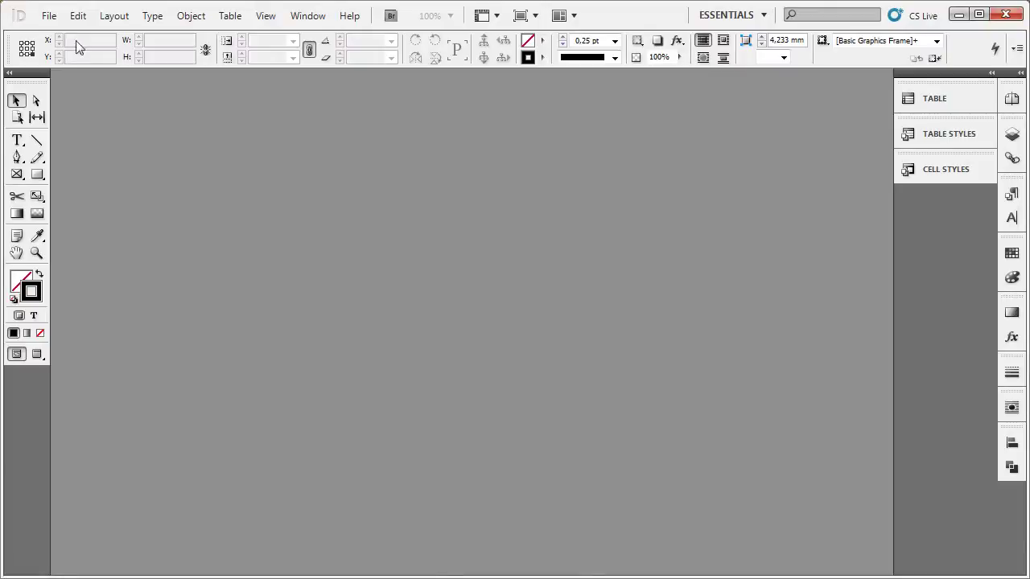
Create a new print document with the [Default] preset at A4 size
{"action": "left_click", "coordinate": [48, 16]}
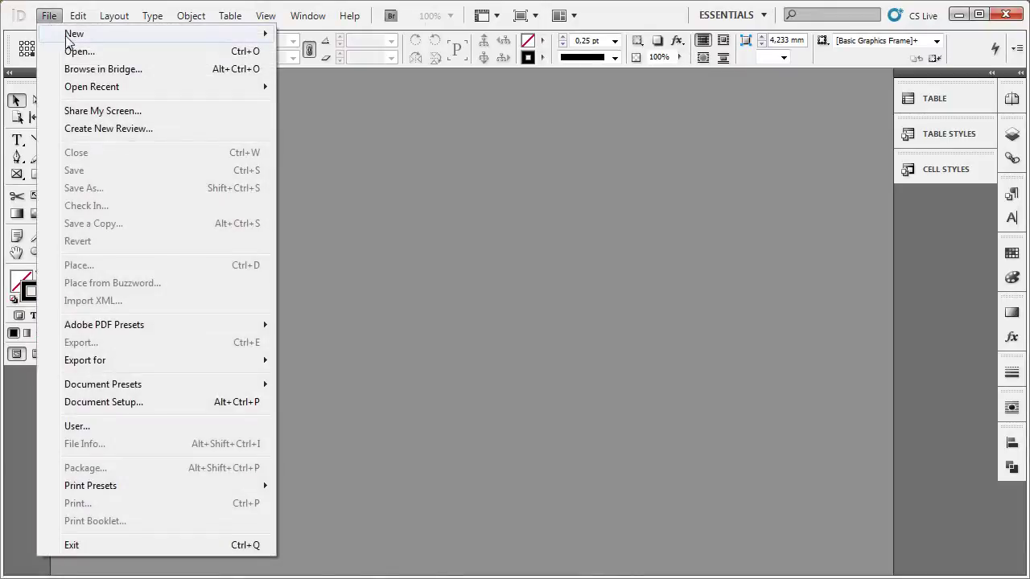
{"action": "mouse_move", "coordinate": [68, 33]}
{"action": "left_click", "coordinate": [322, 37]}
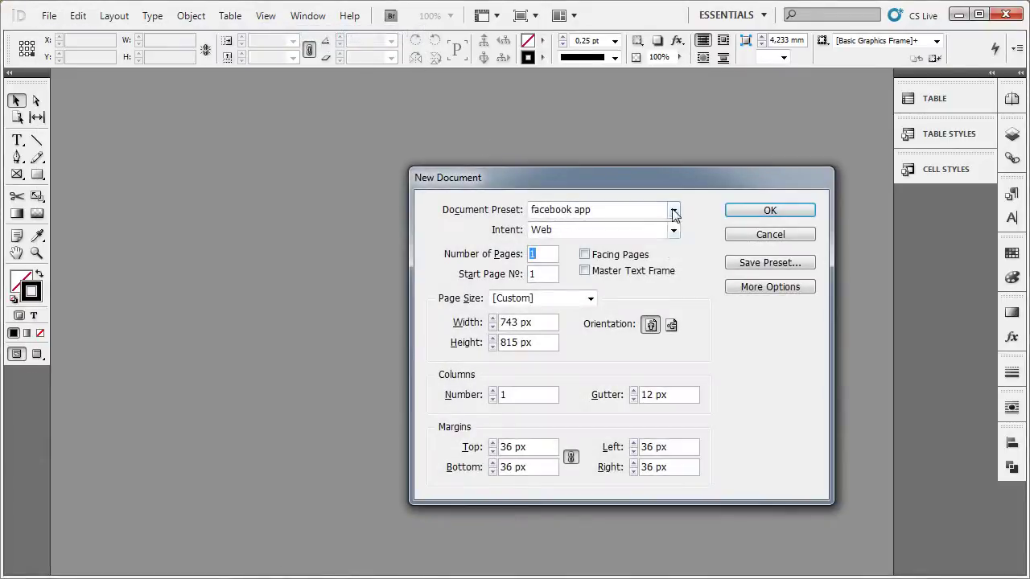
{"action": "left_click", "coordinate": [674, 210]}
{"action": "left_click", "coordinate": [607, 249]}
{"action": "left_click", "coordinate": [605, 254]}
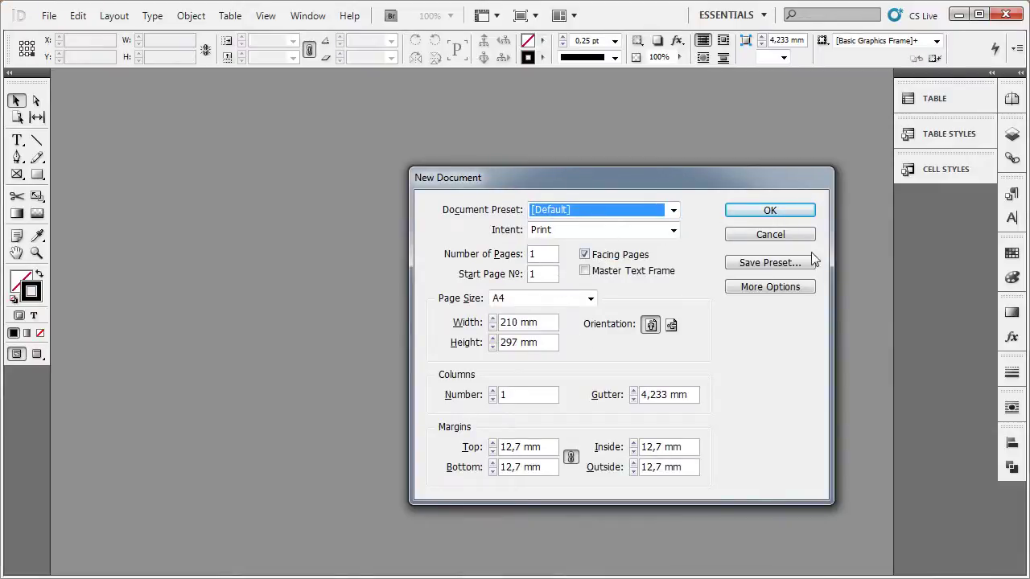
{"action": "left_click", "coordinate": [779, 208]}
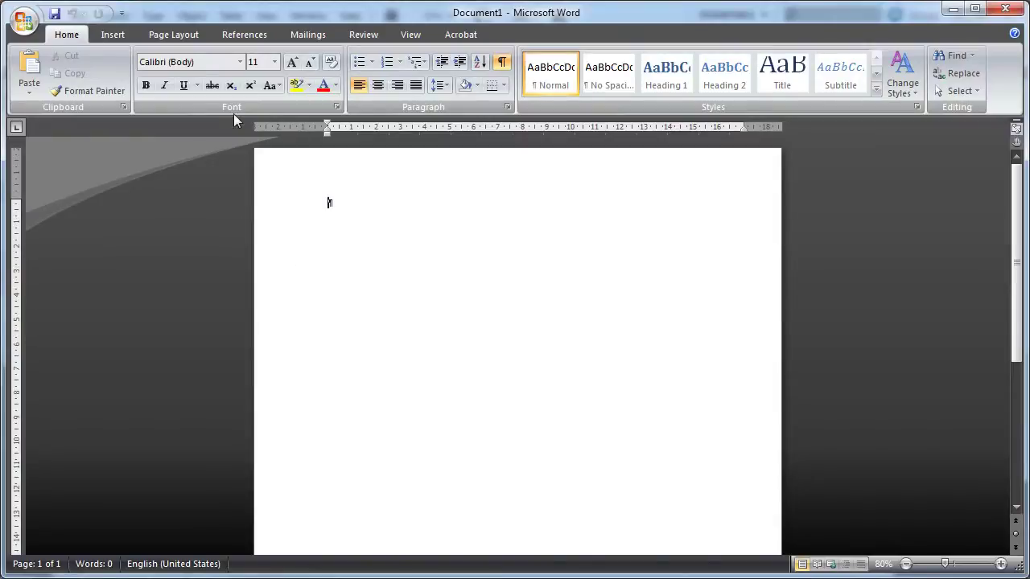
In Microsoft Word, insert a table with four columns and four rows and hide the formatting marks
{"action": "left_click", "coordinate": [118, 37]}
{"action": "left_click", "coordinate": [150, 79]}
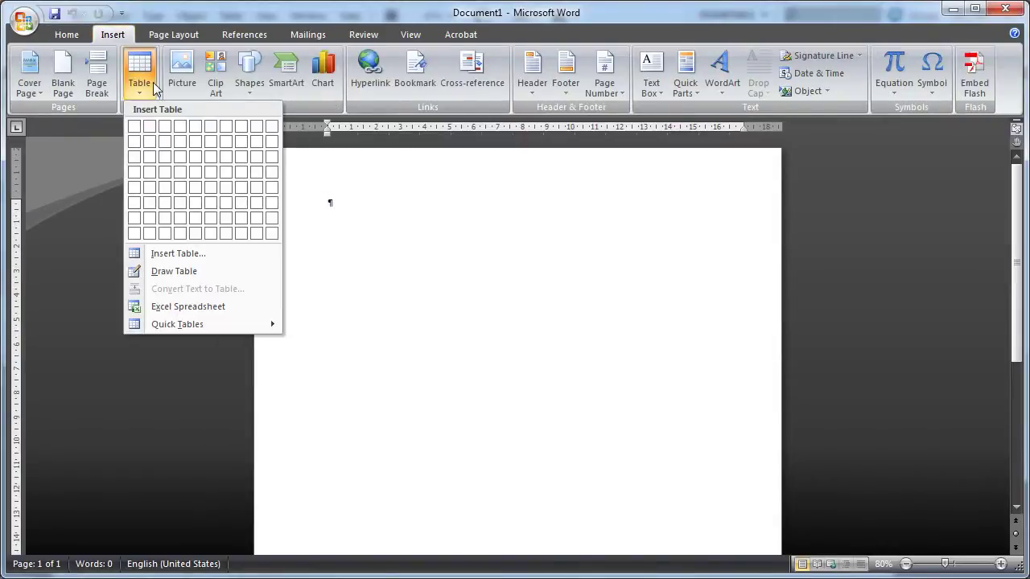
{"action": "left_click", "coordinate": [182, 172]}
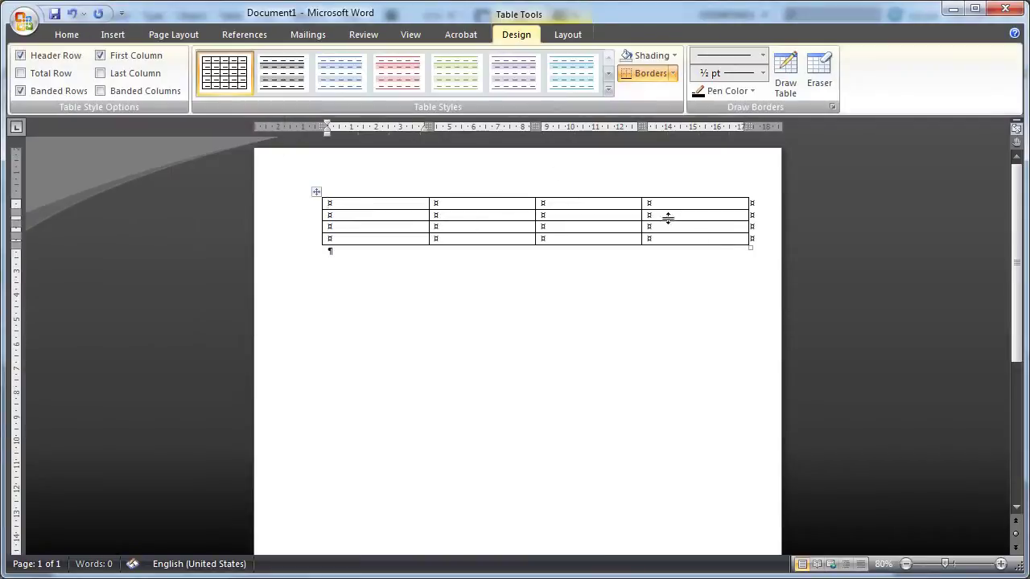
{"action": "scroll", "coordinate": [436, 211], "scroll_direction": "up", "scroll_amount": 5}
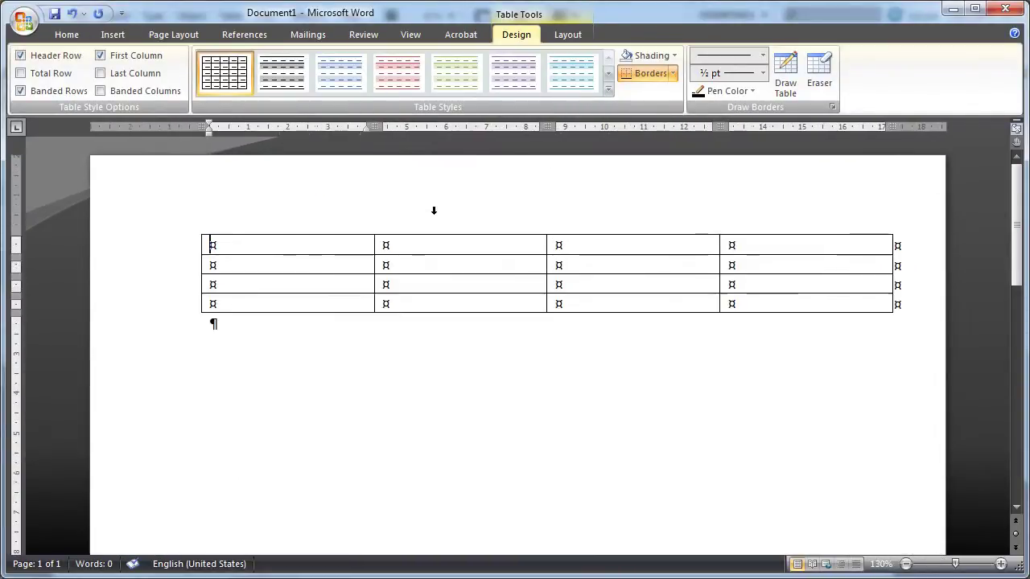
{"action": "left_click", "coordinate": [67, 35]}
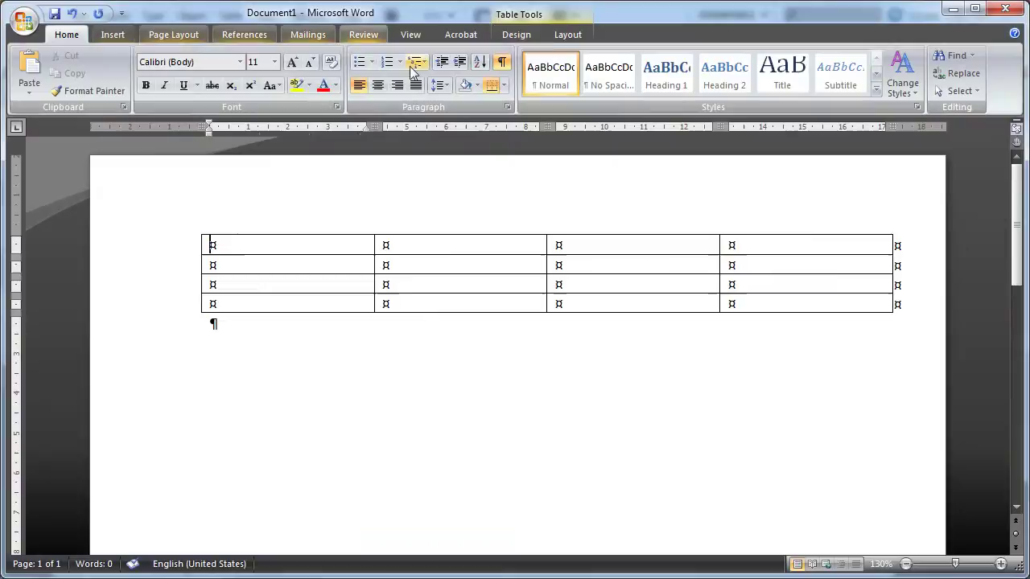
{"action": "left_click", "coordinate": [502, 63]}
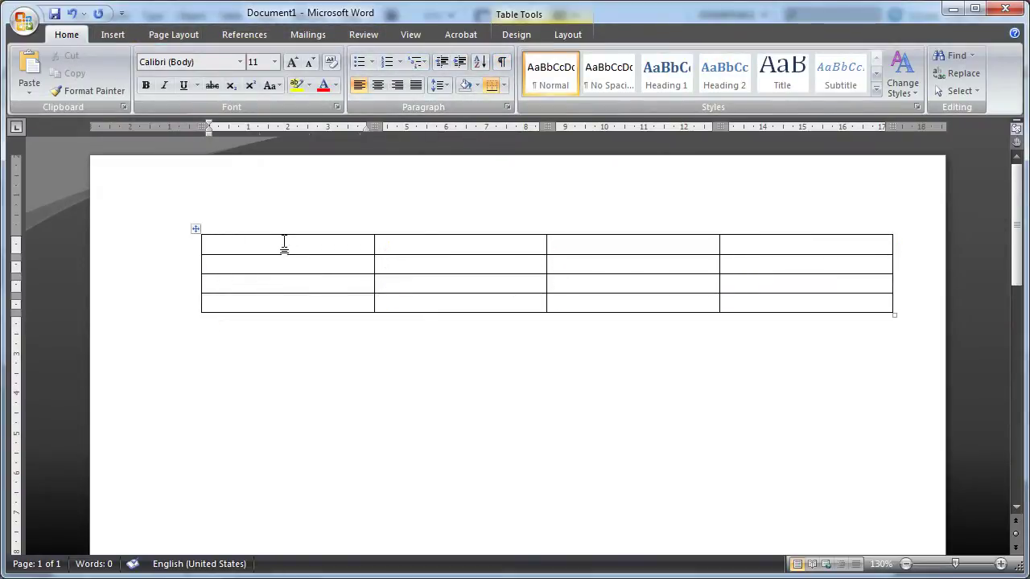
Fill the table's first row with aa, bb, c and D
{"action": "type", "text": "aa"}
{"action": "key", "text": "Tab"}
{"action": "type", "text": "bb"}
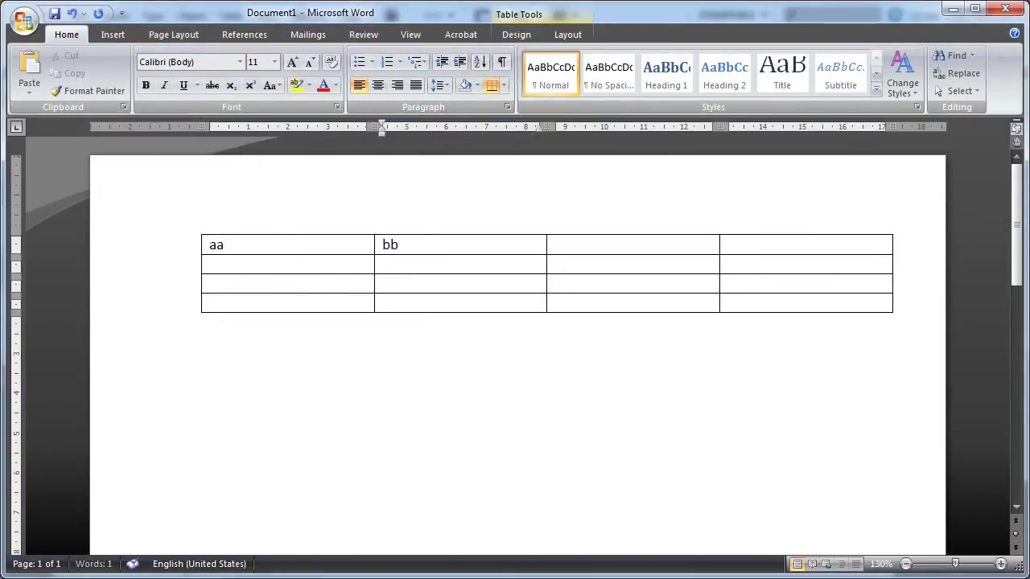
{"action": "key", "text": "Tab"}
{"action": "type", "text": "c"}
{"action": "key", "text": "Tab"}
{"action": "type", "text": "D"}
Fill the table's second row with the numbers 1, 2, 3 and 4
{"action": "key", "text": "Down"}
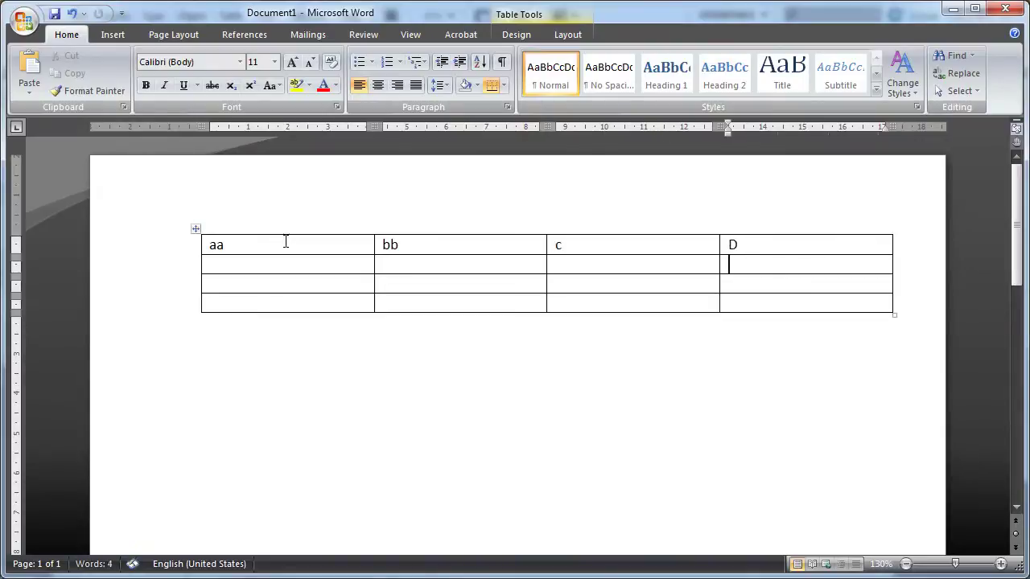
{"action": "key", "text": "Left"}
{"action": "key", "text": "Left"}
{"action": "key", "text": "Left"}
{"action": "type", "text": "1"}
{"action": "key", "text": "Tab"}
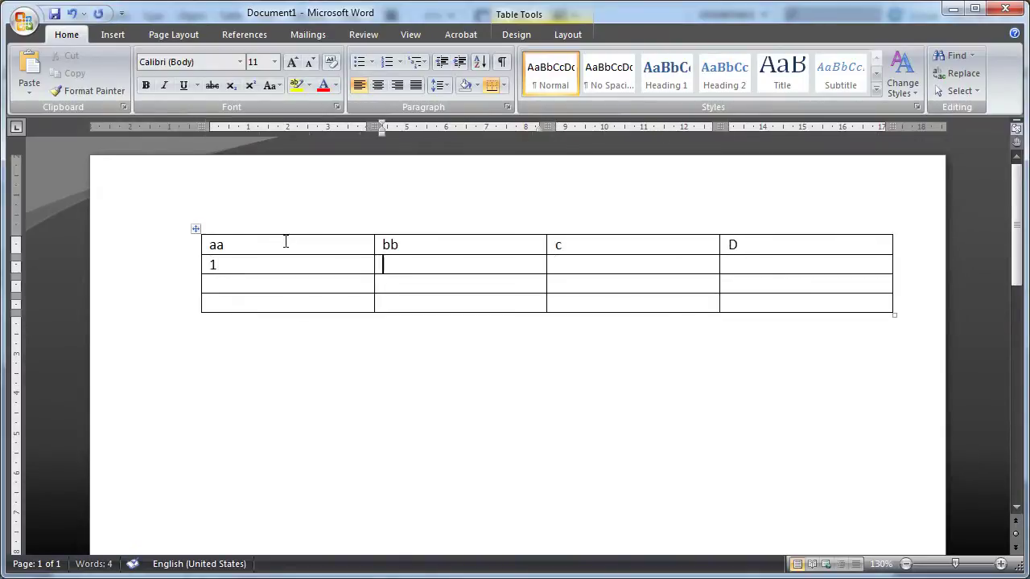
{"action": "type", "text": "2"}
{"action": "key", "text": "Tab"}
{"action": "type", "text": "3"}
{"action": "key", "text": "Tab"}
{"action": "type", "text": "4"}
Fill the table's third row with the numbers 5, 6, 7 and 8
{"action": "key", "text": "Down"}
{"action": "key", "text": "Left"}
{"action": "key", "text": "Left"}
{"action": "key", "text": "Left"}
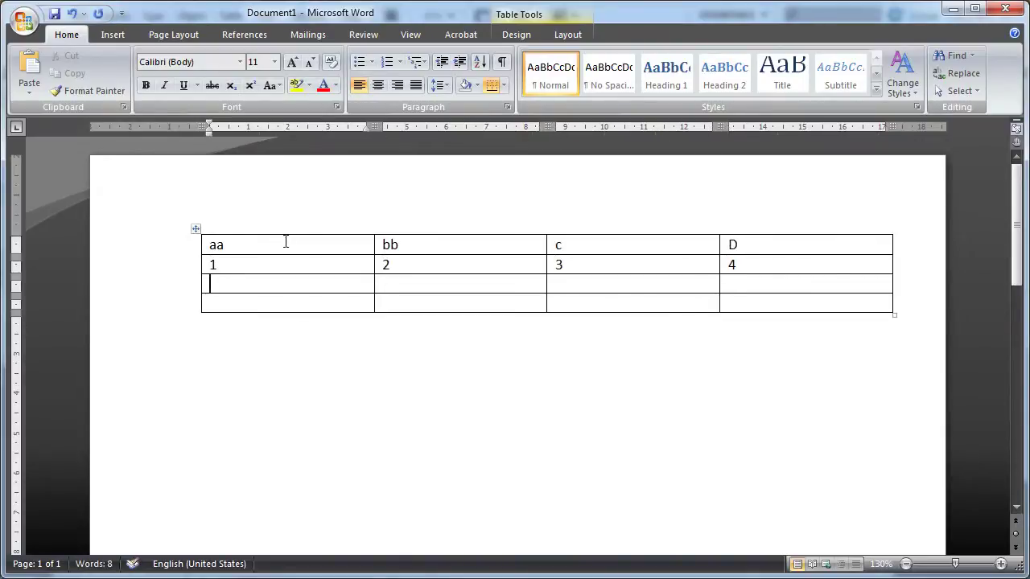
{"action": "type", "text": "5"}
{"action": "key", "text": "Tab"}
{"action": "type", "text": "6"}
{"action": "key", "text": "Tab"}
{"action": "type", "text": "7"}
{"action": "key", "text": "Tab"}
{"action": "type", "text": "8"}
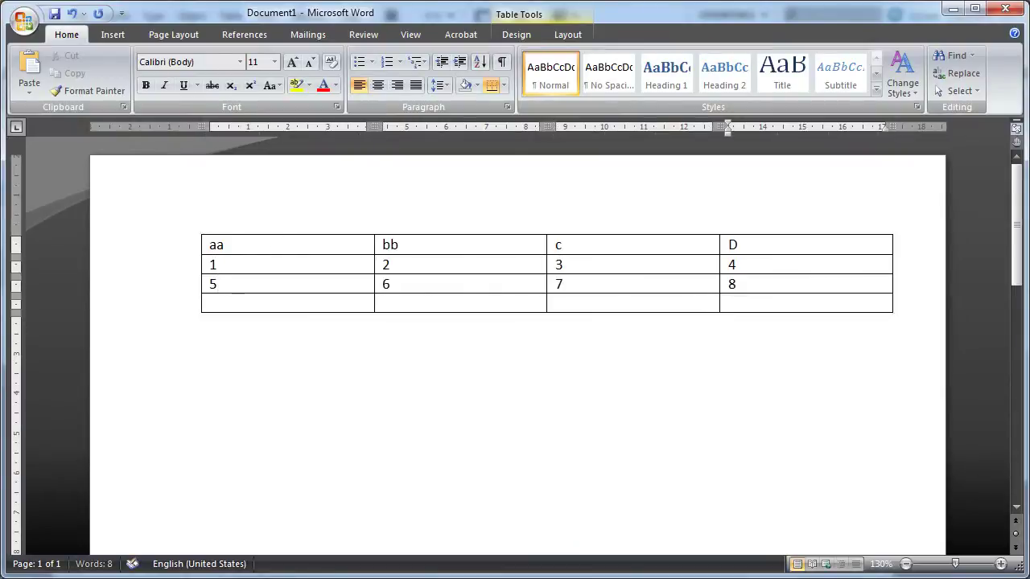
Fill the table's fourth row with 9, 10, 11 and 12 and leave the table
{"action": "key", "text": "Down"}
{"action": "key", "text": "Left"}
{"action": "key", "text": "Left"}
{"action": "key", "text": "Left"}
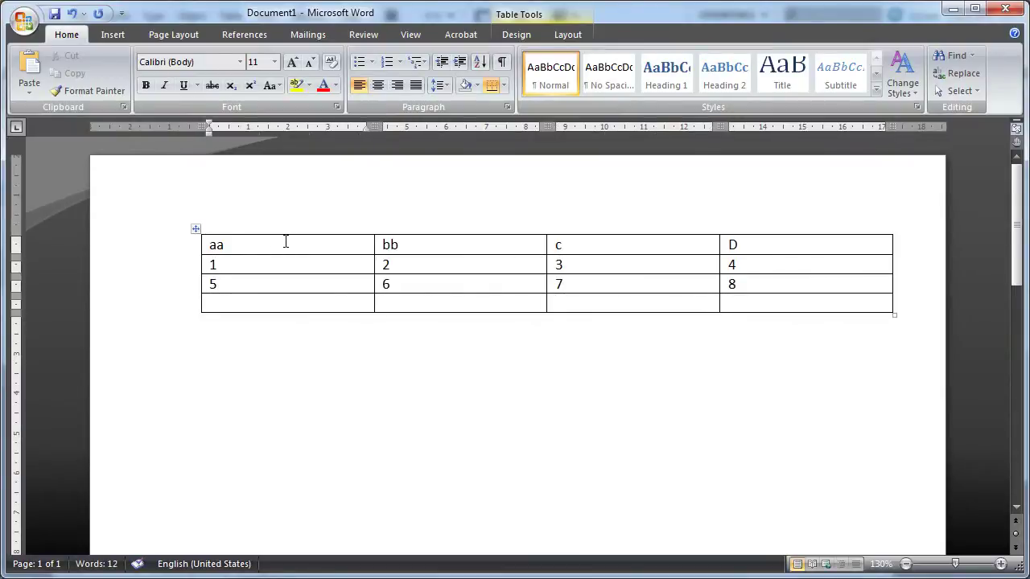
{"action": "type", "text": "9"}
{"action": "key", "text": "Tab"}
{"action": "type", "text": "10"}
{"action": "key", "text": "Tab"}
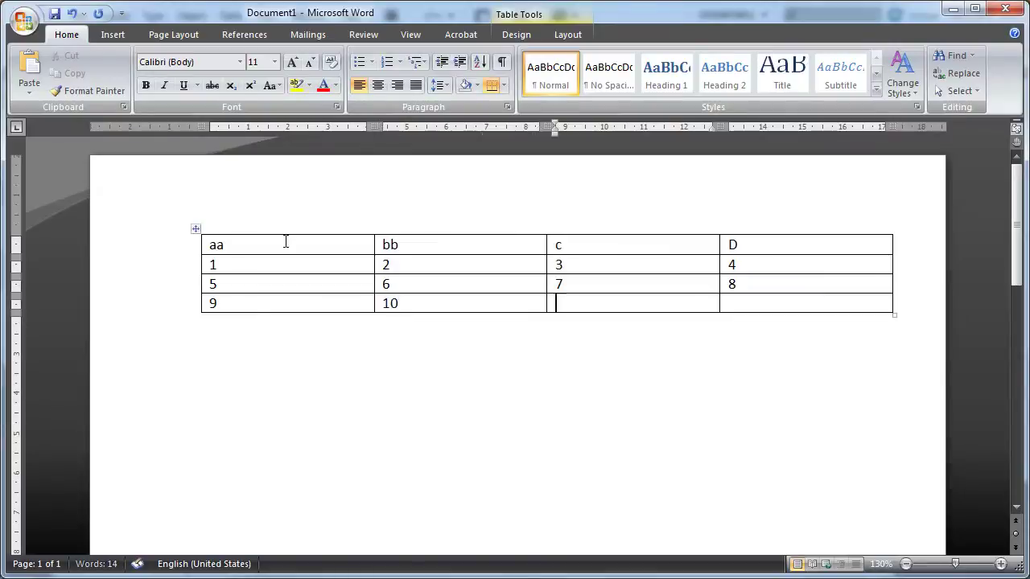
{"action": "type", "text": "11"}
{"action": "key", "text": "Tab"}
{"action": "type", "text": "12"}
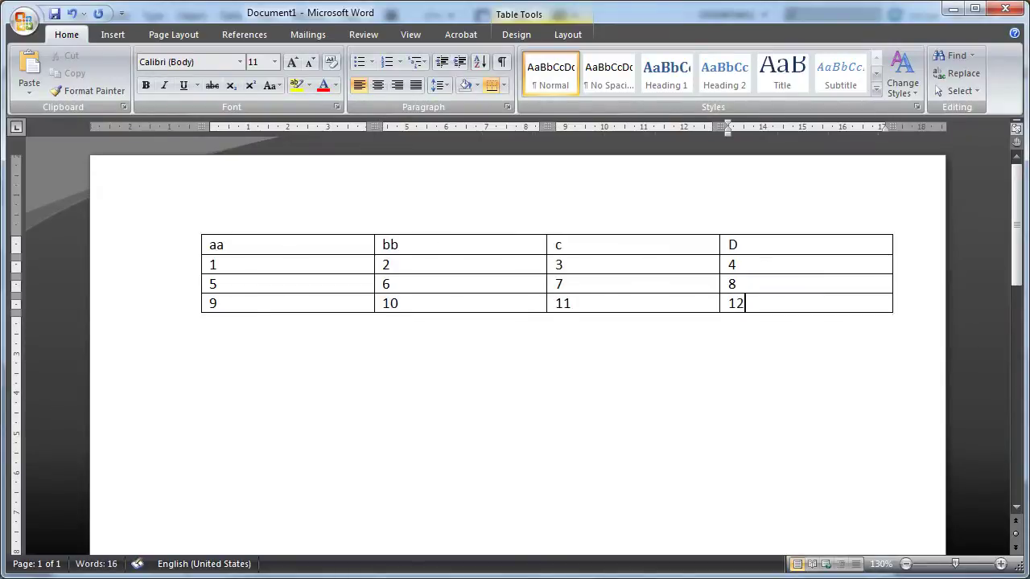
{"action": "left_click", "coordinate": [448, 317]}
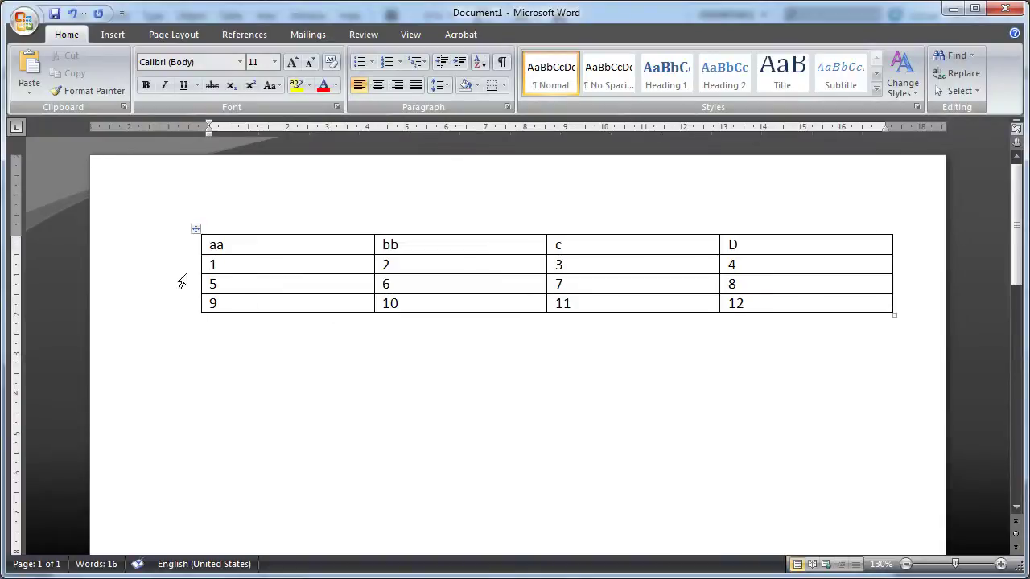
Copy all cells of the Word table and switch to Adobe InDesign
{"action": "left_click_drag", "start_coordinate": [313, 241], "coordinate": [813, 301]}
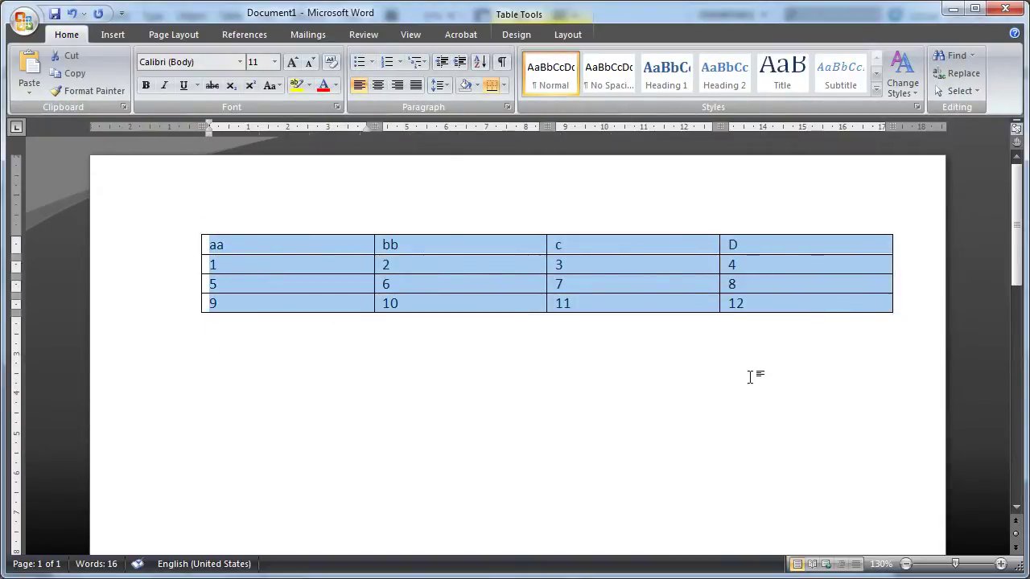
{"action": "left_click_drag", "start_coordinate": [313, 246], "coordinate": [855, 305]}
{"action": "key", "text": "alt+Tab"}
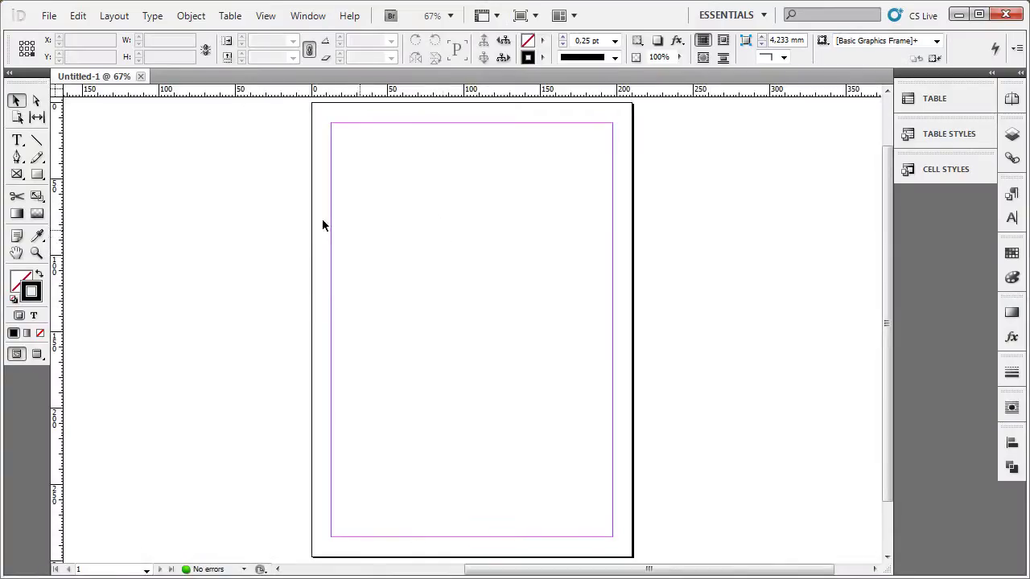
Paste the copied table text onto the page and move its frame to about X 89 mm, Y 114 mm
{"action": "key", "text": "ctrl+equal"}
{"action": "key", "text": "ctrl+equal"}
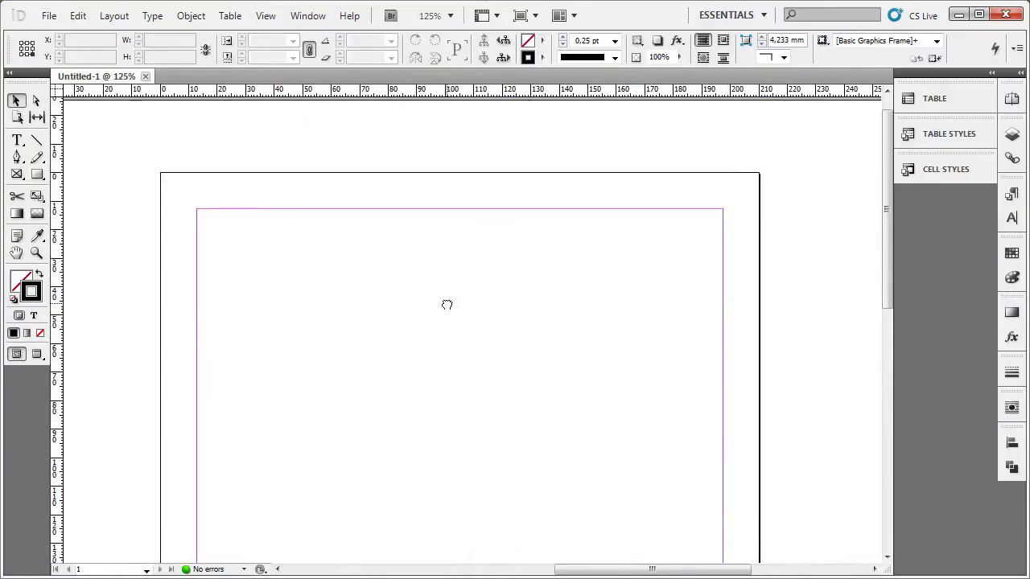
{"action": "key", "text": "ctrl+v"}
{"action": "left_click_drag", "start_coordinate": [574, 354], "coordinate": [595, 290]}
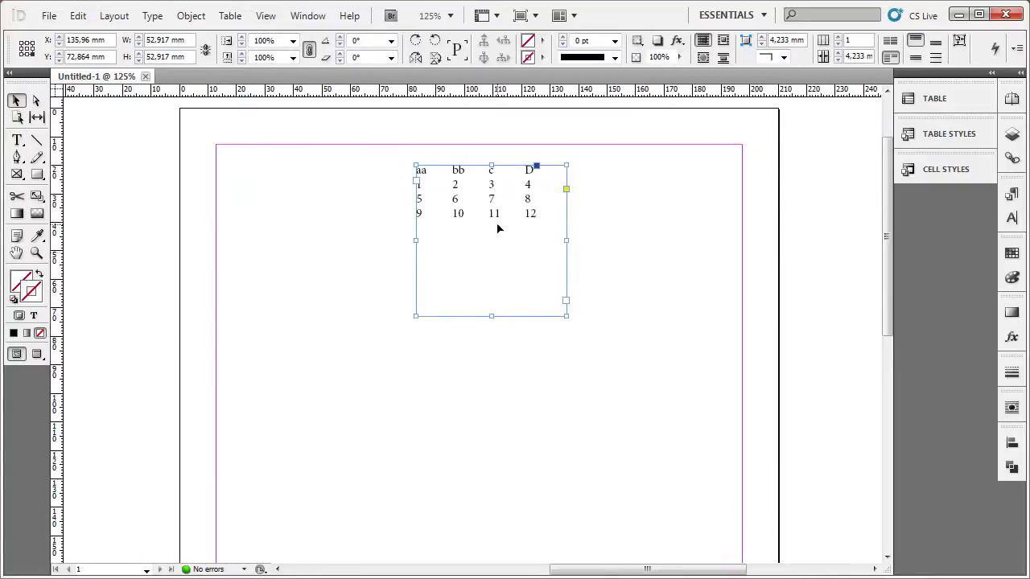
{"action": "left_click_drag", "start_coordinate": [497, 229], "coordinate": [363, 346]}
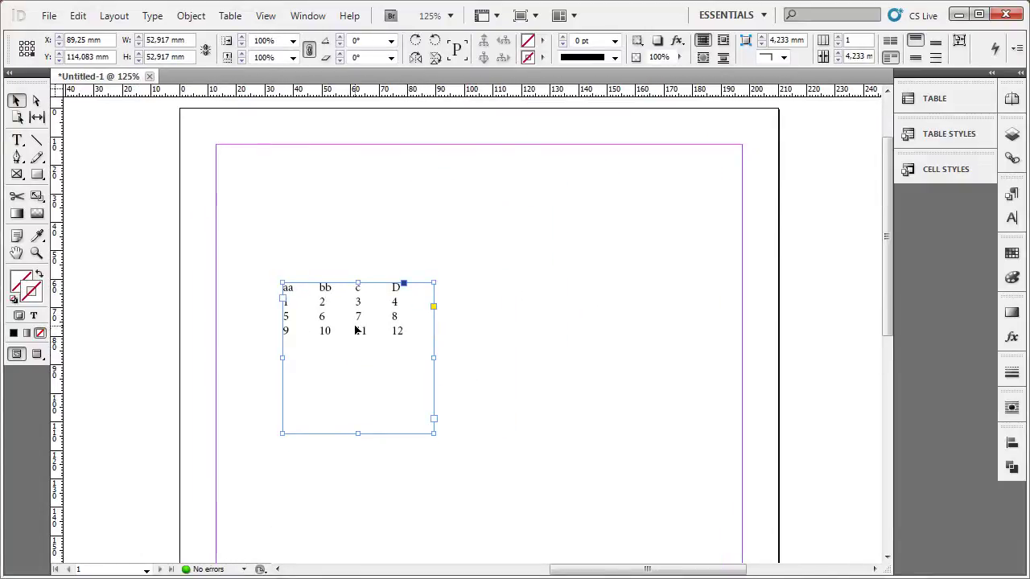
Select all the text in the pasted frame and open the Convert Text to Table settings for it
{"action": "double_click", "coordinate": [356, 330]}
{"action": "key", "text": "ctrl+3"}
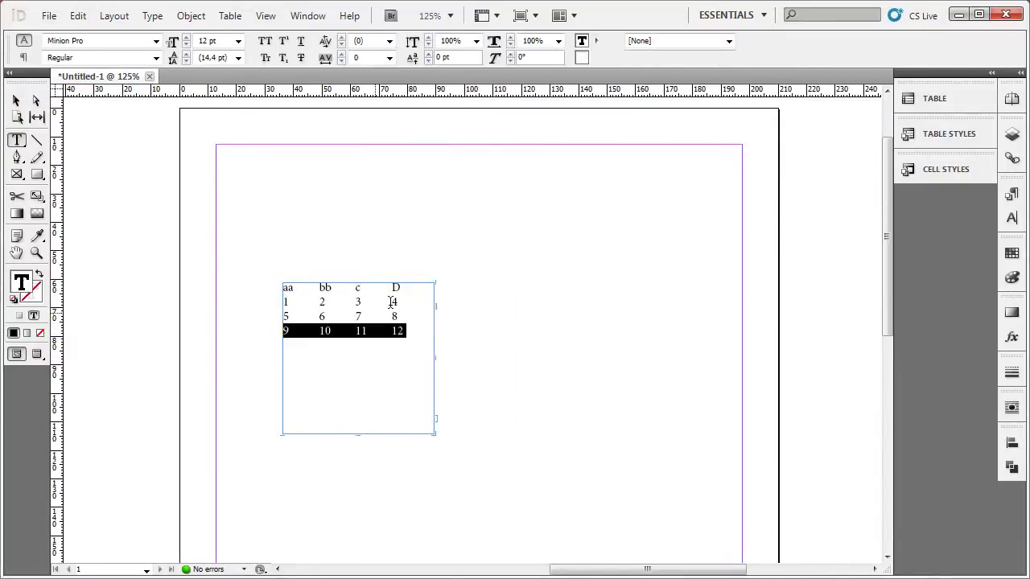
{"action": "key", "text": "ctrl+a"}
{"action": "left_click", "coordinate": [374, 305]}
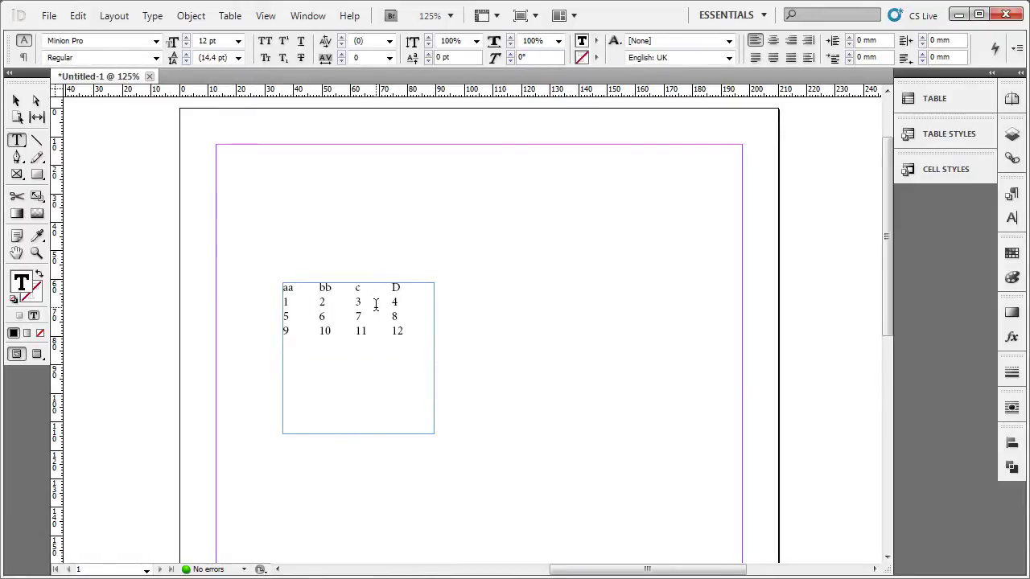
{"action": "key", "text": "ctrl+alt+a"}
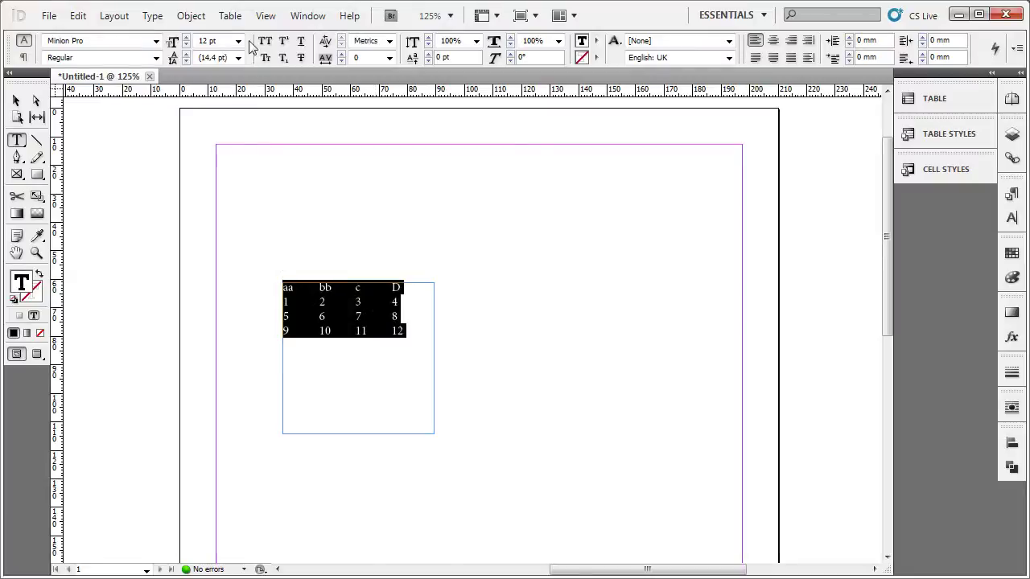
{"action": "left_click", "coordinate": [231, 16]}
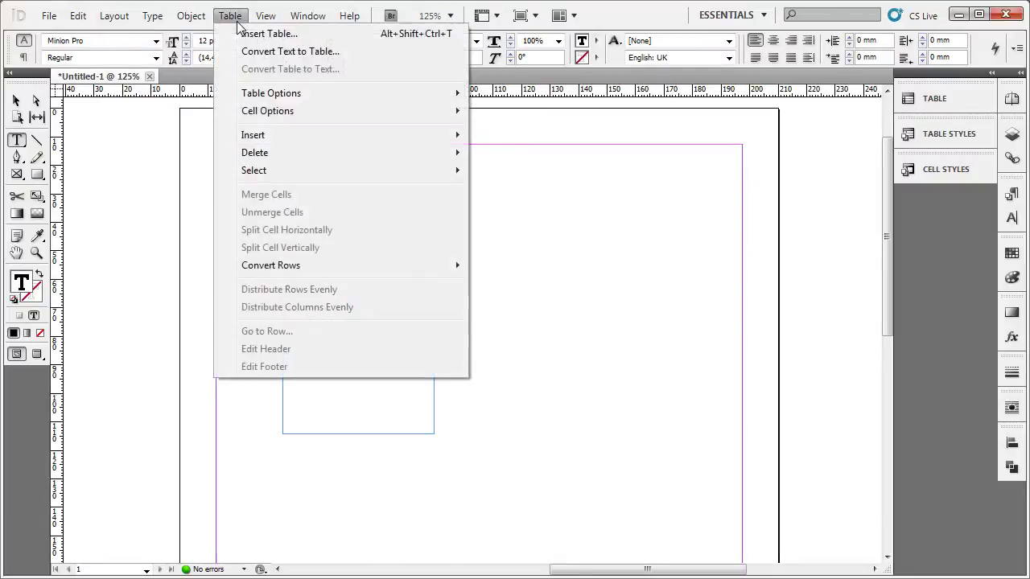
{"action": "left_click", "coordinate": [309, 55]}
{"action": "left_click_drag", "start_coordinate": [578, 272], "coordinate": [601, 188]}
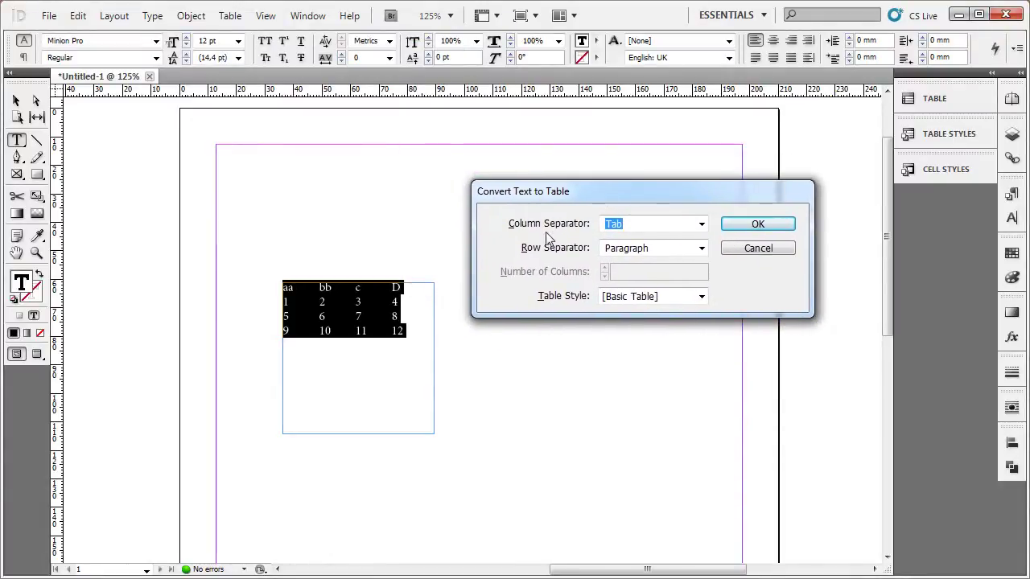
Switch the column separator to Comma and back to Tab
{"action": "left_click", "coordinate": [701, 226]}
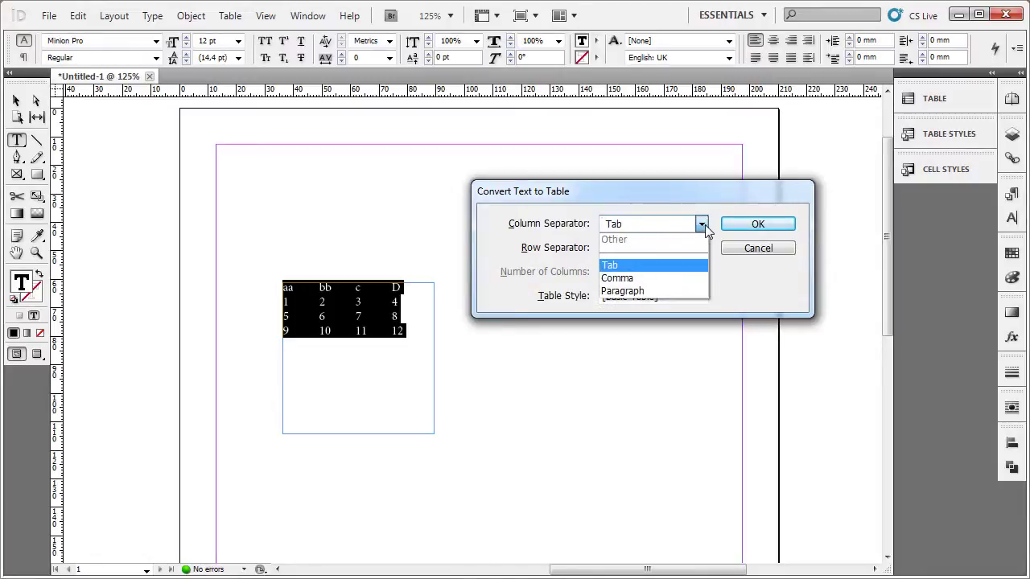
{"action": "left_click", "coordinate": [666, 283]}
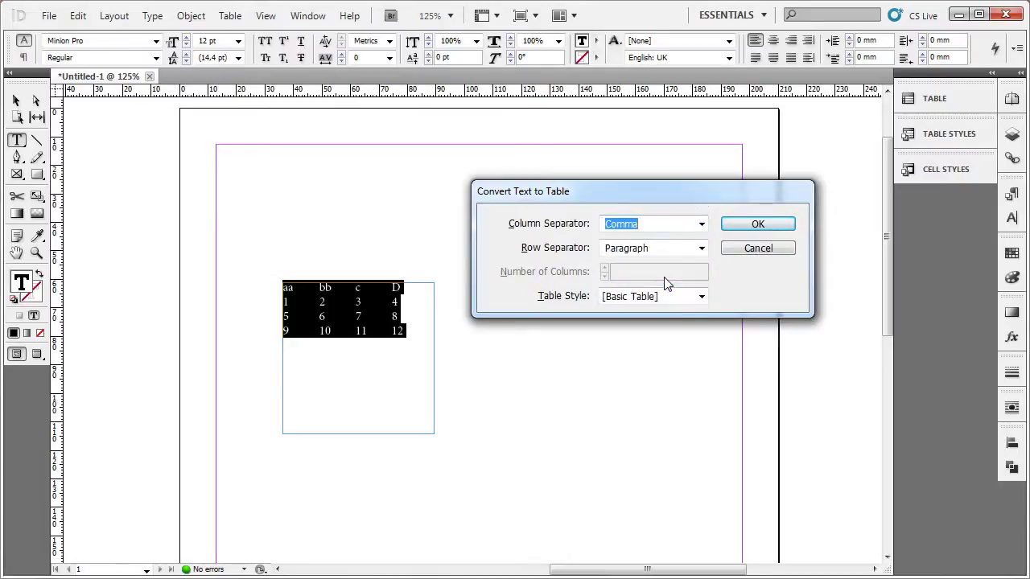
{"action": "left_click", "coordinate": [682, 224]}
{"action": "left_click", "coordinate": [646, 271]}
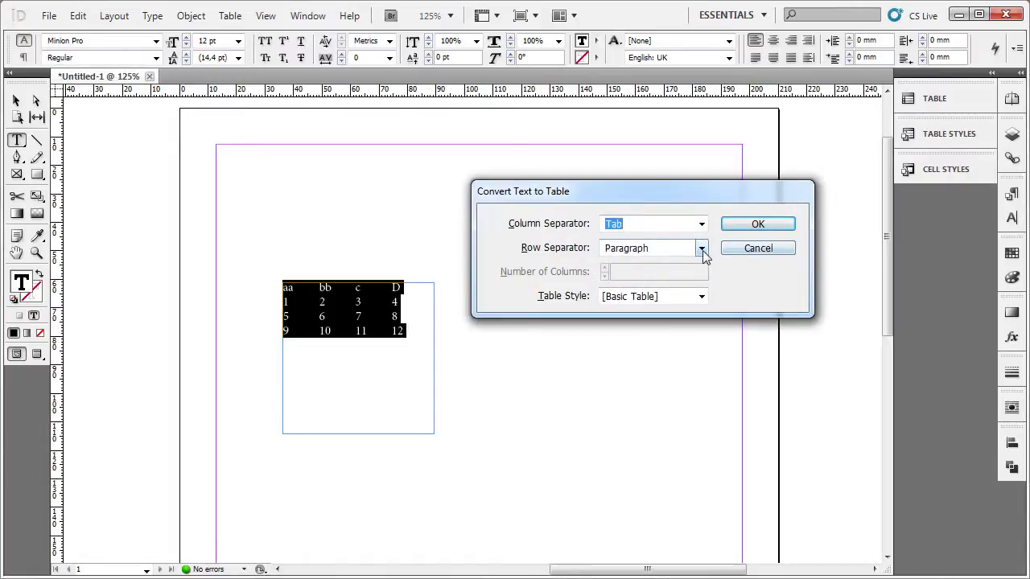
Convert the selected text to a table with Tab as column separator, Paragraph as row separator and the [Basic Table] style
{"action": "left_click", "coordinate": [702, 250]}
{"action": "left_click", "coordinate": [702, 250]}
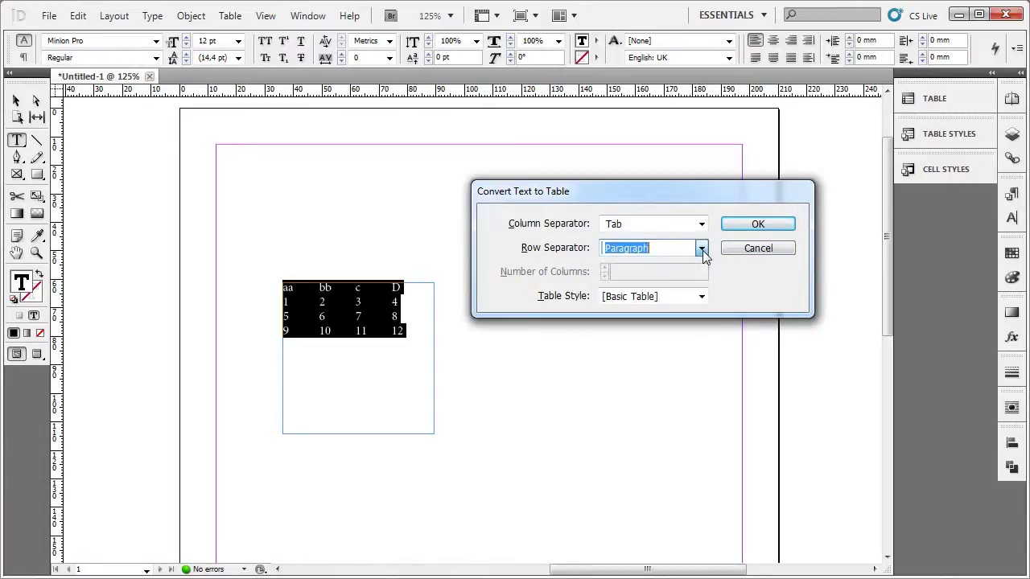
{"action": "left_click", "coordinate": [703, 249]}
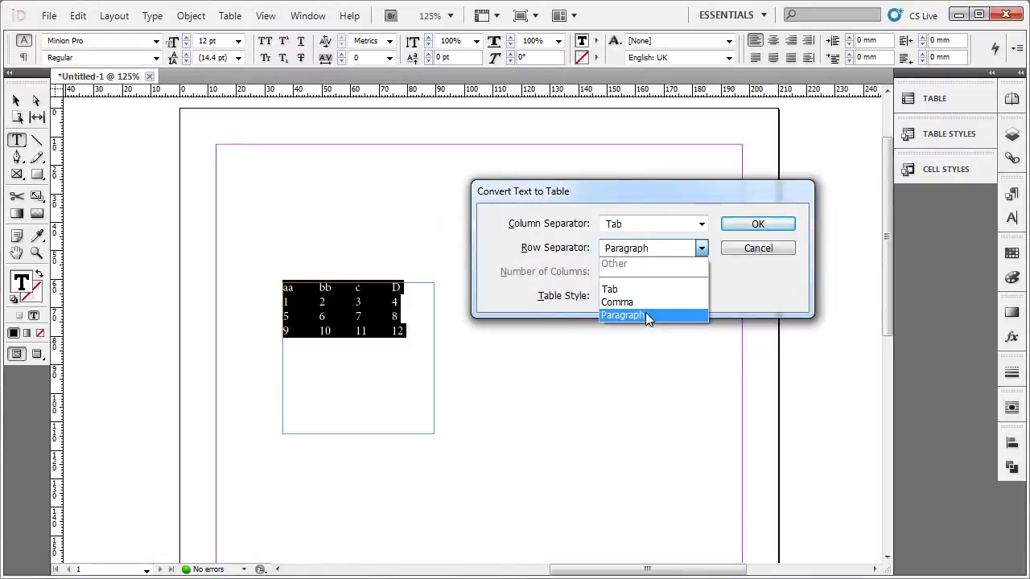
{"action": "left_click", "coordinate": [645, 315]}
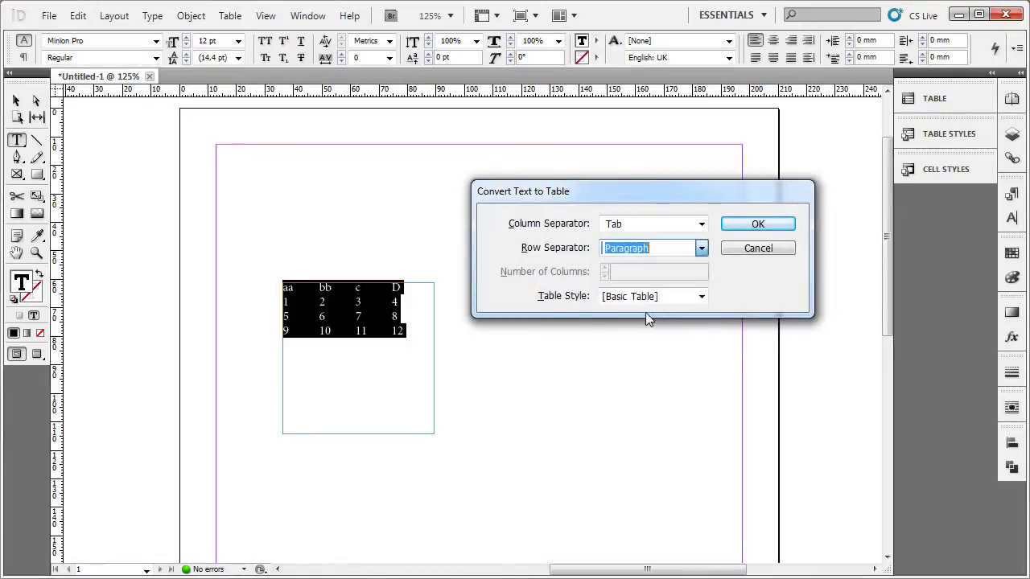
{"action": "left_click", "coordinate": [701, 297]}
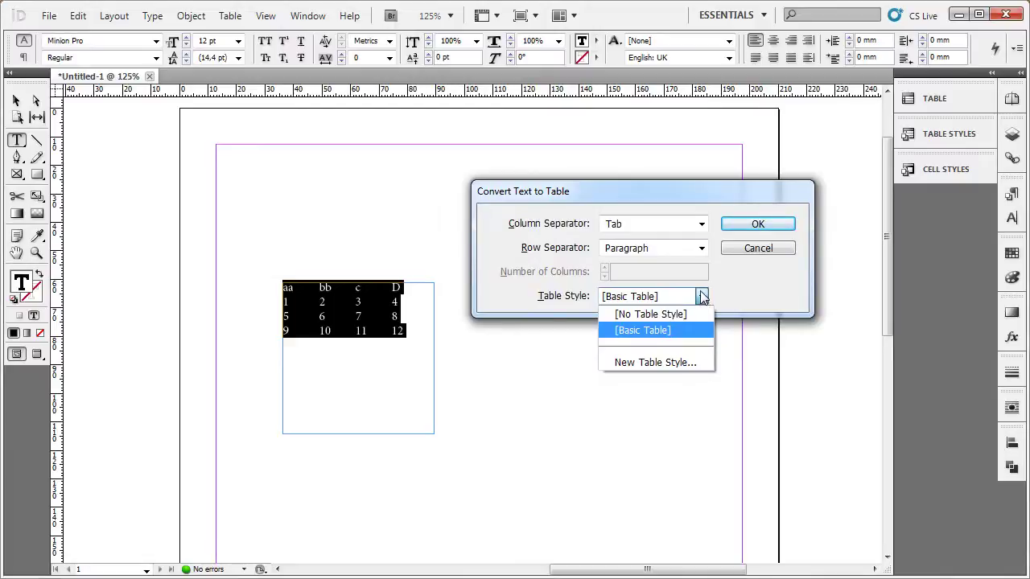
{"action": "left_click", "coordinate": [702, 297]}
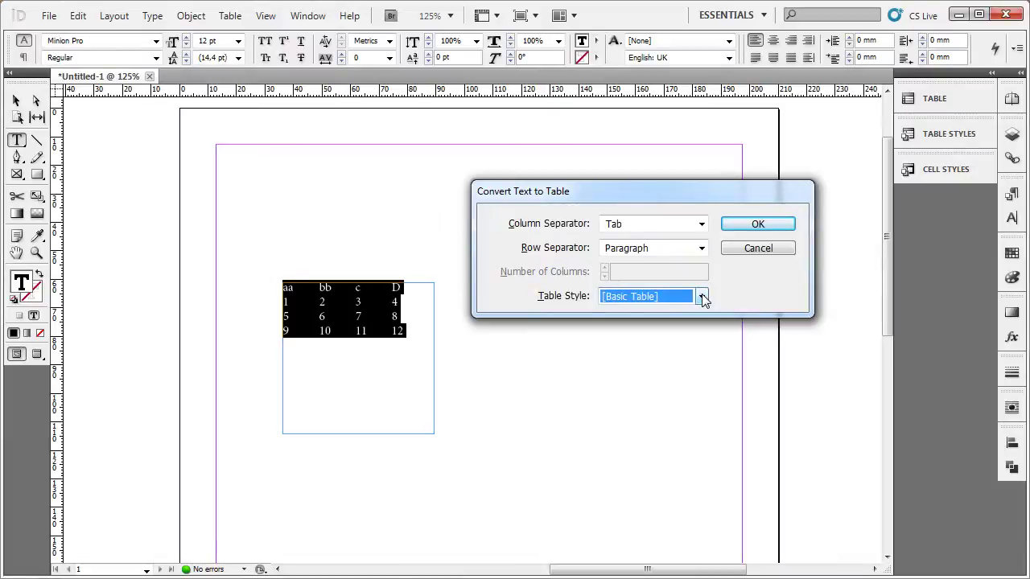
{"action": "left_click", "coordinate": [756, 227]}
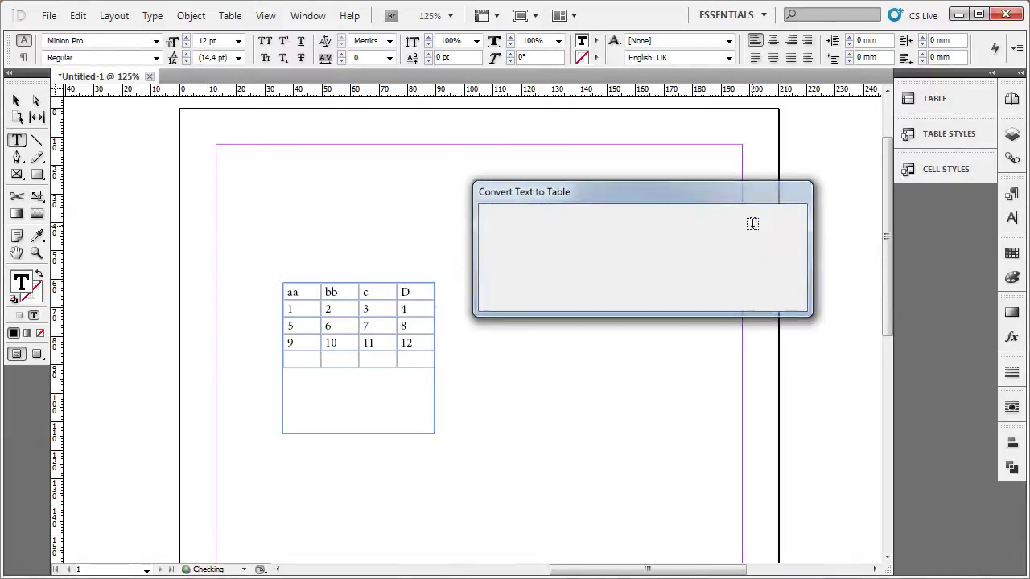
Delete the empty last row of the converted table
{"action": "left_click", "coordinate": [17, 101]}
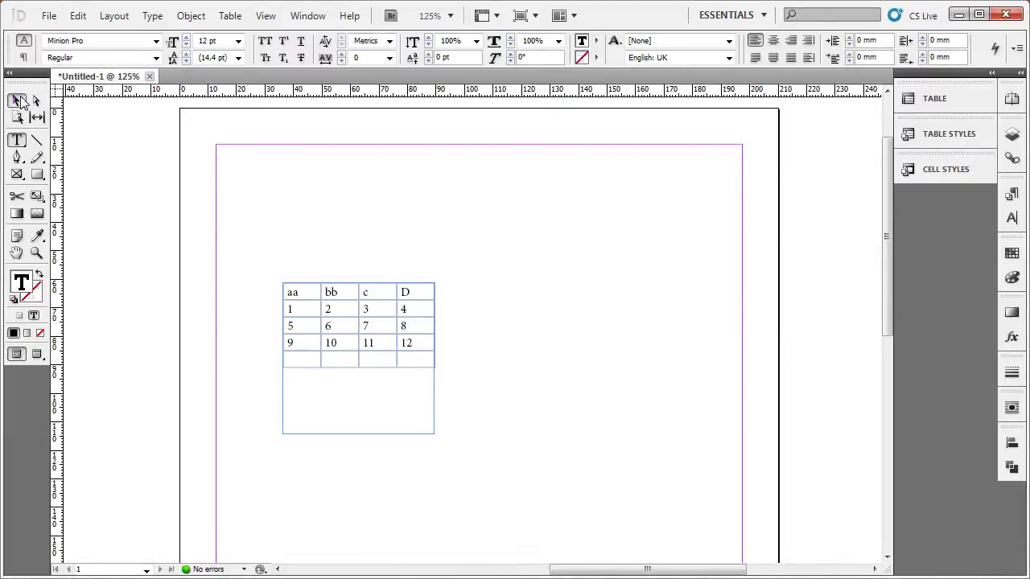
{"action": "left_click", "coordinate": [454, 245]}
{"action": "scroll", "coordinate": [296, 214], "scroll_direction": "up", "scroll_amount": 2}
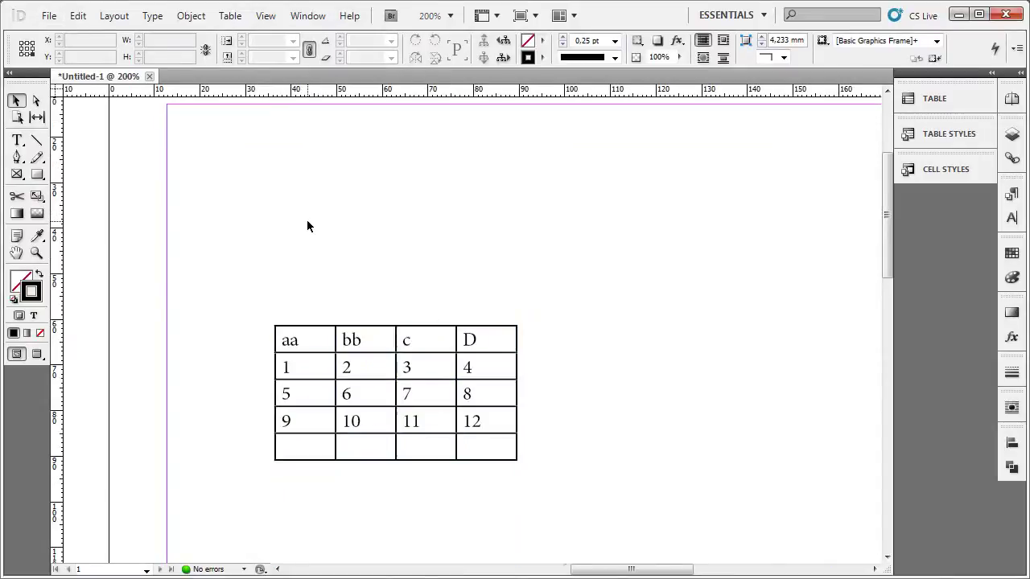
{"action": "key", "text": "space"}
{"action": "left_click_drag", "start_coordinate": [308, 221], "coordinate": [370, 192]}
{"action": "mouse_move", "coordinate": [471, 317]}
{"action": "left_mouse_down"}
{"action": "mouse_move", "coordinate": [475, 295]}
{"action": "mouse_move", "coordinate": [471, 338]}
{"action": "mouse_move", "coordinate": [476, 324]}
{"action": "left_mouse_up"}
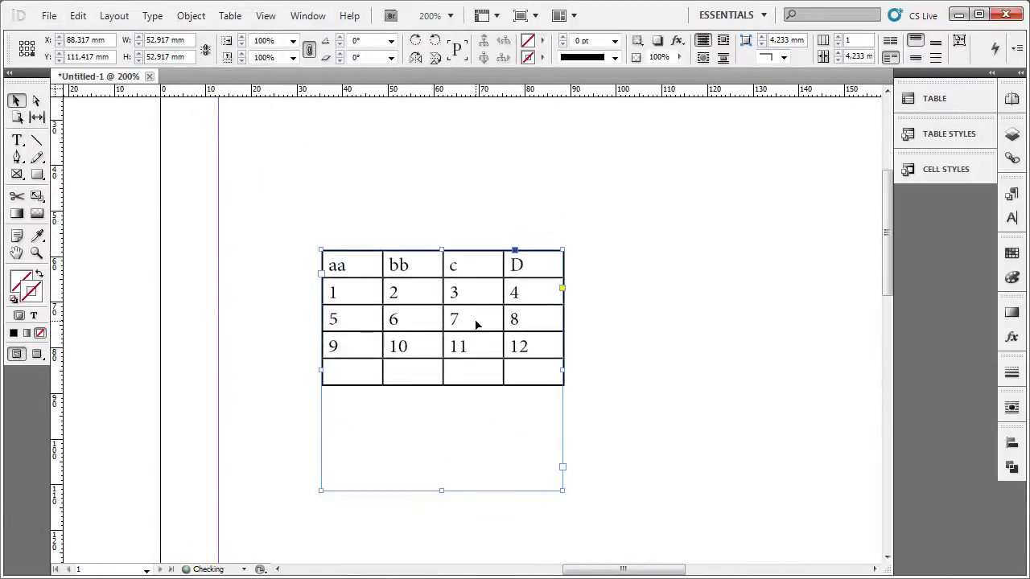
{"action": "double_click", "coordinate": [325, 378]}
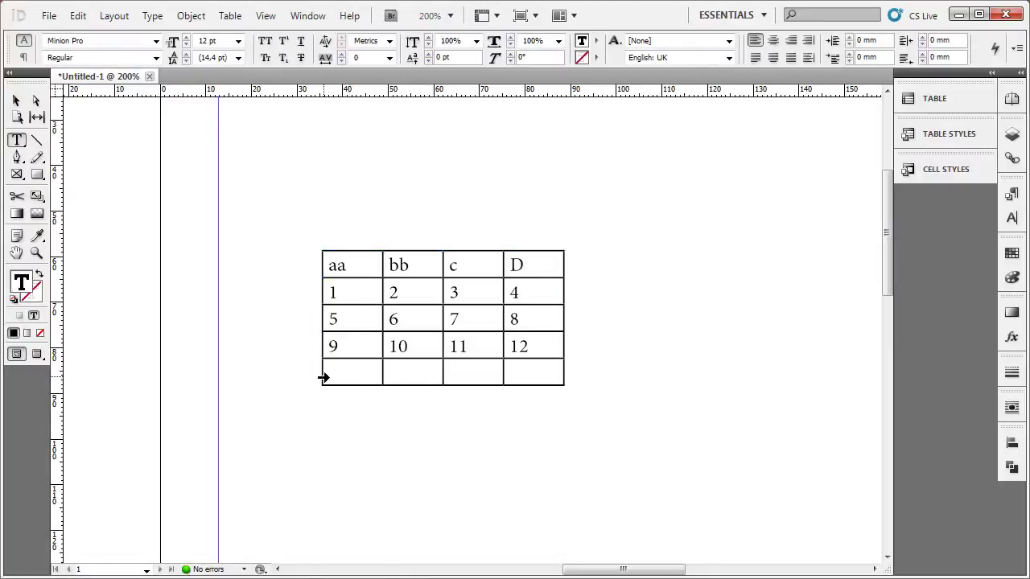
{"action": "left_click", "coordinate": [324, 374]}
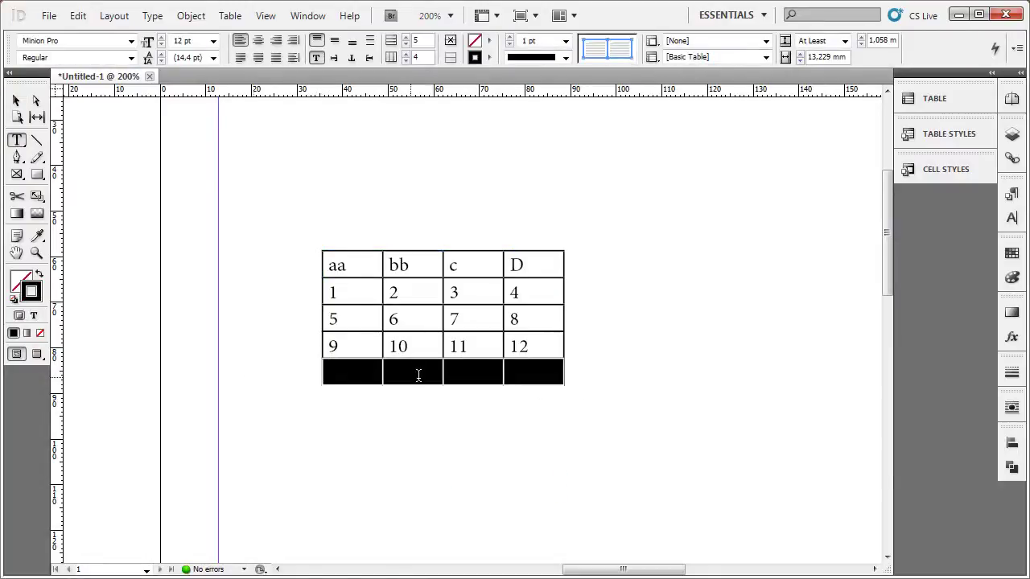
{"action": "left_click", "coordinate": [348, 370]}
{"action": "left_click", "coordinate": [324, 372]}
{"action": "key", "text": "BackSpace"}
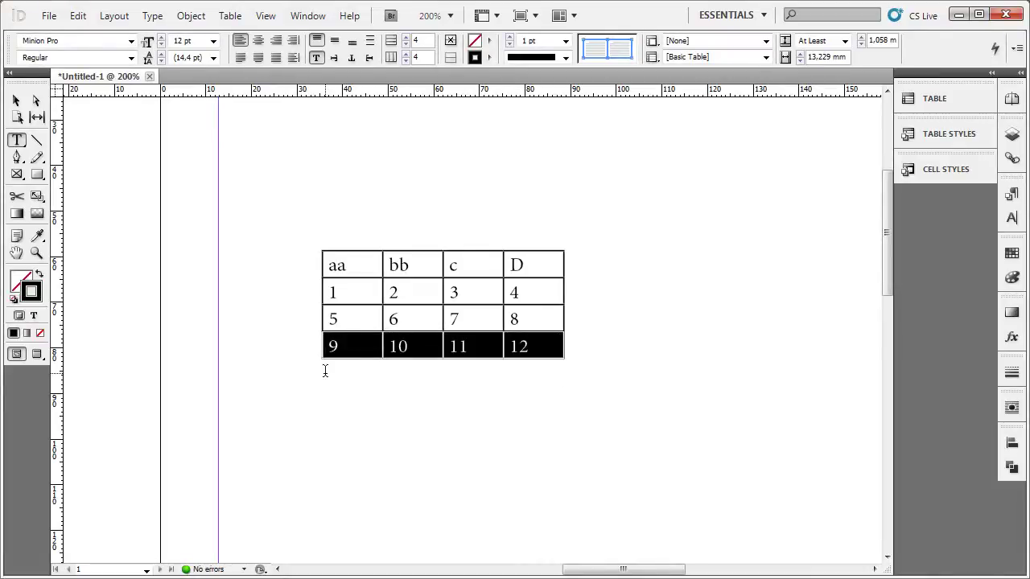
Delete the table's last column, headed D, and undo that deletion
{"action": "left_click", "coordinate": [348, 338]}
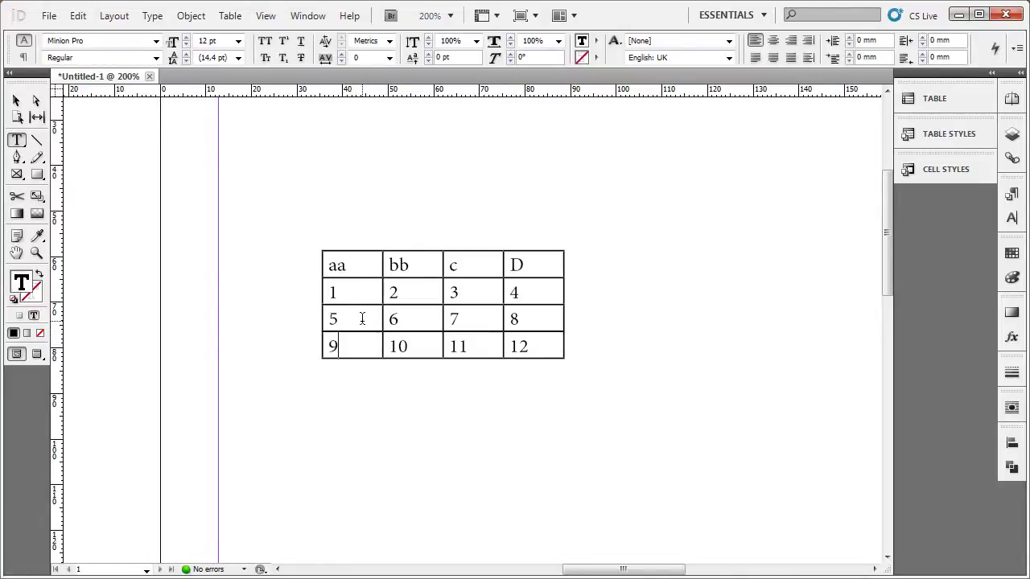
{"action": "left_click", "coordinate": [539, 253]}
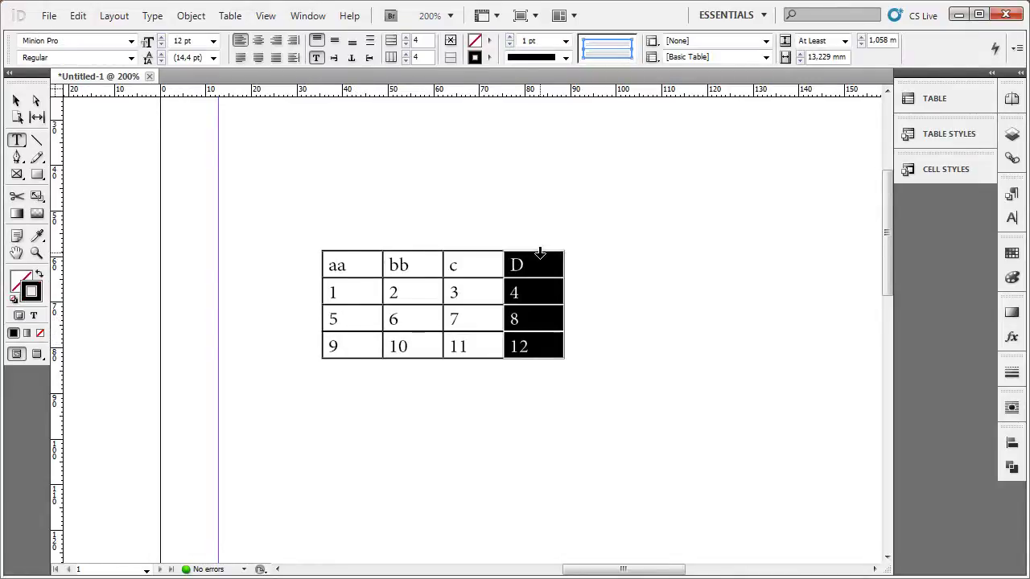
{"action": "key", "text": "BackSpace"}
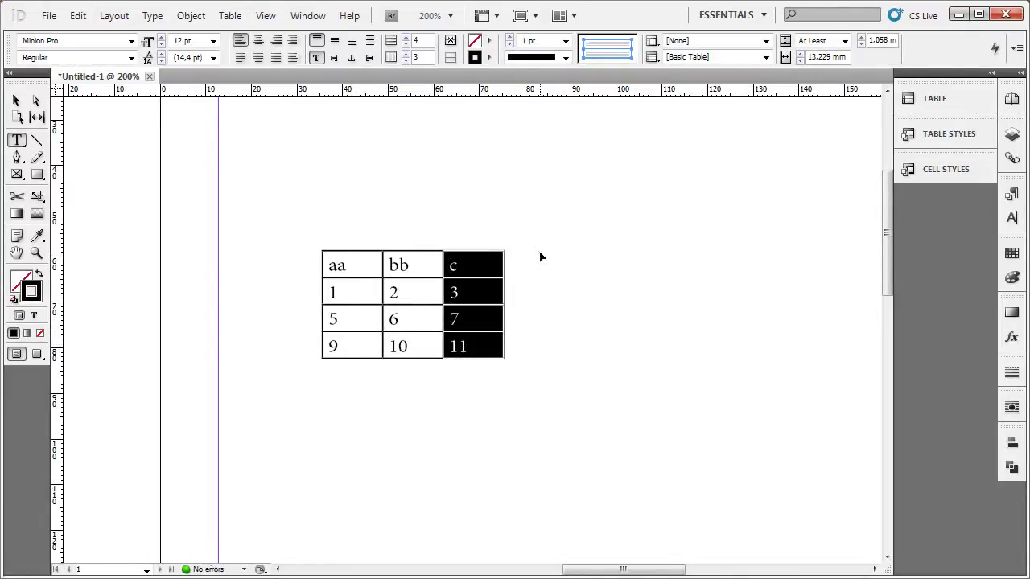
{"action": "key", "text": "ctrl+z"}
{"action": "left_click", "coordinate": [255, 207]}
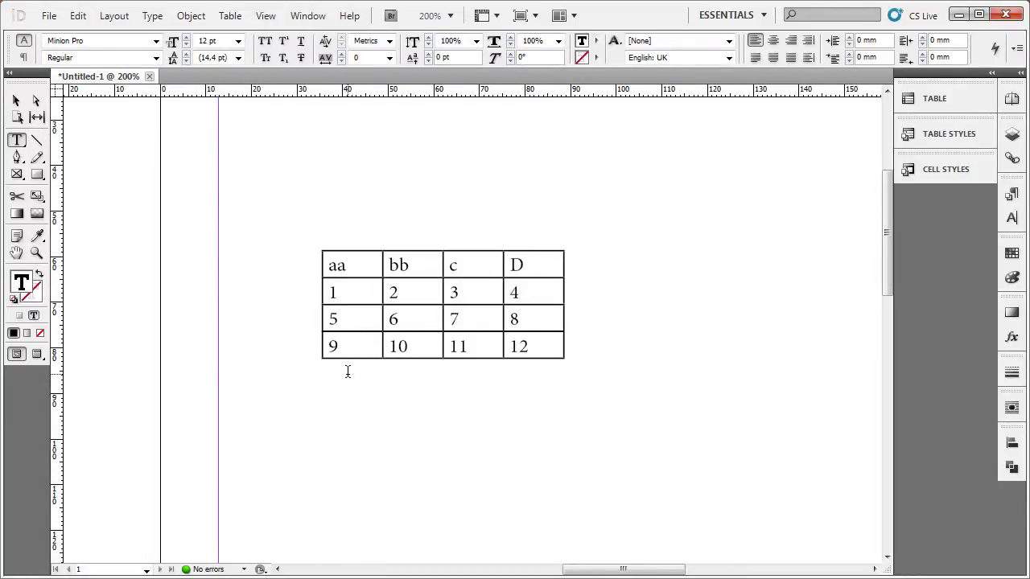
{"action": "left_click", "coordinate": [533, 251]}
{"action": "left_click", "coordinate": [533, 266]}
Fit the text frame to the table and move it to about X 92 mm, Y 76 mm
{"action": "left_click", "coordinate": [17, 102]}
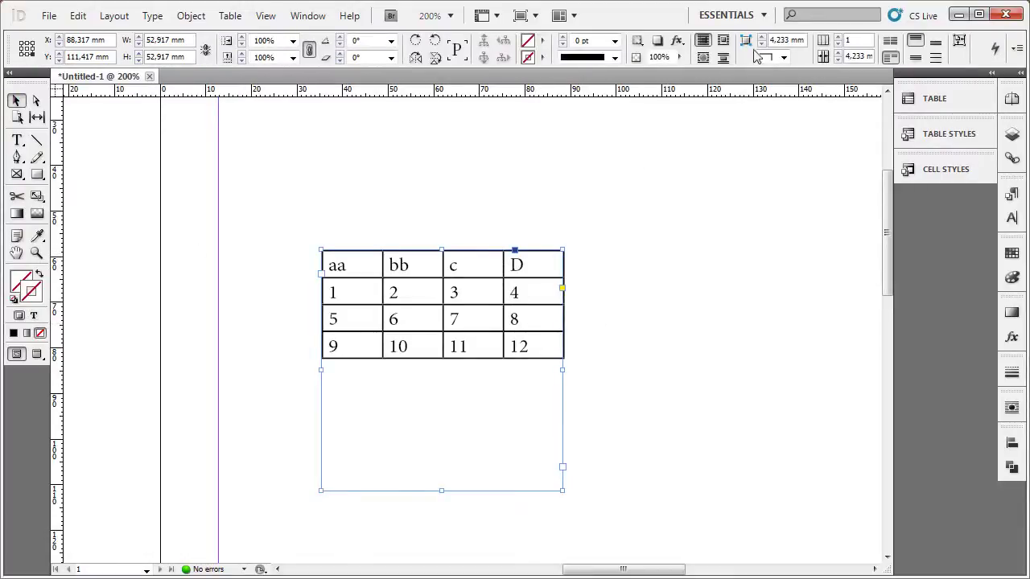
{"action": "left_click", "coordinate": [959, 42]}
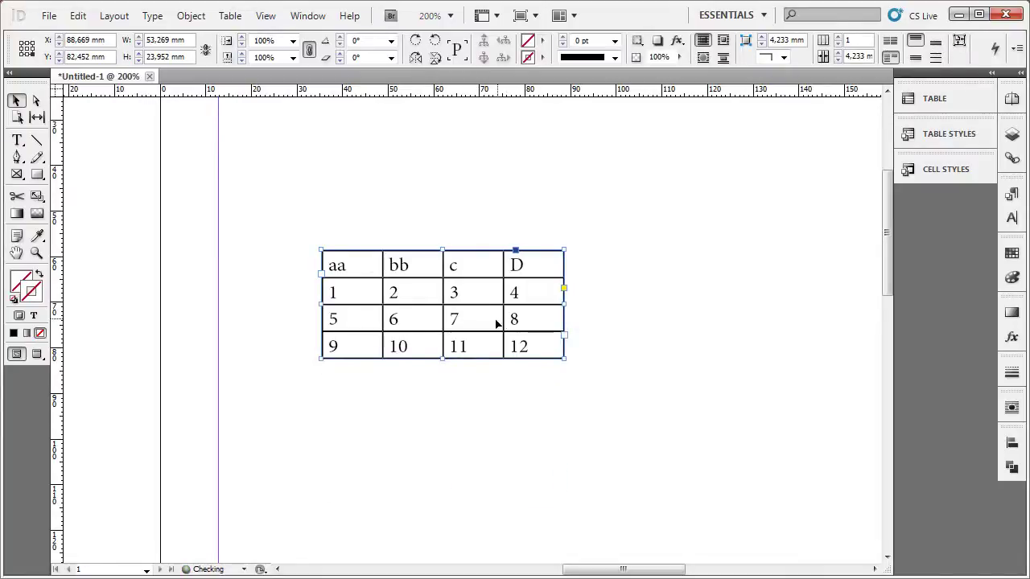
{"action": "left_click_drag", "start_coordinate": [498, 323], "coordinate": [483, 291]}
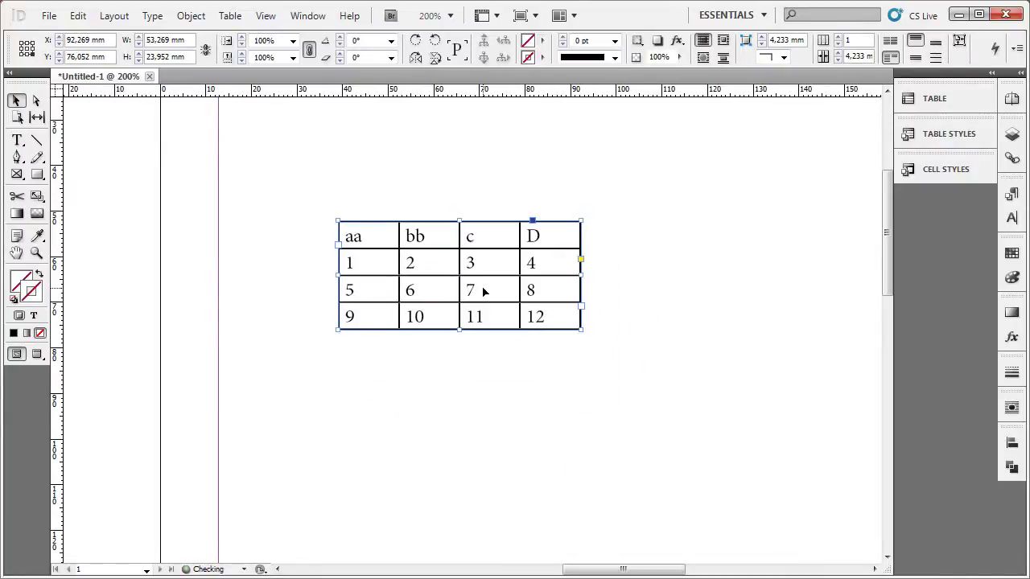
{"action": "left_click", "coordinate": [642, 238]}
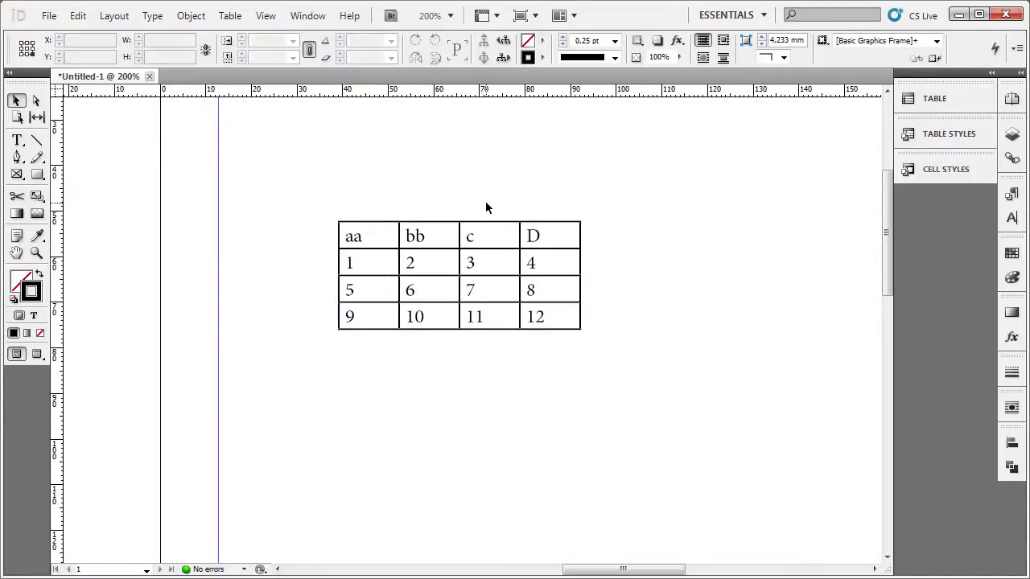
Select all table cells, raise the column count to 6 and reduce it back to 4
{"action": "double_click", "coordinate": [469, 233]}
{"action": "left_click_drag", "start_coordinate": [354, 236], "coordinate": [575, 325]}
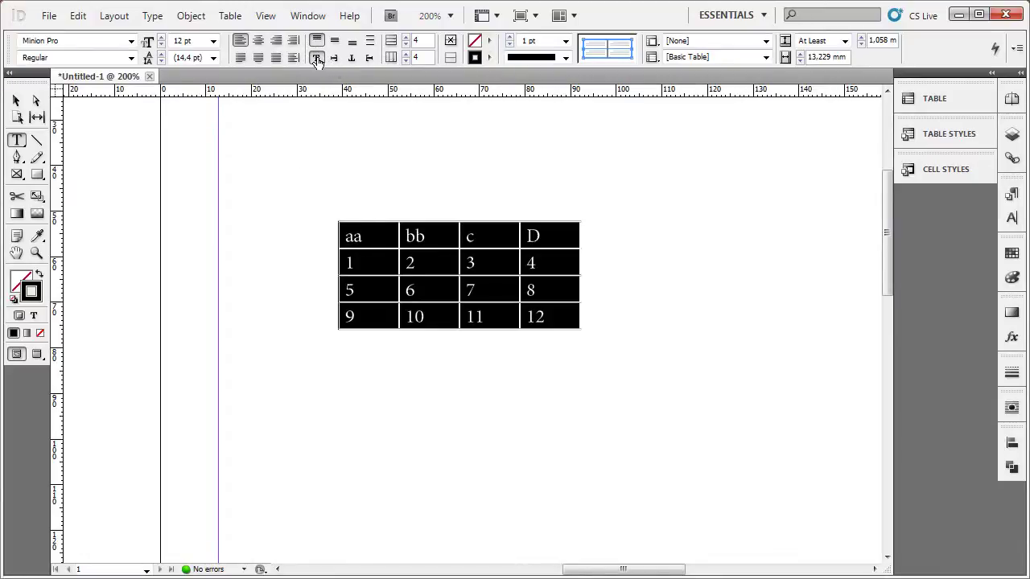
{"action": "left_click", "coordinate": [406, 55]}
{"action": "left_click", "coordinate": [407, 54]}
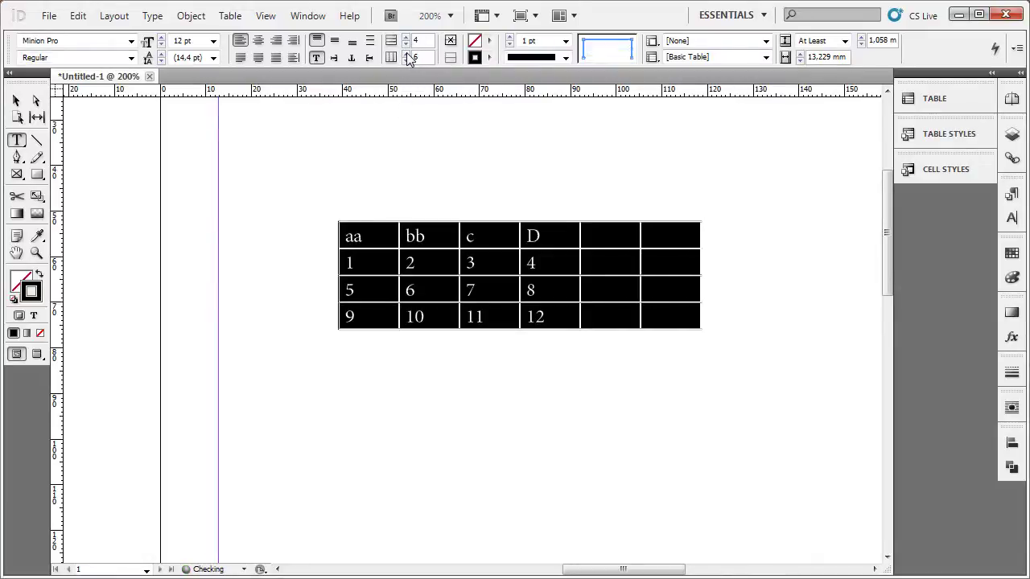
{"action": "left_click", "coordinate": [407, 62]}
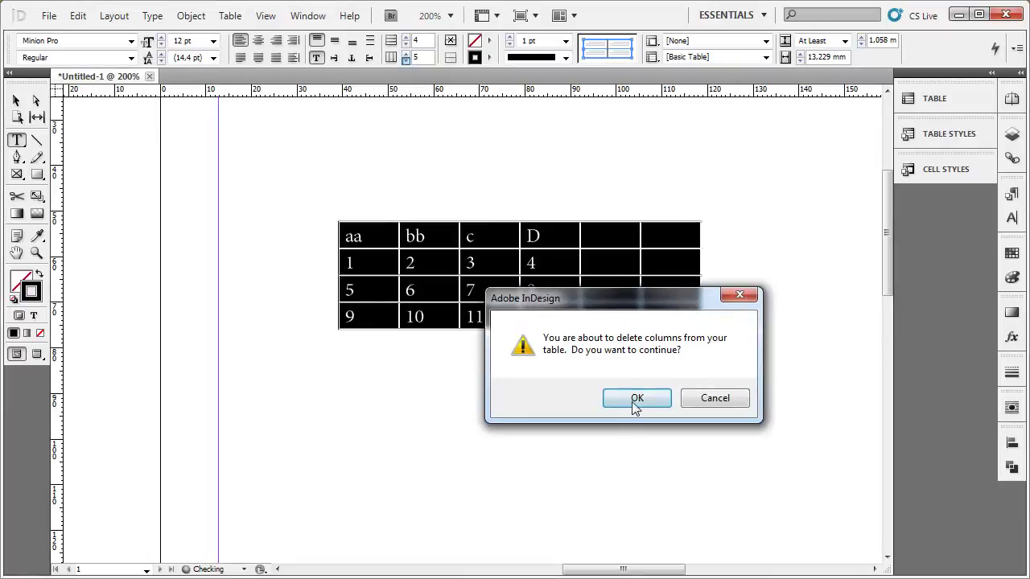
{"action": "left_click", "coordinate": [633, 399]}
{"action": "left_click", "coordinate": [406, 62]}
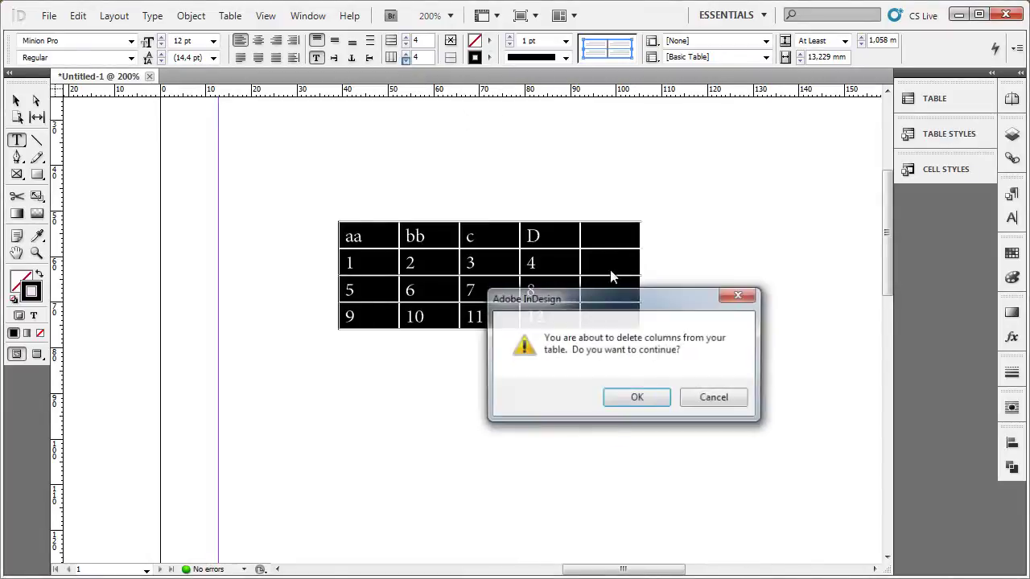
{"action": "left_click", "coordinate": [645, 396]}
Raise the table's row count to 6 and enlarge its text frame to about 66 × 58 mm
{"action": "left_click", "coordinate": [407, 38]}
{"action": "left_click", "coordinate": [406, 37]}
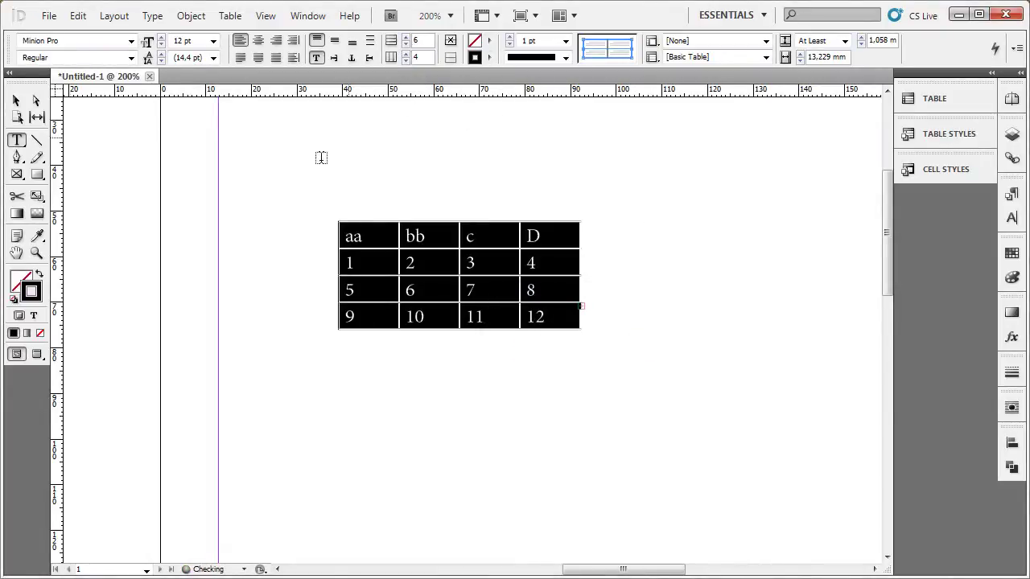
{"action": "left_click", "coordinate": [16, 101]}
{"action": "left_click", "coordinate": [80, 125]}
{"action": "left_click", "coordinate": [582, 329]}
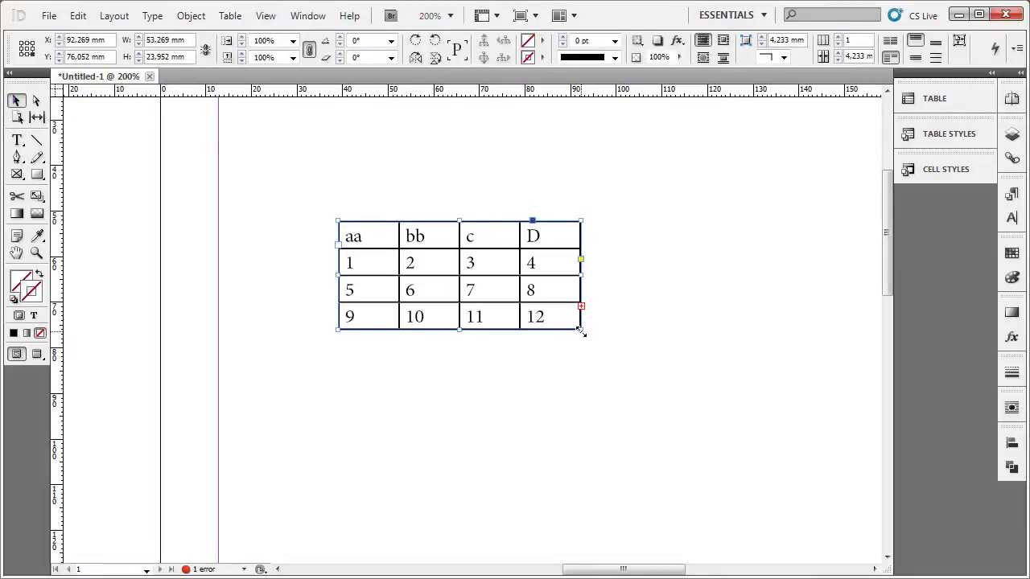
{"action": "left_click_drag", "start_coordinate": [582, 332], "coordinate": [638, 484]}
Select the whole table and reduce its row count to 4, accepting the deletion of the empty rows
{"action": "double_click", "coordinate": [349, 235]}
{"action": "key", "text": "ctrl+alt+a"}
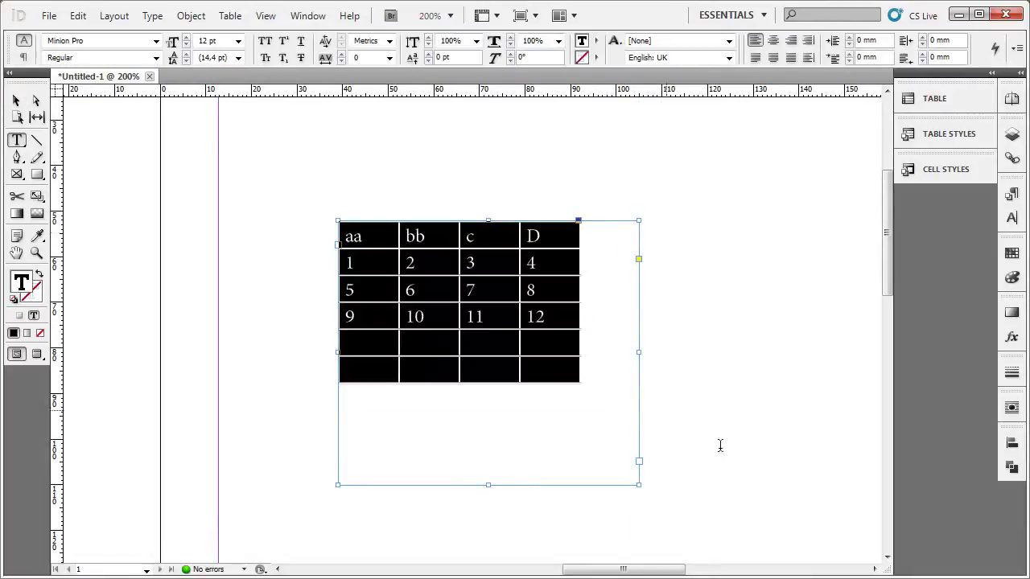
{"action": "left_click", "coordinate": [406, 45]}
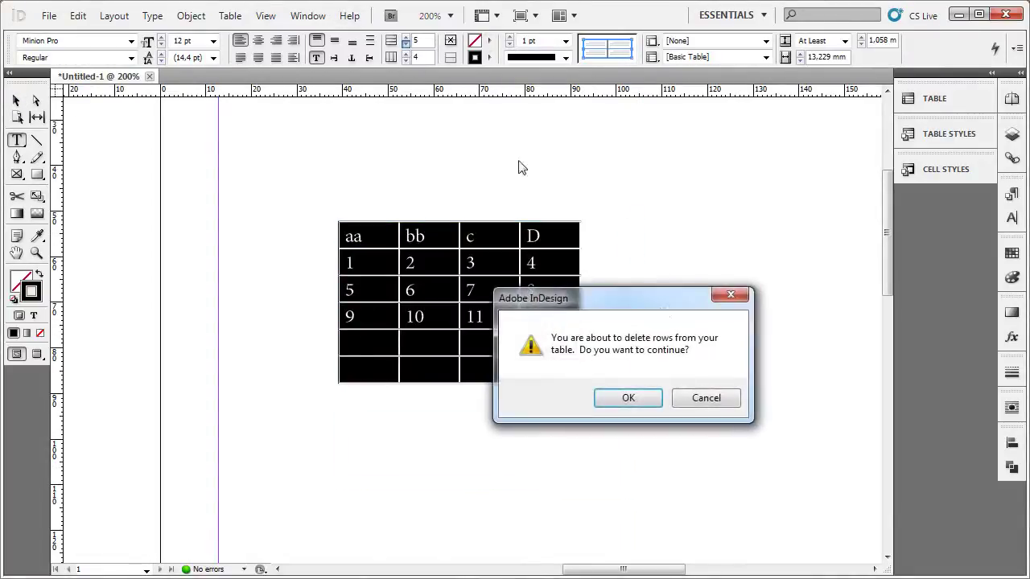
{"action": "left_click", "coordinate": [645, 402]}
{"action": "left_click", "coordinate": [406, 45]}
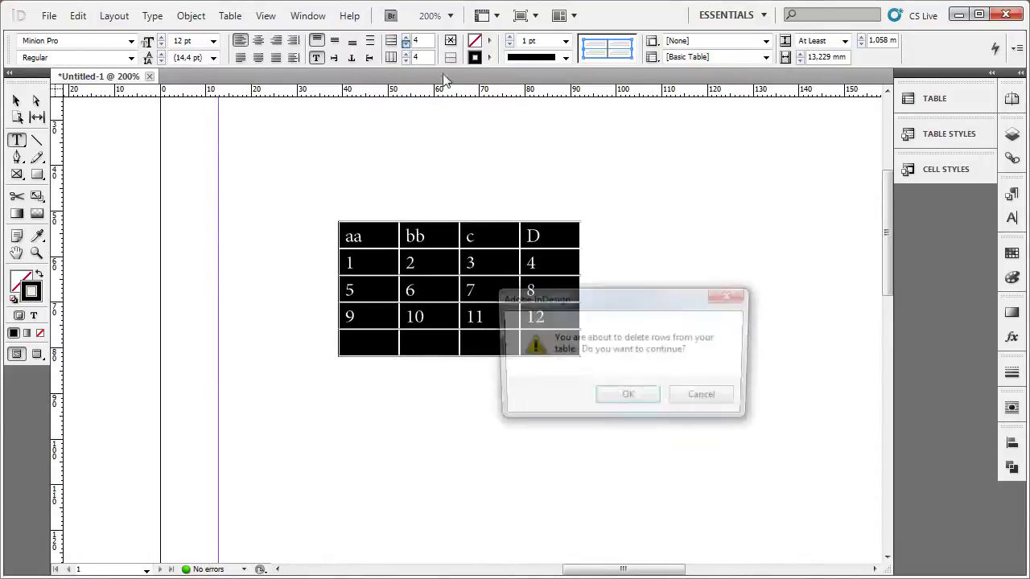
{"action": "left_click", "coordinate": [625, 396]}
{"action": "left_click", "coordinate": [371, 238]}
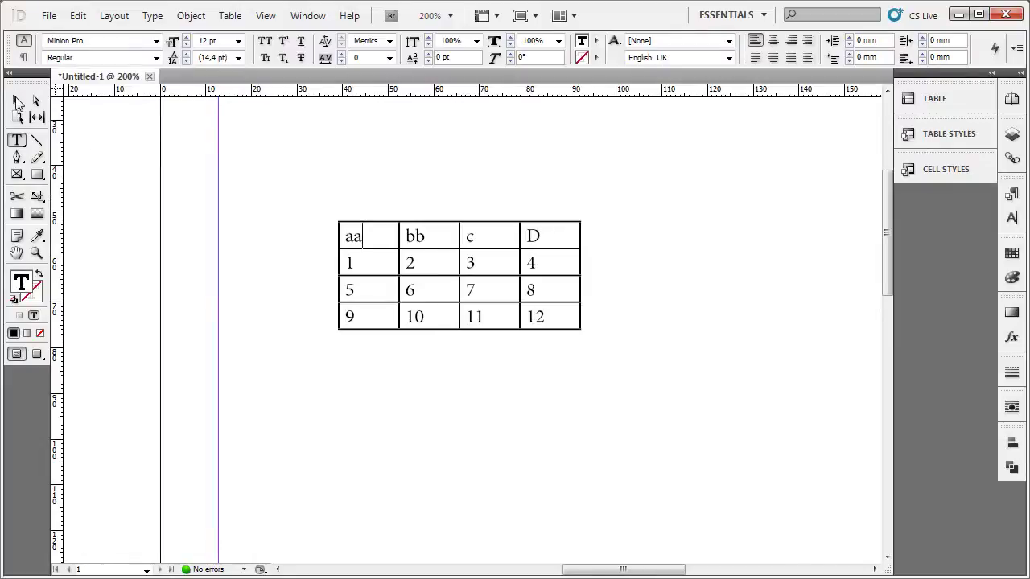
Select all cells of the table and view the available stroke weights for their borders
{"action": "left_click", "coordinate": [17, 103]}
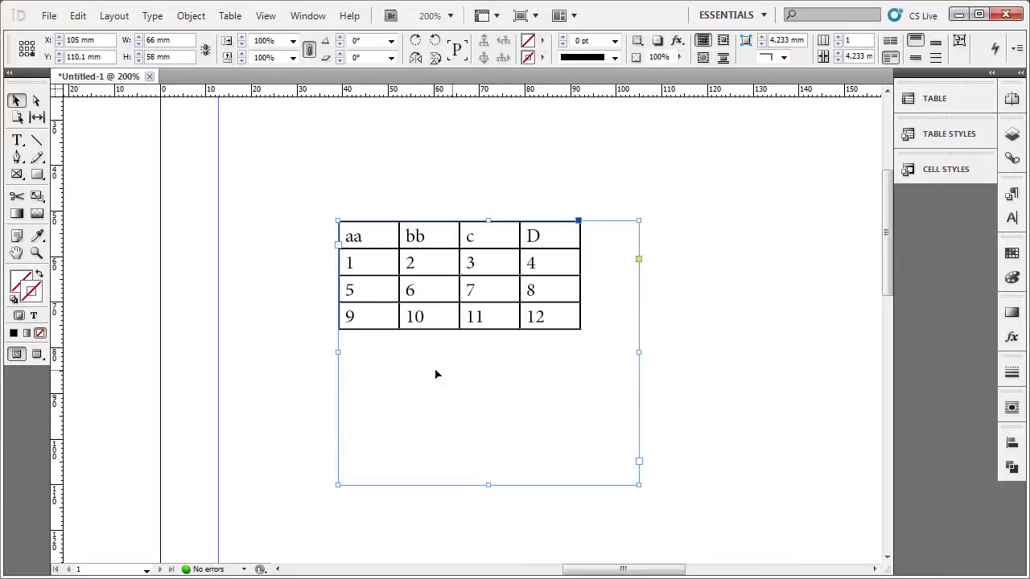
{"action": "double_click", "coordinate": [373, 237]}
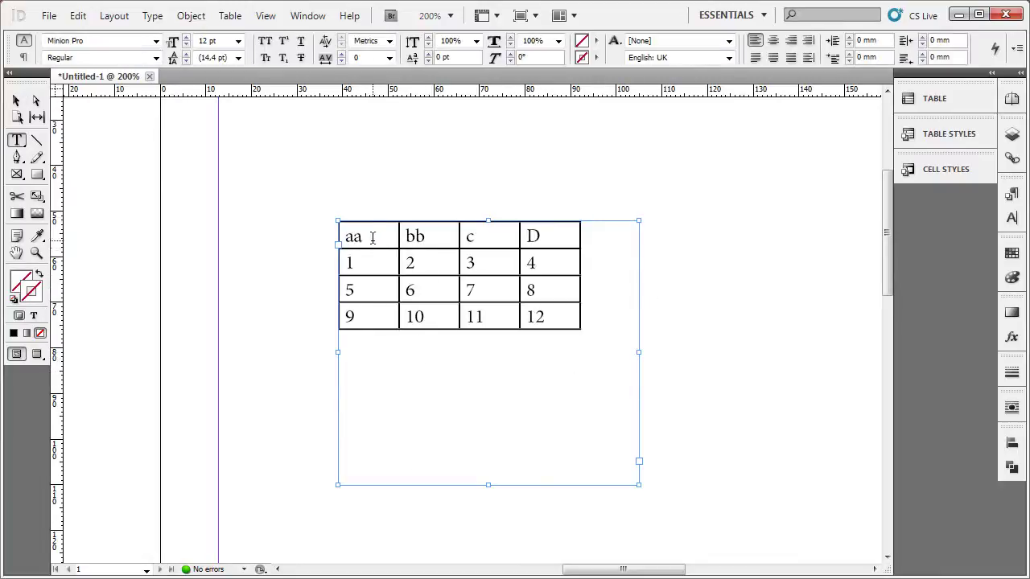
{"action": "left_click_drag", "start_coordinate": [371, 235], "coordinate": [537, 318]}
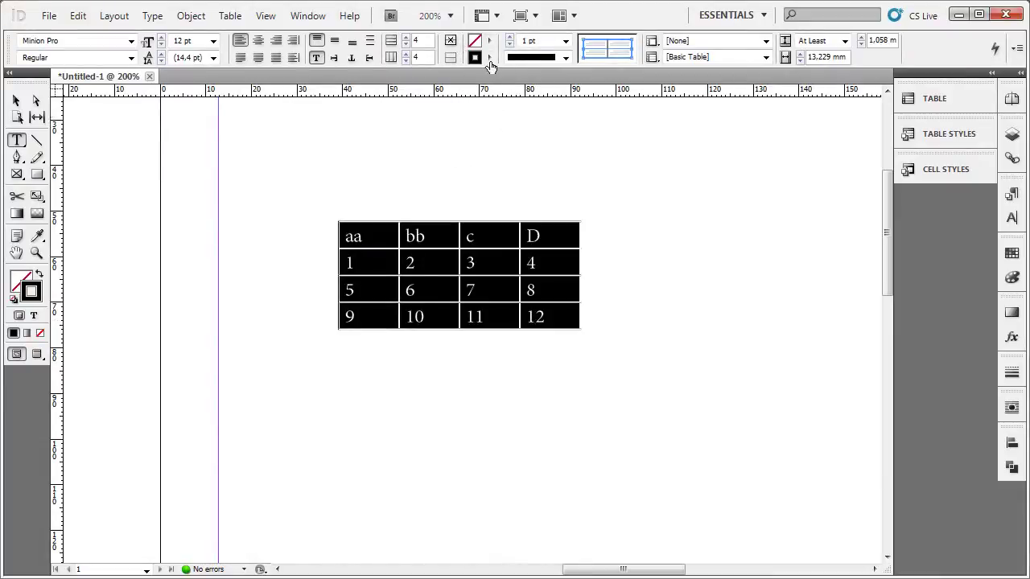
{"action": "left_click", "coordinate": [567, 41]}
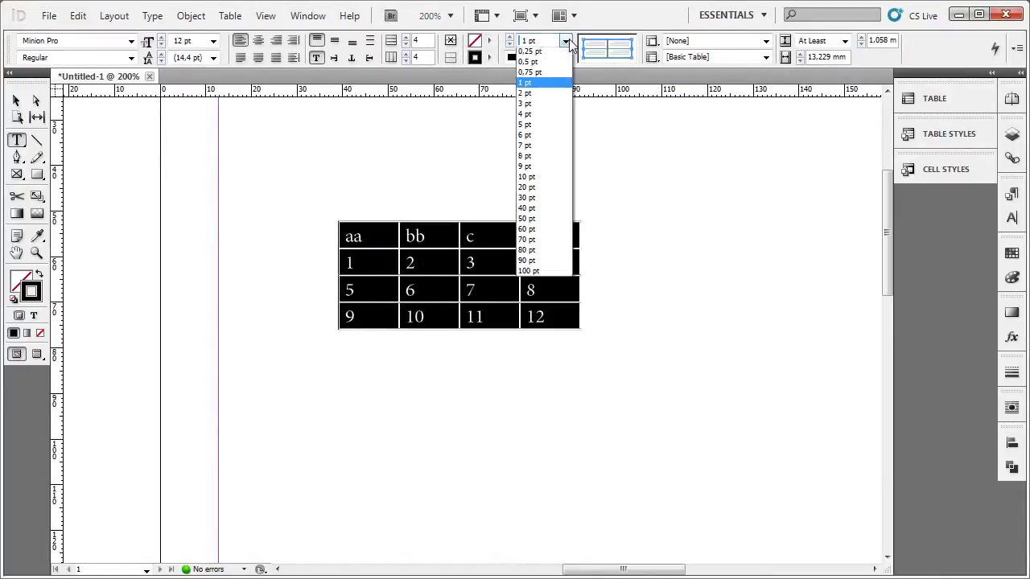
{"action": "left_click", "coordinate": [568, 43]}
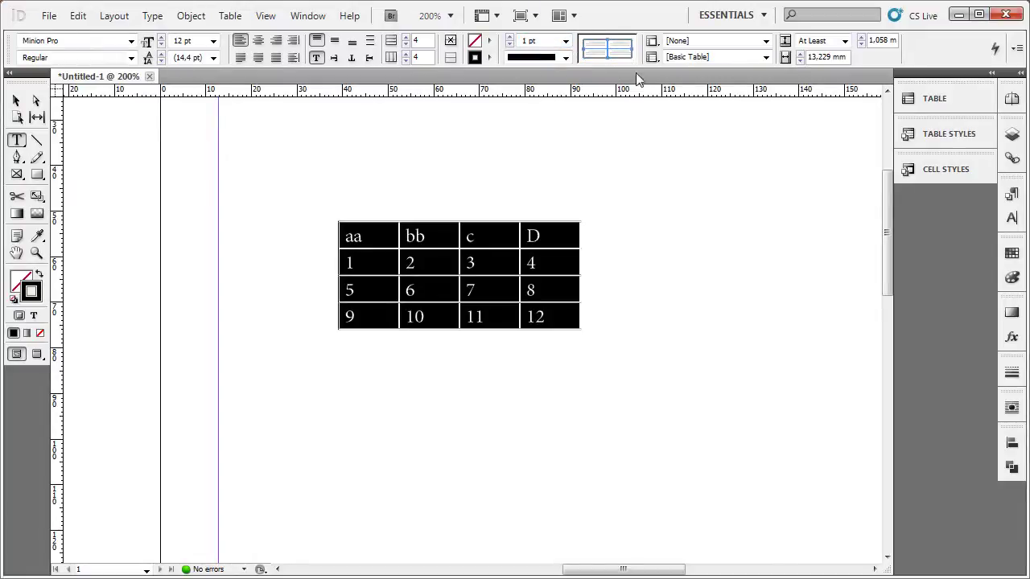
Set the inner borders of all table cells to a 10 pt stroke and reselect the cells
{"action": "left_click", "coordinate": [566, 41]}
{"action": "left_click", "coordinate": [547, 190]}
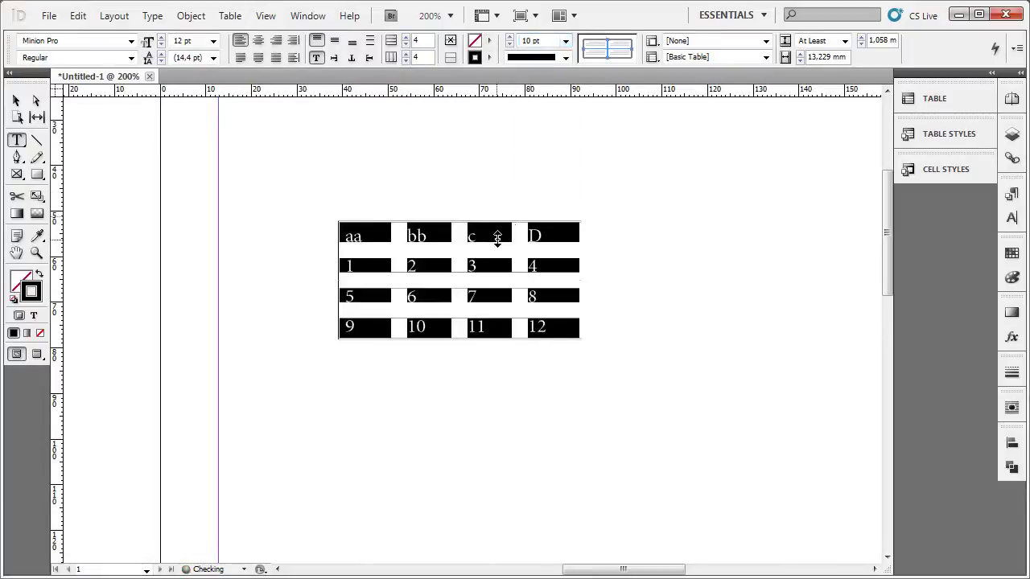
{"action": "left_click", "coordinate": [485, 234]}
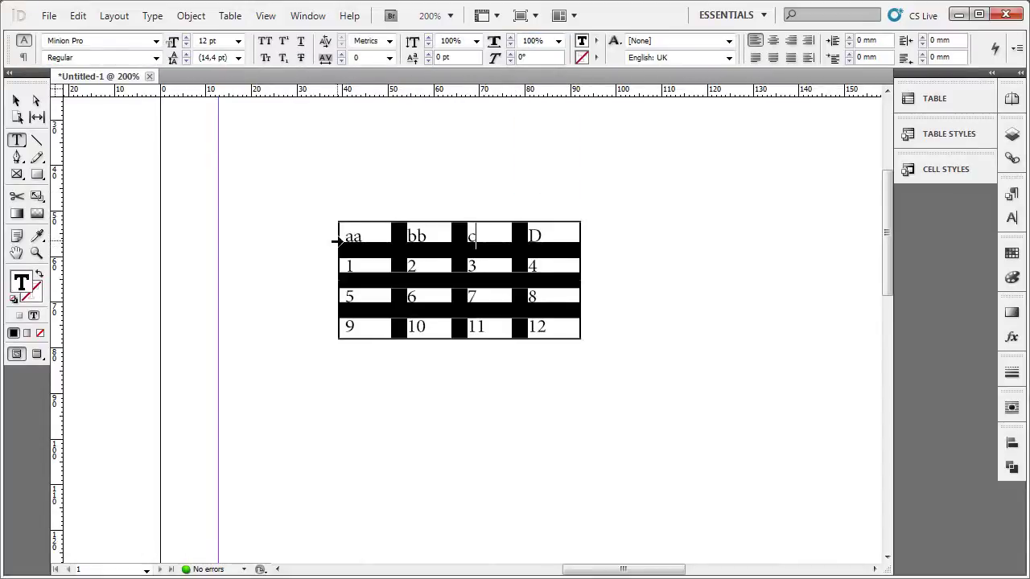
{"action": "key", "text": "ctrl+alt+a"}
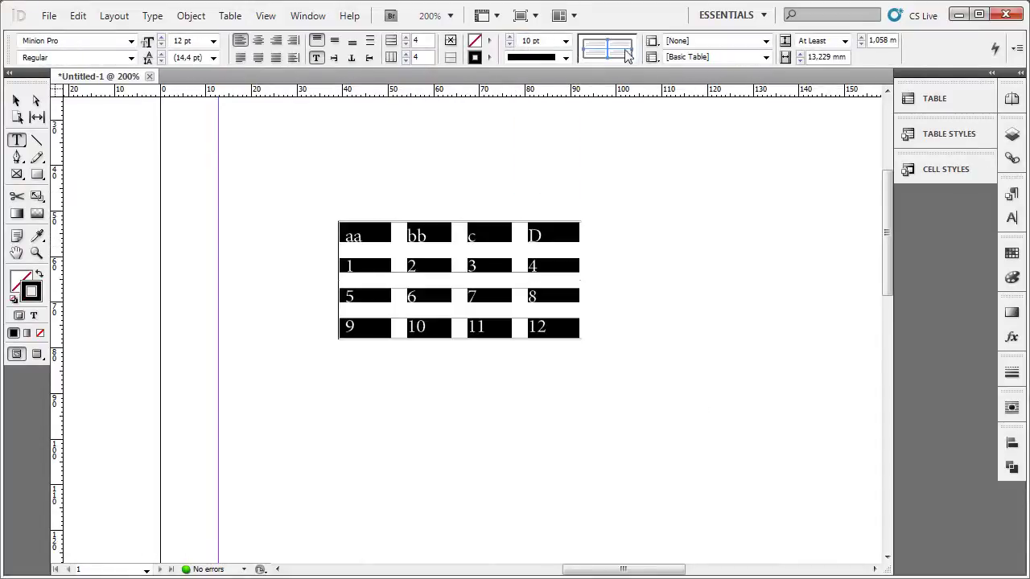
{"action": "left_click", "coordinate": [565, 41]}
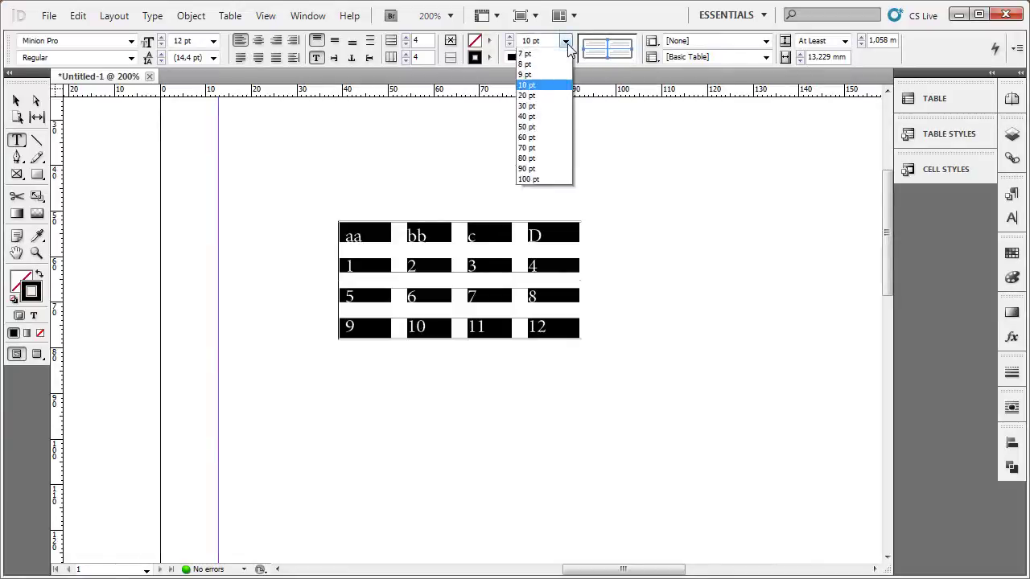
{"action": "left_click", "coordinate": [542, 191]}
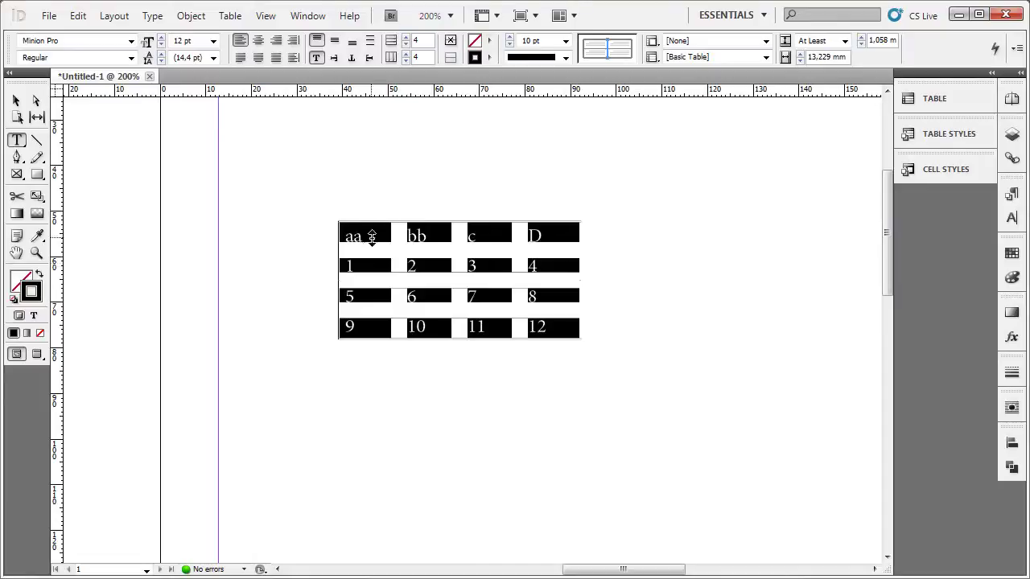
Select the bb and c columns and set only the vertical border between them to 7 pt, then to 1 pt
{"action": "left_click_drag", "start_coordinate": [441, 235], "coordinate": [481, 330]}
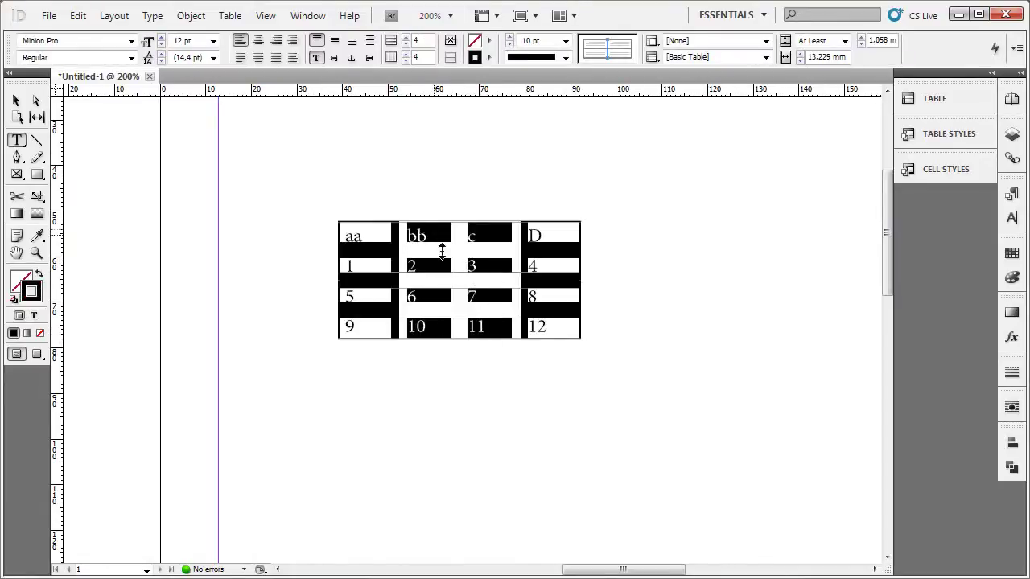
{"action": "left_click", "coordinate": [566, 41]}
{"action": "left_click", "coordinate": [541, 158]}
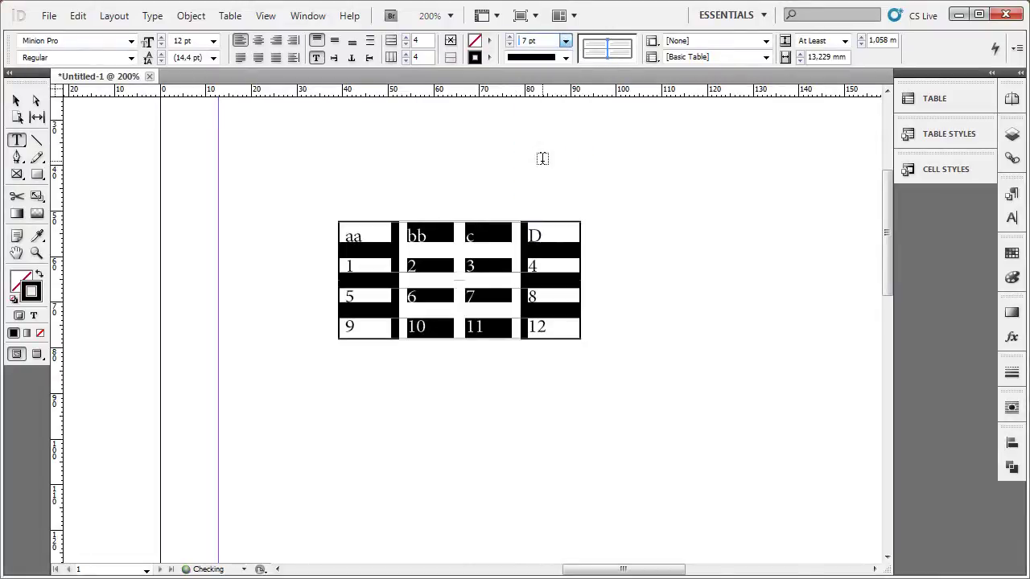
{"action": "left_click", "coordinate": [565, 41]}
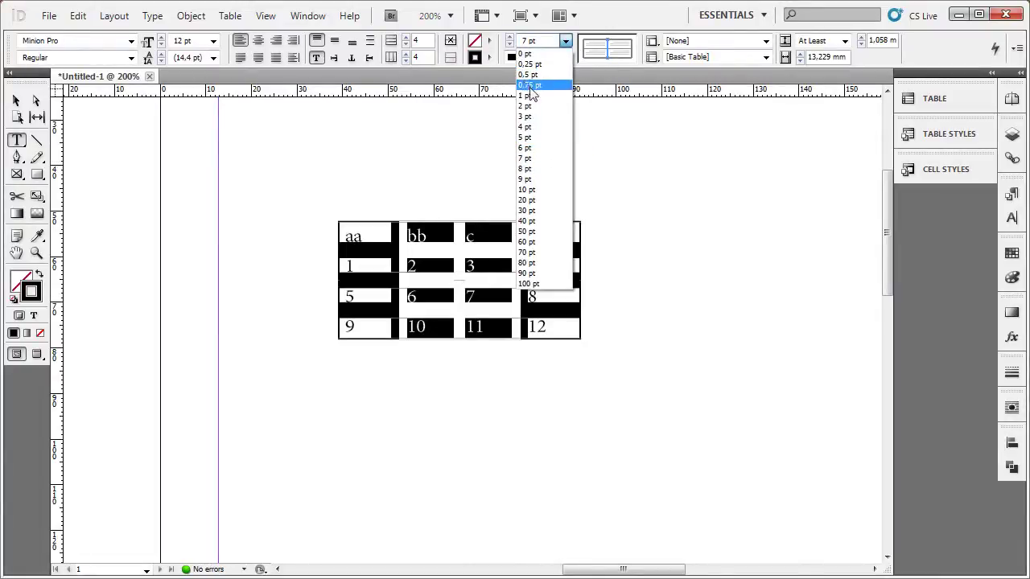
{"action": "left_click", "coordinate": [534, 97]}
{"action": "left_click", "coordinate": [471, 269]}
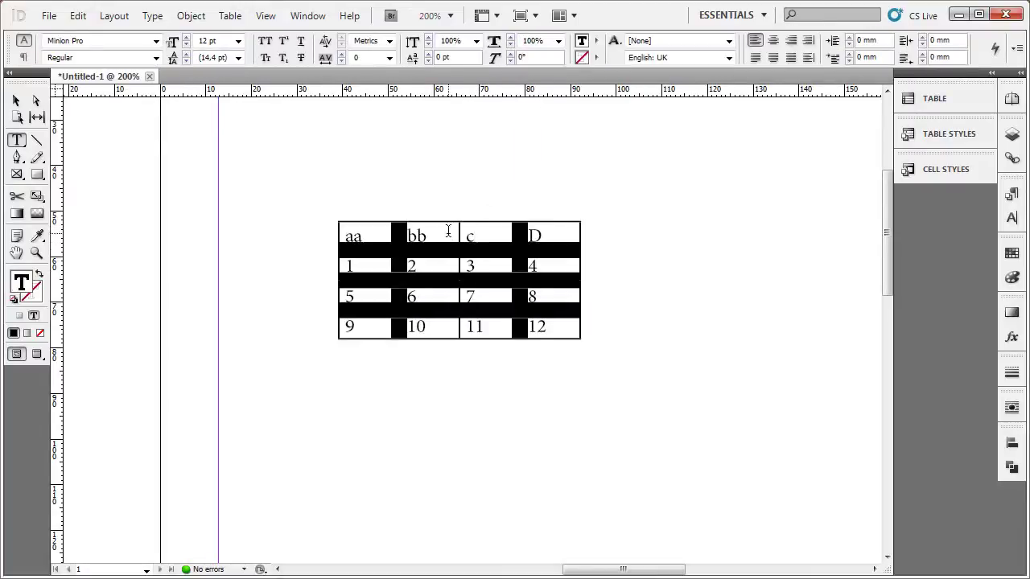
Set the inner horizontal borders of the bb and c columns to a 5 pt stroke and deselect the table
{"action": "left_click_drag", "start_coordinate": [448, 233], "coordinate": [497, 338]}
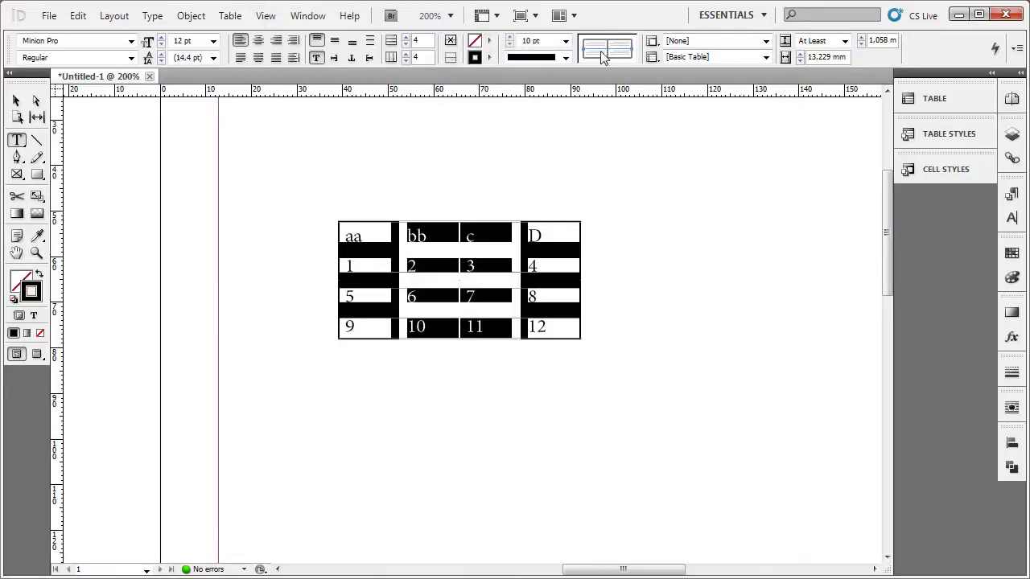
{"action": "triple_click", "coordinate": [610, 50]}
{"action": "left_click", "coordinate": [566, 41]}
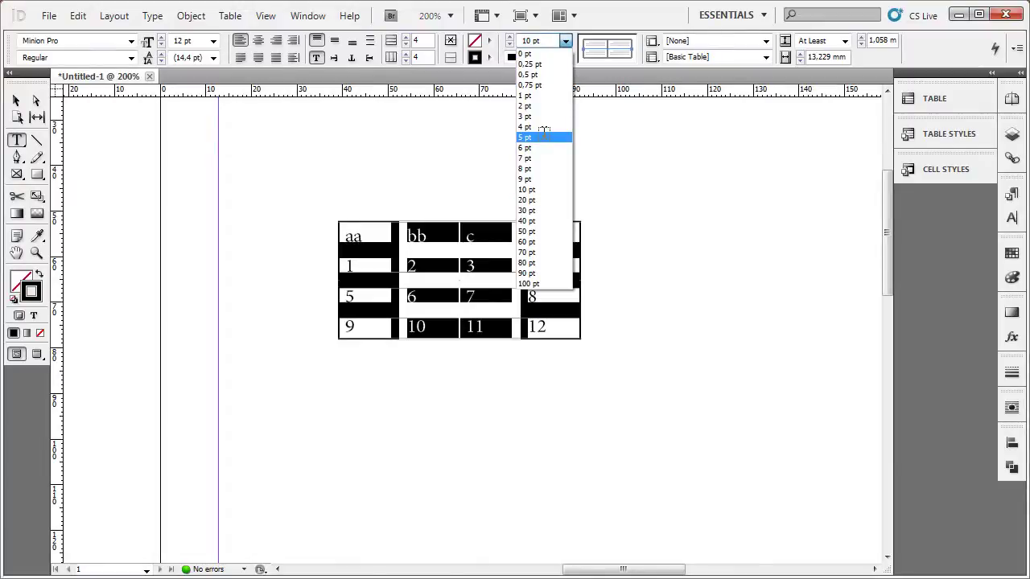
{"action": "left_click", "coordinate": [543, 137]}
{"action": "left_click", "coordinate": [490, 246]}
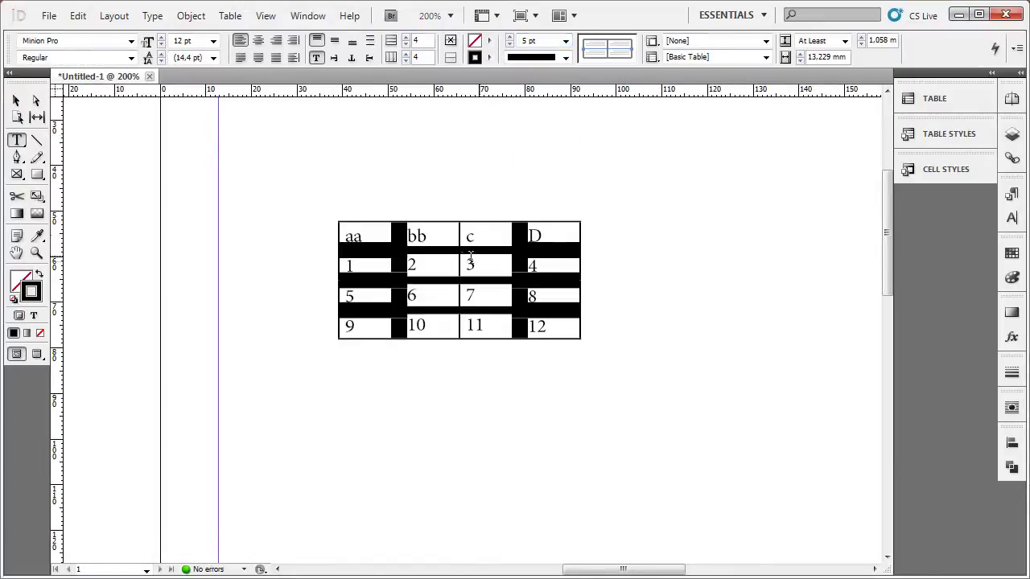
{"action": "left_click_drag", "start_coordinate": [429, 240], "coordinate": [478, 234]}
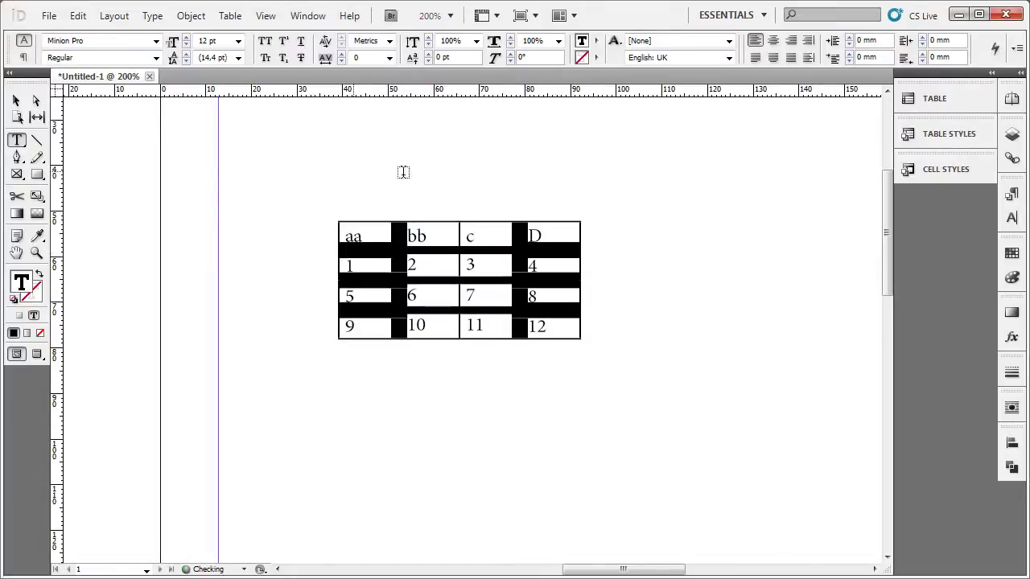
{"action": "left_click", "coordinate": [16, 100]}
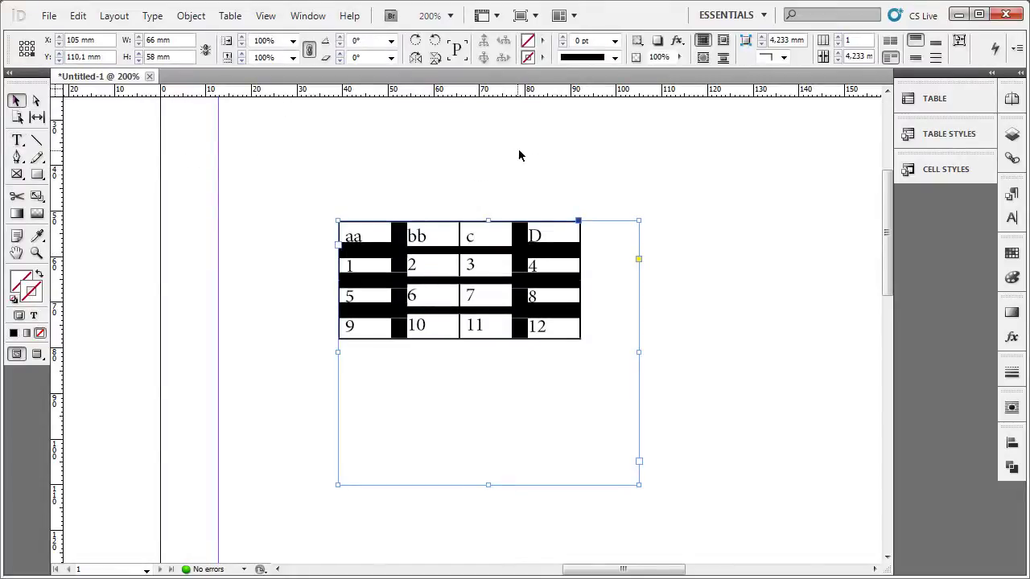
{"action": "left_click", "coordinate": [610, 172]}
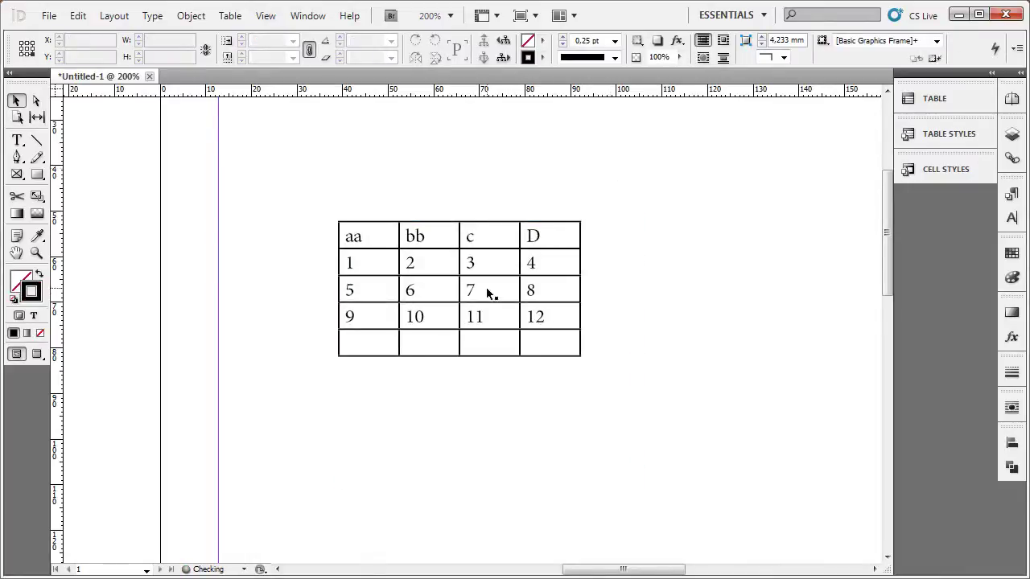
Delete the empty fifth row at the bottom of the table
{"action": "double_click", "coordinate": [350, 344]}
{"action": "left_click", "coordinate": [339, 346]}
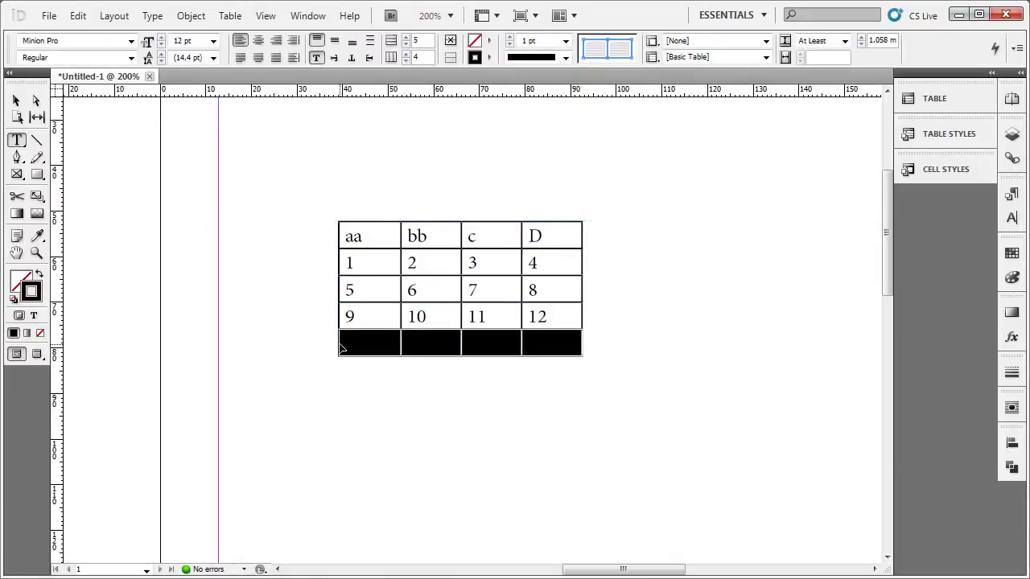
{"action": "key", "text": "ctrl+BackSpace"}
{"action": "left_click", "coordinate": [377, 263]}
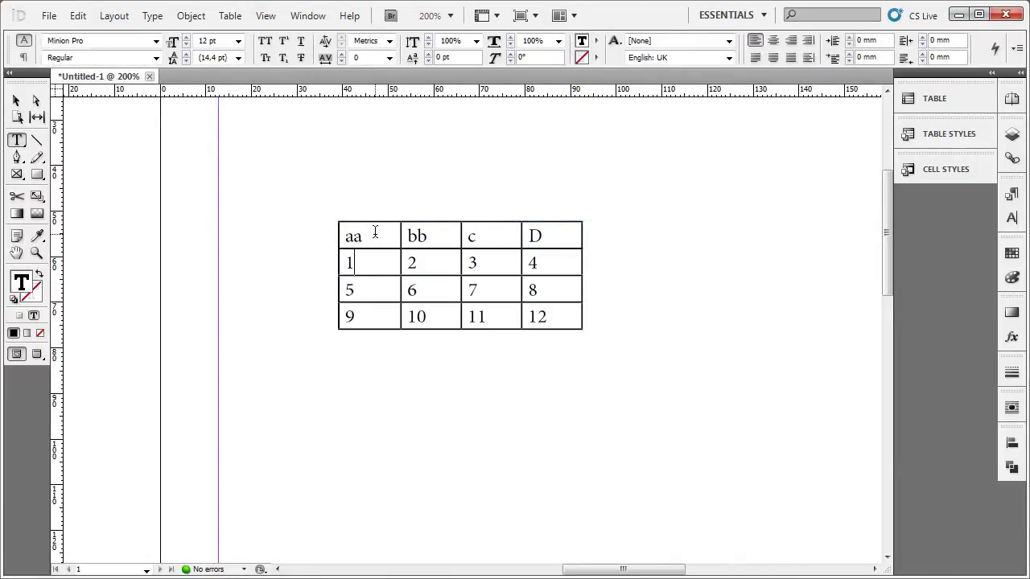
Select all cells of the table from aa to 12
{"action": "left_click_drag", "start_coordinate": [374, 232], "coordinate": [544, 335]}
{"action": "left_click", "coordinate": [547, 327]}
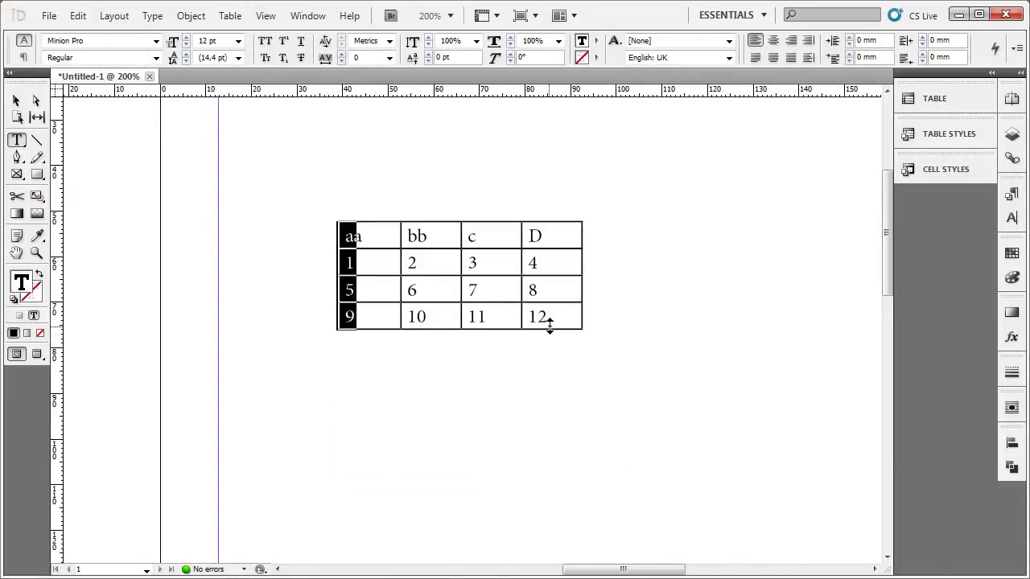
{"action": "left_click_drag", "start_coordinate": [377, 235], "coordinate": [544, 324]}
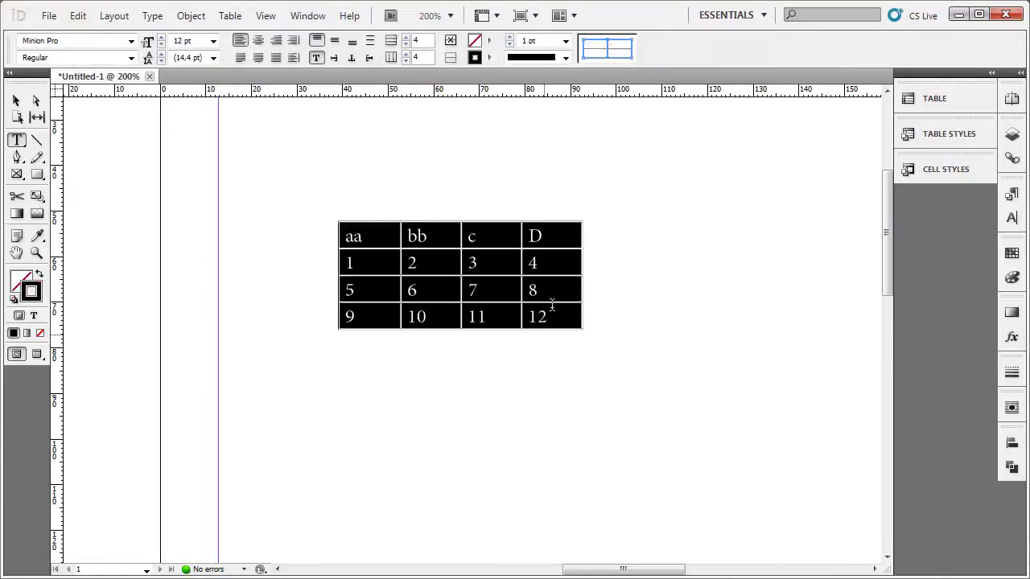
Select the header row and fill its cells with the magenta swatch C=0 M=100 Y=0 K=0
{"action": "left_click", "coordinate": [342, 241]}
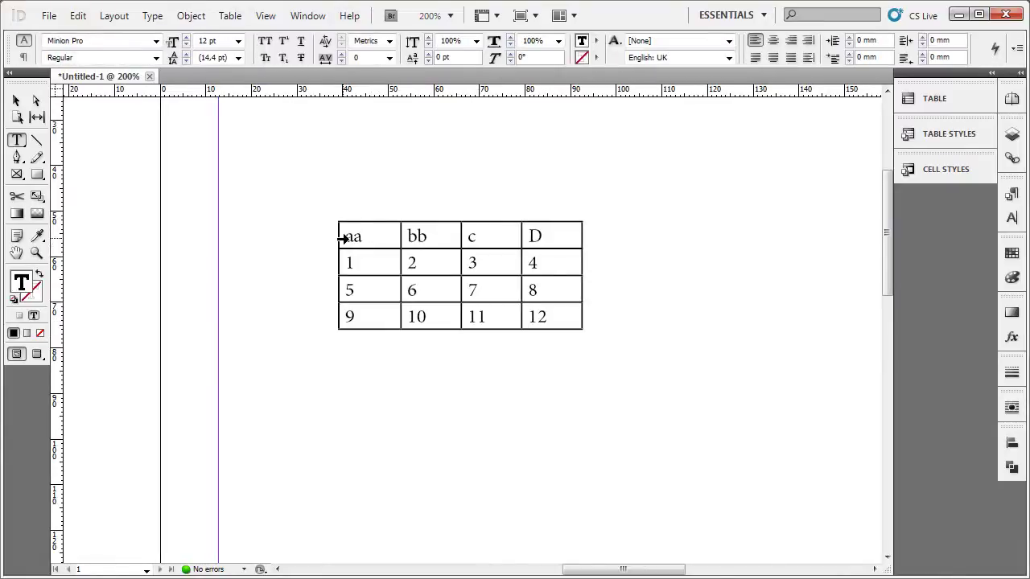
{"action": "left_click", "coordinate": [342, 238]}
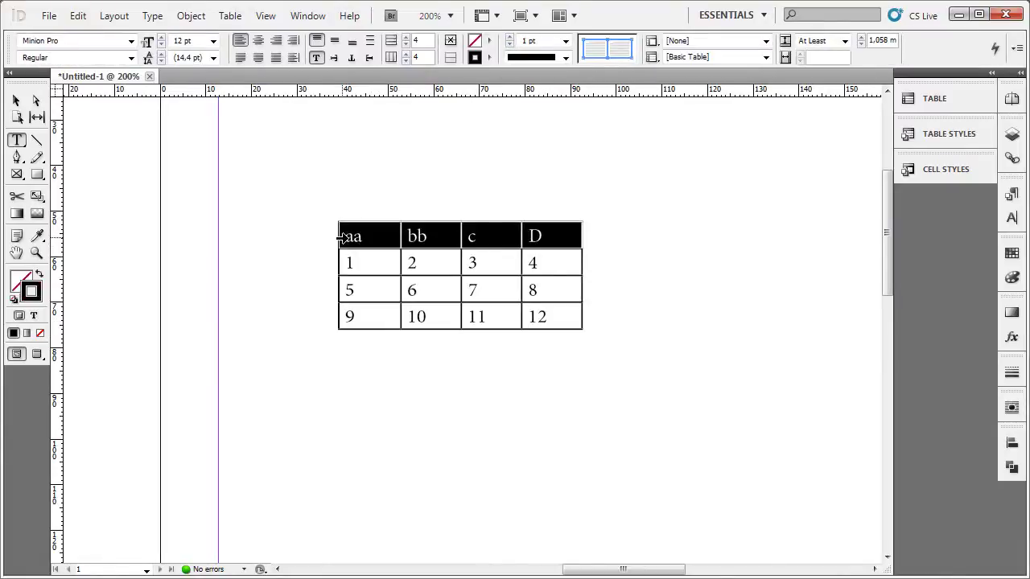
{"action": "left_click", "coordinate": [491, 42]}
{"action": "left_click", "coordinate": [437, 152]}
{"action": "left_click", "coordinate": [373, 232]}
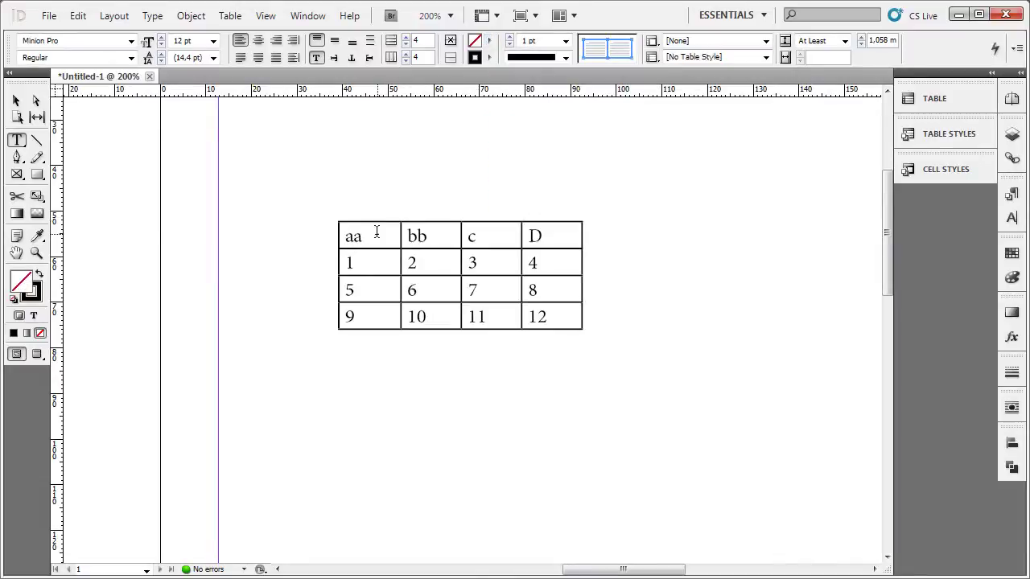
{"action": "left_click", "coordinate": [339, 236]}
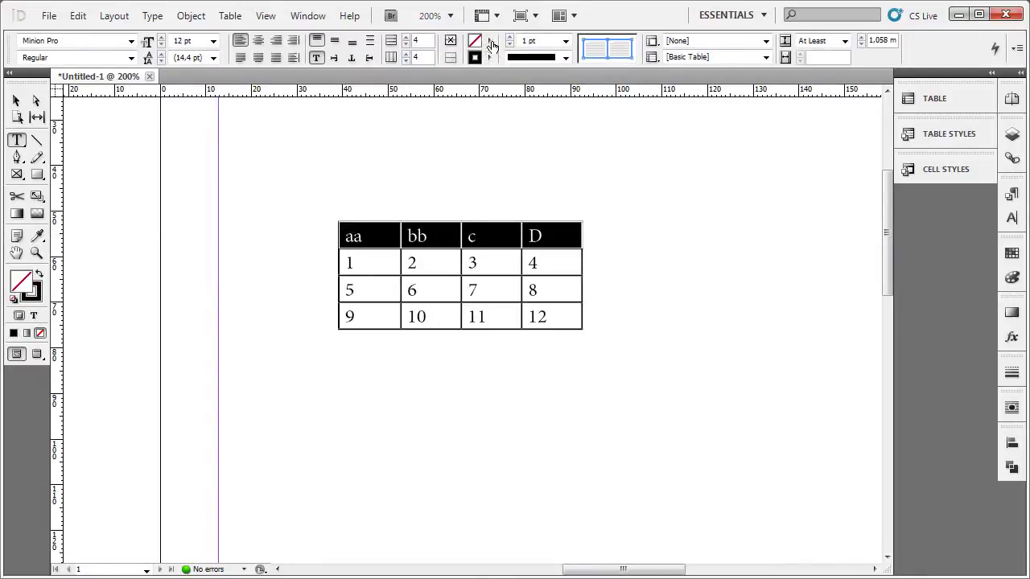
{"action": "left_click", "coordinate": [490, 43]}
{"action": "left_click", "coordinate": [527, 155]}
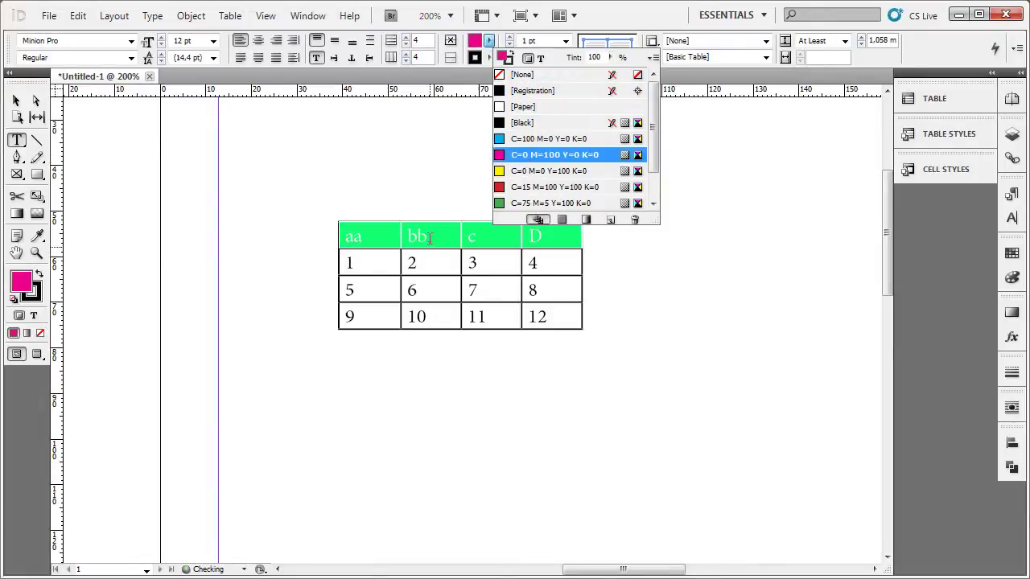
{"action": "left_click", "coordinate": [452, 259]}
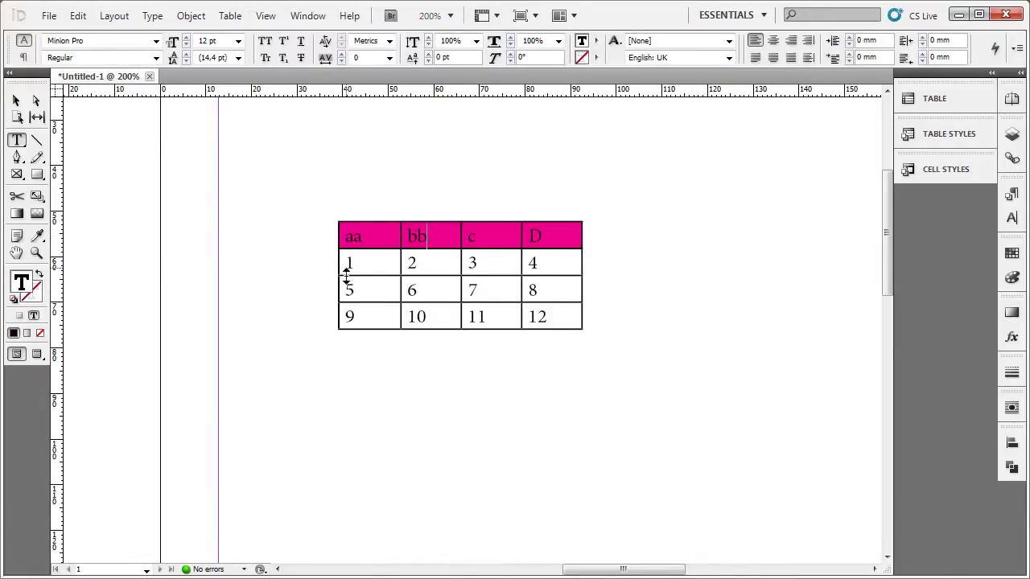
Set the stroke colour of only the inner vertical borders in the header row to [Paper]
{"action": "left_click", "coordinate": [341, 234]}
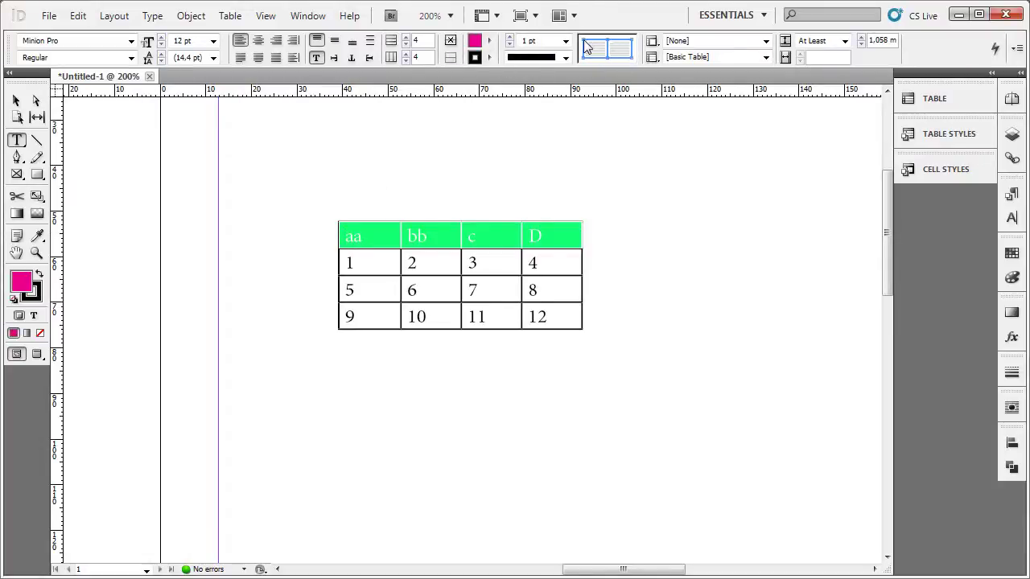
{"action": "left_click", "coordinate": [586, 47]}
{"action": "left_click", "coordinate": [608, 50]}
{"action": "left_click", "coordinate": [488, 58]}
{"action": "left_click", "coordinate": [516, 123]}
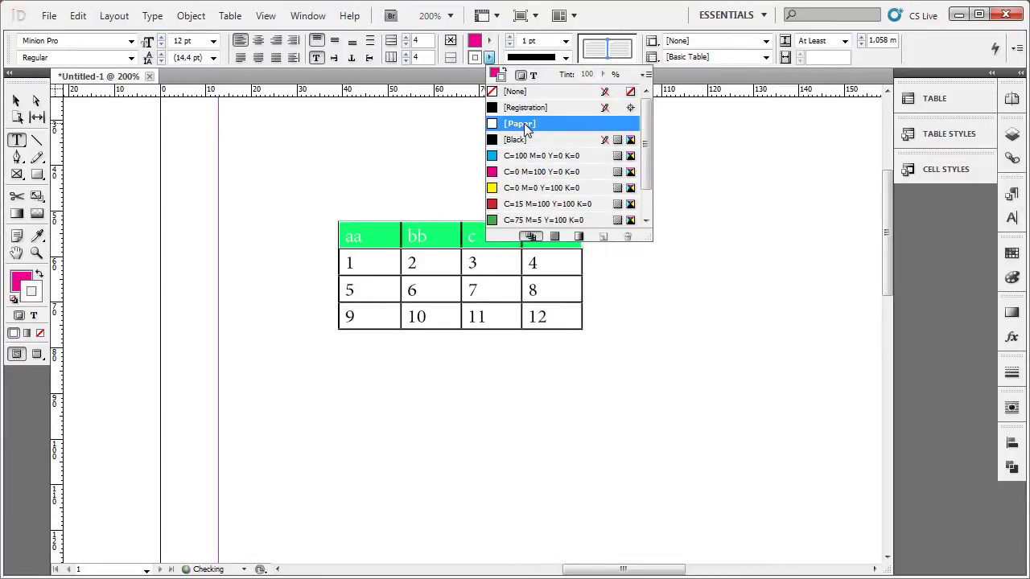
{"action": "left_click", "coordinate": [433, 245]}
{"action": "key", "text": "Escape"}
{"action": "left_click", "coordinate": [465, 263]}
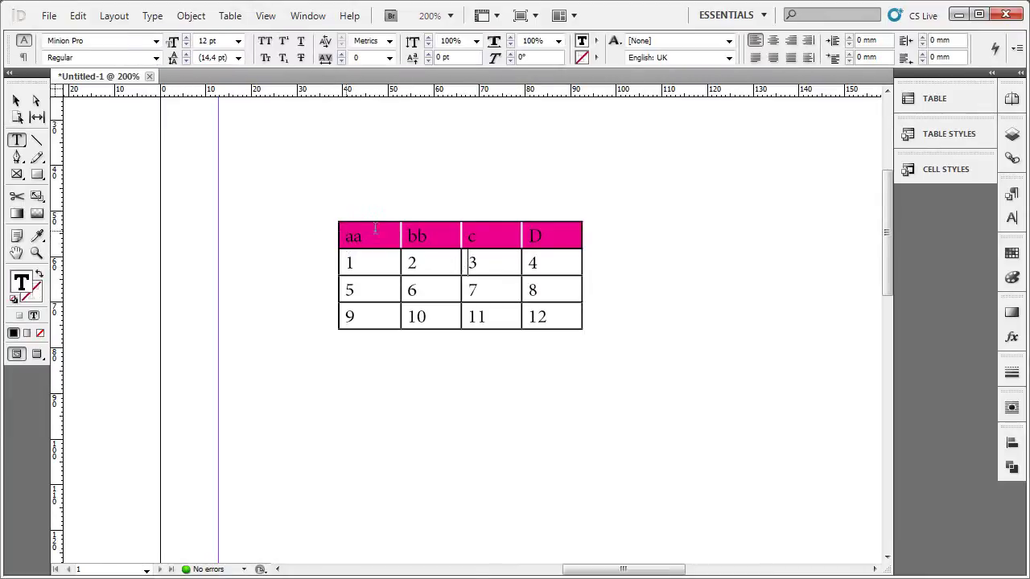
Set the header row's top, left and right borders to the magenta stroke colour C=0 M=100 Y=0 K=0
{"action": "left_click_drag", "start_coordinate": [375, 236], "coordinate": [554, 233]}
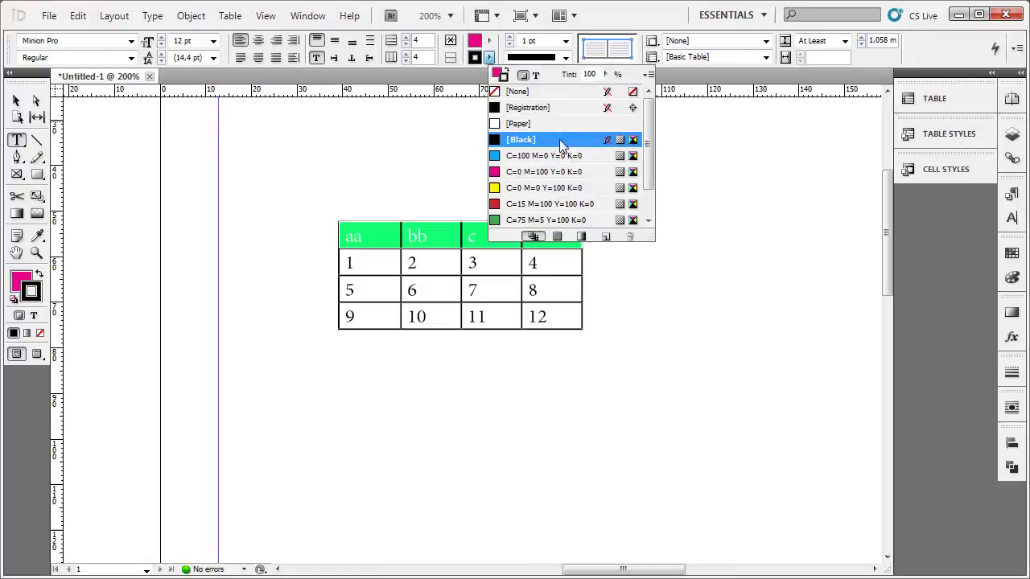
{"action": "left_click", "coordinate": [526, 173]}
{"action": "left_click", "coordinate": [363, 235]}
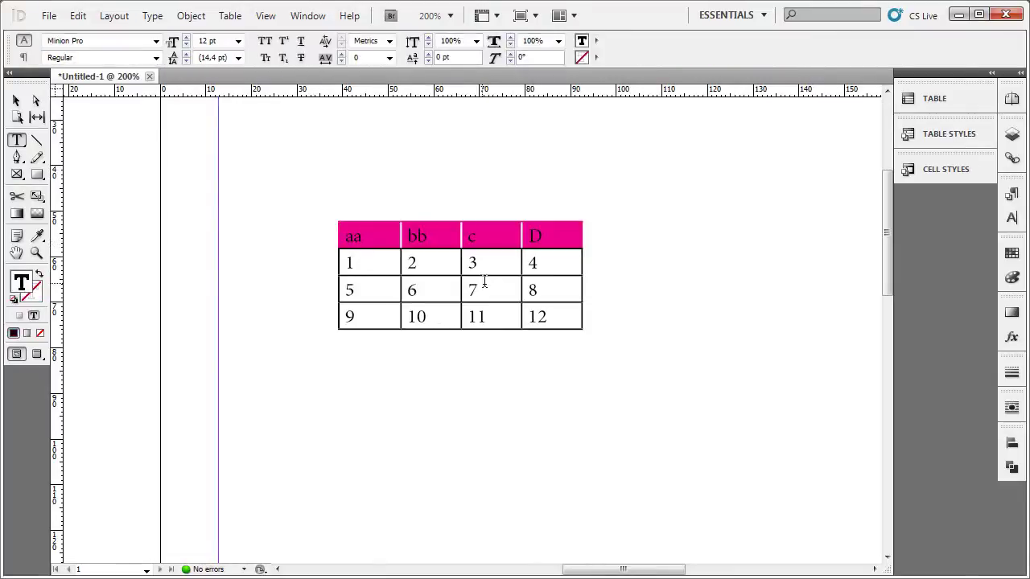
{"action": "left_click", "coordinate": [17, 103]}
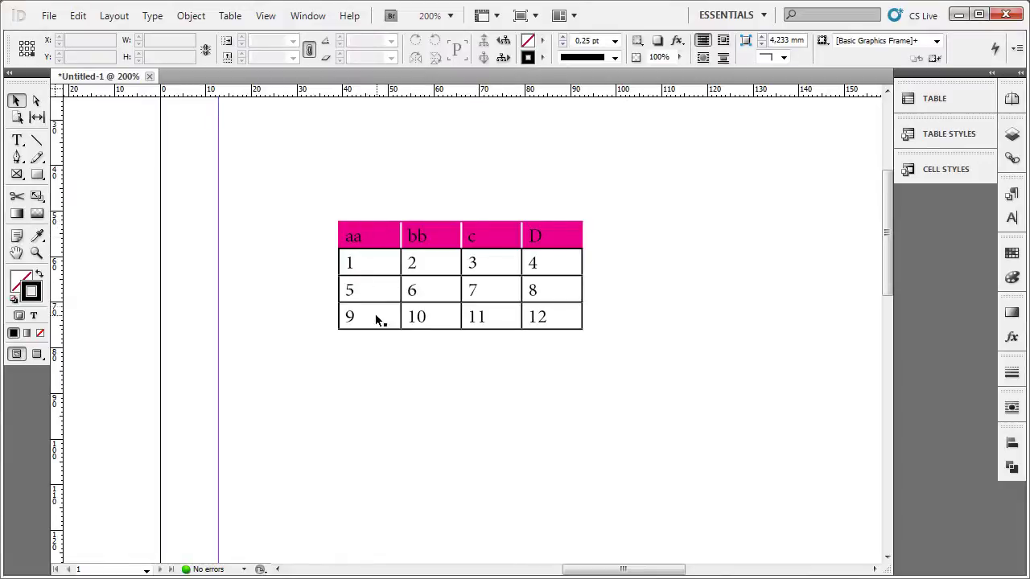
Select the header row and set the stroke colour of only its bottom border to [Paper]
{"action": "double_click", "coordinate": [386, 236]}
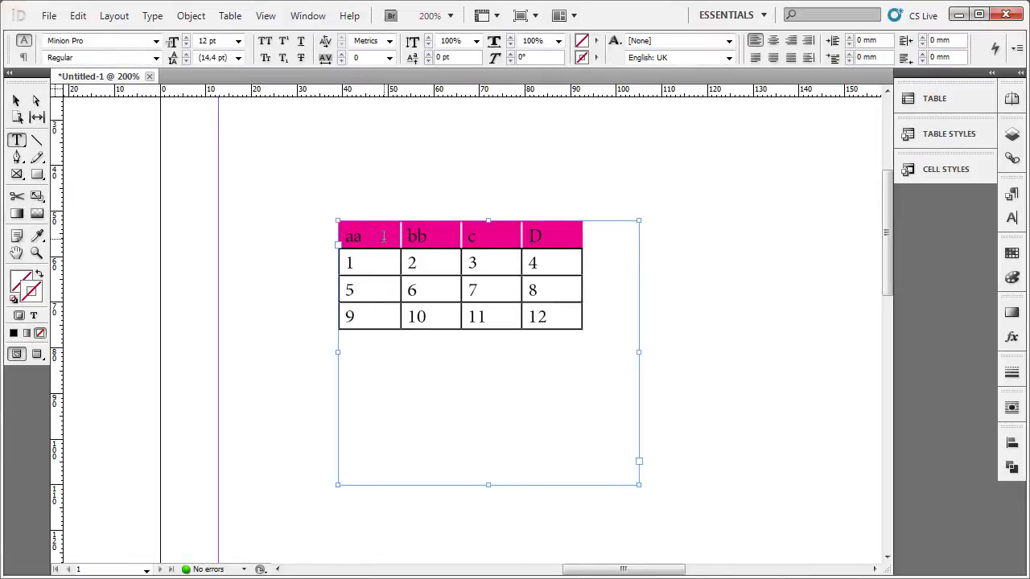
{"action": "left_click_drag", "start_coordinate": [374, 236], "coordinate": [561, 233]}
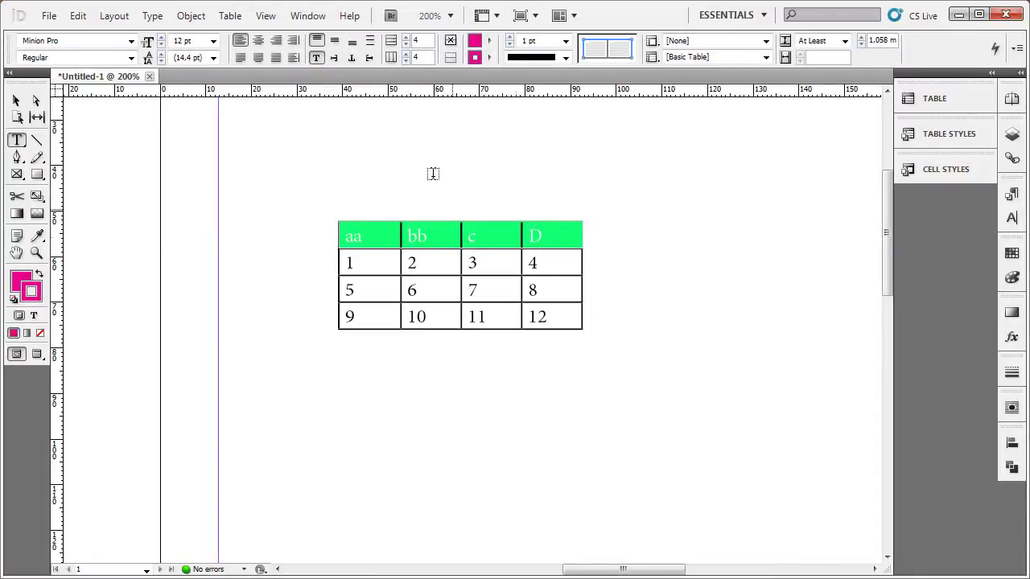
{"action": "left_click", "coordinate": [632, 48]}
{"action": "left_click", "coordinate": [622, 60]}
{"action": "left_click", "coordinate": [621, 59]}
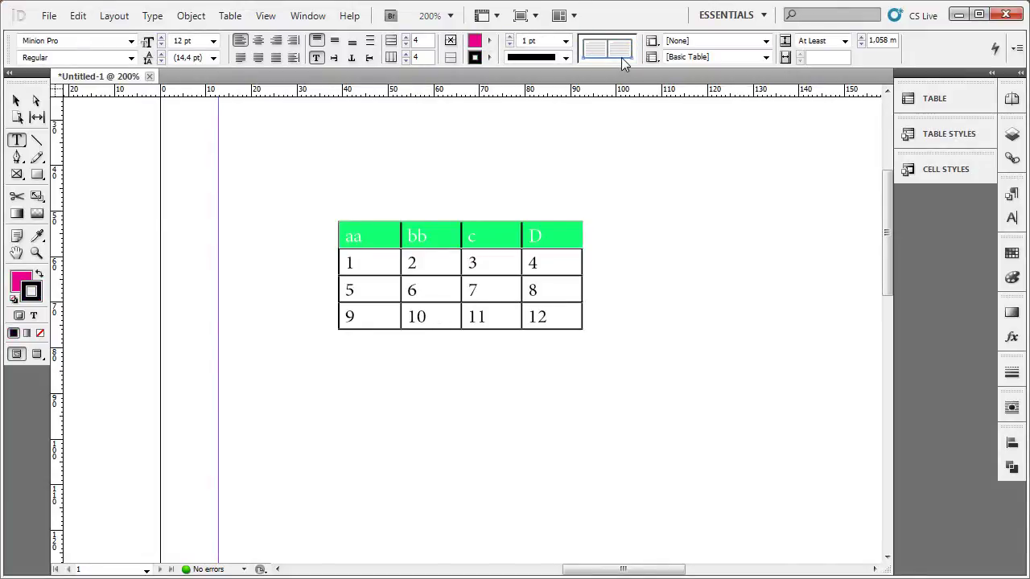
{"action": "left_click", "coordinate": [489, 58]}
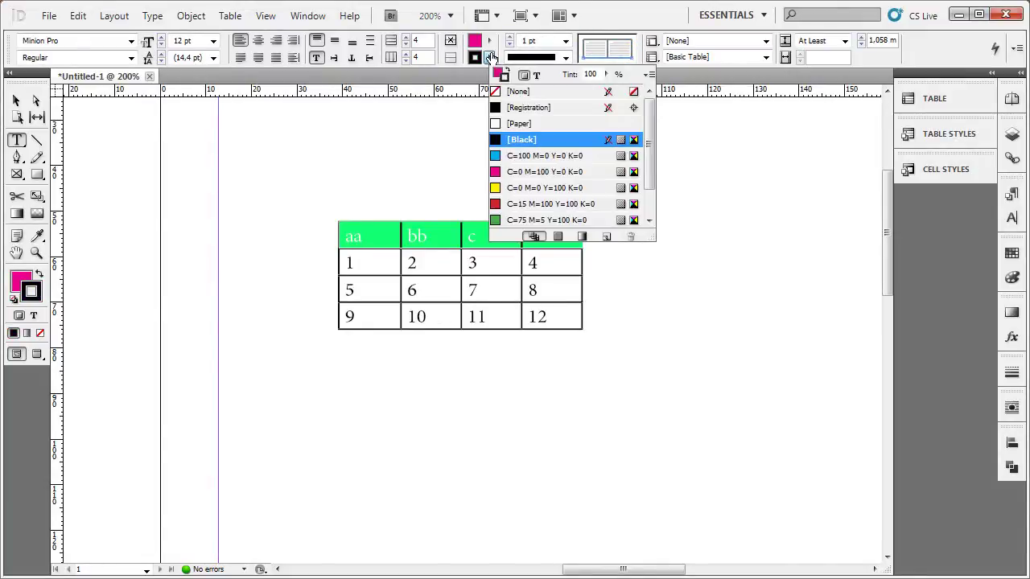
{"action": "left_click", "coordinate": [525, 123]}
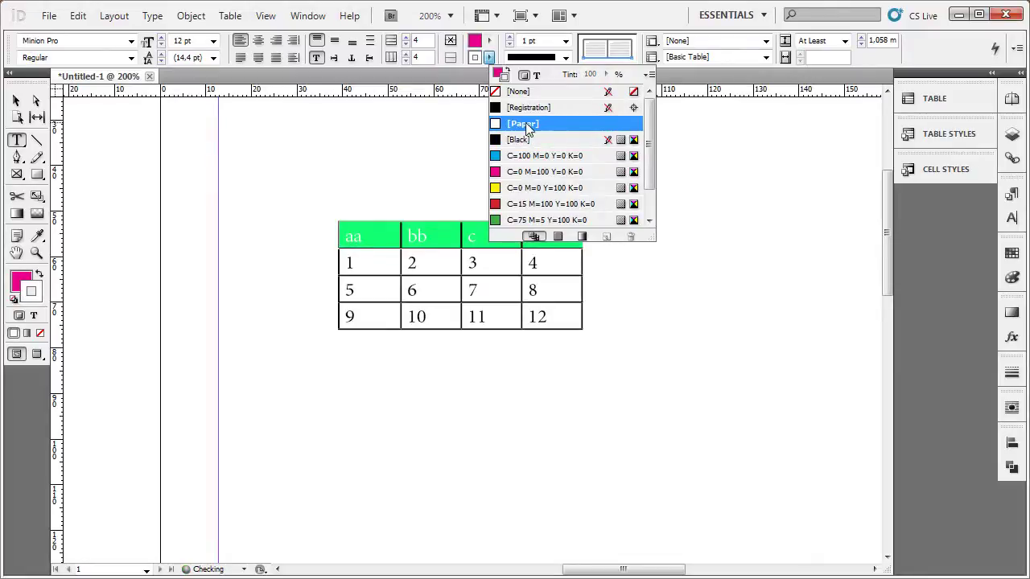
{"action": "left_click", "coordinate": [439, 229]}
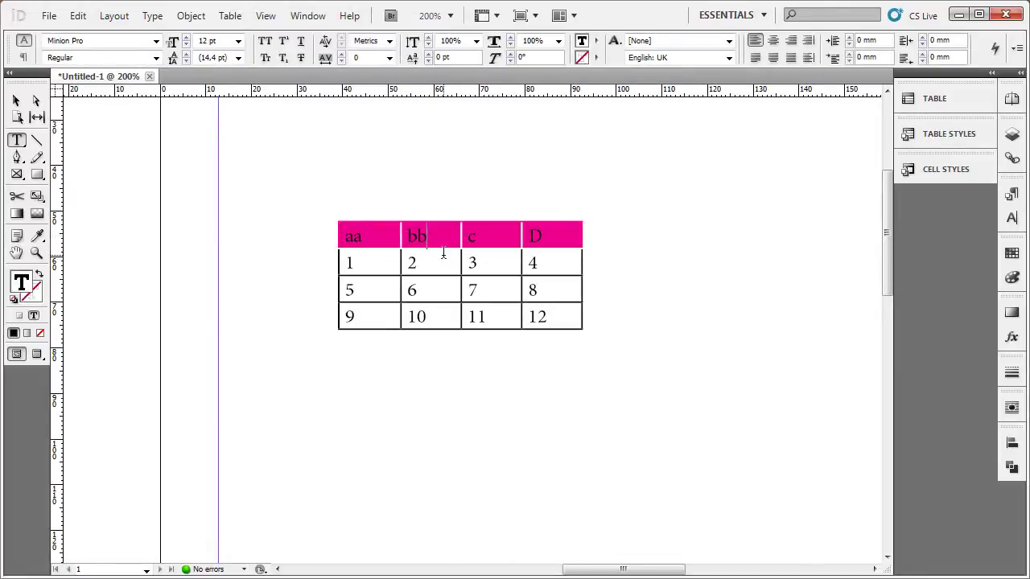
Reselect the header row, set its bottom border's stroke colour to [None], and deselect the table
{"action": "left_click_drag", "start_coordinate": [374, 236], "coordinate": [555, 234]}
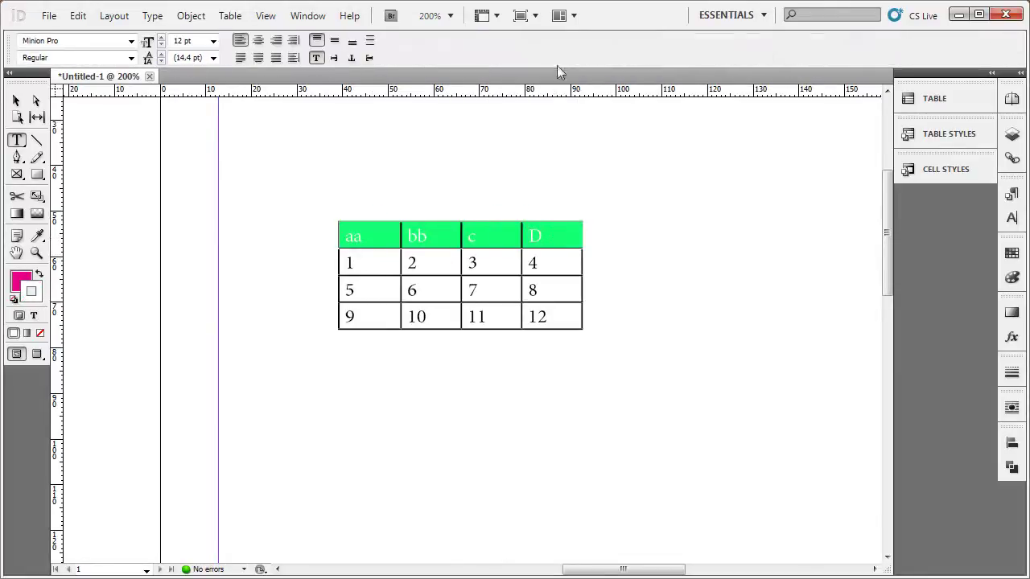
{"action": "left_click", "coordinate": [485, 58]}
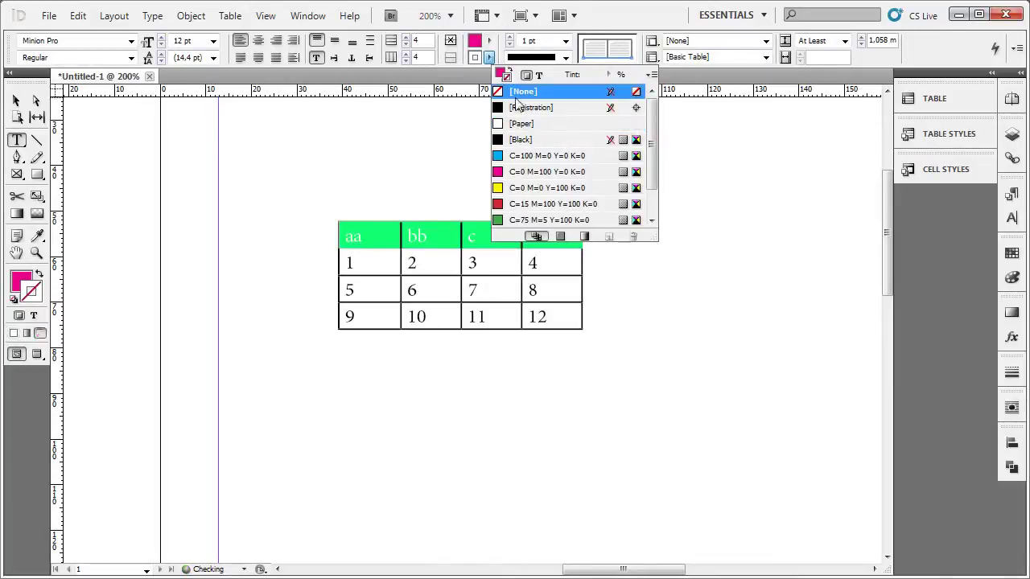
{"action": "left_click", "coordinate": [521, 94]}
{"action": "left_click", "coordinate": [422, 222]}
{"action": "left_click", "coordinate": [21, 117]}
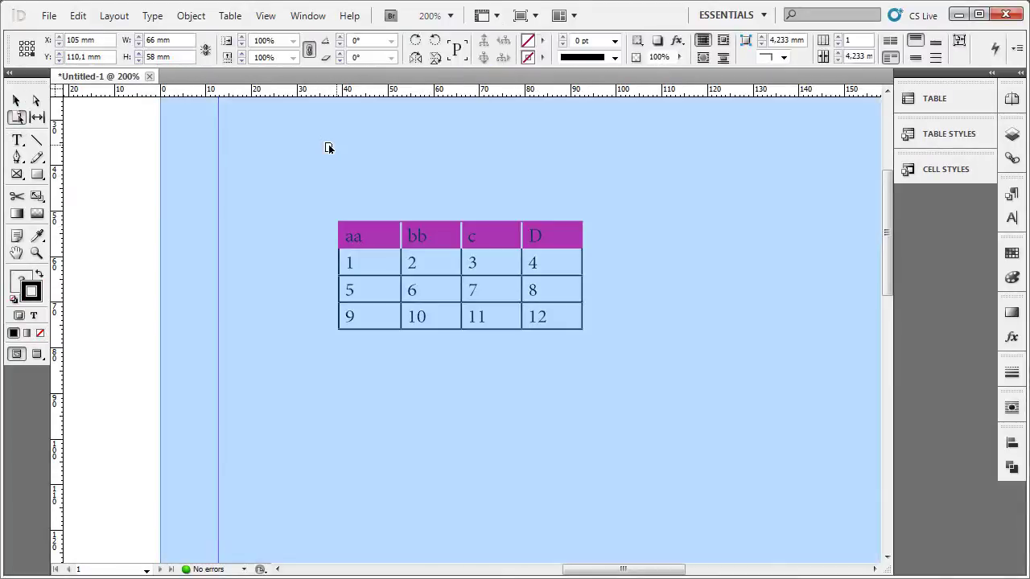
{"action": "left_click", "coordinate": [16, 100]}
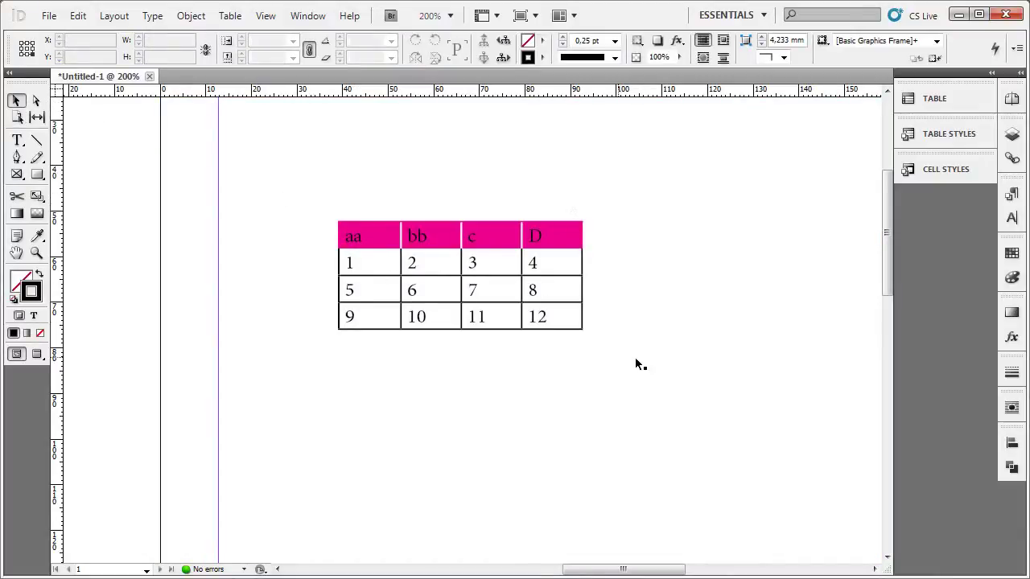
Delete the text frame holding the magenta-headed table from the page
{"action": "left_click", "coordinate": [383, 265]}
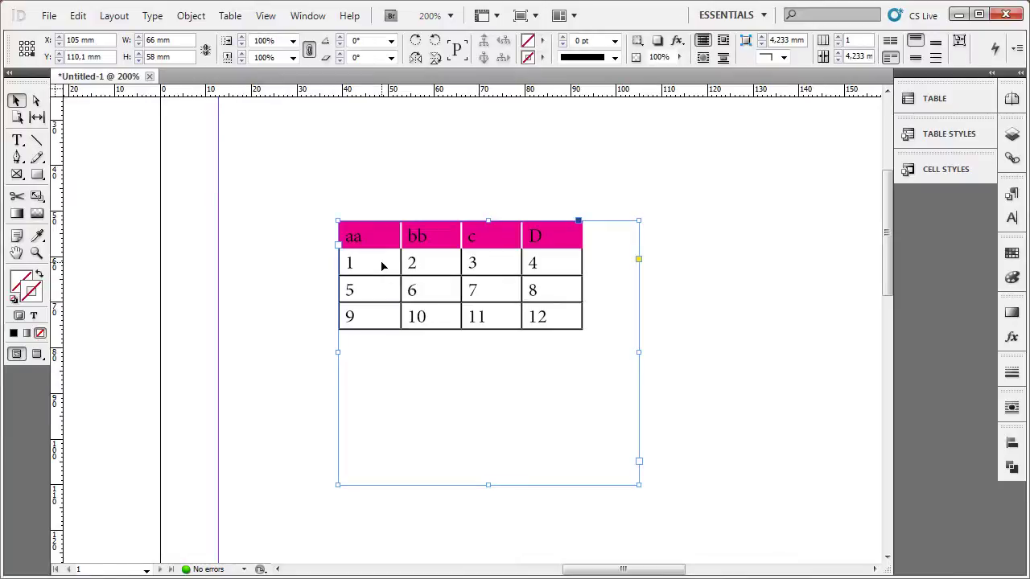
{"action": "left_click_drag", "start_coordinate": [371, 243], "coordinate": [356, 215]}
{"action": "double_click", "coordinate": [341, 204]}
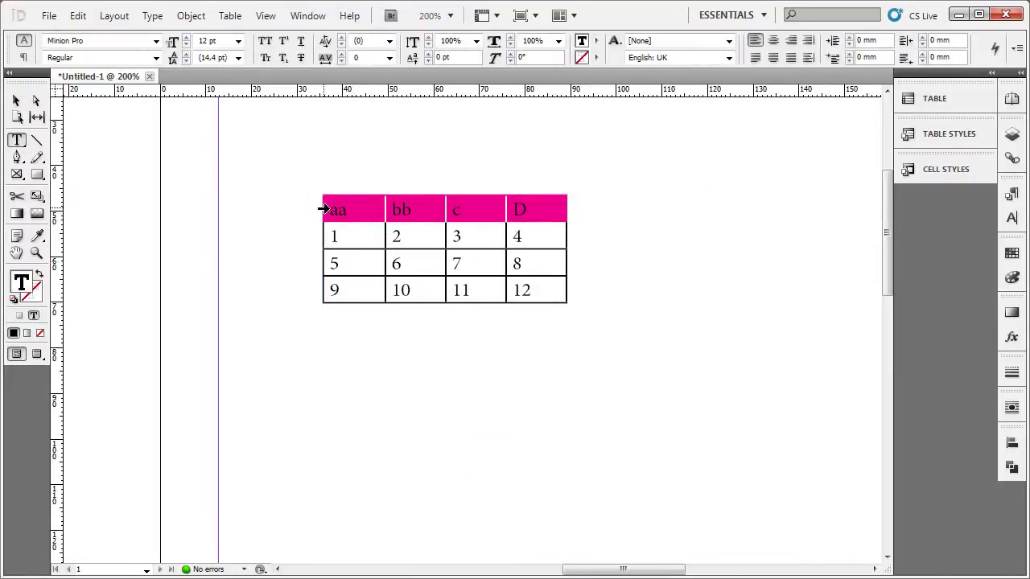
{"action": "left_click", "coordinate": [322, 208]}
{"action": "left_click", "coordinate": [333, 234]}
{"action": "key", "text": "Escape"}
{"action": "left_click", "coordinate": [16, 101]}
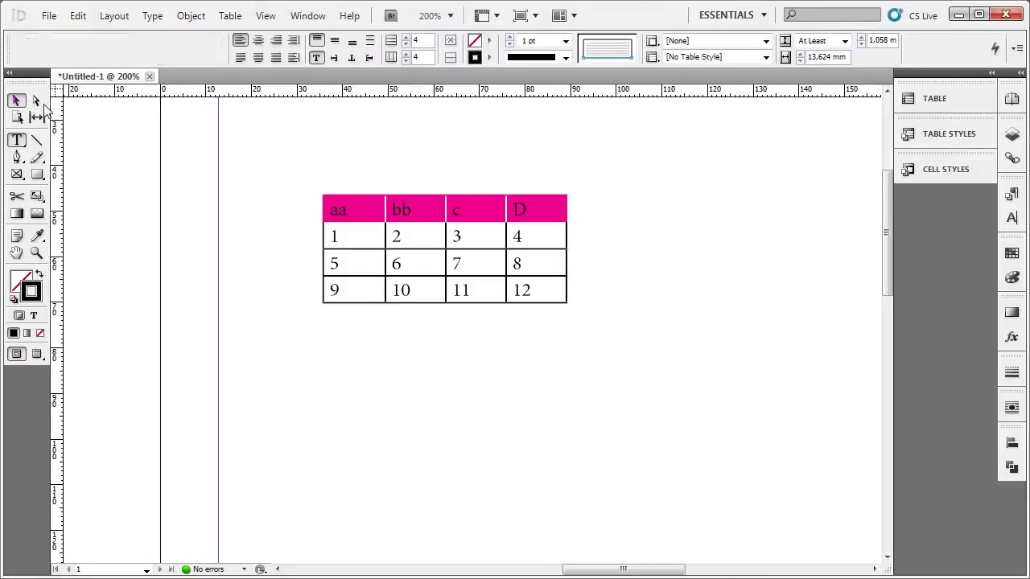
{"action": "key", "text": "Delete"}
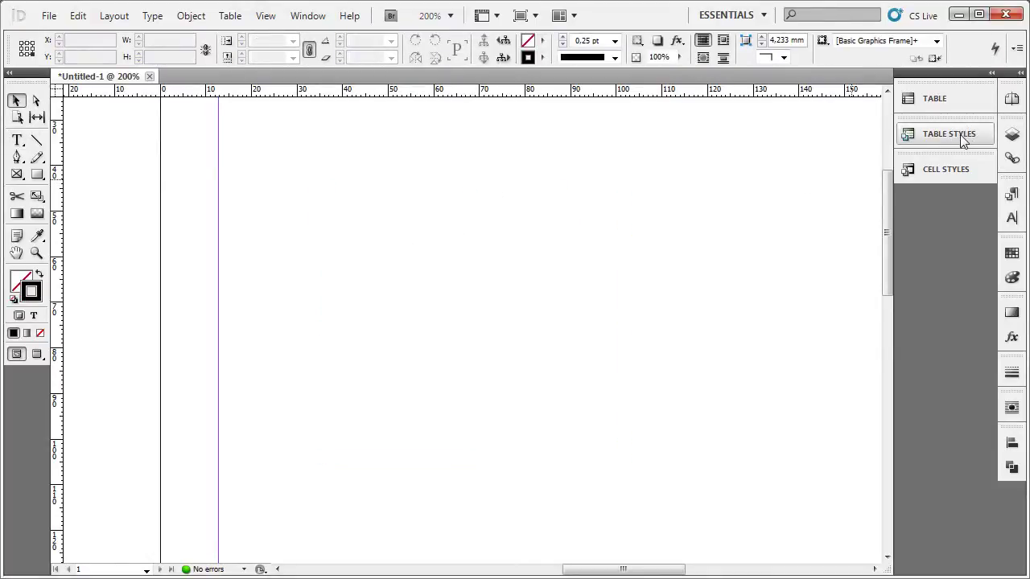
Undock the Table Styles and Cell Styles panels and float them beside the working area, with Cell Styles above Table Styles
{"action": "left_click_drag", "start_coordinate": [963, 140], "coordinate": [370, 161]}
{"action": "left_click", "coordinate": [378, 165]}
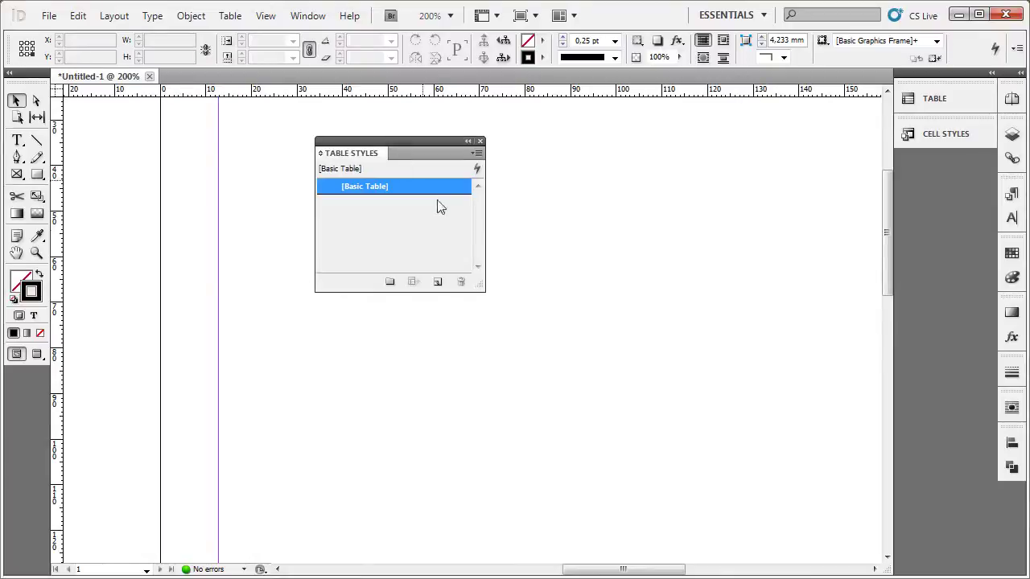
{"action": "left_click_drag", "start_coordinate": [962, 136], "coordinate": [625, 174]}
{"action": "left_click", "coordinate": [625, 183]}
{"action": "left_click_drag", "start_coordinate": [420, 155], "coordinate": [702, 355]}
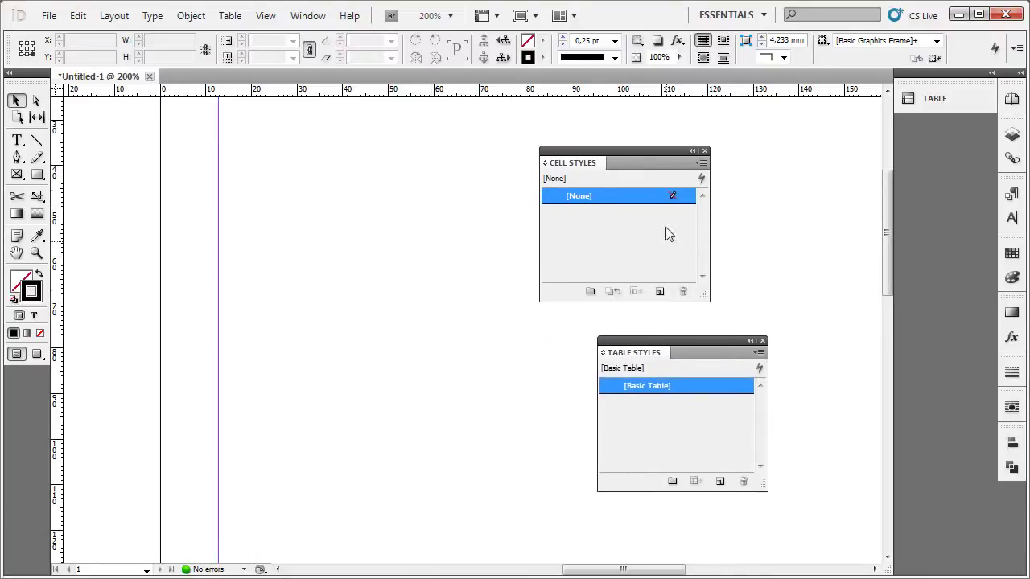
{"action": "left_click_drag", "start_coordinate": [648, 167], "coordinate": [787, 155]}
{"action": "left_click_drag", "start_coordinate": [707, 353], "coordinate": [826, 360]}
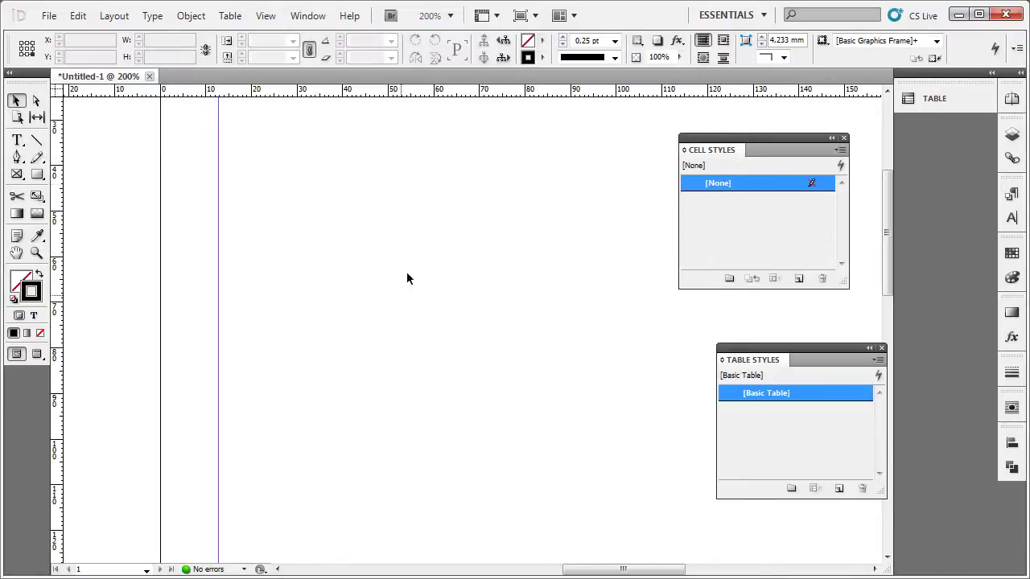
Draw a new text frame about 82 mm wide and 39 mm high in the empty upper part of the page
{"action": "left_click", "coordinate": [20, 141]}
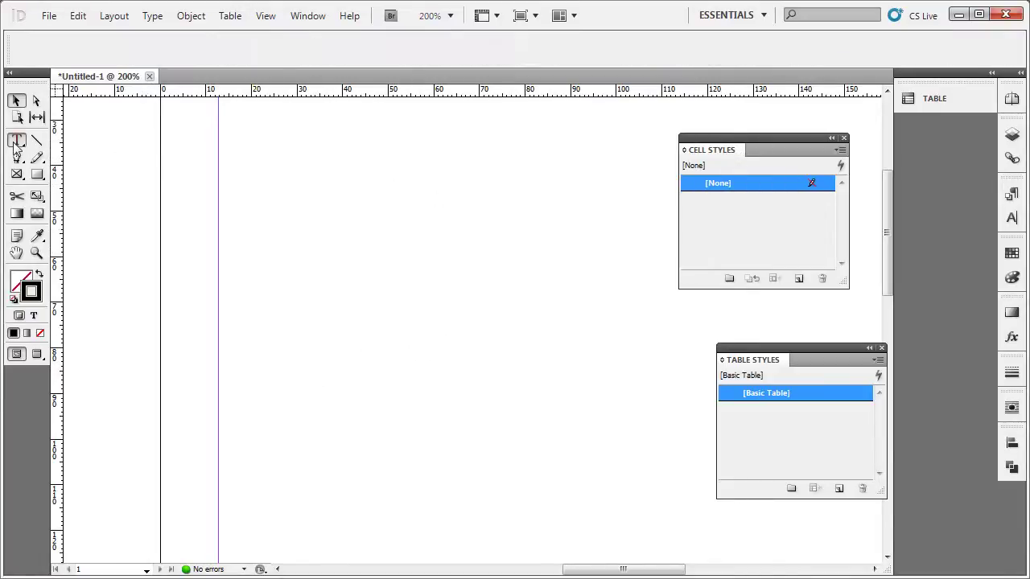
{"action": "left_click", "coordinate": [16, 102]}
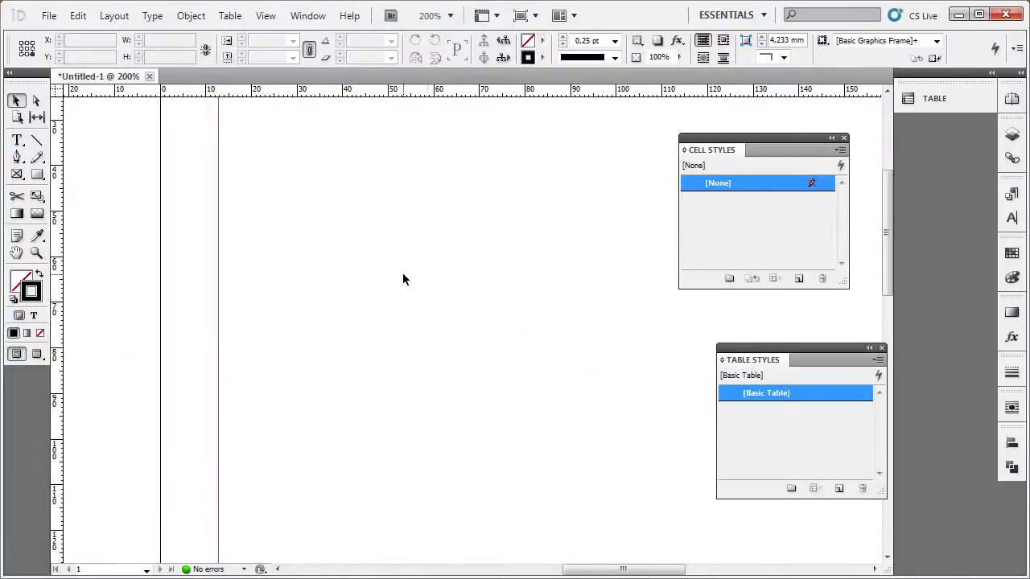
{"action": "left_click", "coordinate": [18, 140]}
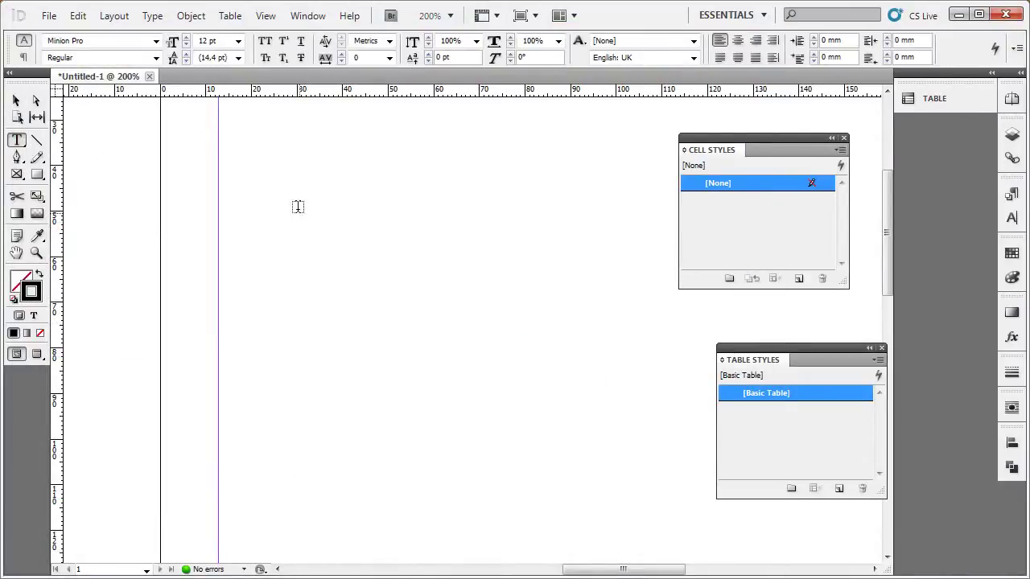
{"action": "left_click_drag", "start_coordinate": [252, 167], "coordinate": [627, 344]}
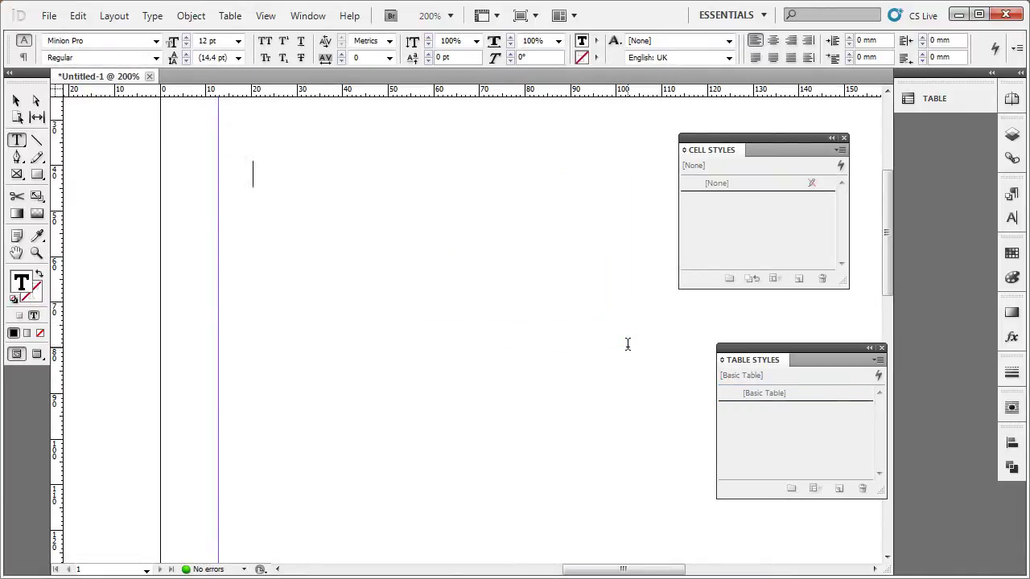
Enter two tab-separated lines in the frame: aaa, bbb, ccc, ddd and 111, 22, 333, 444
{"action": "type", "text": "a\t"}
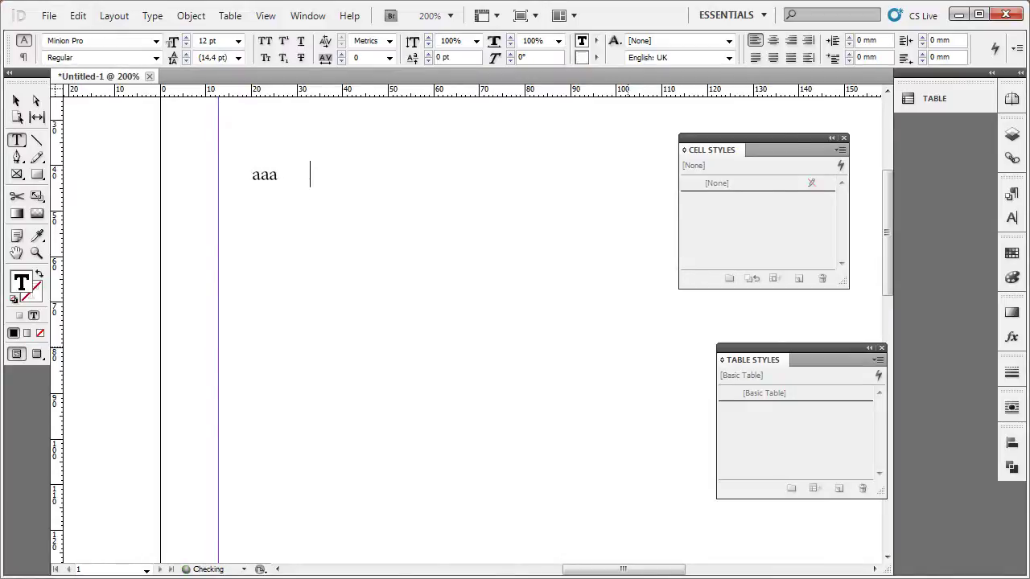
{"action": "type", "text": "bbb\tccc"}
{"action": "key", "text": "Tab"}
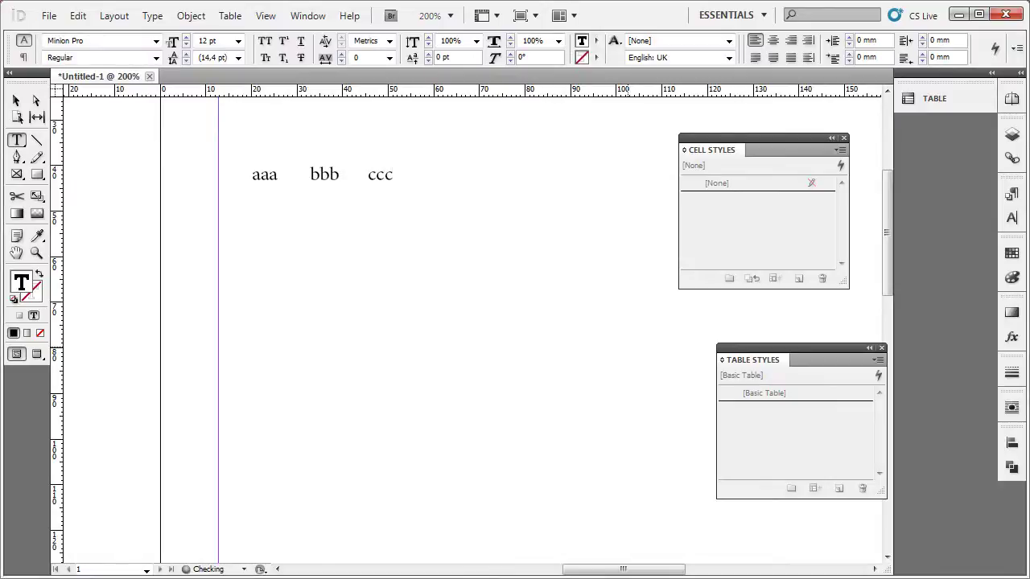
{"action": "type", "text": "ddd"}
{"action": "key", "text": "Tab"}
{"action": "type", "text": "2"}
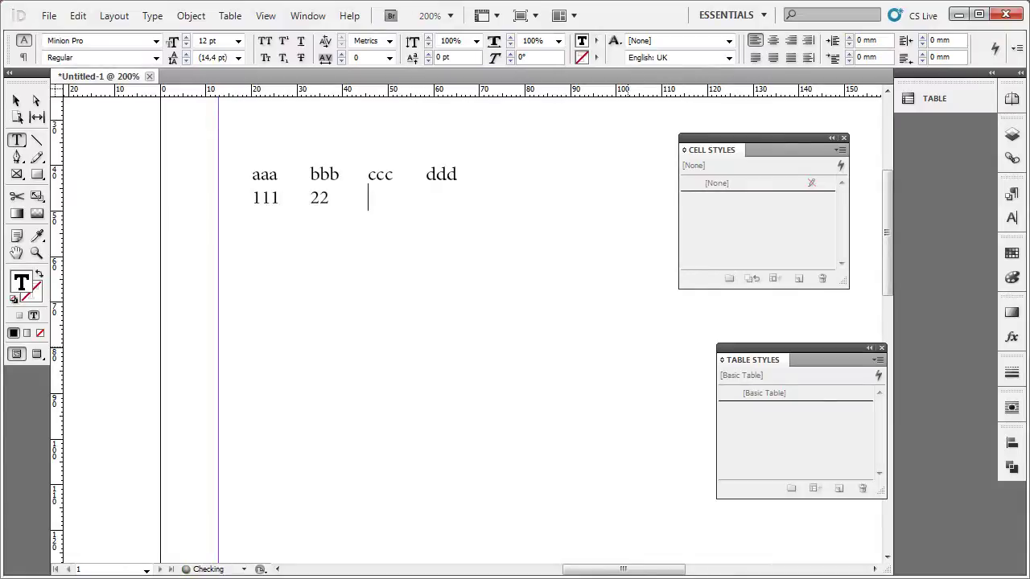
{"action": "key", "text": "Tab"}
{"action": "type", "text": "333"}
{"action": "key", "text": "Tab"}
{"action": "type", "text": "444"}
Add three more tab-separated lines: 111, 22, 333, 444; 11, 222, 33, 444; and 11, 2, 3, 4
{"action": "key", "text": "Tab"}
{"action": "type", "text": "111\t"}
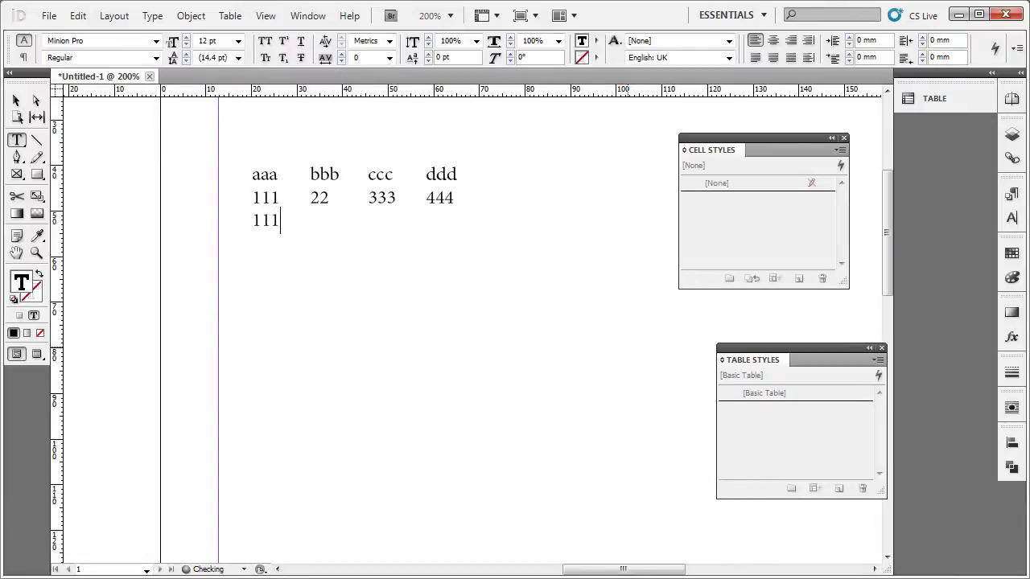
{"action": "type", "text": "22"}
{"action": "key", "text": "Tab"}
{"action": "type", "text": "333"}
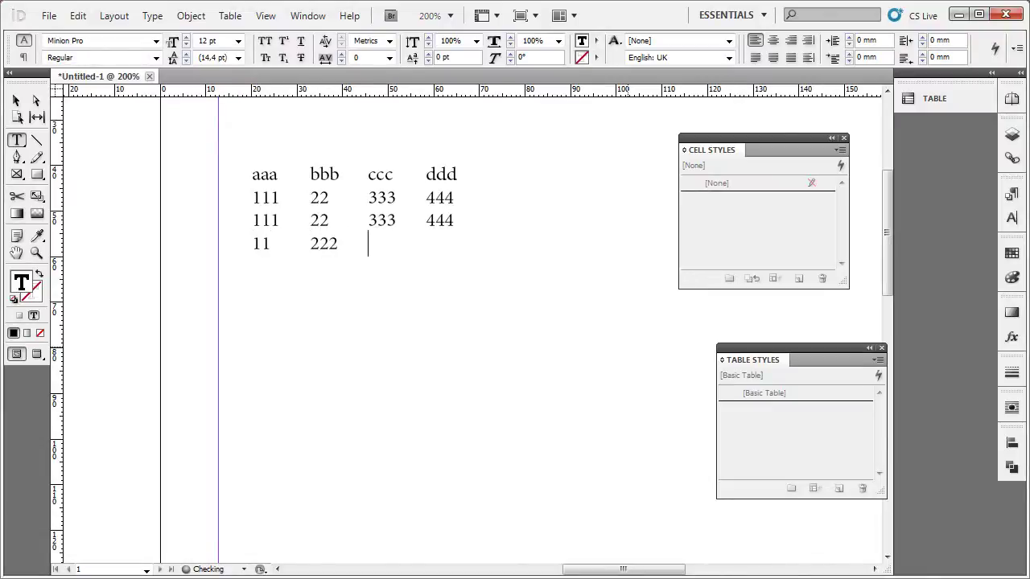
{"action": "type", "text": "444"}
{"action": "key", "text": "Tab"}
{"action": "type", "text": "11"}
{"action": "key", "text": "Tab"}
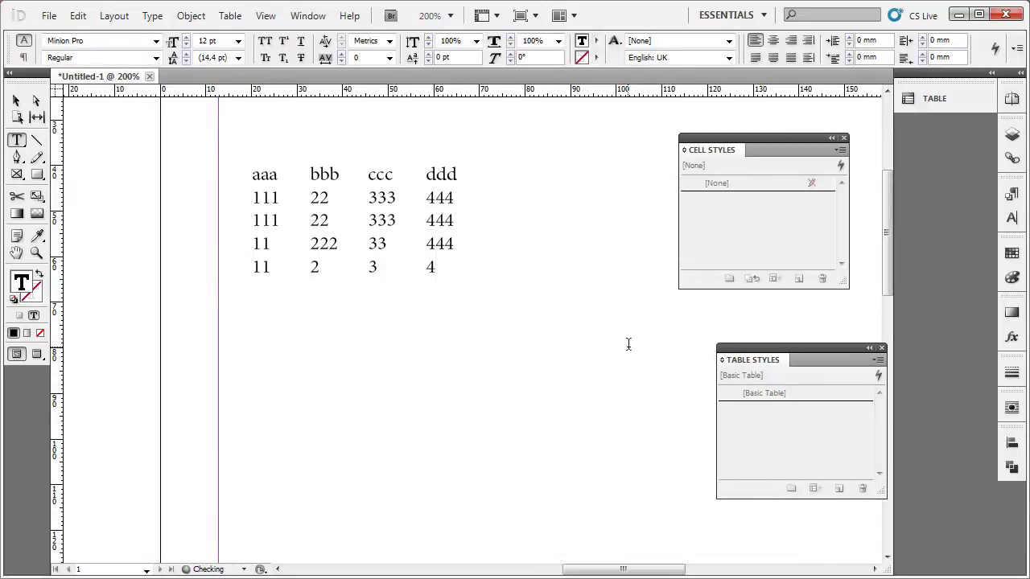
Convert all five tab-separated lines into a table, using Tab for columns, Paragraph for rows and the [Basic Table] style
{"action": "left_click_drag", "start_coordinate": [268, 167], "coordinate": [614, 243]}
{"action": "left_click", "coordinate": [245, 187]}
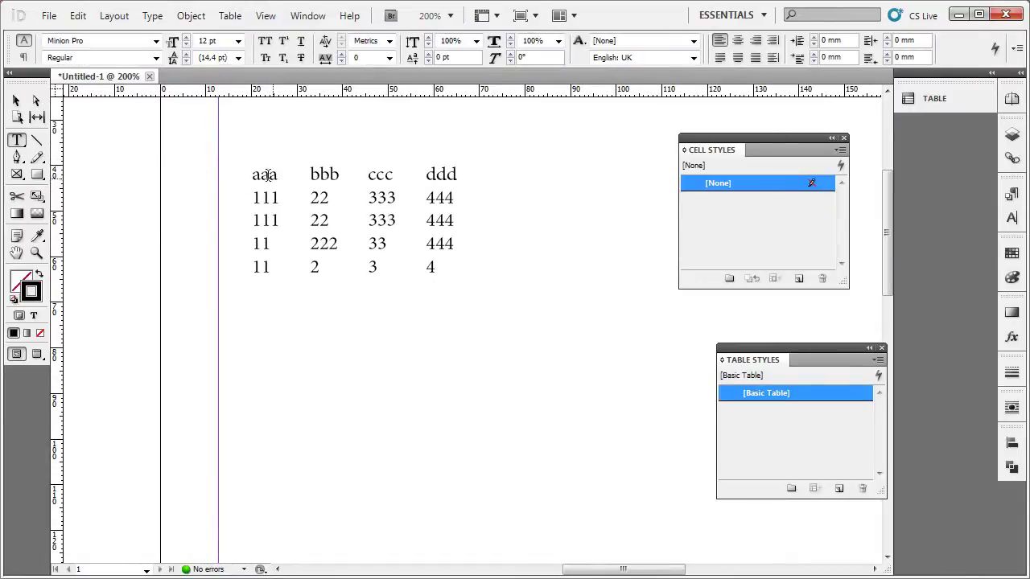
{"action": "left_click_drag", "start_coordinate": [255, 173], "coordinate": [683, 460]}
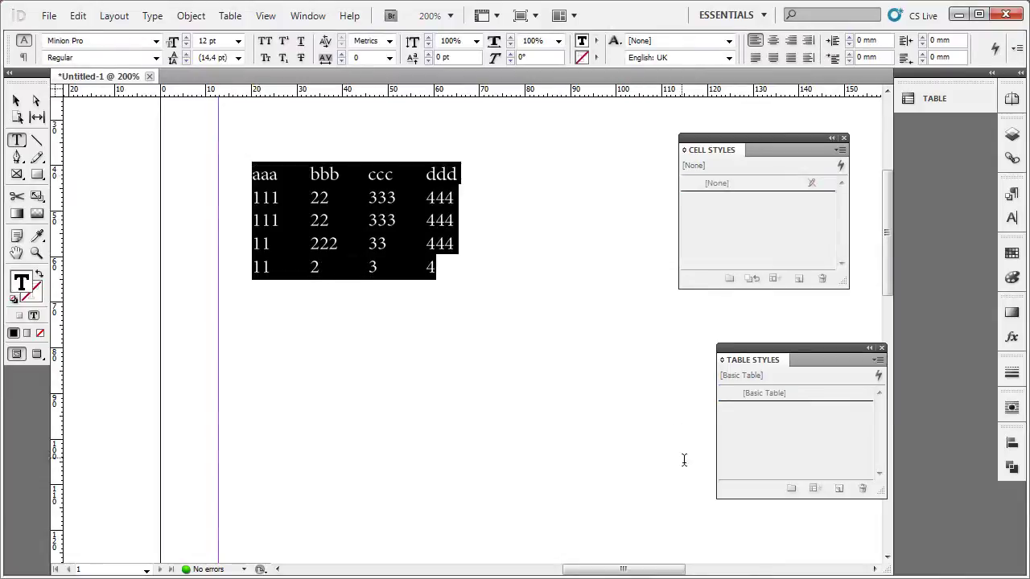
{"action": "left_click", "coordinate": [232, 16]}
{"action": "mouse_move", "coordinate": [225, 17]}
{"action": "left_click", "coordinate": [243, 51]}
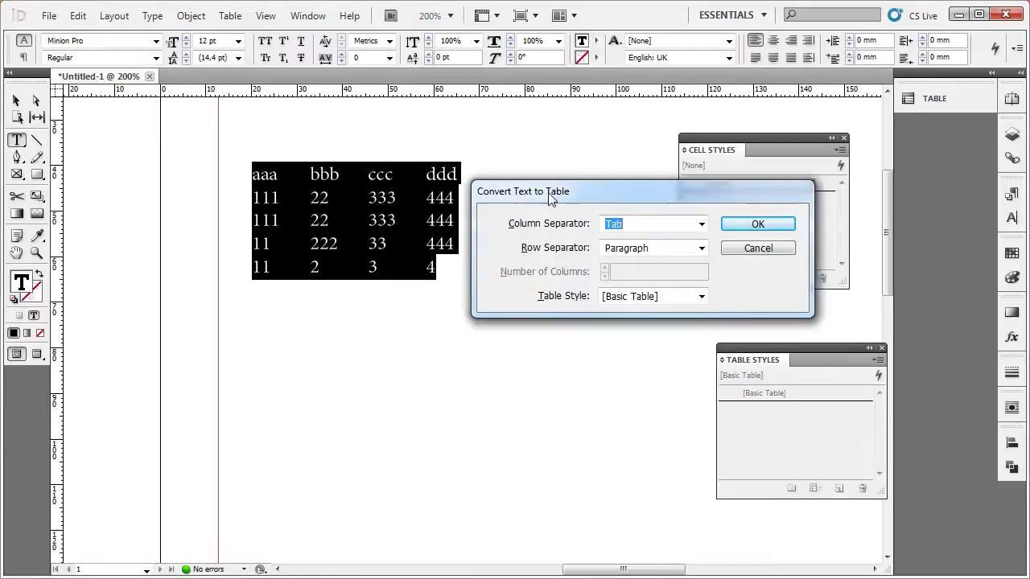
{"action": "left_click_drag", "start_coordinate": [550, 197], "coordinate": [455, 358]}
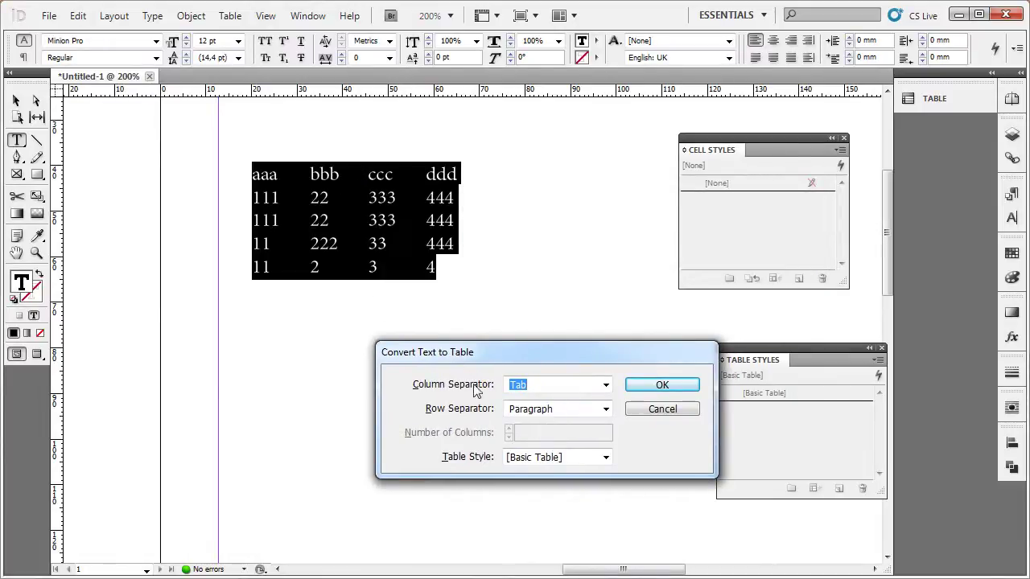
{"action": "left_click", "coordinate": [605, 384]}
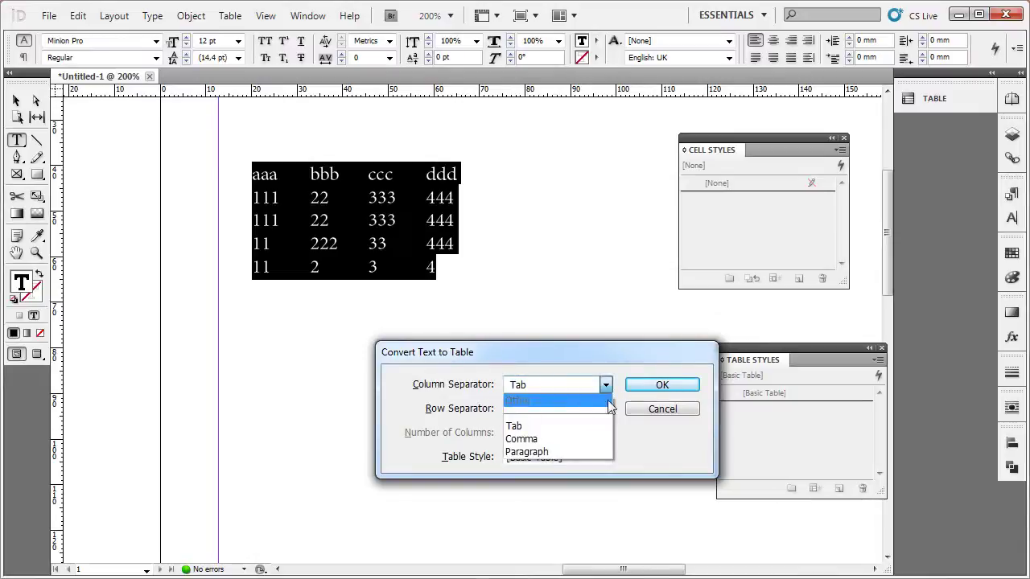
{"action": "left_click", "coordinate": [541, 428]}
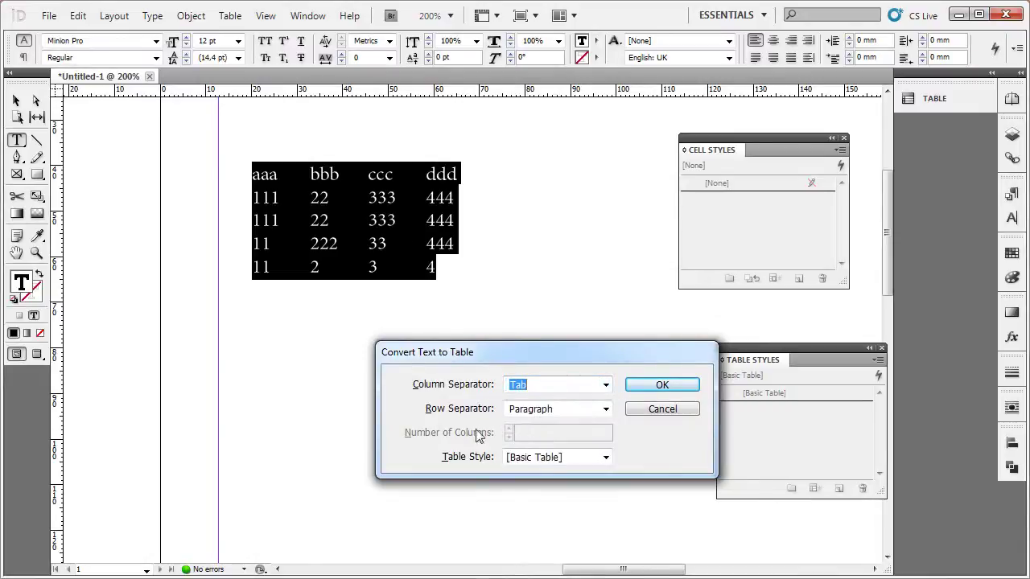
{"action": "left_click", "coordinate": [606, 410]}
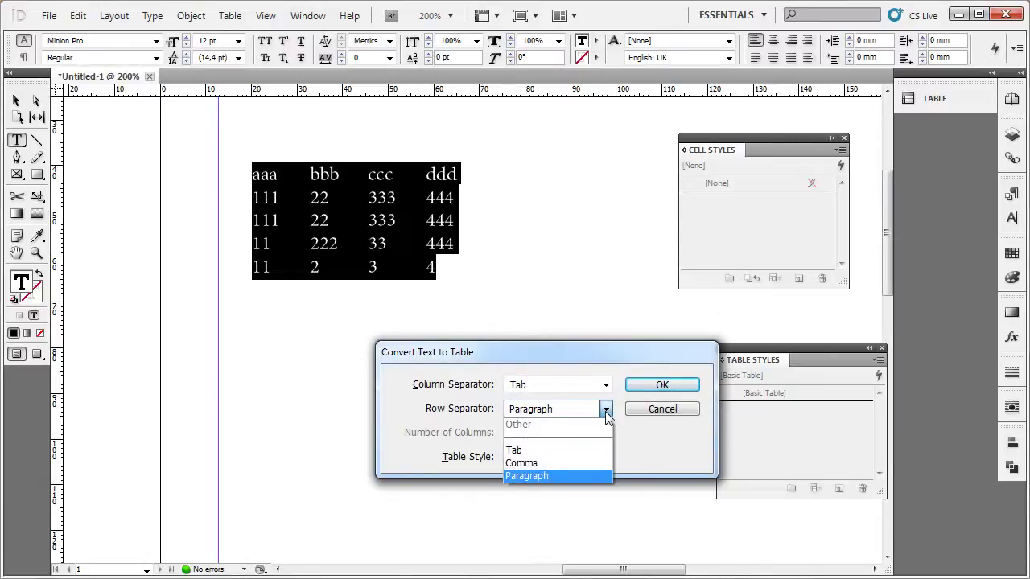
{"action": "left_click", "coordinate": [541, 477]}
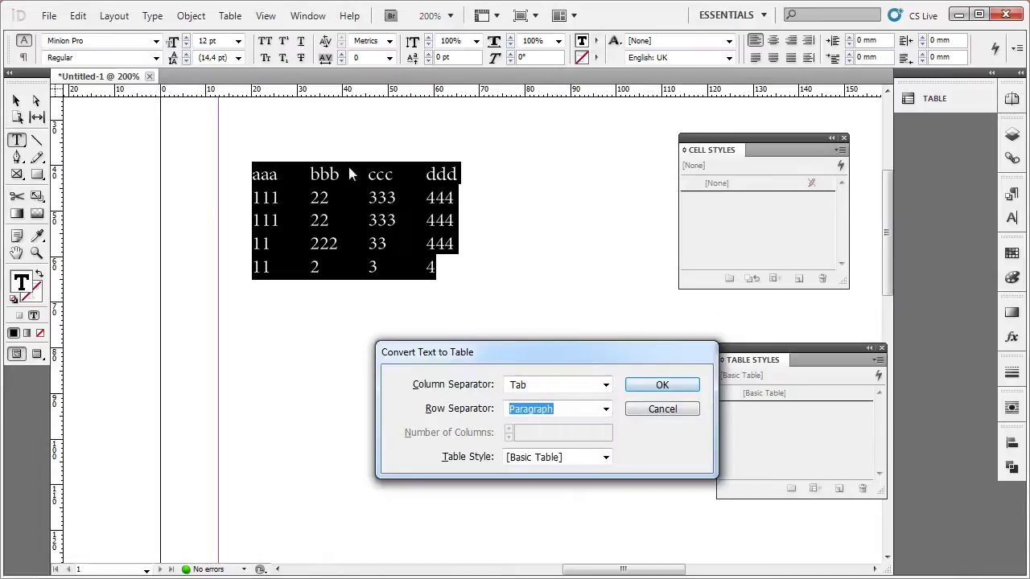
{"action": "left_click", "coordinate": [675, 383]}
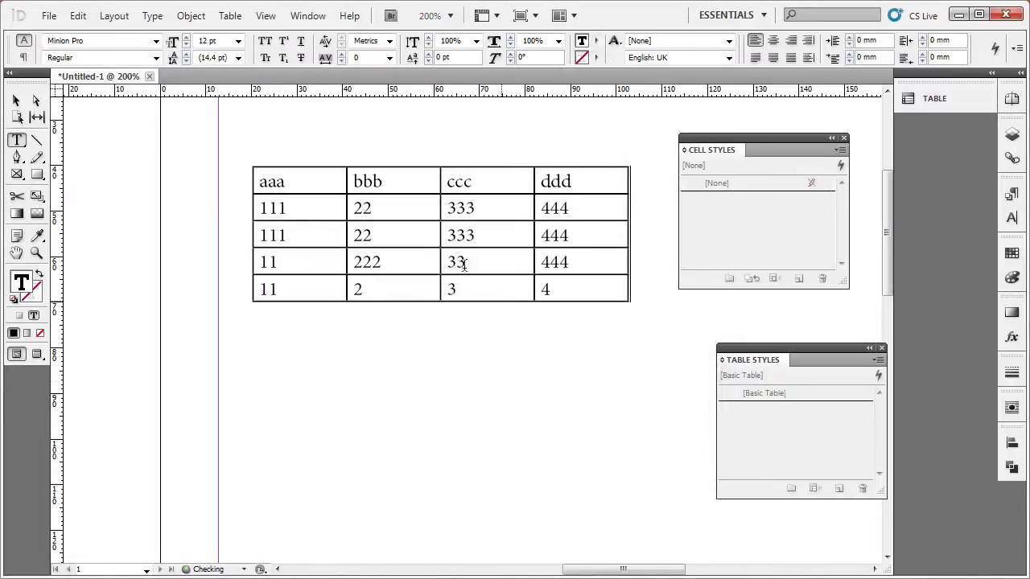
{"action": "left_click", "coordinate": [465, 207]}
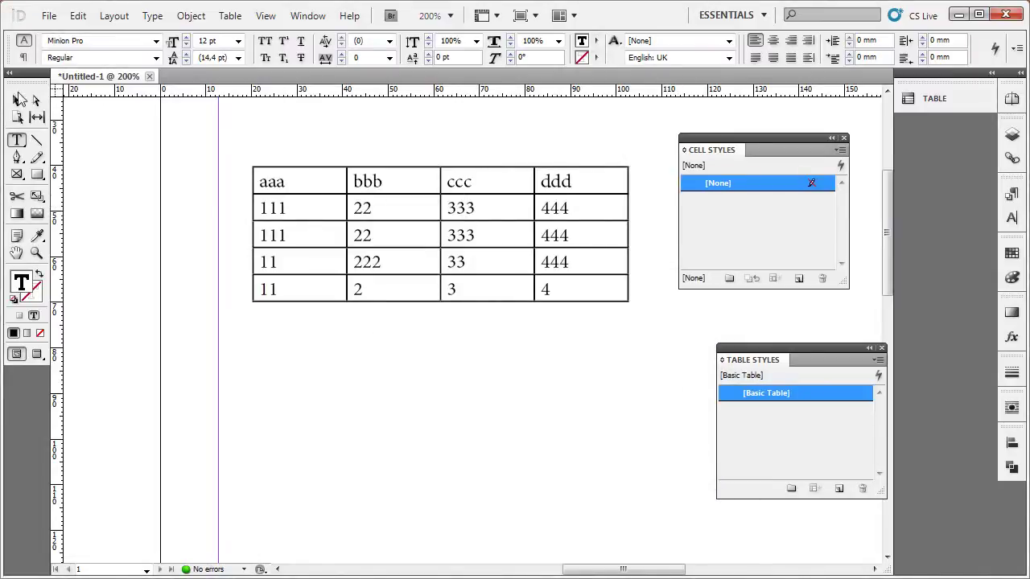
Move the table's frame about 4 mm to the left on the page and fit the frame to its content
{"action": "left_click", "coordinate": [16, 100]}
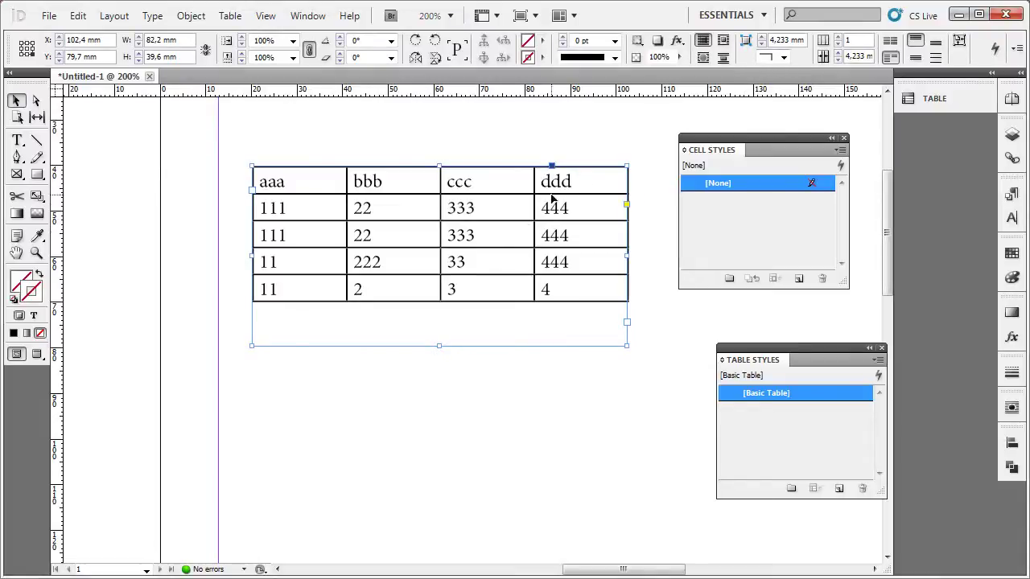
{"action": "mouse_move", "coordinate": [552, 197]}
{"action": "left_mouse_down"}
{"action": "mouse_move", "coordinate": [529, 172]}
{"action": "mouse_move", "coordinate": [528, 191]}
{"action": "mouse_move", "coordinate": [571, 193]}
{"action": "mouse_move", "coordinate": [562, 190]}
{"action": "left_mouse_up"}
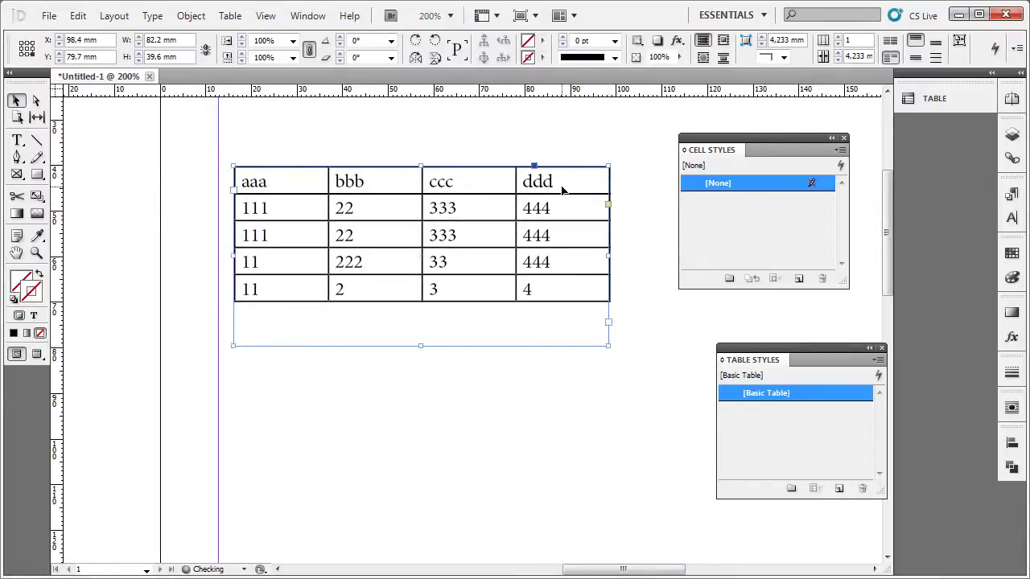
{"action": "key", "text": "ctrl+alt+c"}
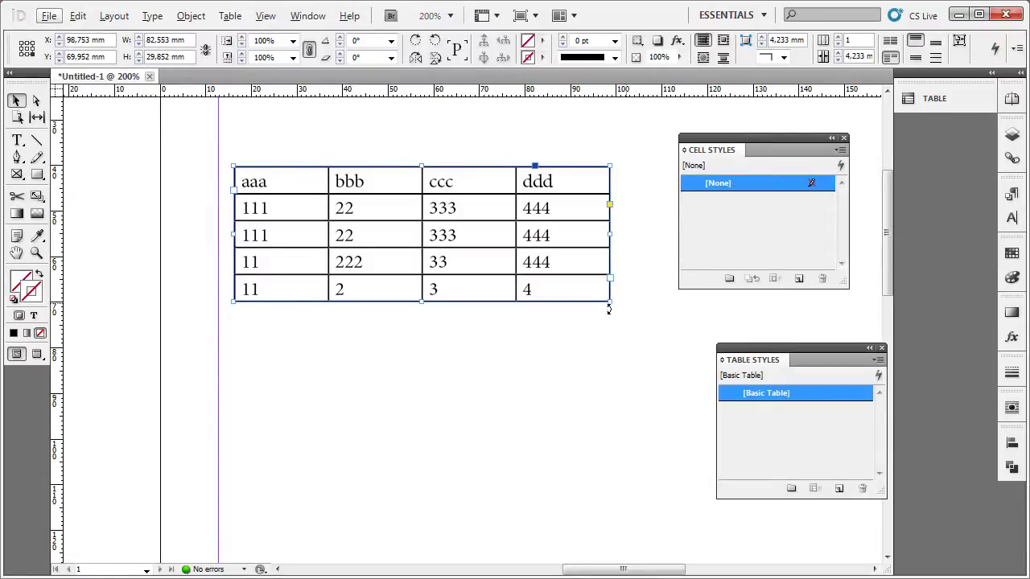
Enlarge the table's frame to about 97.2 mm wide and 46.6 mm high and place it near the page's upper-left margin corner
{"action": "left_click_drag", "start_coordinate": [609, 303], "coordinate": [677, 377]}
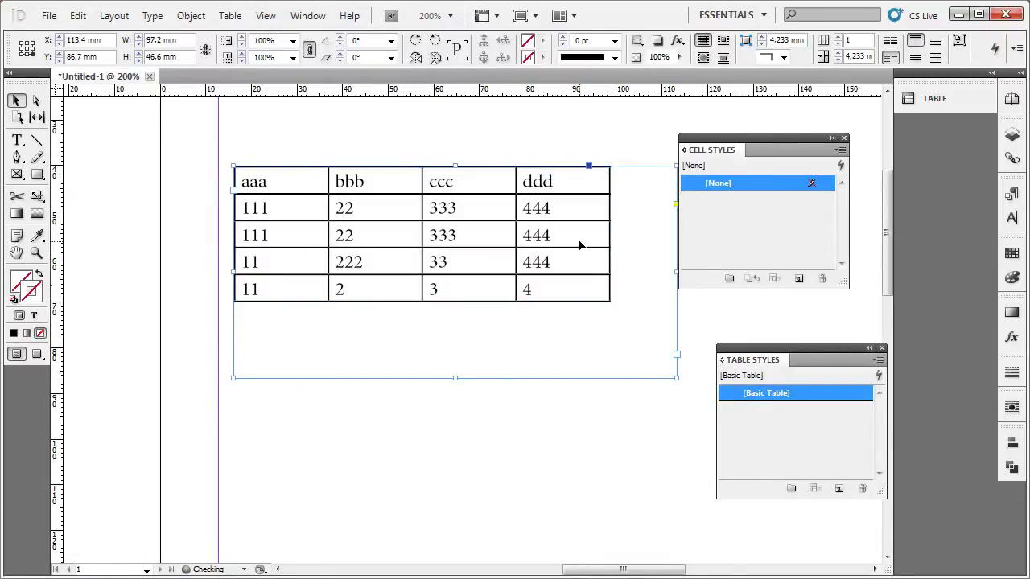
{"action": "left_click_drag", "start_coordinate": [582, 252], "coordinate": [401, 182]}
{"action": "key", "text": "ctrl+minus"}
{"action": "key", "text": "ctrl+minus"}
{"action": "left_click_drag", "start_coordinate": [526, 248], "coordinate": [464, 241]}
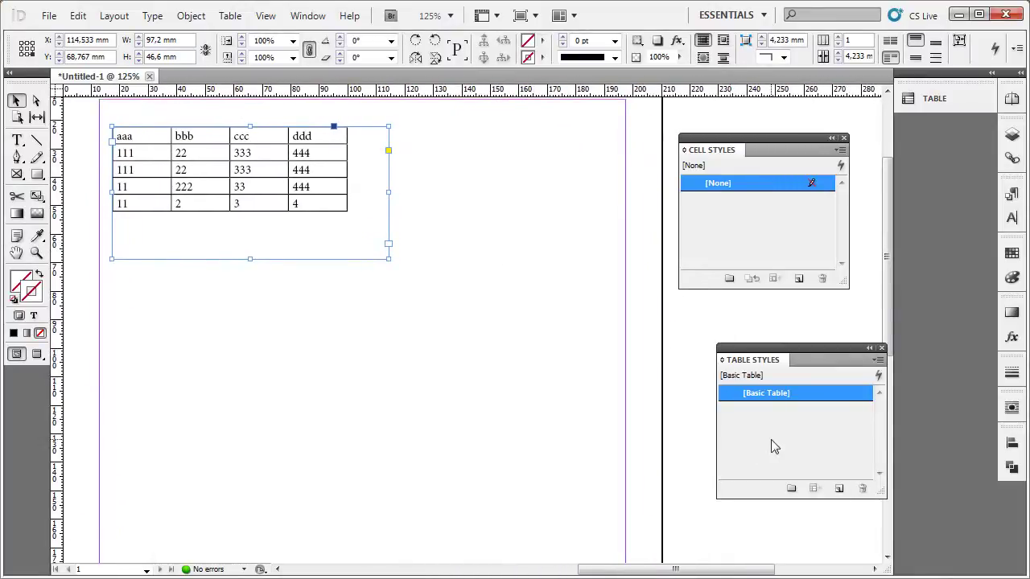
Align the Table Styles panel below Cell Styles and check the Table panel and the list of available style panels
{"action": "left_click_drag", "start_coordinate": [816, 360], "coordinate": [776, 321]}
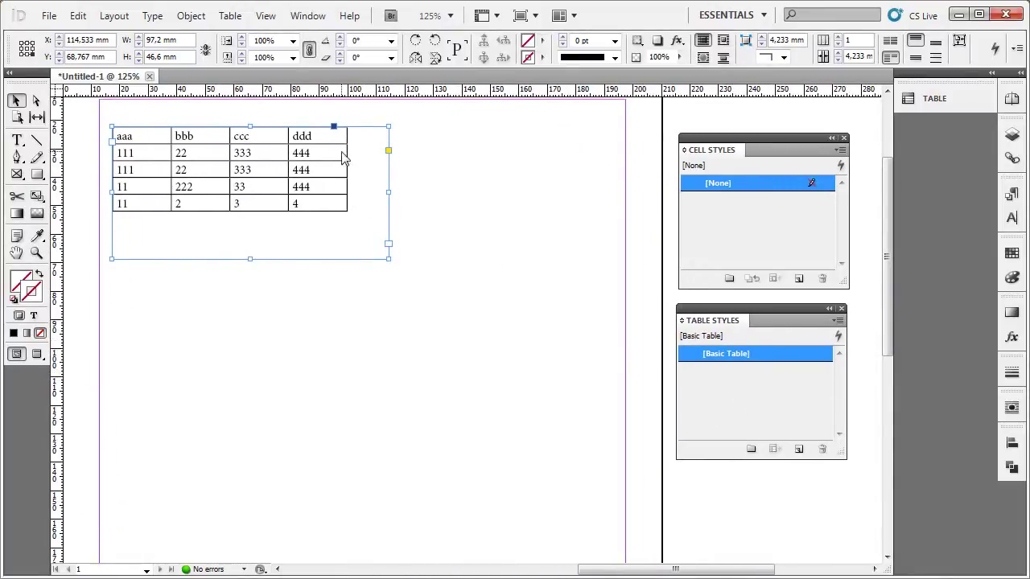
{"action": "left_click", "coordinate": [307, 15]}
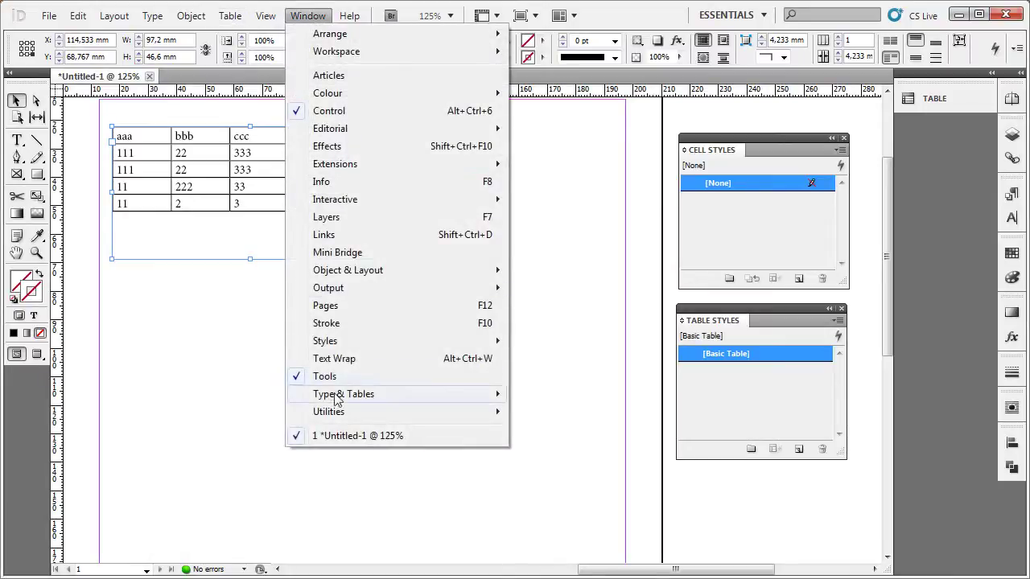
{"action": "mouse_move", "coordinate": [339, 397]}
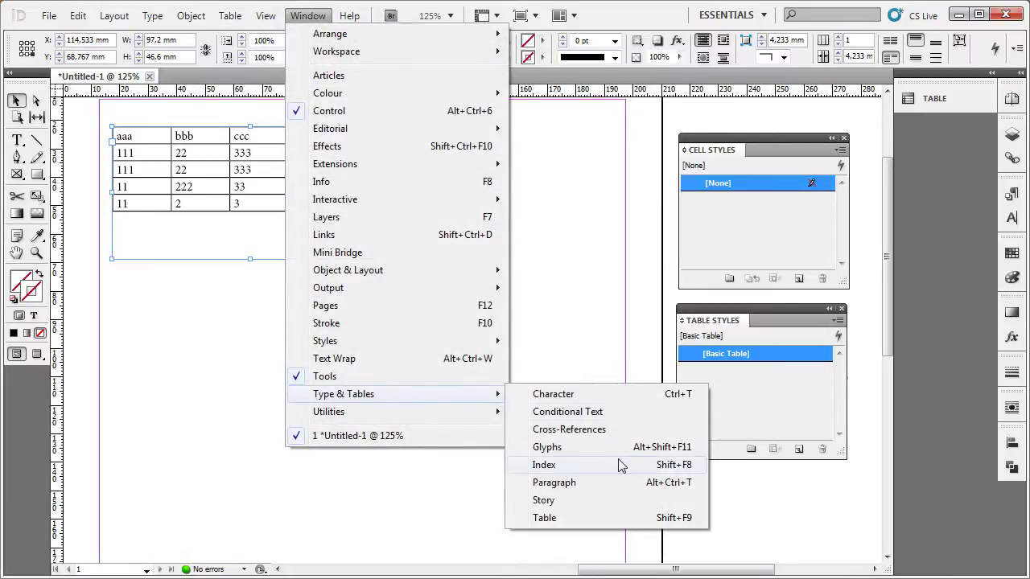
{"action": "left_click", "coordinate": [546, 519]}
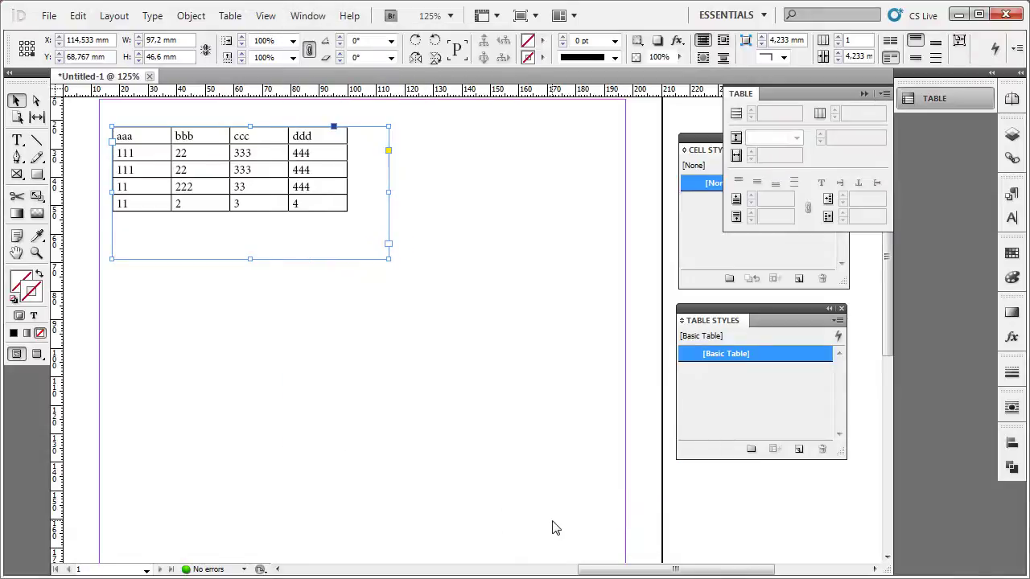
{"action": "left_click", "coordinate": [933, 99]}
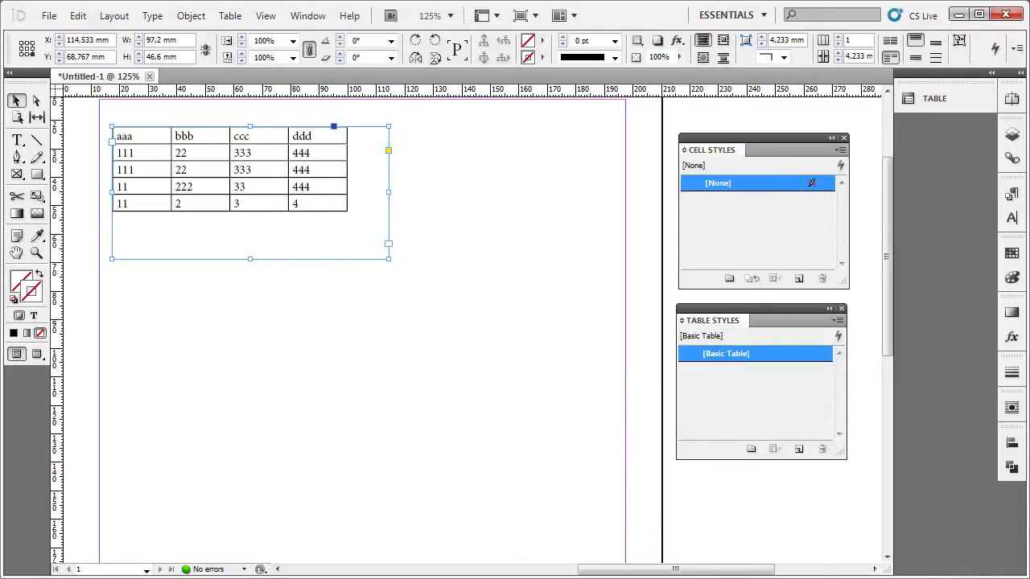
{"action": "left_click", "coordinate": [310, 16]}
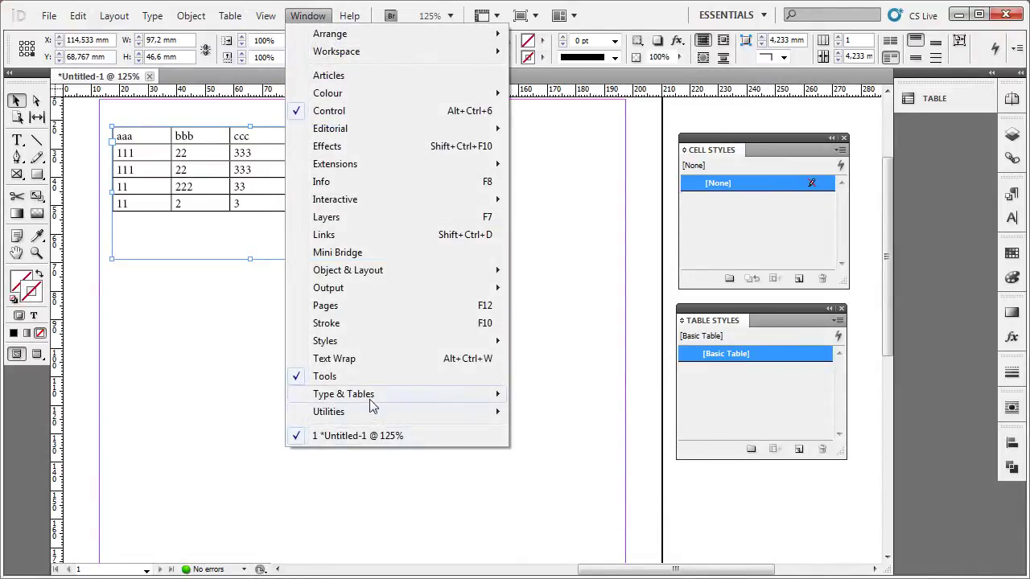
{"action": "mouse_move", "coordinate": [375, 342]}
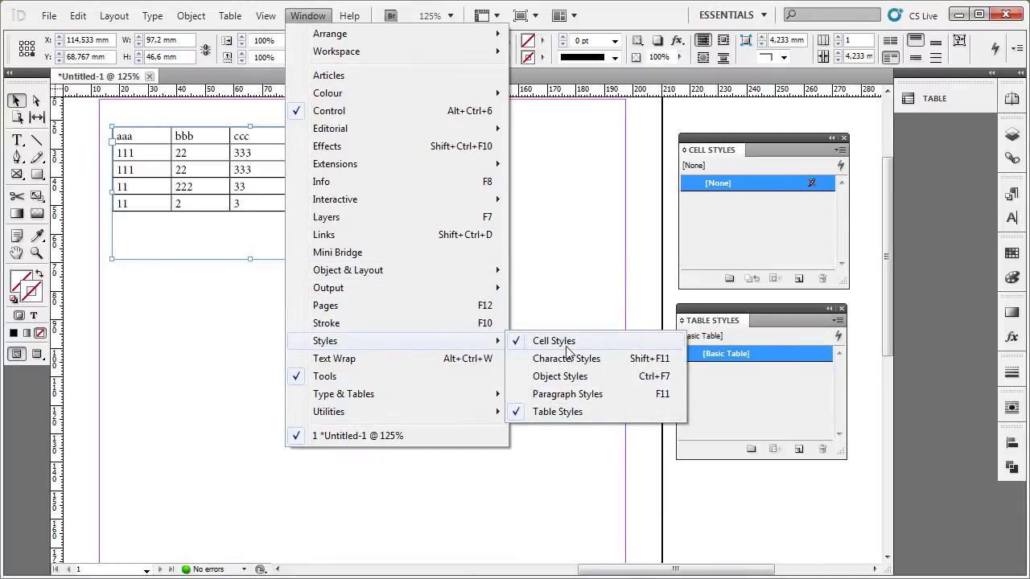
{"action": "left_click", "coordinate": [310, 16]}
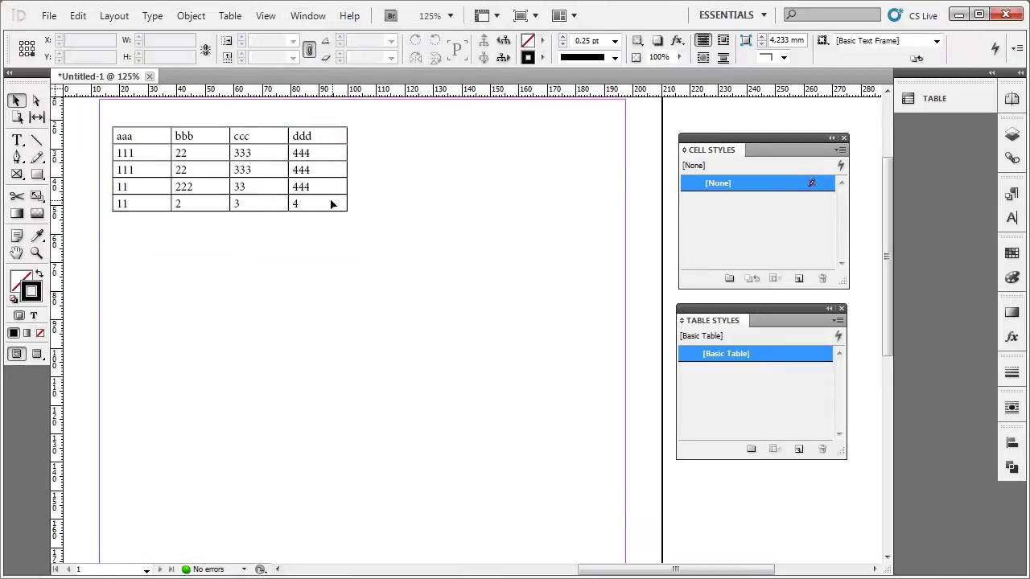
Move the table frame about 14 mm down the page and arrange the Table Styles panel diagonally above the Cell Styles panel
{"action": "left_click_drag", "start_coordinate": [336, 201], "coordinate": [335, 243]}
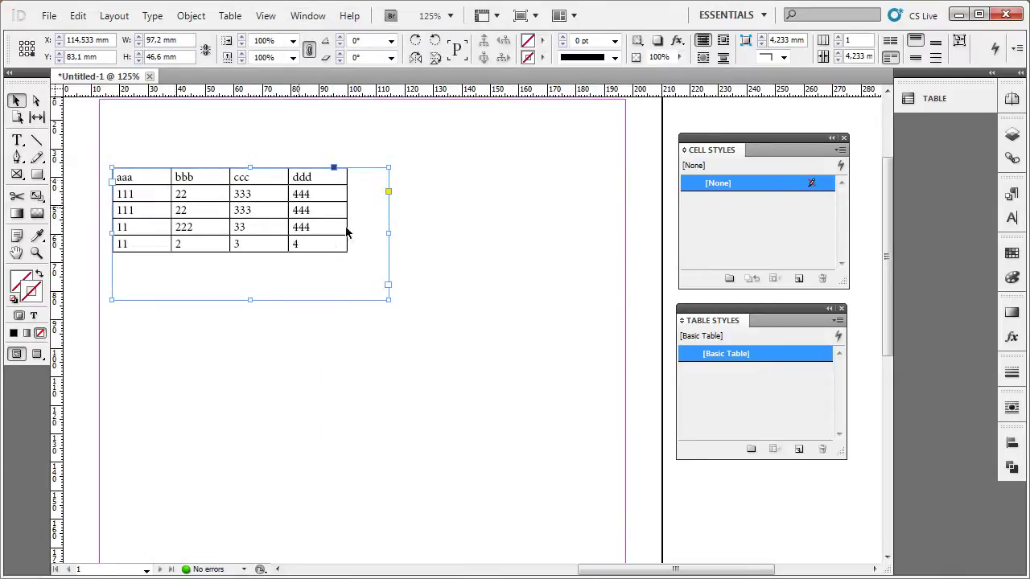
{"action": "left_click_drag", "start_coordinate": [776, 320], "coordinate": [599, 171]}
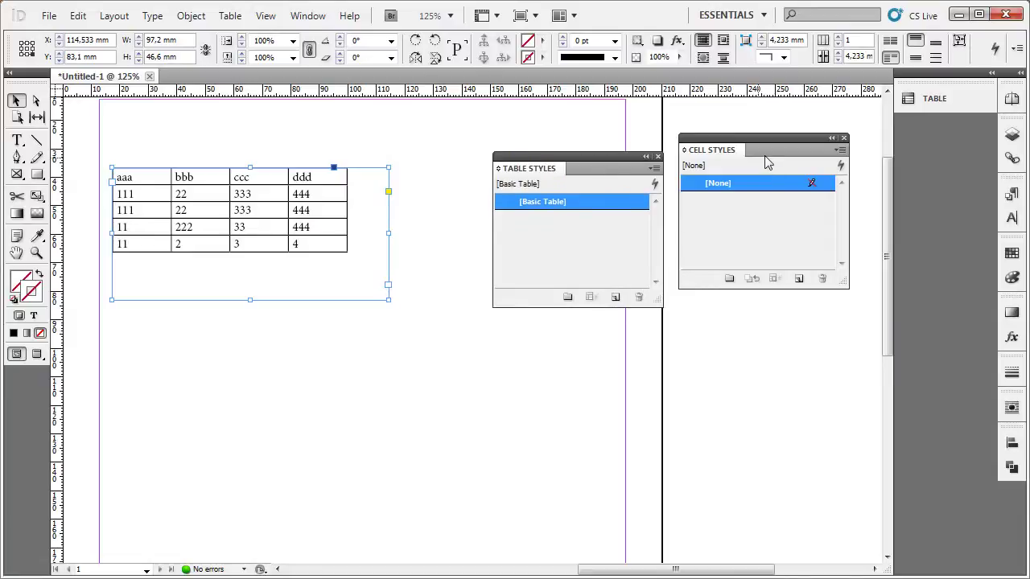
{"action": "left_click_drag", "start_coordinate": [765, 158], "coordinate": [857, 337]}
{"action": "left_click_drag", "start_coordinate": [593, 170], "coordinate": [702, 174]}
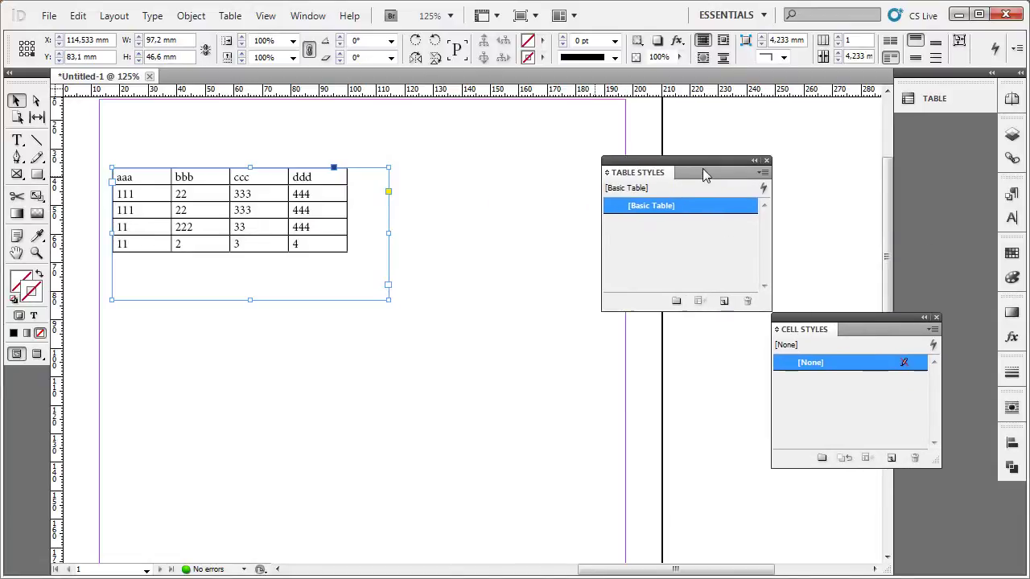
Create a new table style named 1, based on [No Table Style], with the default cell style assignments
{"action": "left_click", "coordinate": [762, 174]}
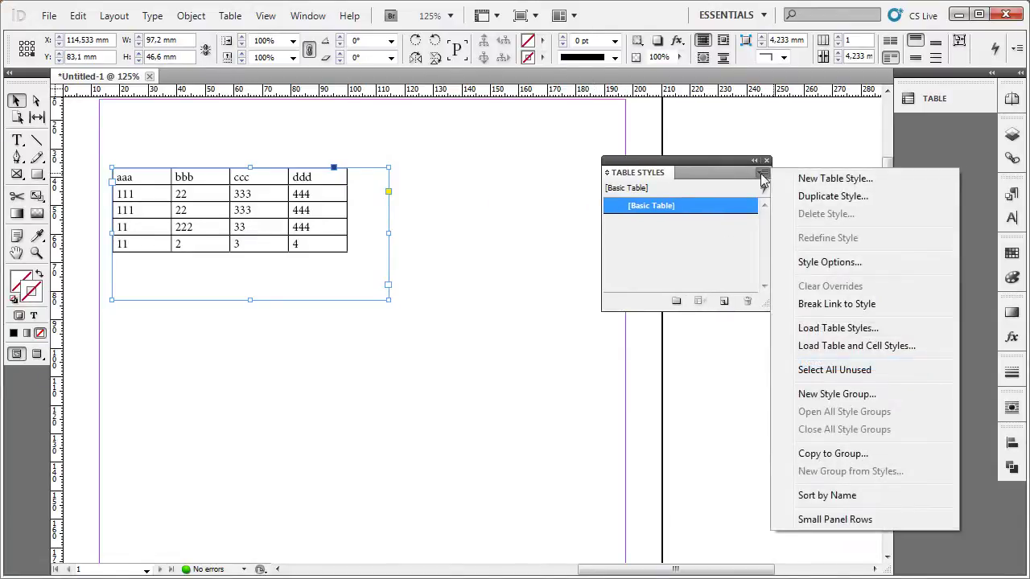
{"action": "left_click", "coordinate": [823, 179]}
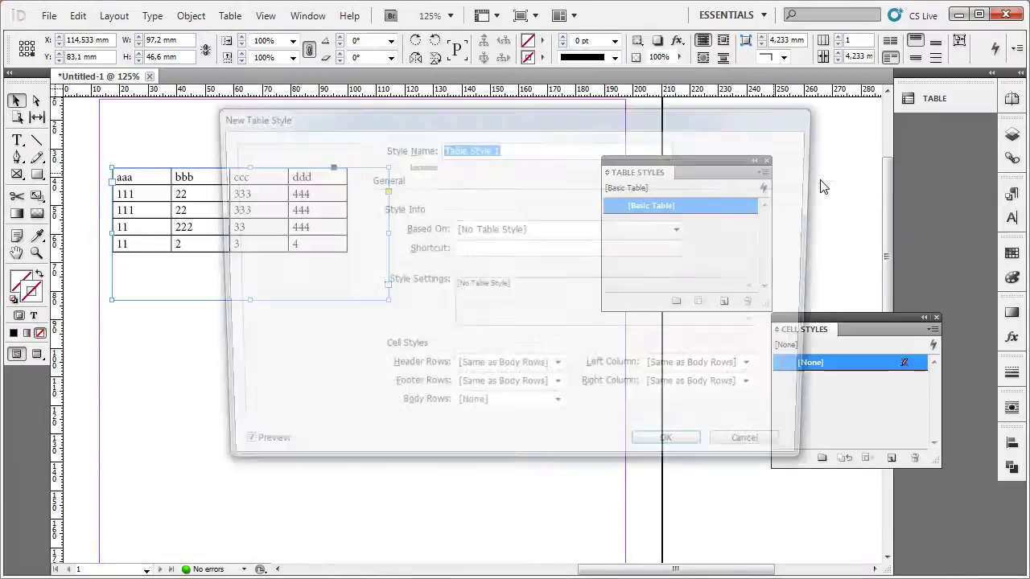
{"action": "left_click", "coordinate": [616, 156]}
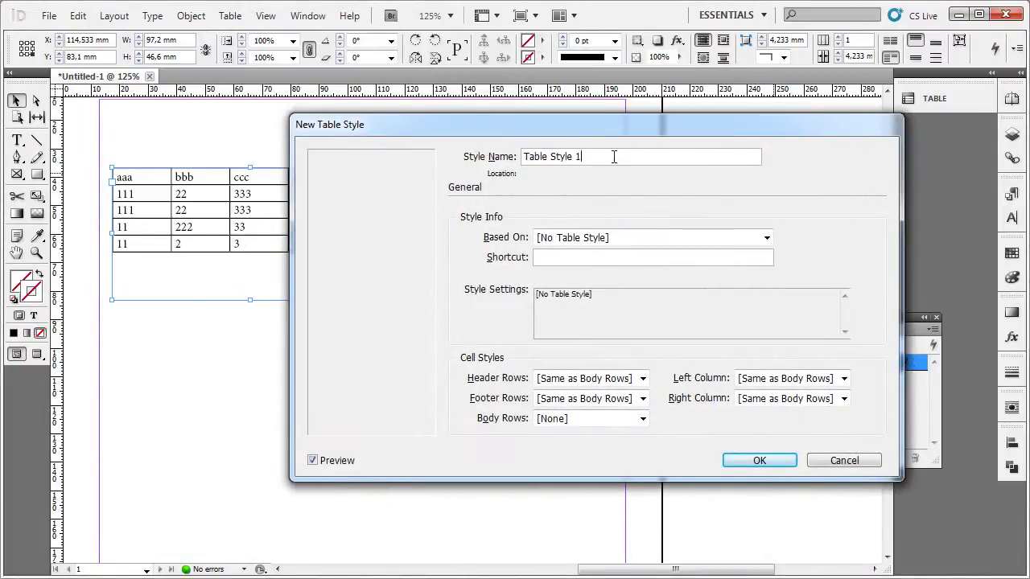
{"action": "key", "text": "ctrl+a"}
{"action": "type", "text": "1"}
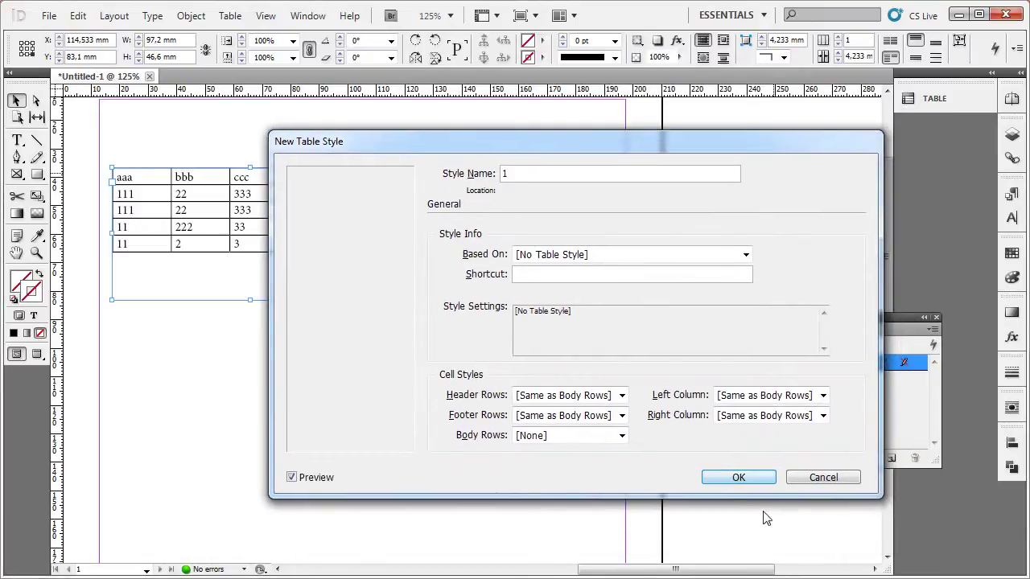
{"action": "left_click", "coordinate": [746, 480]}
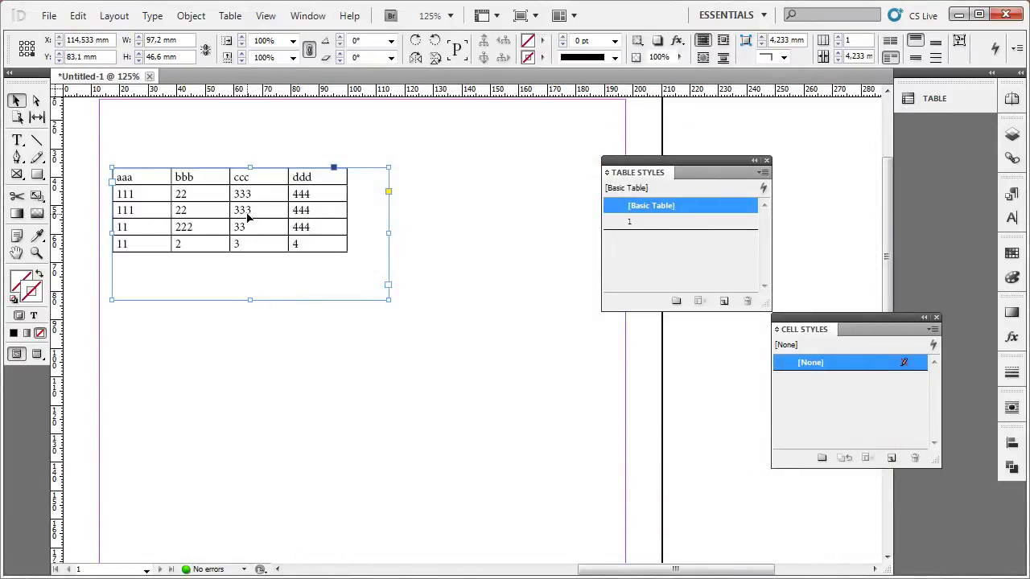
Apply table style 1 to the whole table and select the table's frame as an object
{"action": "double_click", "coordinate": [121, 177]}
{"action": "left_click_drag", "start_coordinate": [121, 177], "coordinate": [329, 266]}
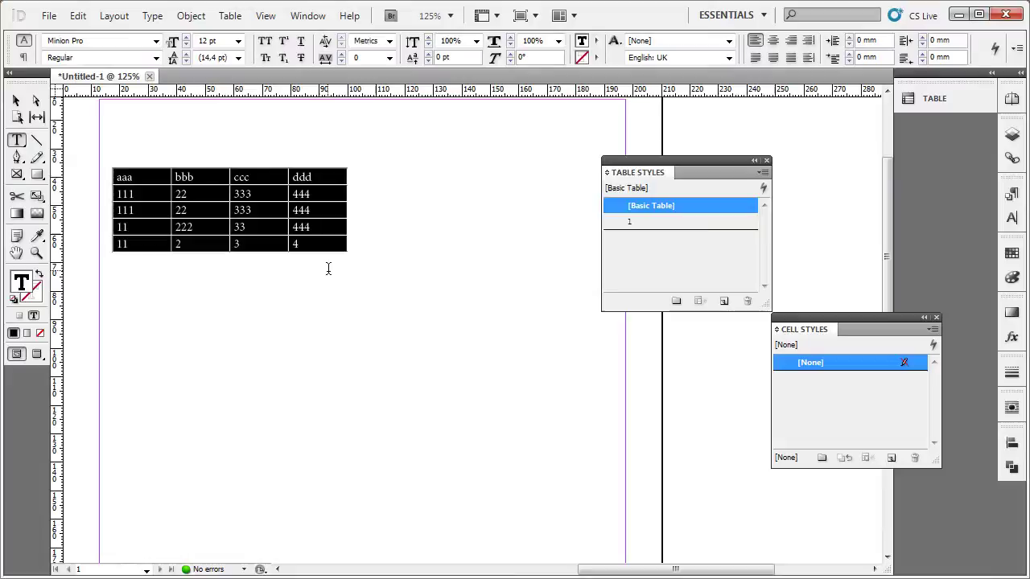
{"action": "left_click", "coordinate": [668, 223]}
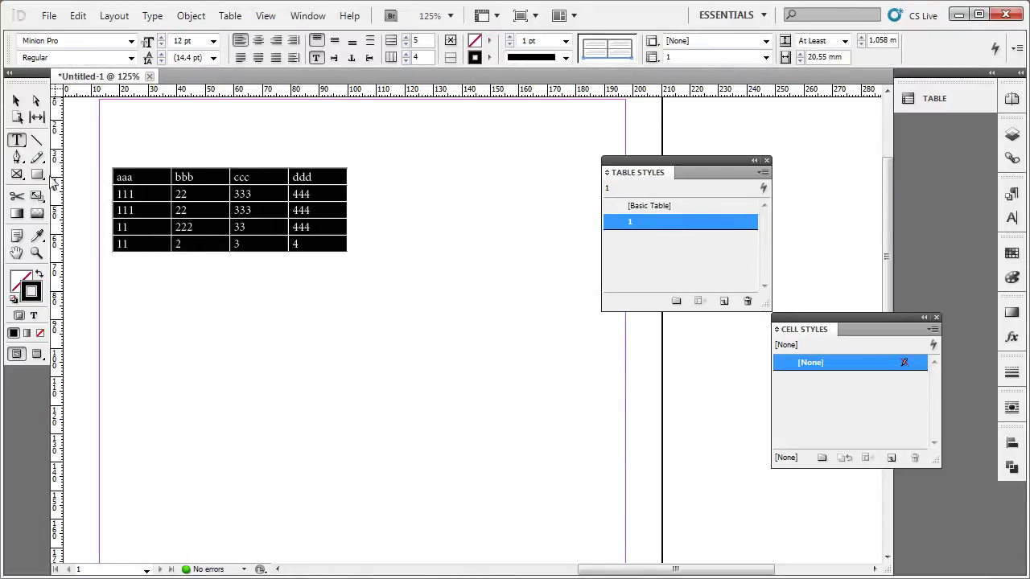
{"action": "left_click", "coordinate": [16, 100]}
{"action": "left_click", "coordinate": [354, 210]}
{"action": "left_click", "coordinate": [484, 240]}
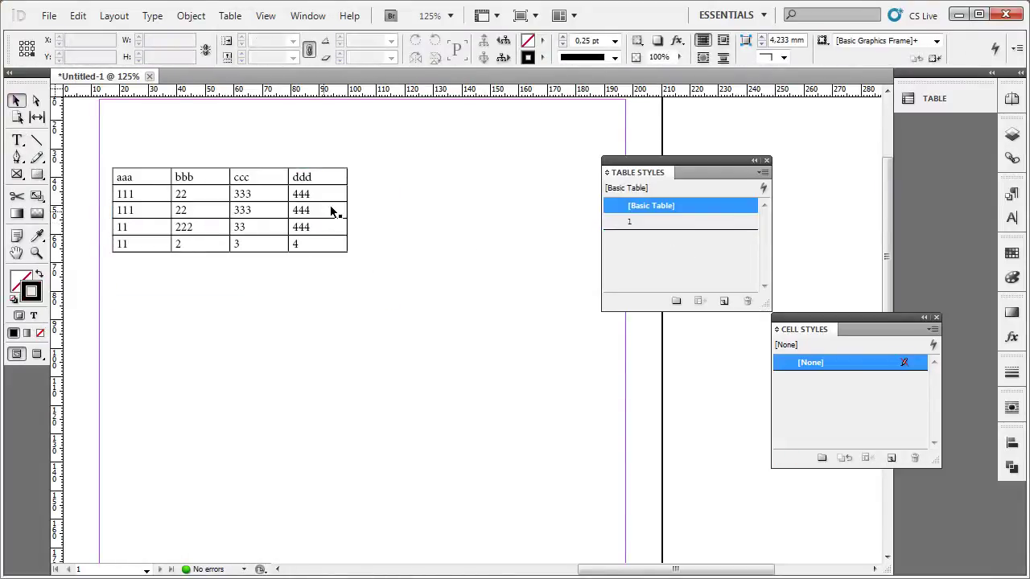
{"action": "left_click", "coordinate": [342, 217]}
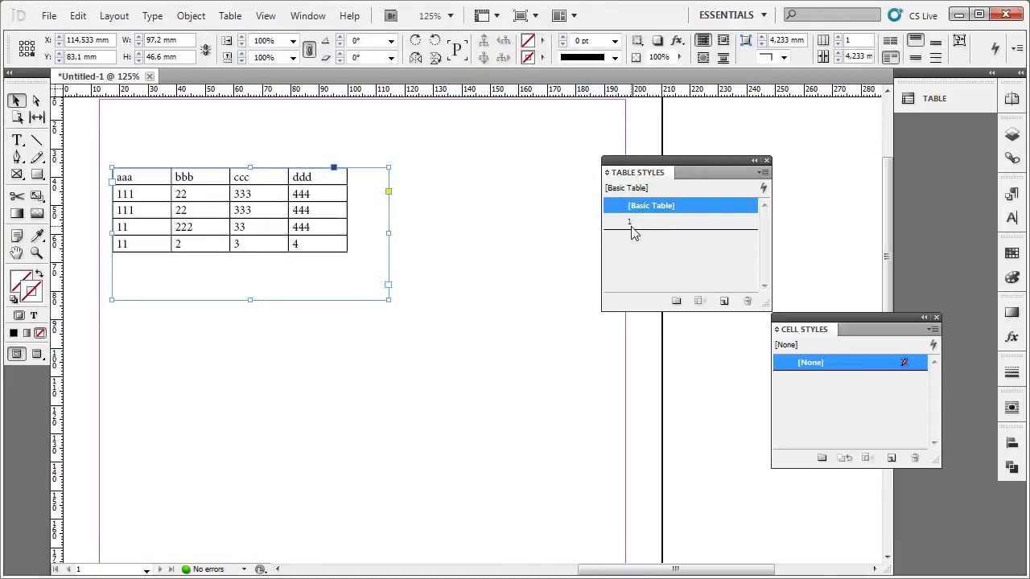
{"action": "double_click", "coordinate": [679, 224]}
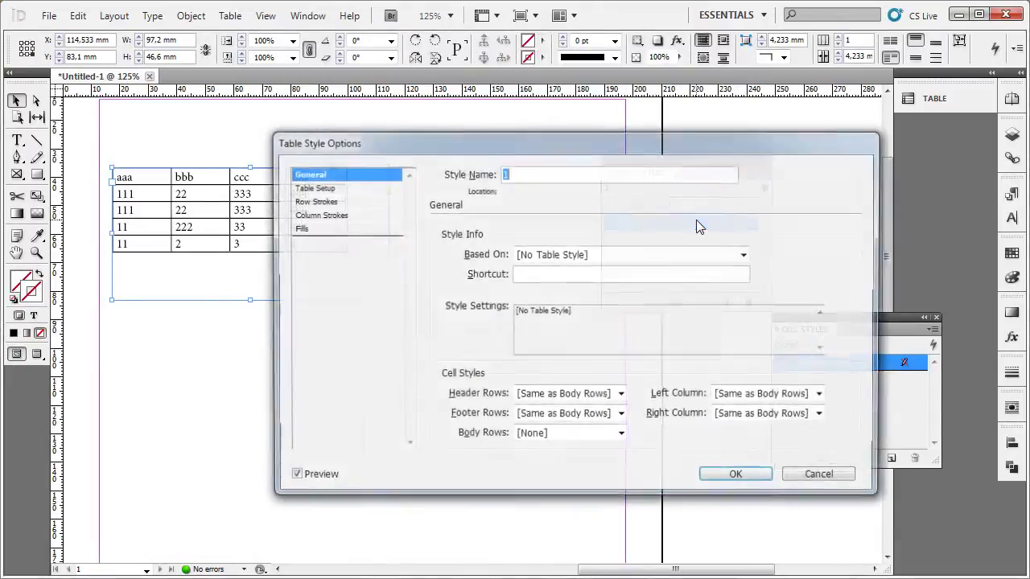
{"action": "left_click_drag", "start_coordinate": [552, 153], "coordinate": [660, 137]}
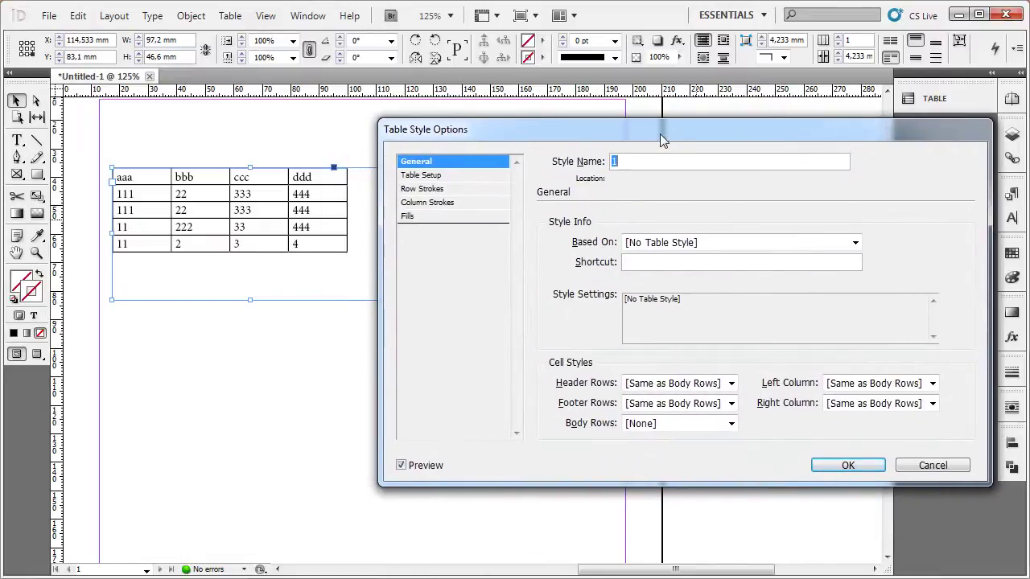
{"action": "left_click", "coordinate": [919, 471]}
Deselect the table frame and open the Table Setup options of table style 1 with the table left uncovered
{"action": "left_click_drag", "start_coordinate": [536, 320], "coordinate": [497, 280]}
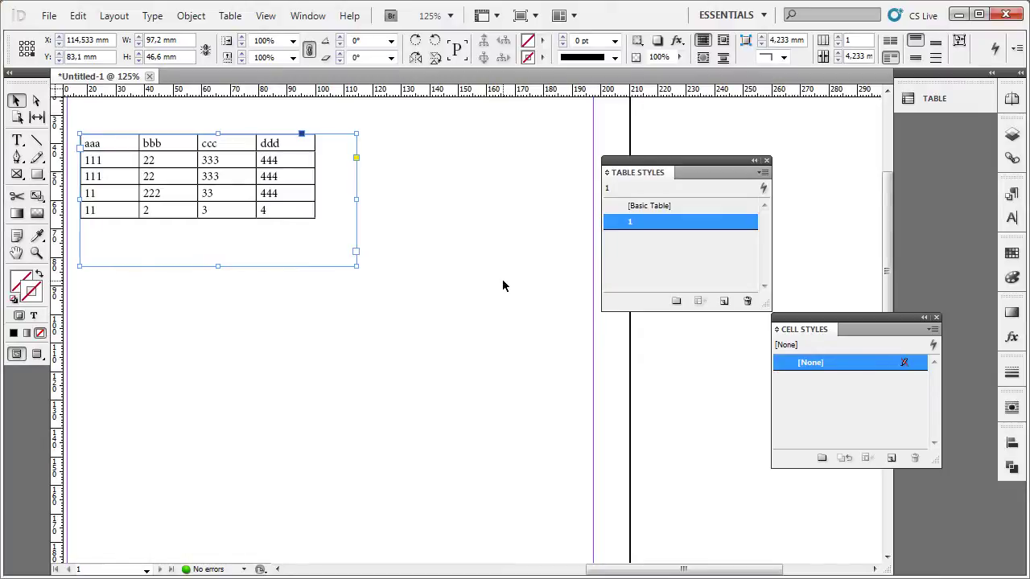
{"action": "left_click", "coordinate": [503, 281]}
{"action": "double_click", "coordinate": [729, 235]}
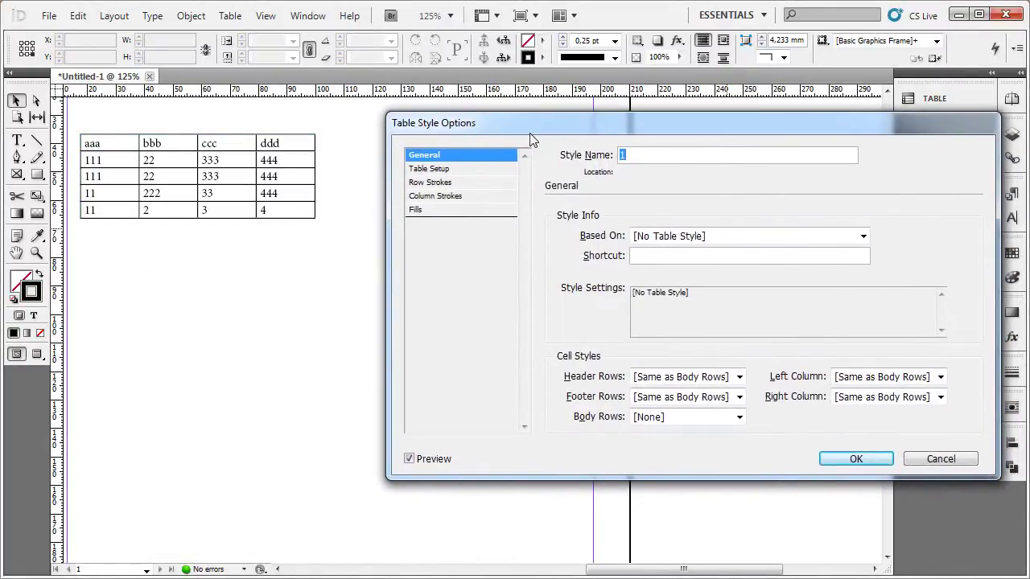
{"action": "left_click", "coordinate": [452, 171]}
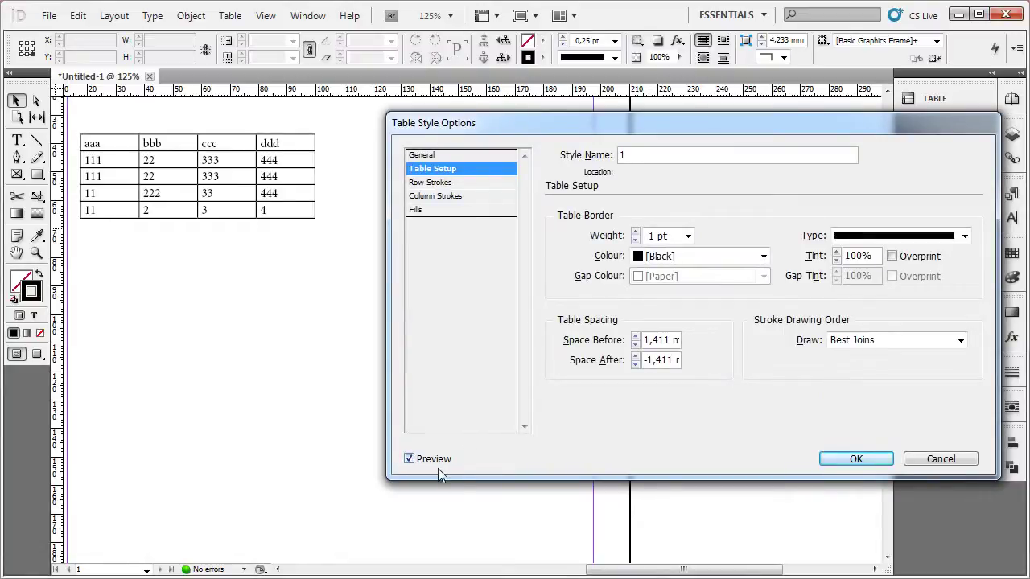
{"action": "left_click_drag", "start_coordinate": [793, 122], "coordinate": [784, 88]}
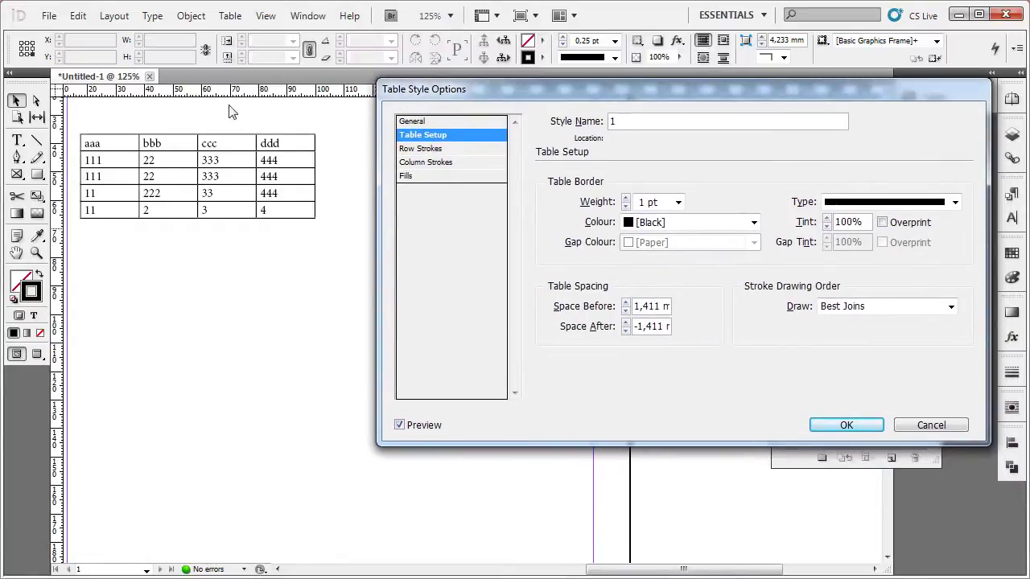
Try heavier table border weights up to 10 pt and bring the weight back to 1 pt
{"action": "left_click", "coordinate": [627, 199]}
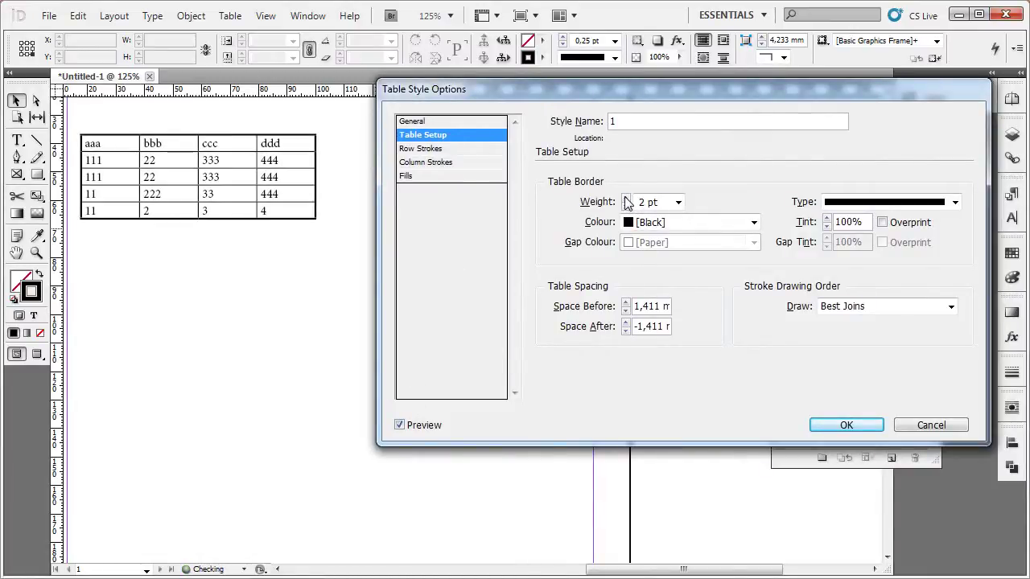
{"action": "left_click", "coordinate": [626, 200]}
{"action": "left_click", "coordinate": [627, 200]}
{"action": "left_click", "coordinate": [627, 200]}
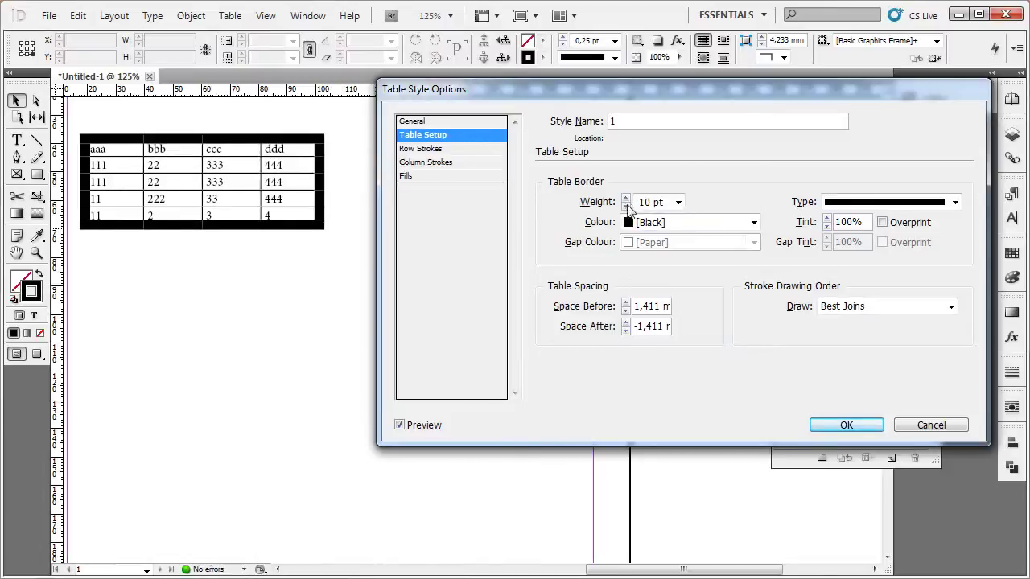
{"action": "left_click", "coordinate": [627, 206]}
{"action": "left_click", "coordinate": [627, 207]}
{"action": "left_click", "coordinate": [626, 207]}
{"action": "left_click", "coordinate": [626, 207]}
{"action": "left_click", "coordinate": [627, 207]}
{"action": "left_click", "coordinate": [626, 207]}
{"action": "left_click", "coordinate": [627, 206]}
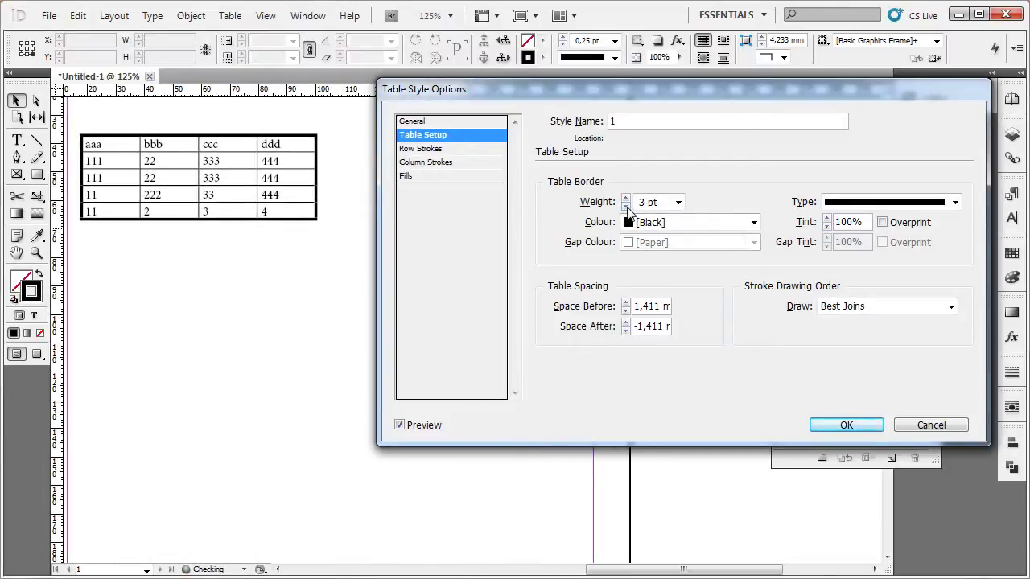
{"action": "left_click", "coordinate": [627, 207]}
{"action": "left_click", "coordinate": [626, 207]}
Set the style's table border colour to C=15 M=100 Y=100 K=0 and its weight to 2 pt
{"action": "left_click", "coordinate": [752, 222]}
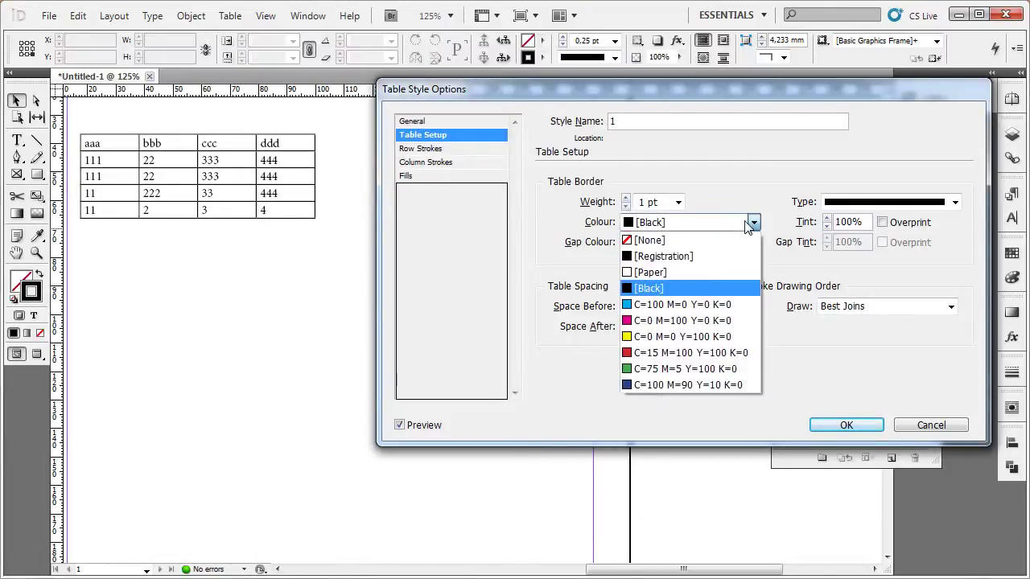
{"action": "left_click", "coordinate": [689, 352]}
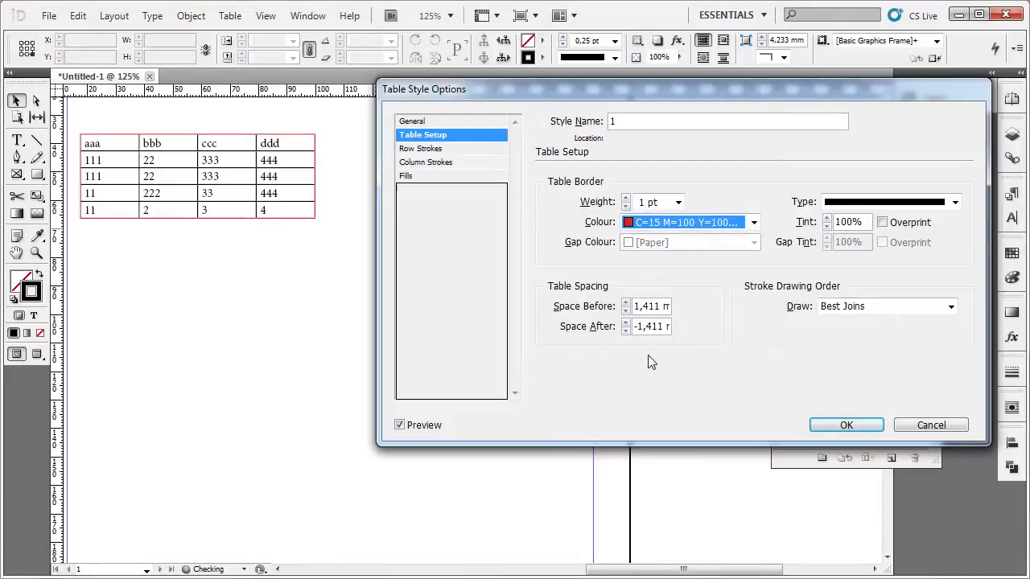
{"action": "left_click", "coordinate": [626, 199]}
{"action": "left_click", "coordinate": [626, 199]}
{"action": "left_click", "coordinate": [626, 206]}
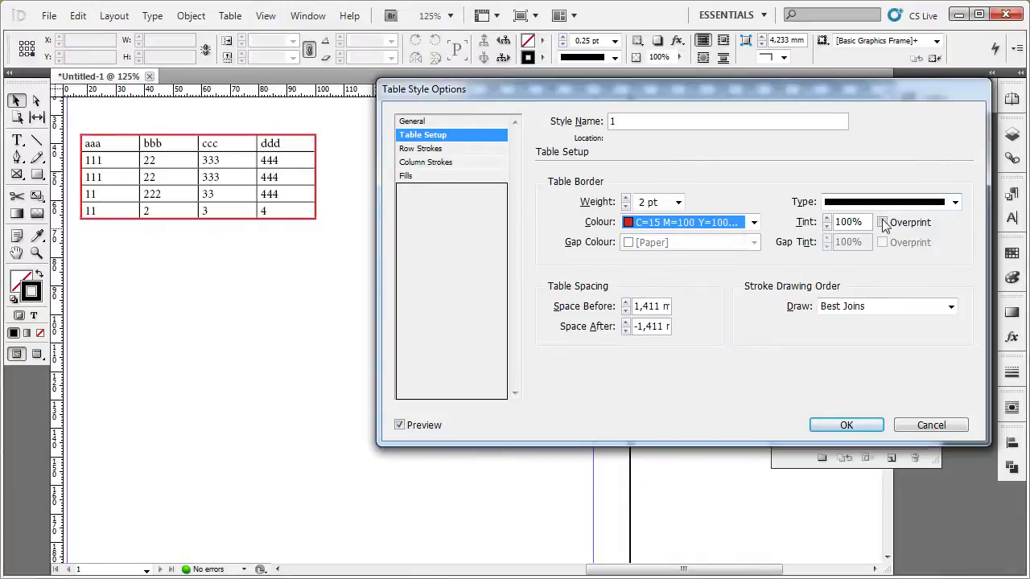
Reduce the table border tint to 20%
{"action": "left_click", "coordinate": [826, 226]}
{"action": "left_click", "coordinate": [826, 226]}
{"action": "left_click", "coordinate": [826, 226]}
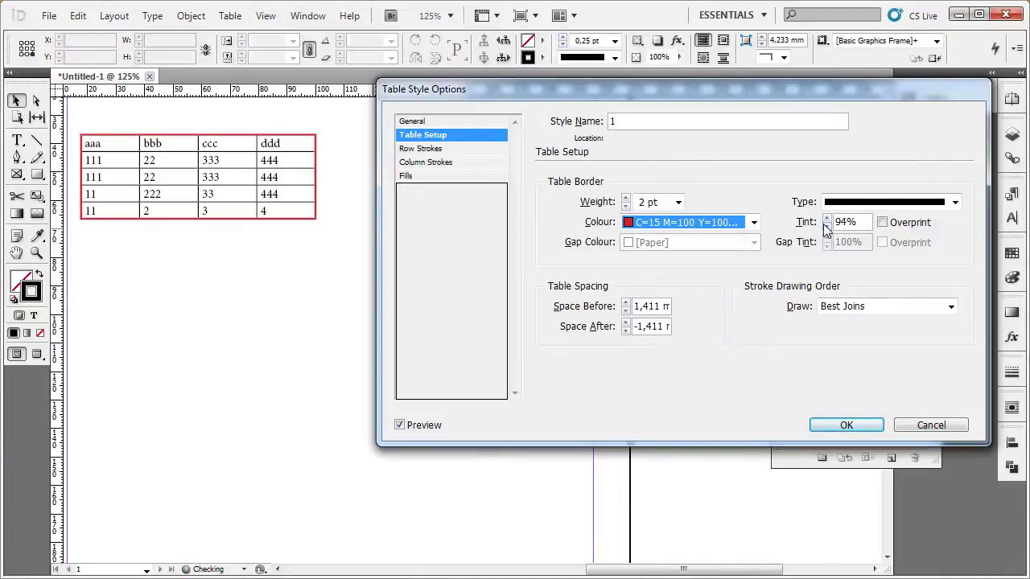
{"action": "left_click", "coordinate": [826, 226]}
{"action": "left_click", "coordinate": [827, 226]}
{"action": "left_click", "coordinate": [826, 226]}
{"action": "left_click", "coordinate": [826, 226]}
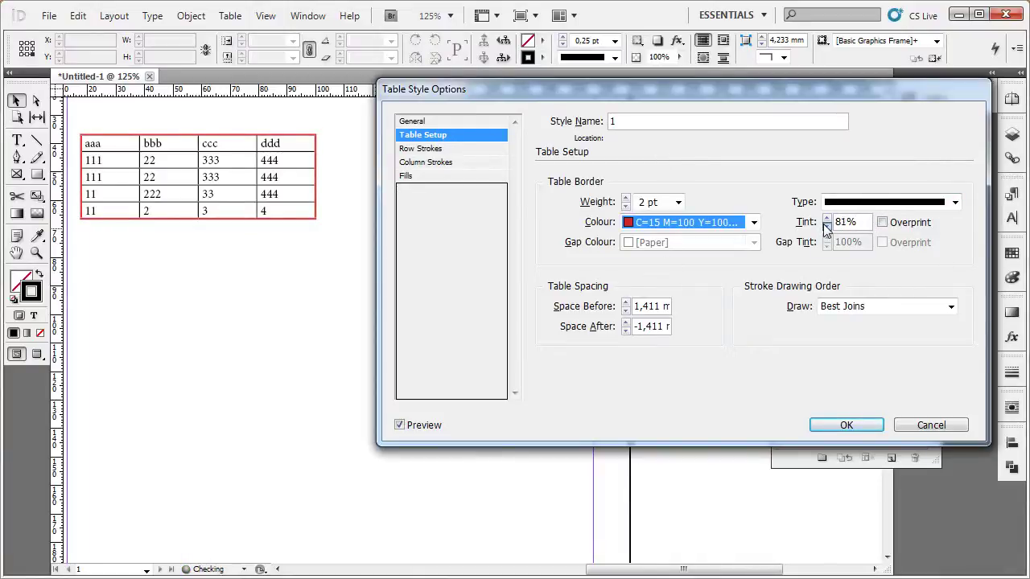
{"action": "left_click", "coordinate": [827, 226]}
{"action": "type", "text": "20"}
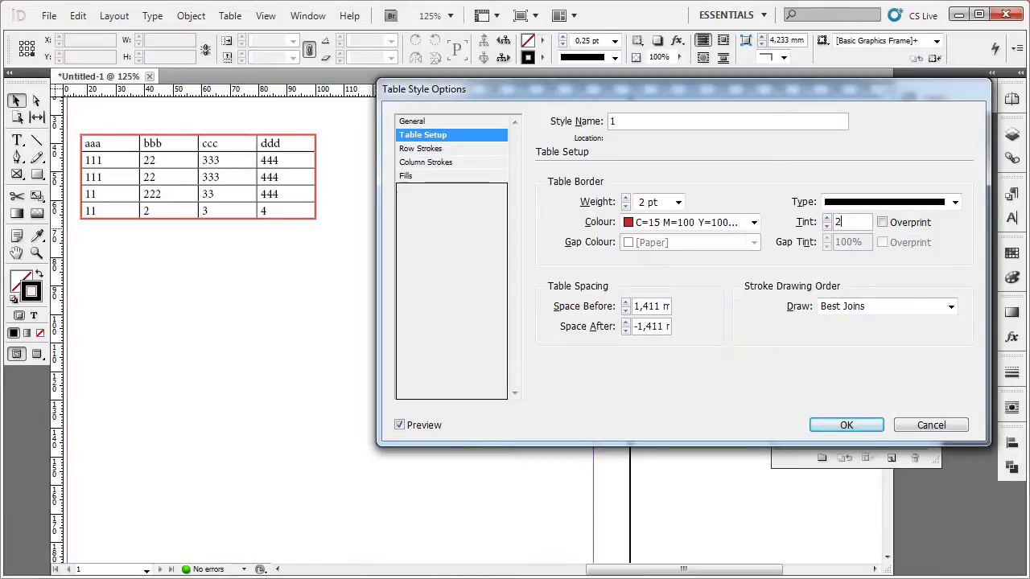
Set the table border type to Dotted and its tint to 50%
{"action": "left_click", "coordinate": [941, 204]}
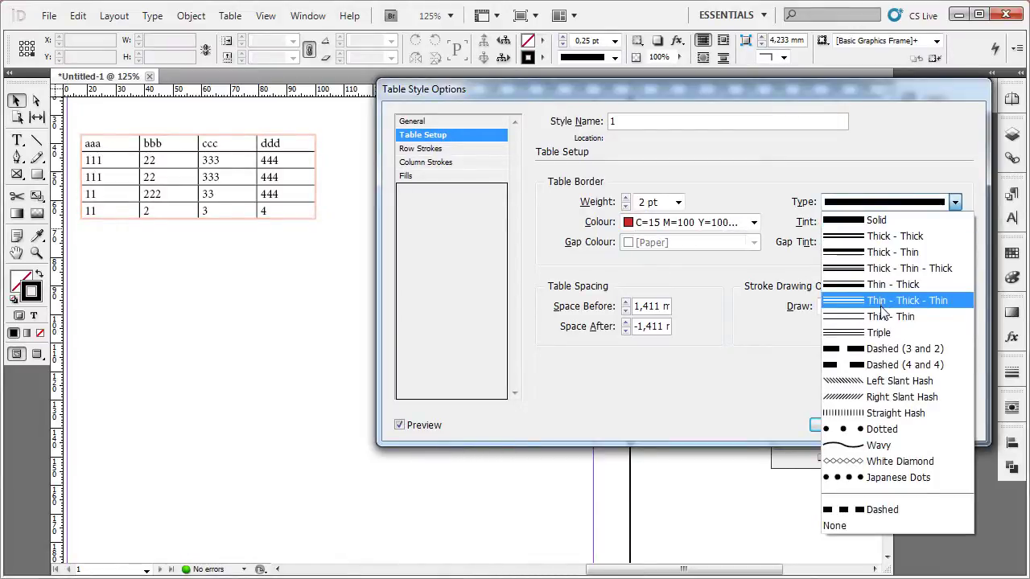
{"action": "left_click", "coordinate": [869, 429]}
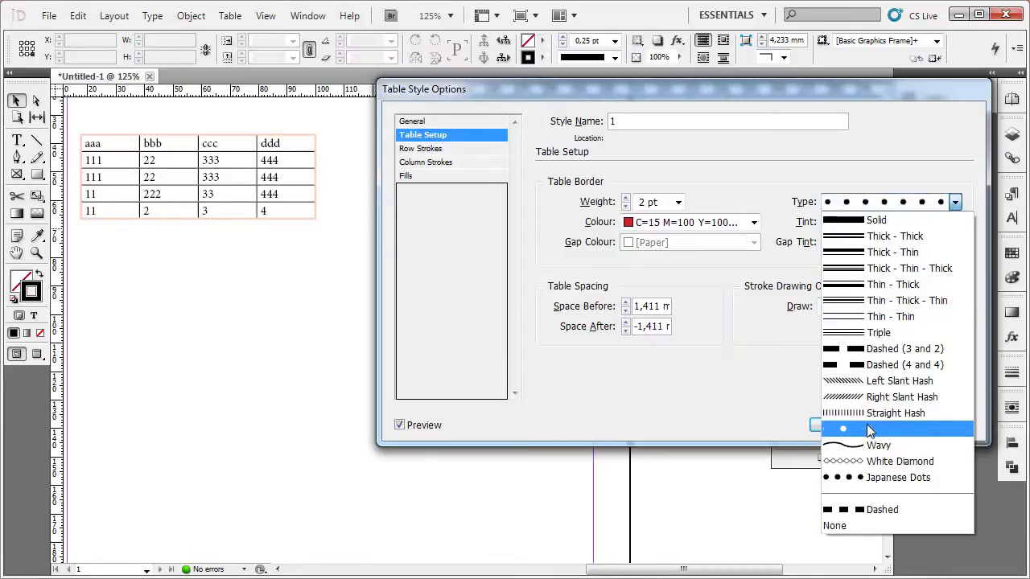
{"action": "key", "text": "Tab"}
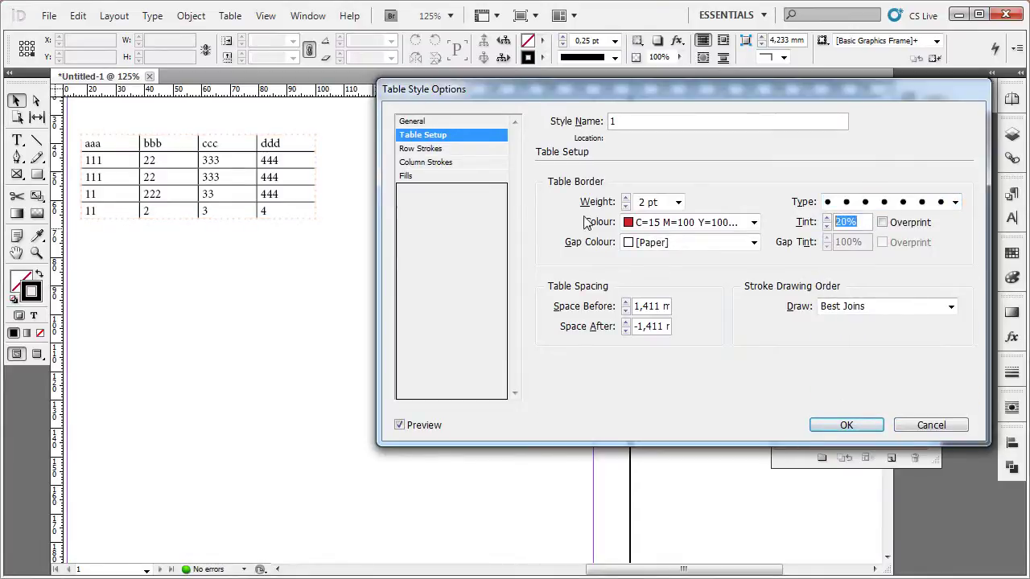
{"action": "type", "text": "50"}
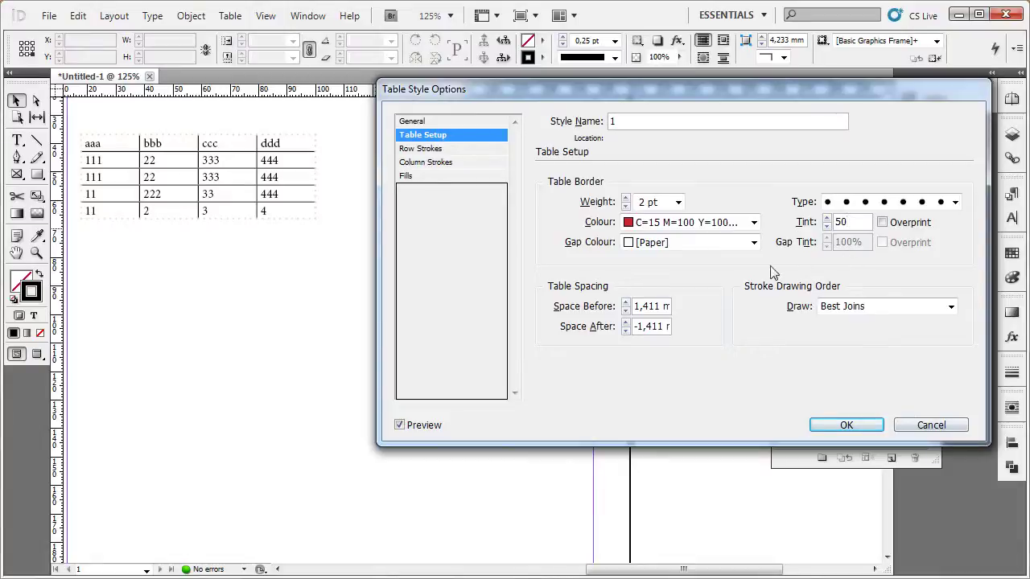
Set the dotted border's gap colour to C=0 M=0 Y=100 K=0 with a gap tint of 25%
{"action": "left_click", "coordinate": [731, 245]}
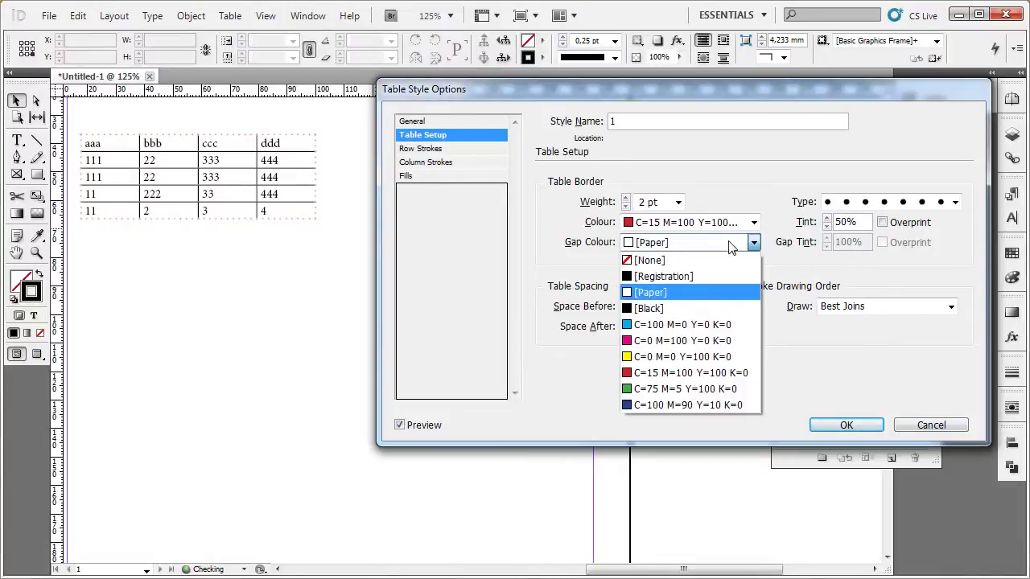
{"action": "left_click", "coordinate": [730, 245]}
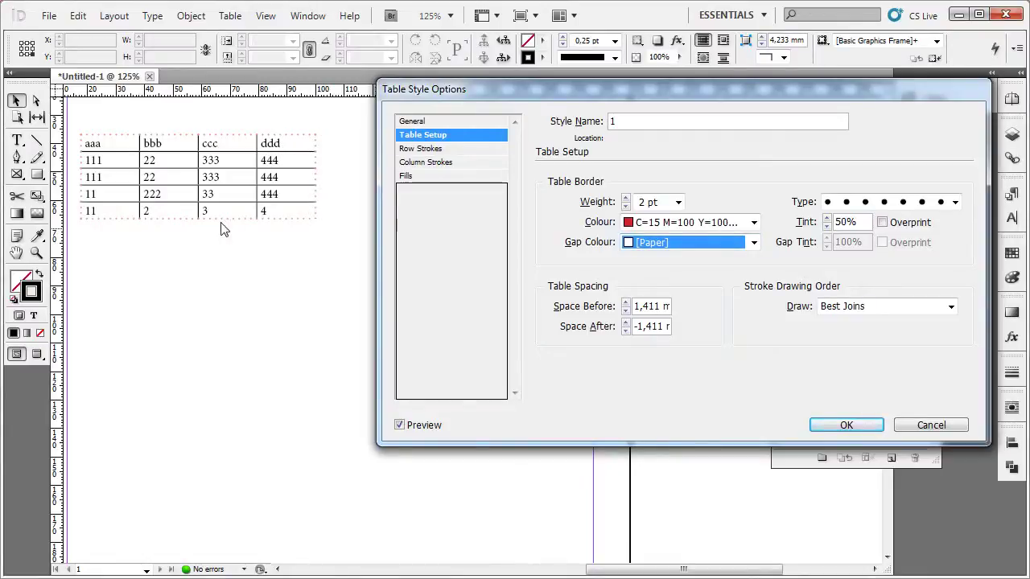
{"action": "left_click", "coordinate": [754, 242]}
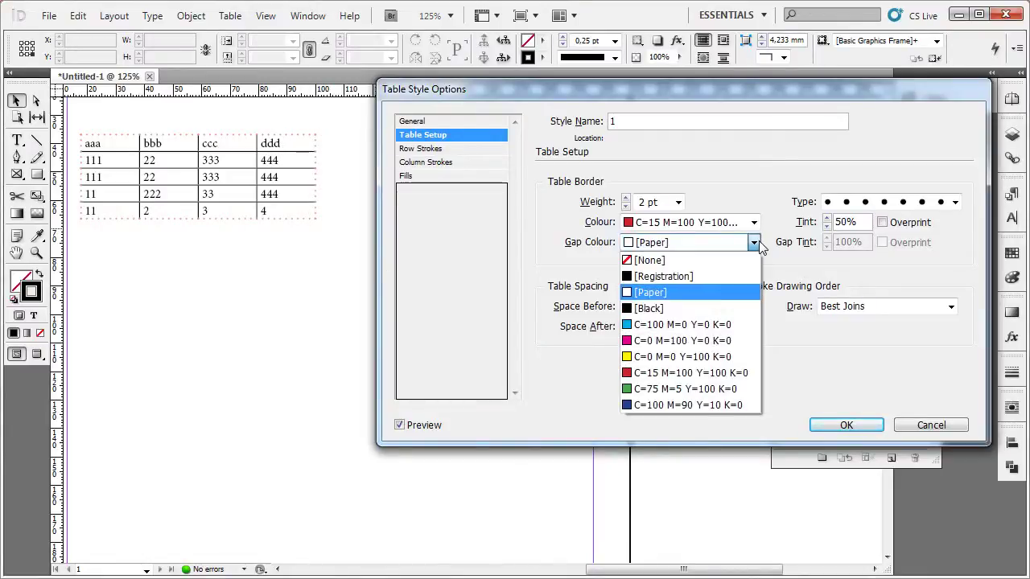
{"action": "left_click", "coordinate": [667, 357]}
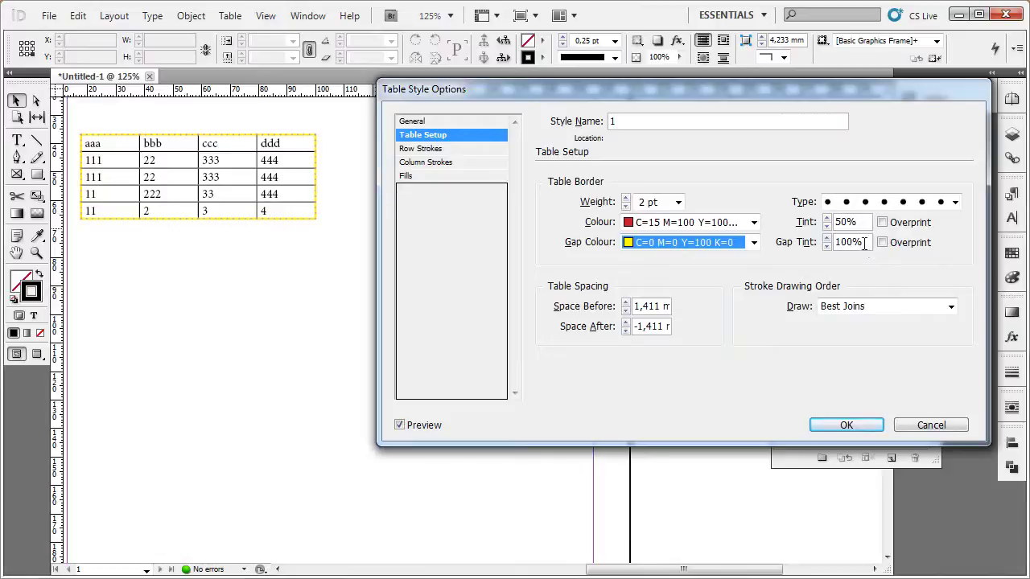
{"action": "key", "text": "Tab"}
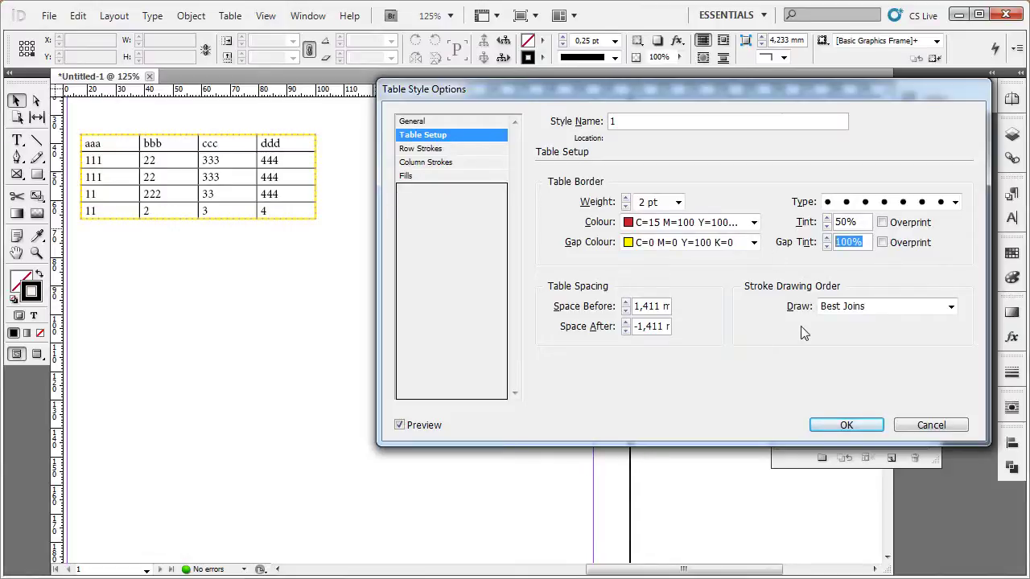
{"action": "type", "text": "25"}
{"action": "left_click", "coordinate": [718, 242]}
{"action": "left_click", "coordinate": [713, 237]}
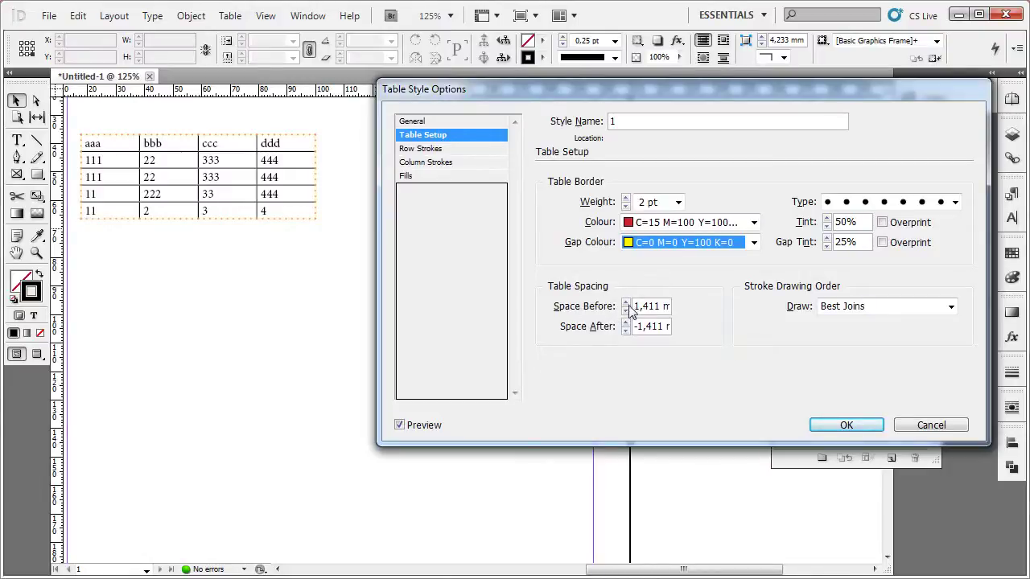
Try the Row Strokes in Front drawing order, restore Best Joins, and save the changes to table style 1
{"action": "left_click", "coordinate": [665, 325]}
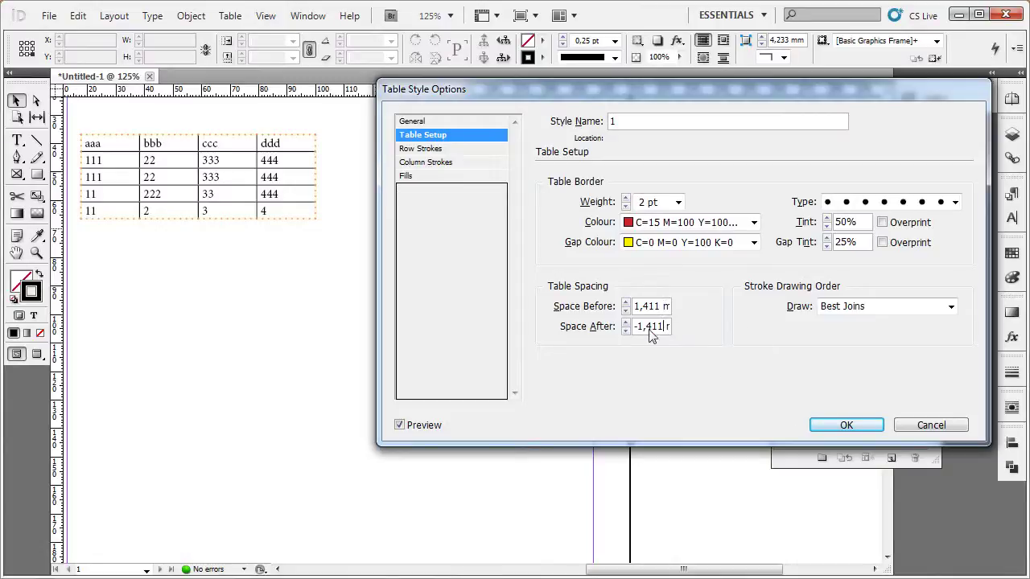
{"action": "left_click", "coordinate": [859, 303]}
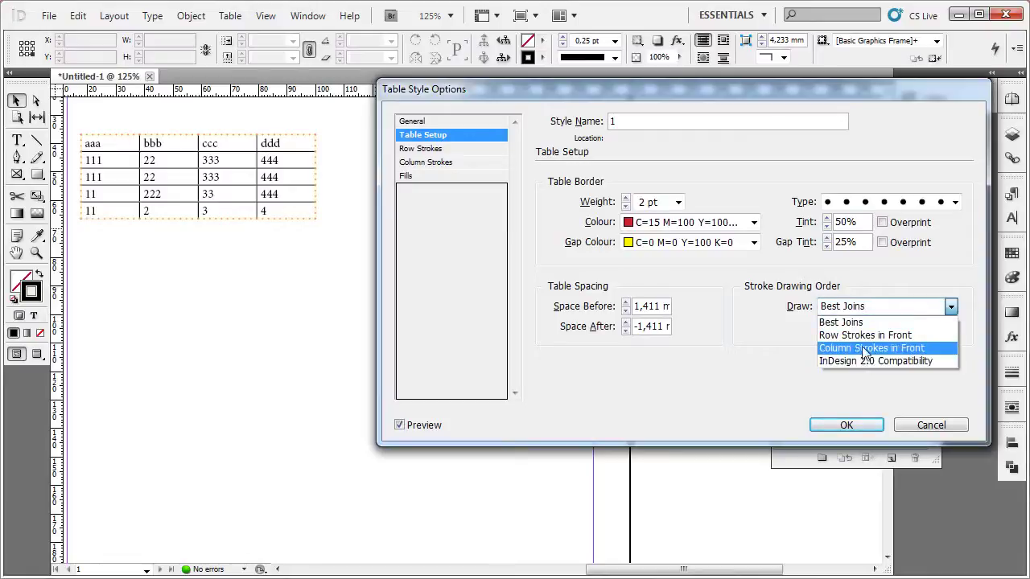
{"action": "left_click", "coordinate": [925, 336]}
{"action": "left_click", "coordinate": [888, 307]}
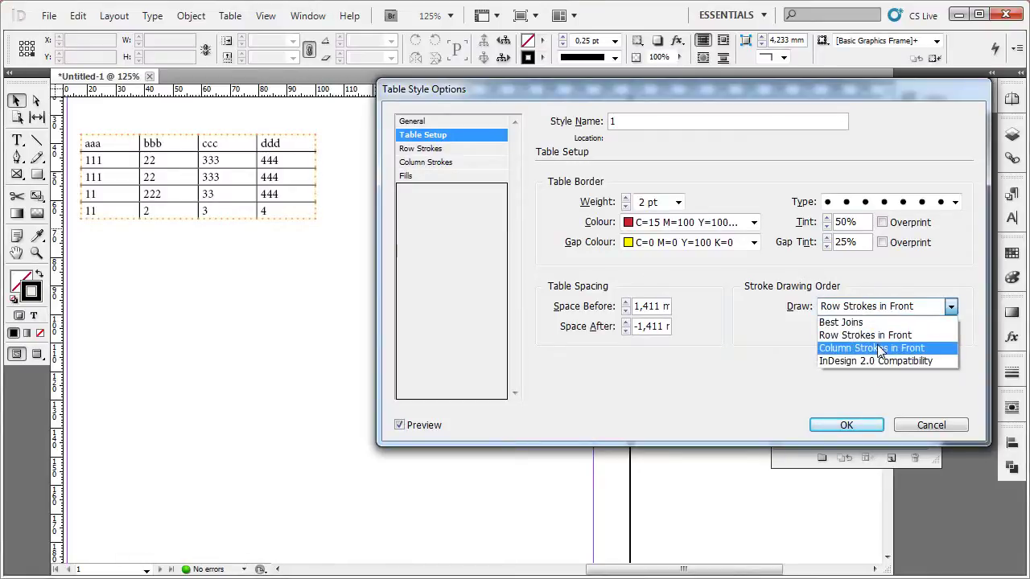
{"action": "left_click", "coordinate": [859, 322]}
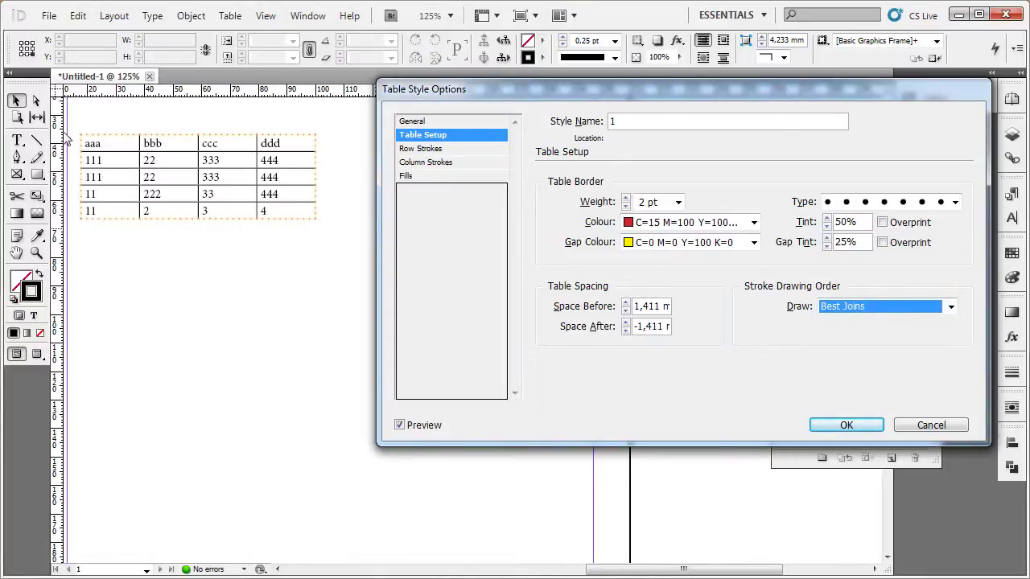
{"action": "left_click", "coordinate": [845, 425]}
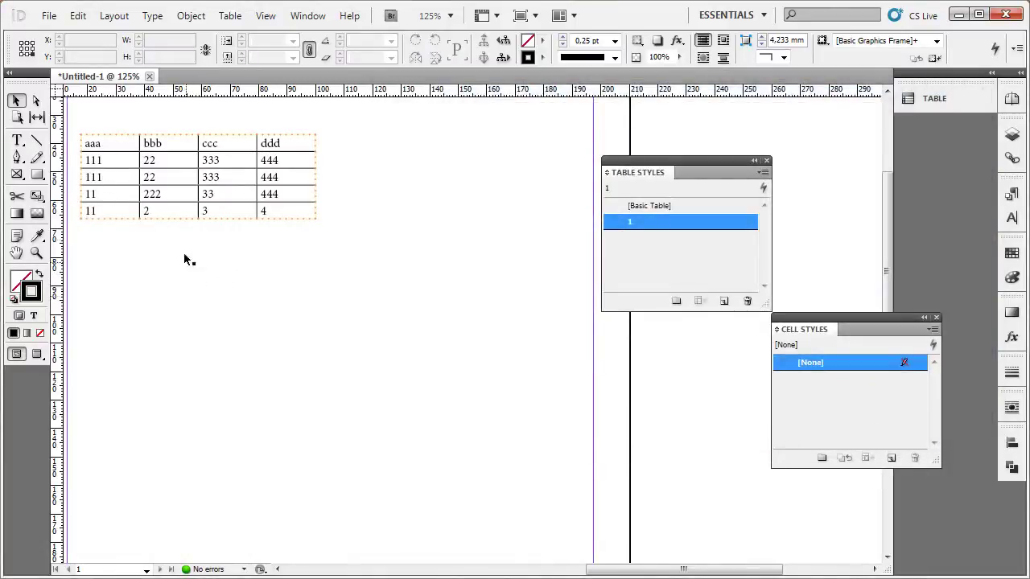
Open table style 1 for editing and try the Row Strokes in Front drawing order on the dotted table
{"action": "scroll", "coordinate": [192, 197], "scroll_direction": "up", "scroll_amount": 2}
{"action": "scroll", "coordinate": [193, 200], "scroll_direction": "up", "scroll_amount": 2}
{"action": "scroll", "coordinate": [322, 266], "scroll_direction": "right", "scroll_amount": 5}
{"action": "scroll", "coordinate": [321, 266], "scroll_direction": "up", "scroll_amount": 2}
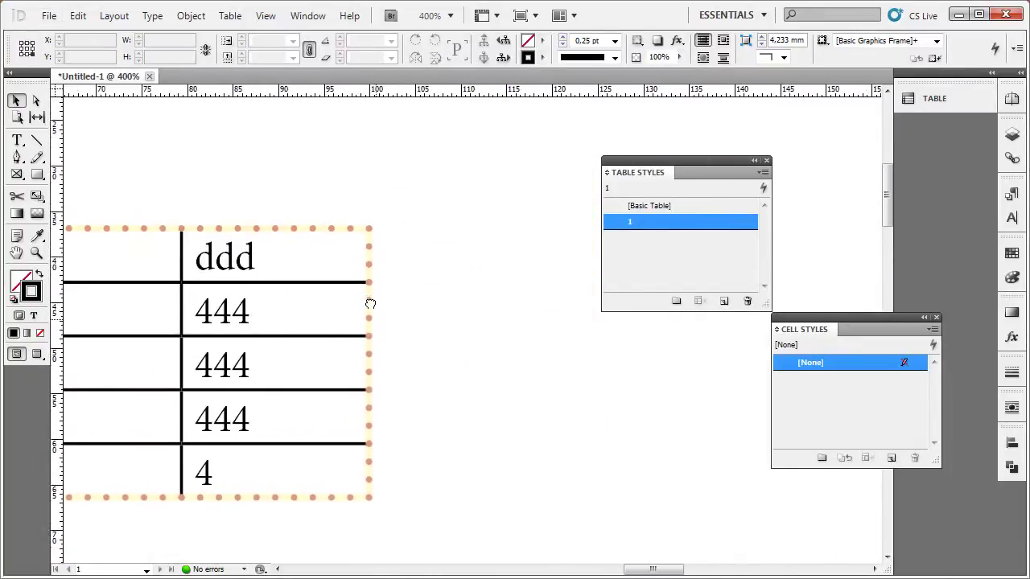
{"action": "scroll", "coordinate": [378, 241], "scroll_direction": "right", "scroll_amount": 1}
{"action": "double_click", "coordinate": [659, 220]}
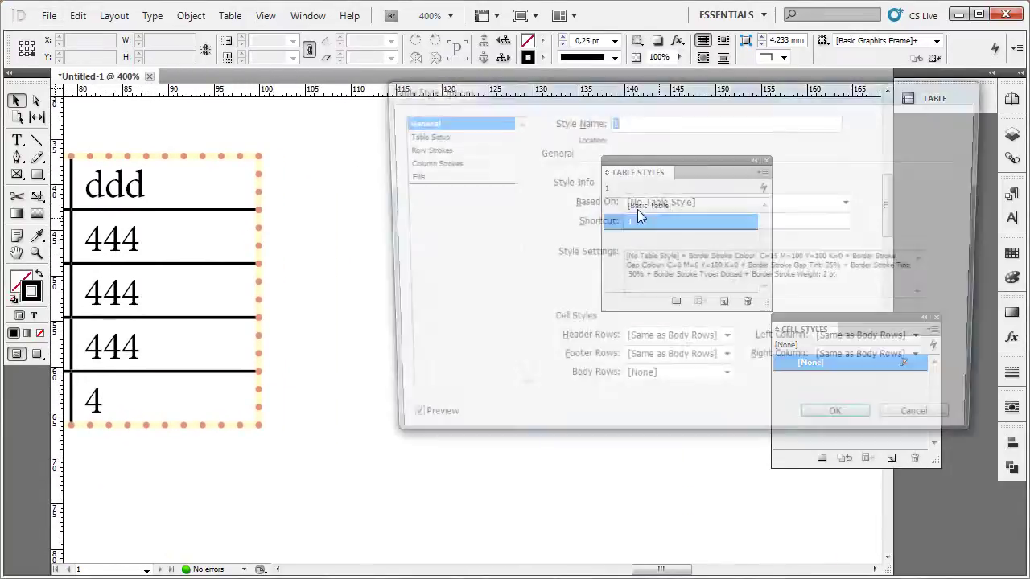
{"action": "left_click", "coordinate": [424, 135]}
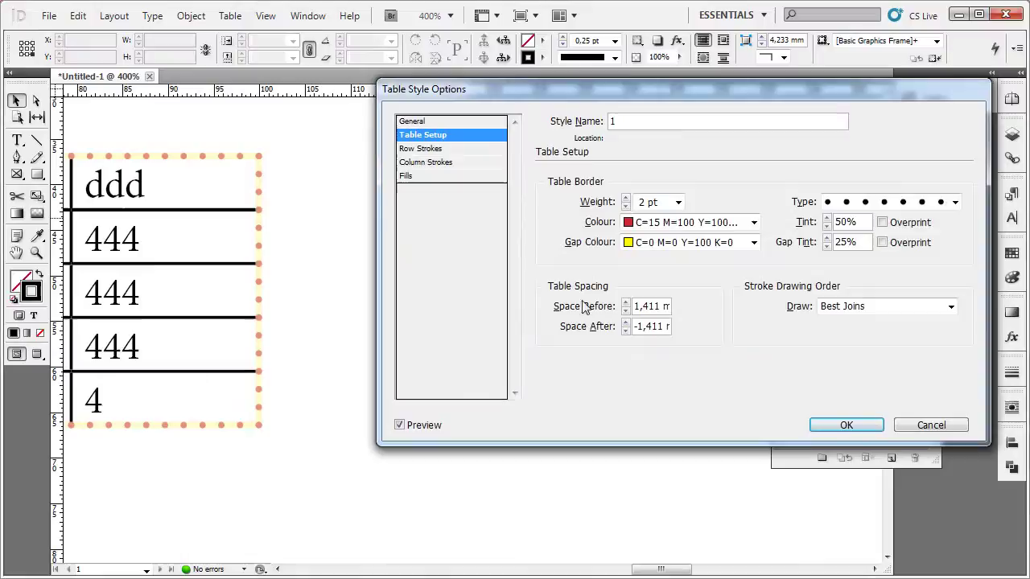
{"action": "left_click", "coordinate": [857, 306]}
{"action": "left_click", "coordinate": [855, 332]}
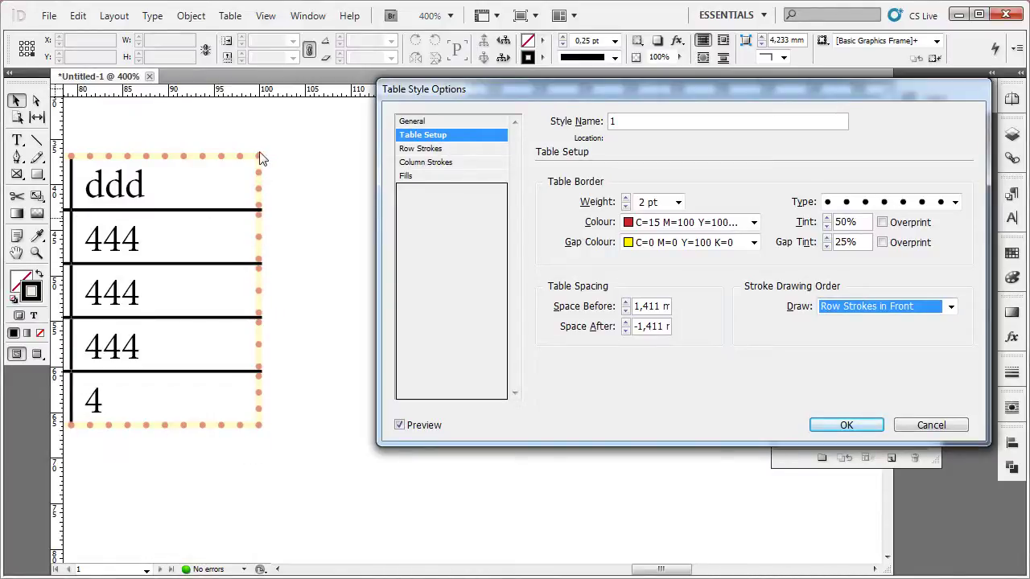
Try the Column Strokes in Front and InDesign 2.0 Compatibility stroke drawing orders
{"action": "left_click", "coordinate": [910, 318]}
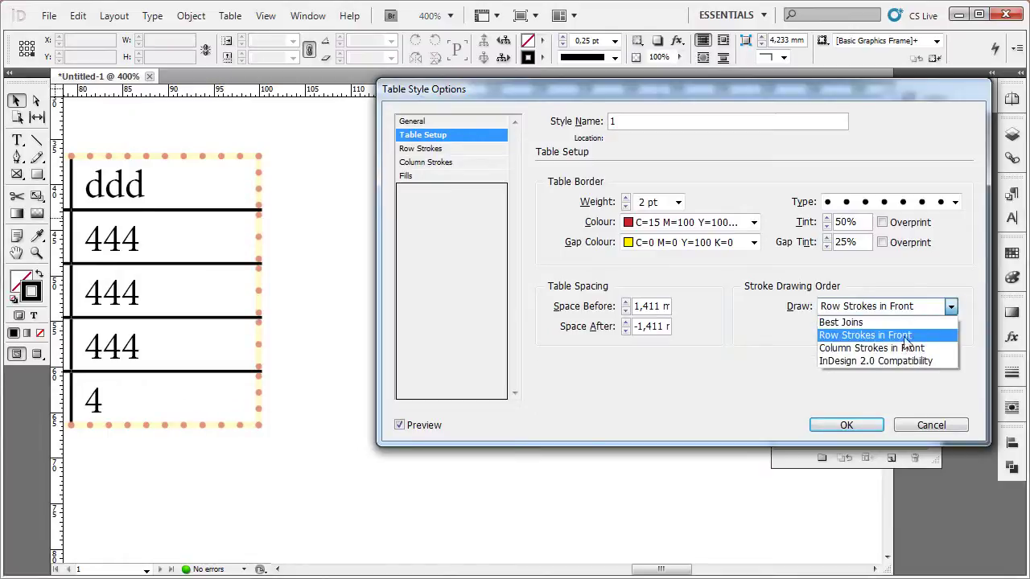
{"action": "left_click", "coordinate": [908, 350]}
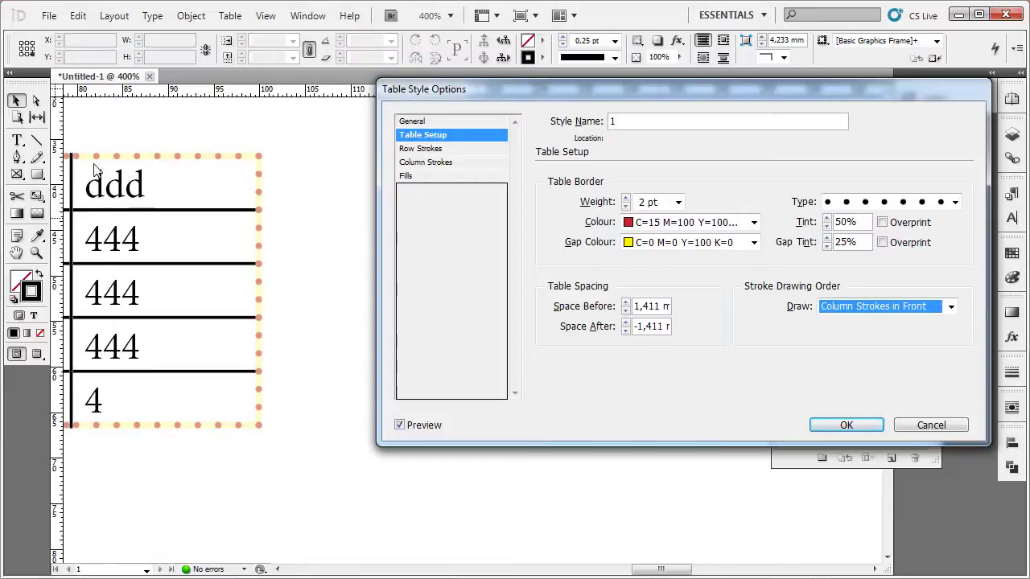
{"action": "left_click", "coordinate": [882, 308]}
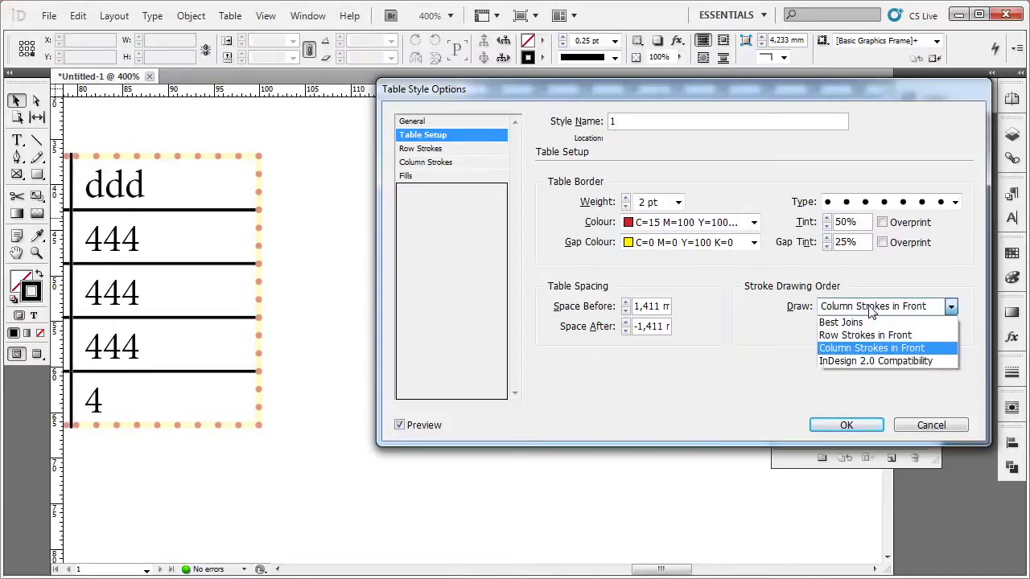
{"action": "left_click", "coordinate": [880, 362]}
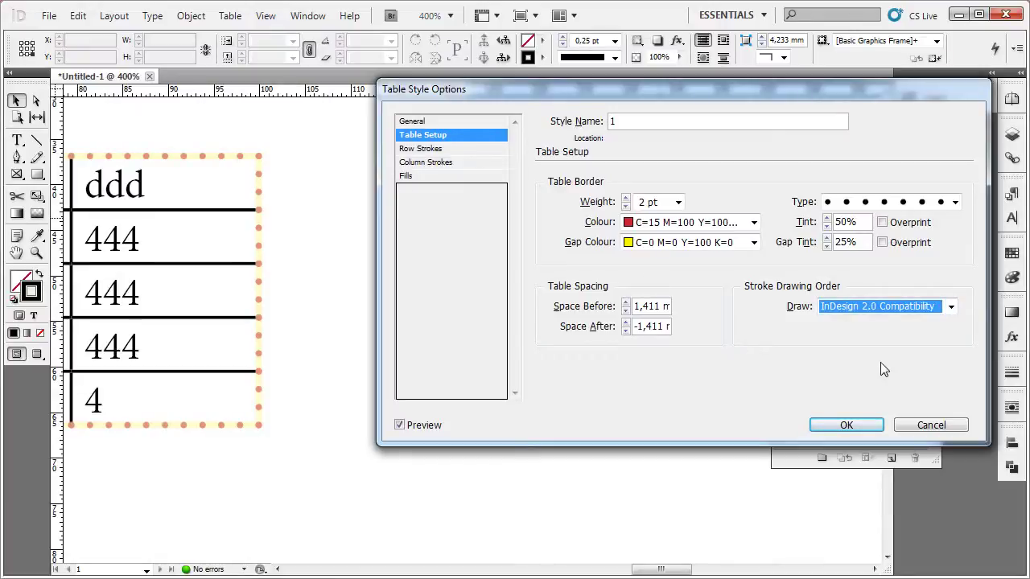
Restore the Best Joins stroke drawing order and save table style 1
{"action": "left_click", "coordinate": [912, 308]}
{"action": "left_click", "coordinate": [922, 322]}
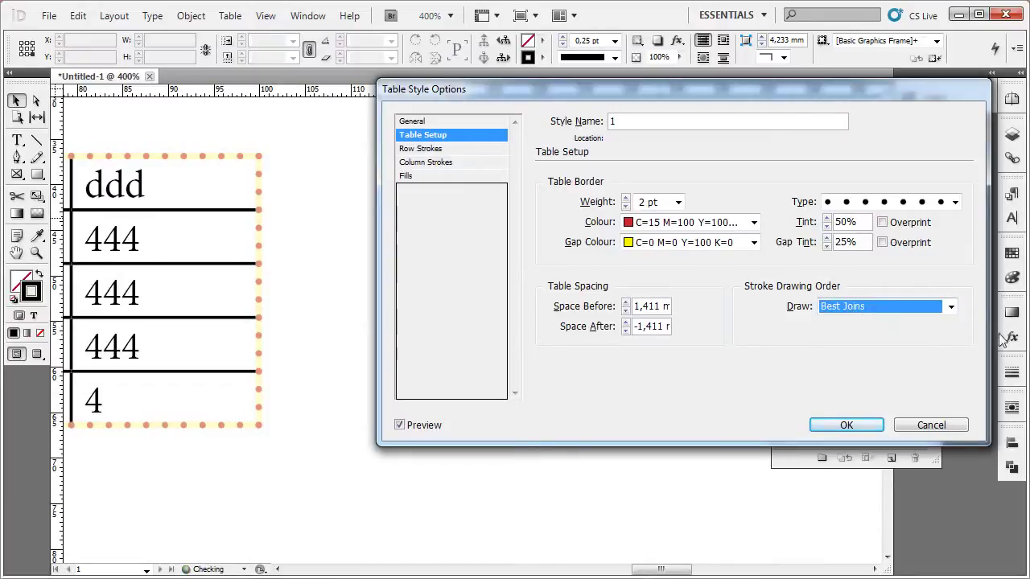
{"action": "left_click", "coordinate": [427, 149]}
{"action": "left_click", "coordinate": [846, 426]}
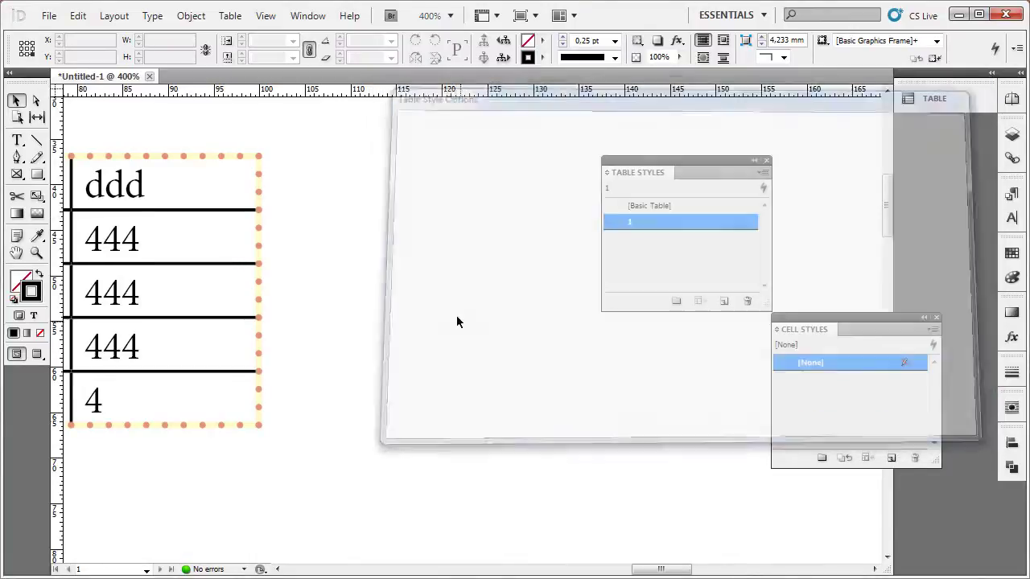
Reopen table style 1 and set the row strokes' alternating pattern to Every Other Row
{"action": "key", "text": "ctrl+minus"}
{"action": "key", "text": "ctrl+minus"}
{"action": "scroll", "coordinate": [489, 285], "scroll_direction": "up", "scroll_amount": 3}
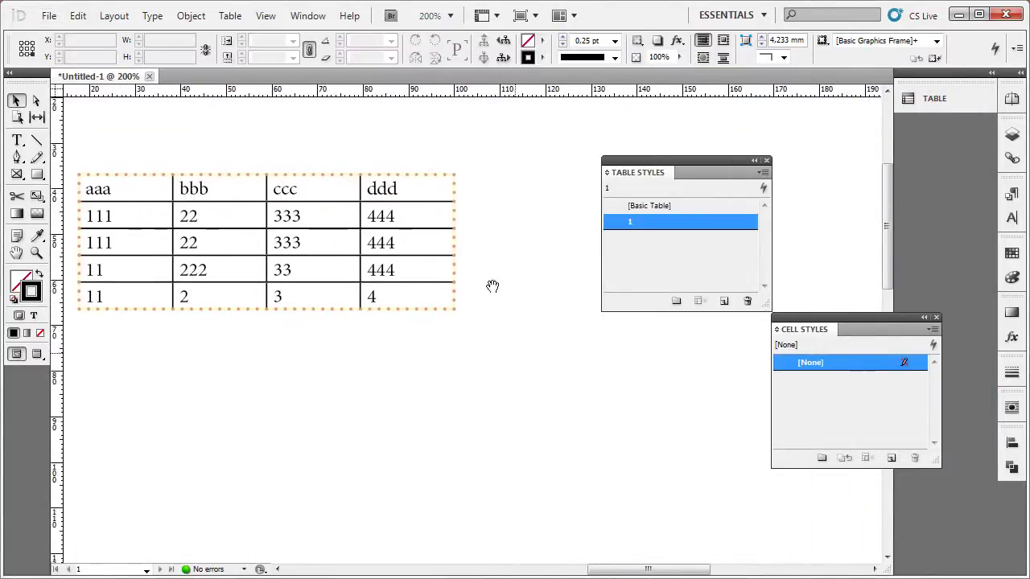
{"action": "double_click", "coordinate": [678, 222]}
{"action": "left_click", "coordinate": [434, 135]}
{"action": "left_click", "coordinate": [439, 149]}
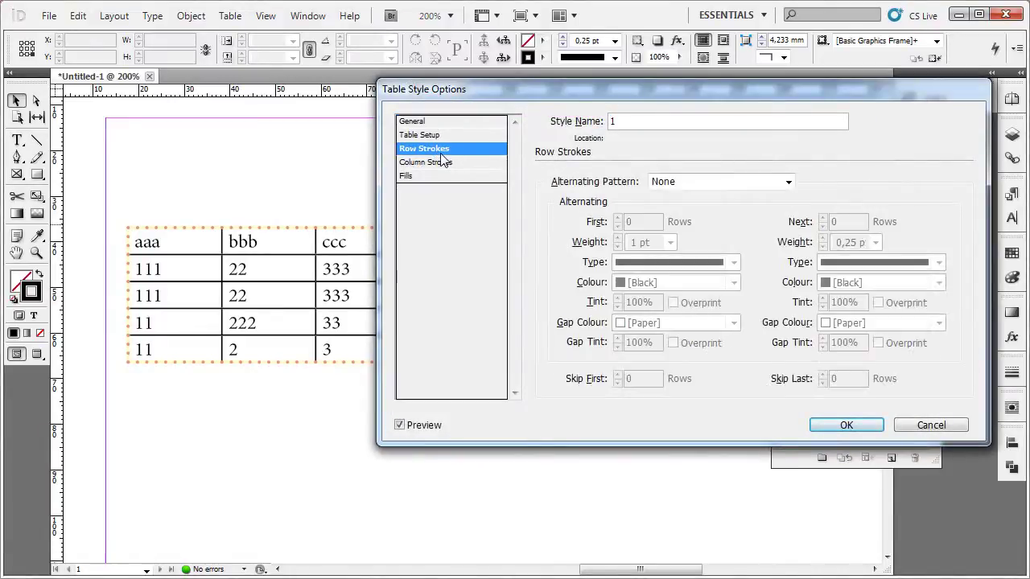
{"action": "left_click_drag", "start_coordinate": [601, 94], "coordinate": [576, 101]}
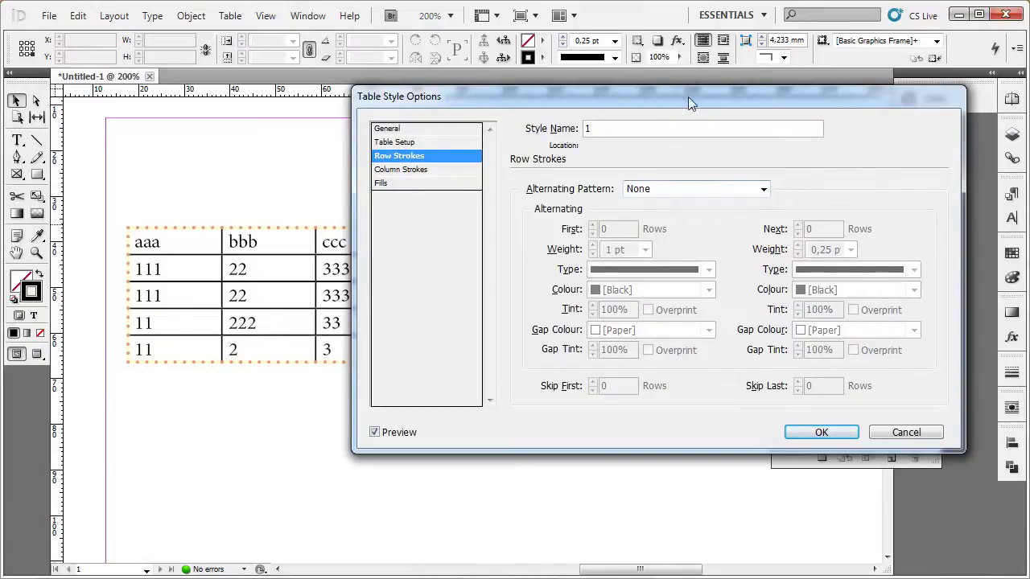
{"action": "left_click_drag", "start_coordinate": [688, 97], "coordinate": [714, 161]}
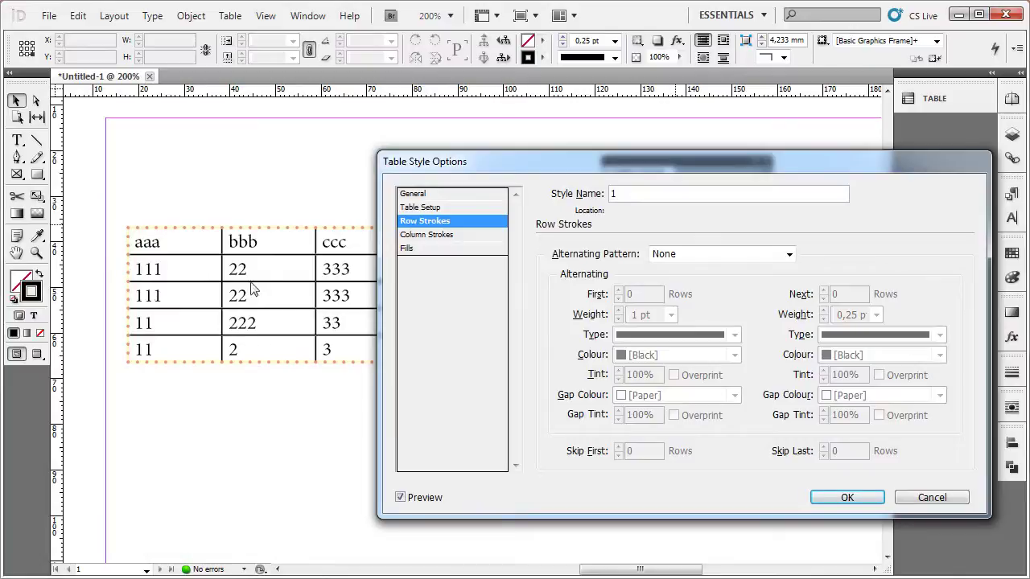
{"action": "left_click", "coordinate": [721, 256]}
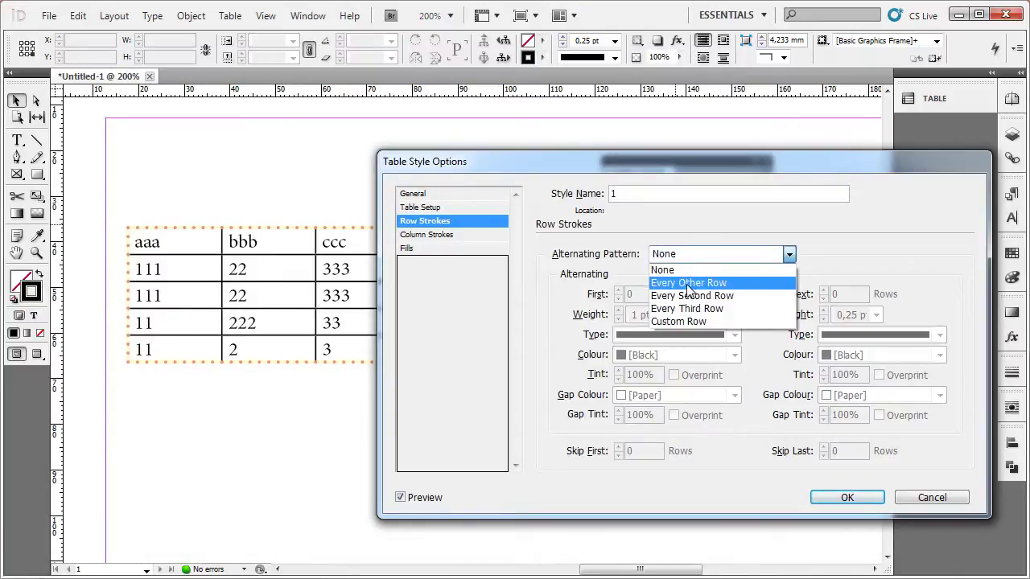
{"action": "left_click", "coordinate": [763, 285]}
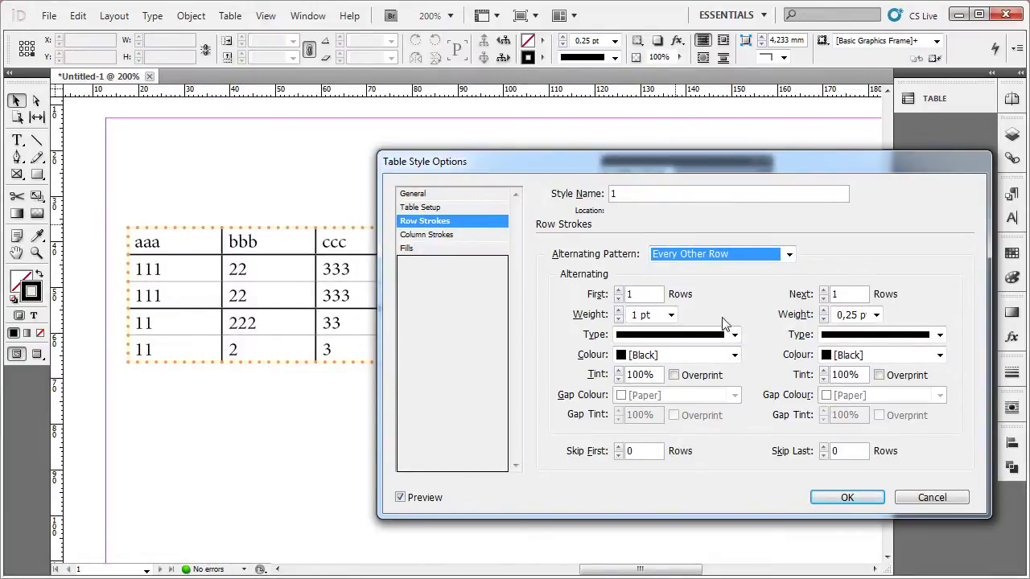
Try First row counts of up to 5 in the row stroke pattern, then return the count to 1
{"action": "left_click", "coordinate": [619, 290]}
{"action": "left_click", "coordinate": [618, 290]}
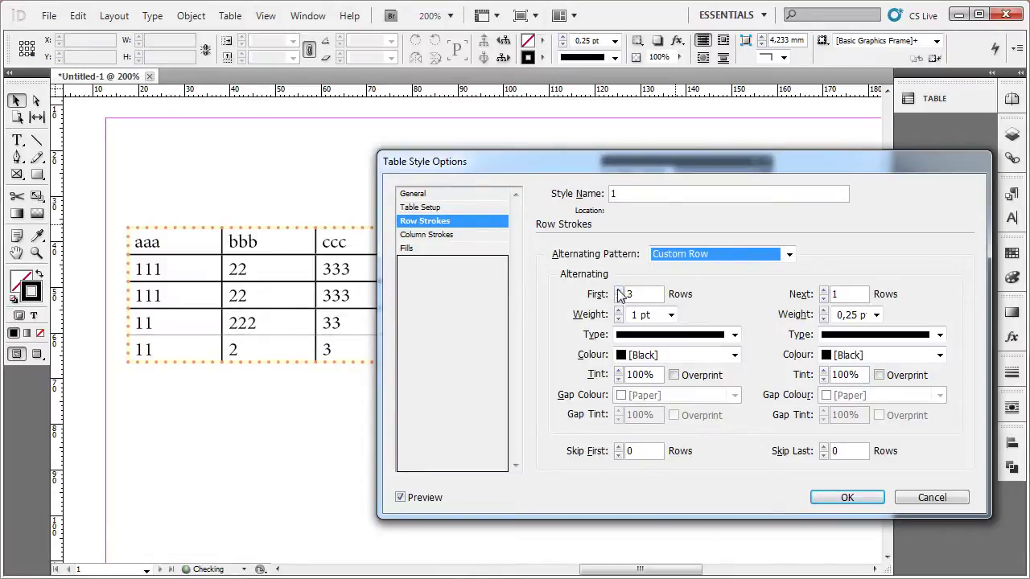
{"action": "left_click", "coordinate": [619, 299]}
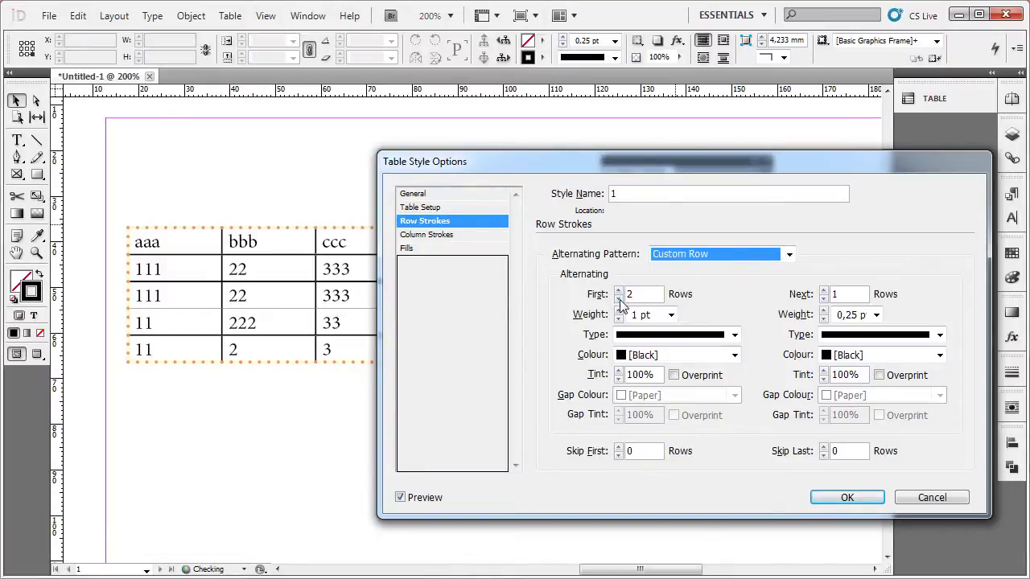
{"action": "left_click", "coordinate": [619, 298]}
{"action": "left_click", "coordinate": [620, 290]}
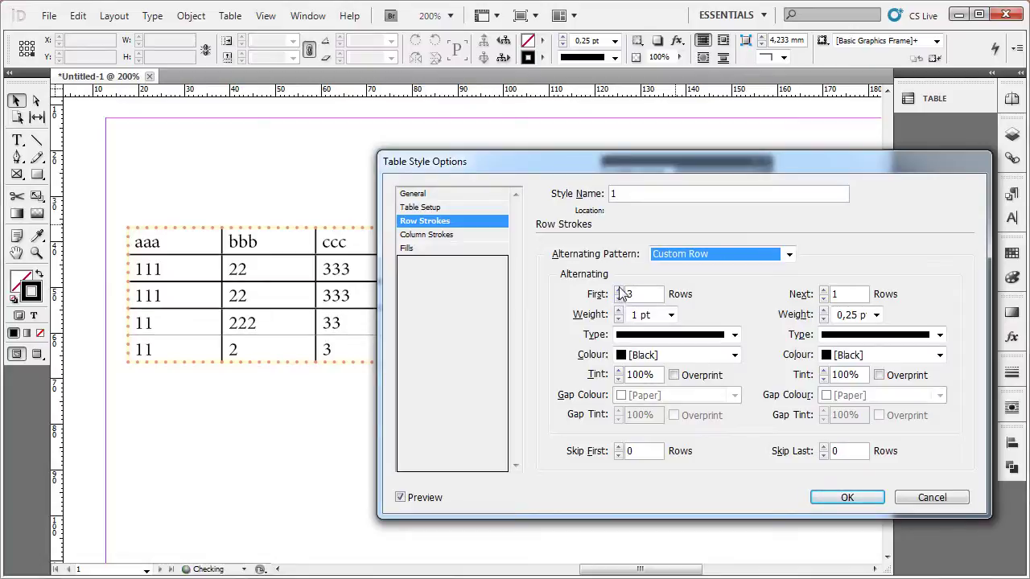
{"action": "left_click", "coordinate": [620, 291]}
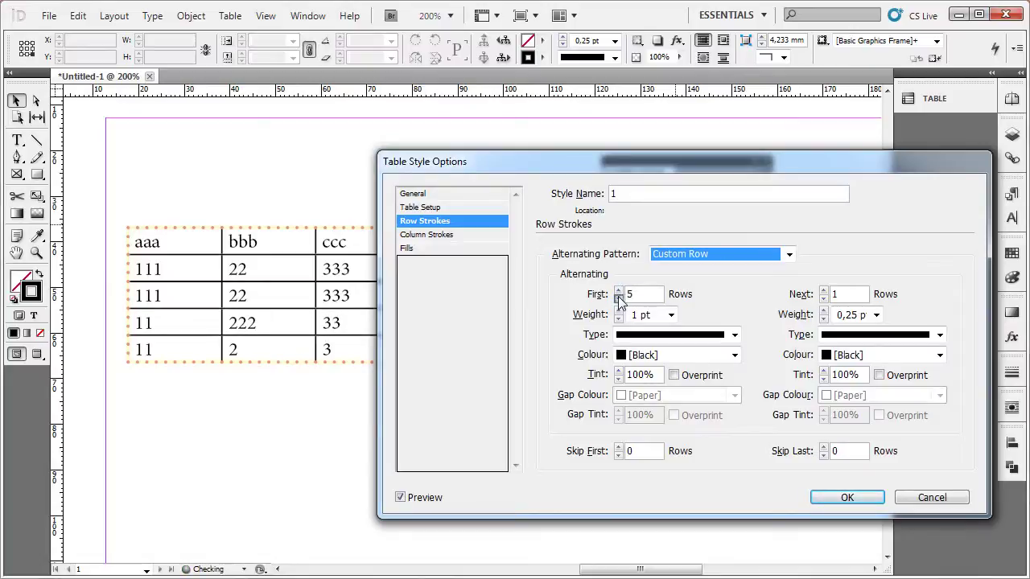
{"action": "left_click", "coordinate": [619, 299]}
{"action": "left_click", "coordinate": [619, 299]}
{"action": "left_click", "coordinate": [619, 298]}
{"action": "left_click", "coordinate": [619, 299]}
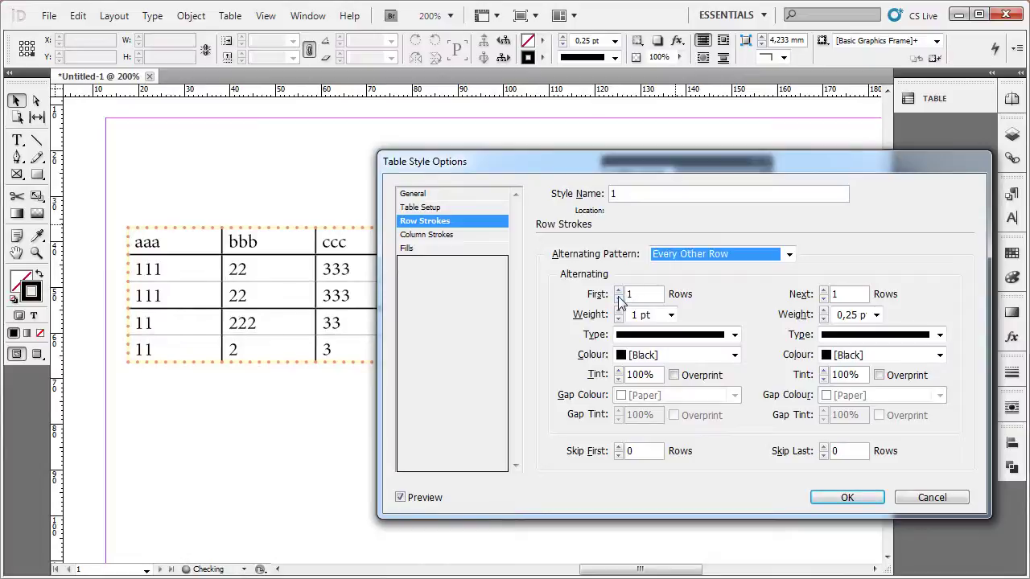
Switch the row strokes to Every Second Row and try other First and Next row counts, ending with Next at 1
{"action": "left_click", "coordinate": [736, 256]}
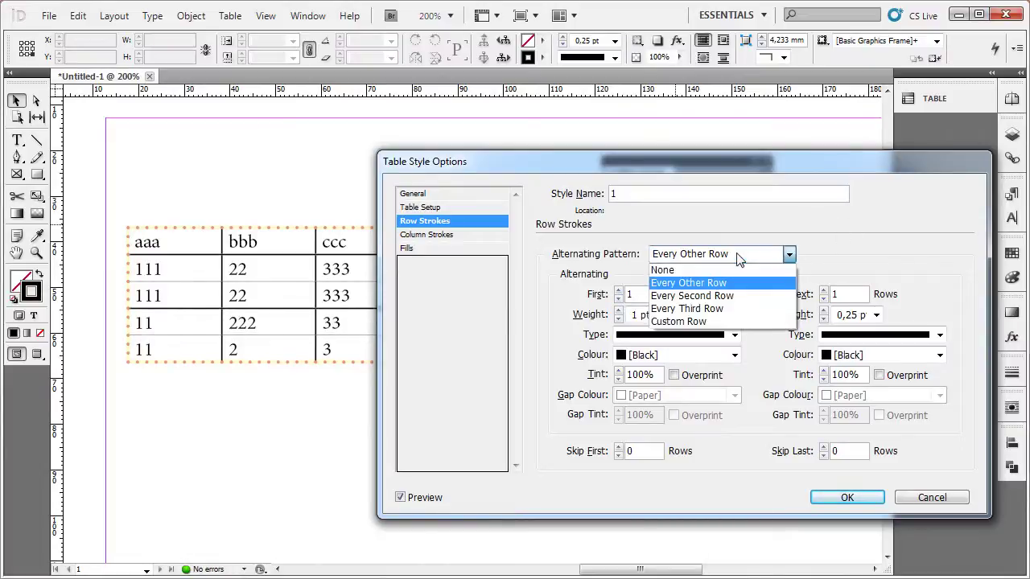
{"action": "left_click", "coordinate": [724, 296]}
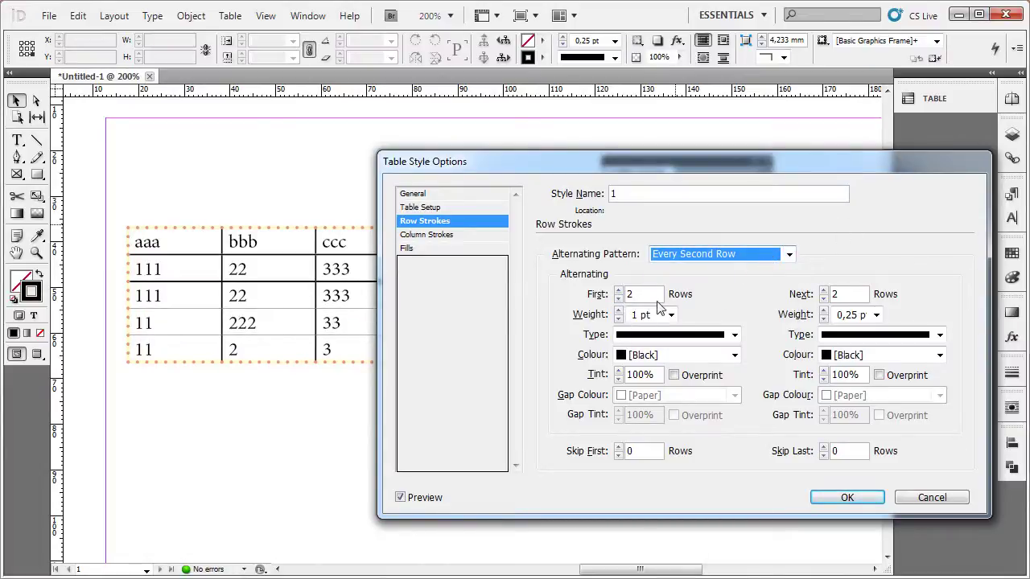
{"action": "left_click", "coordinate": [618, 299]}
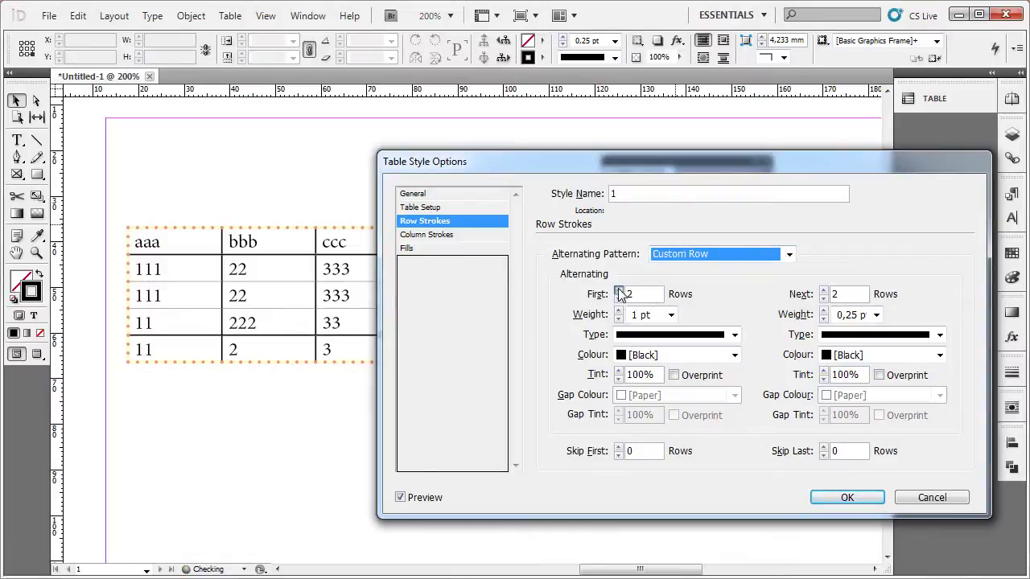
{"action": "left_click", "coordinate": [622, 294]}
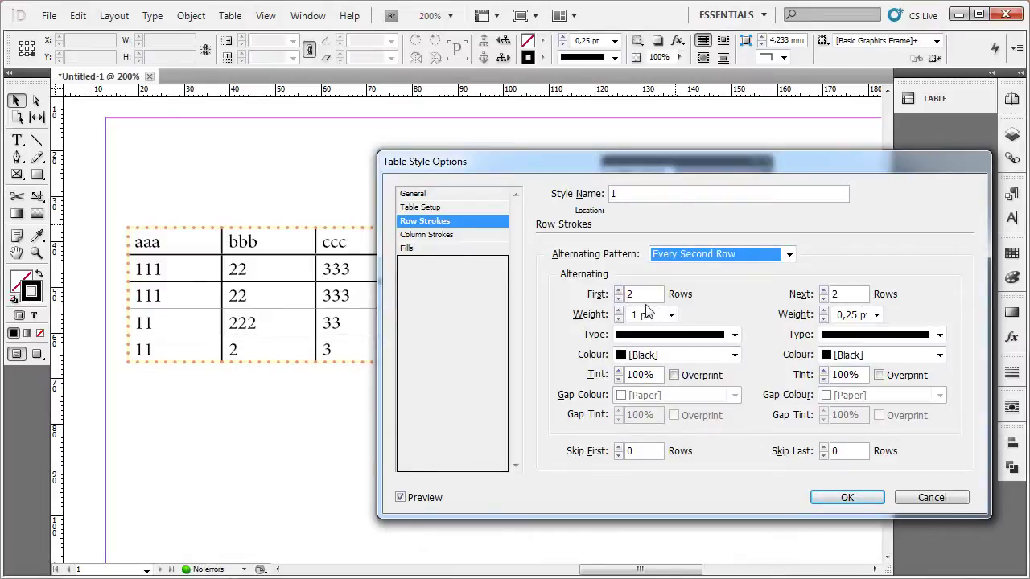
{"action": "left_click", "coordinate": [828, 298]}
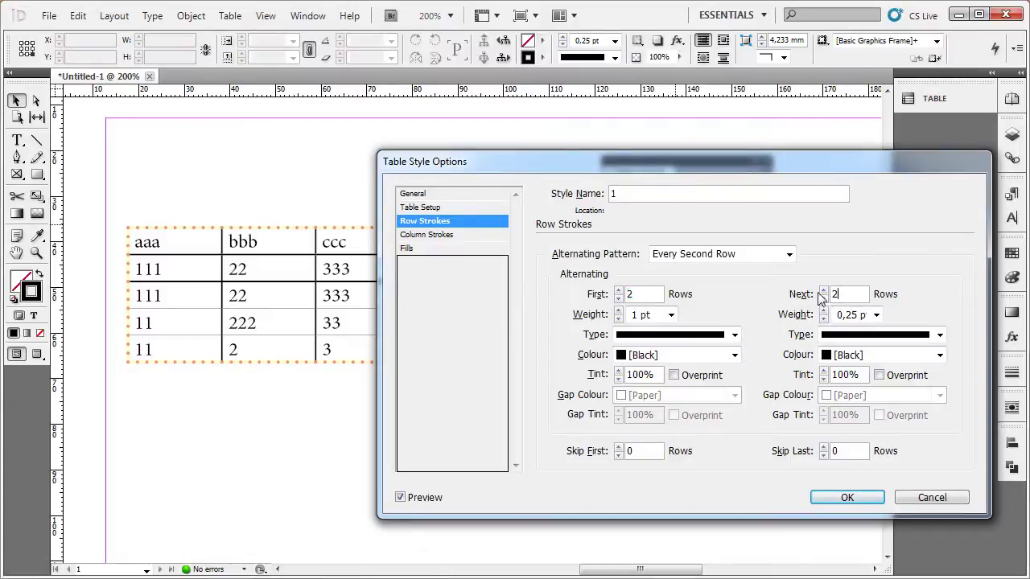
{"action": "left_click", "coordinate": [823, 291]}
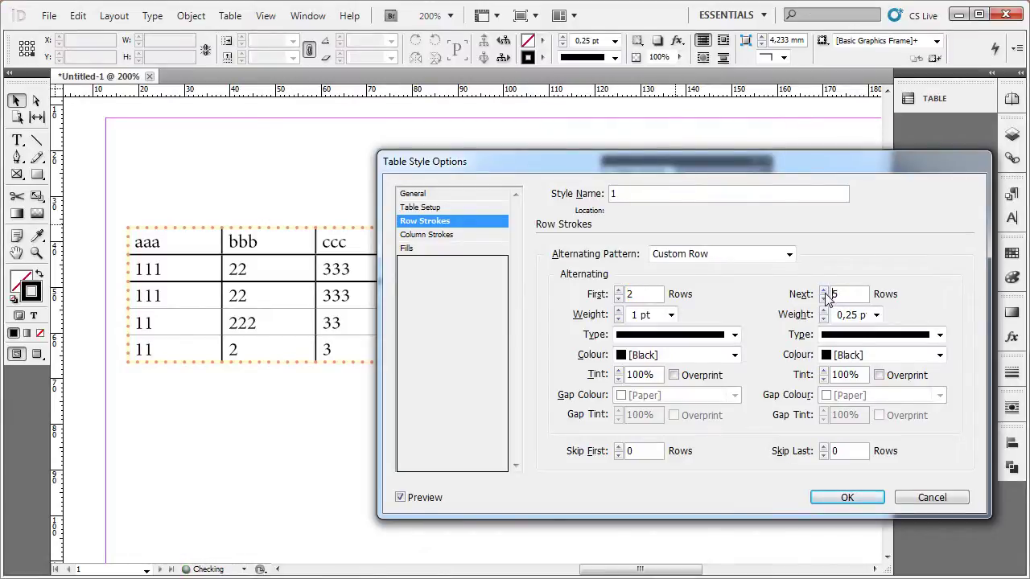
{"action": "left_click", "coordinate": [824, 298]}
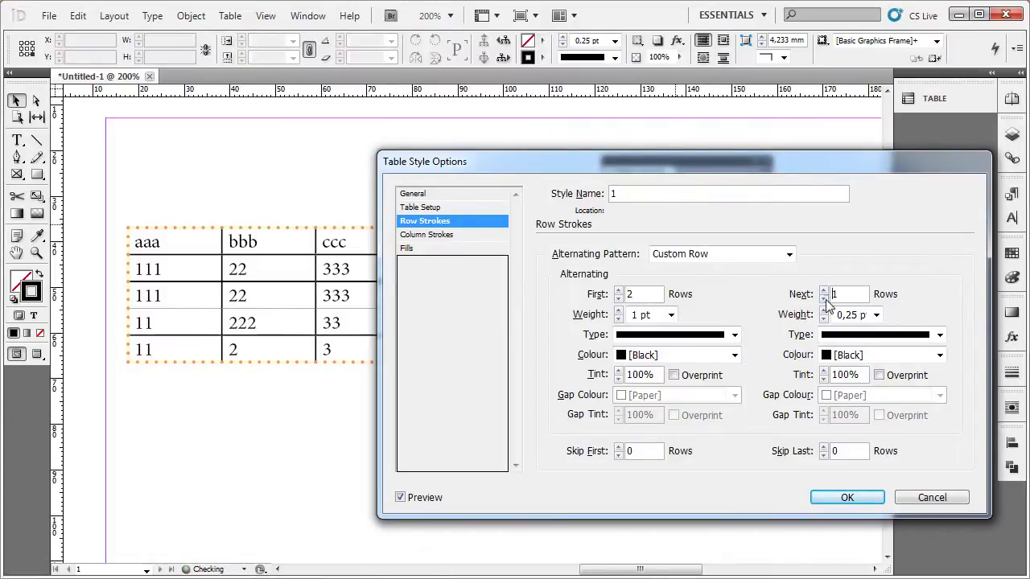
Reset the row stroke pattern to Every Second Row and set the Next count to 4 rows
{"action": "left_click", "coordinate": [724, 254]}
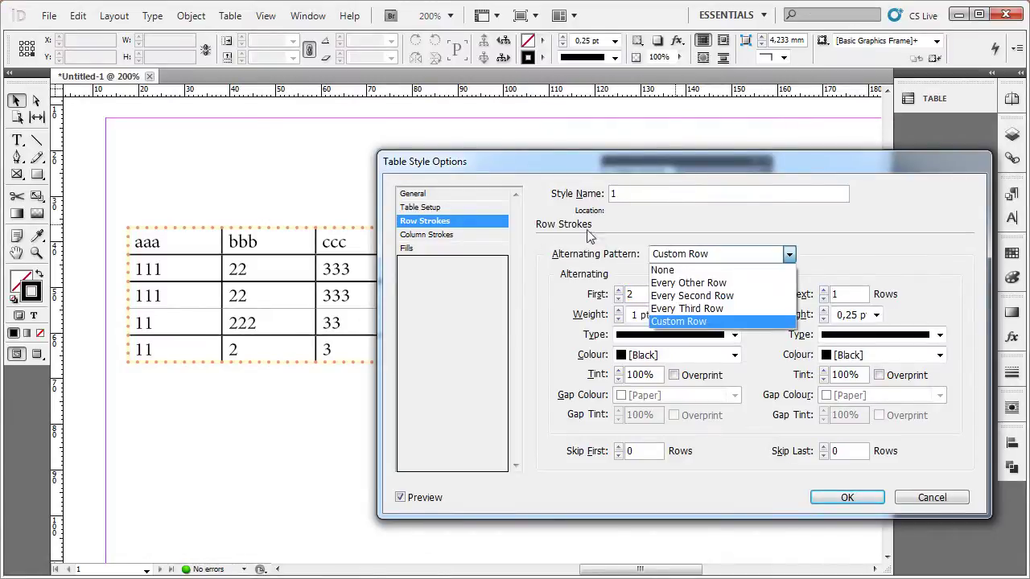
{"action": "left_click", "coordinate": [709, 296]}
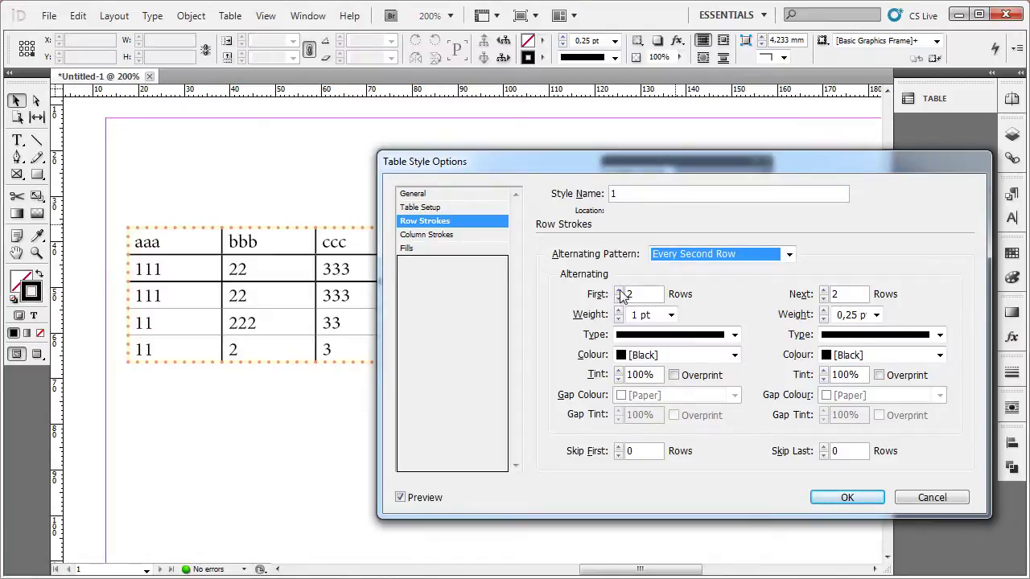
{"action": "double_click", "coordinate": [858, 302]}
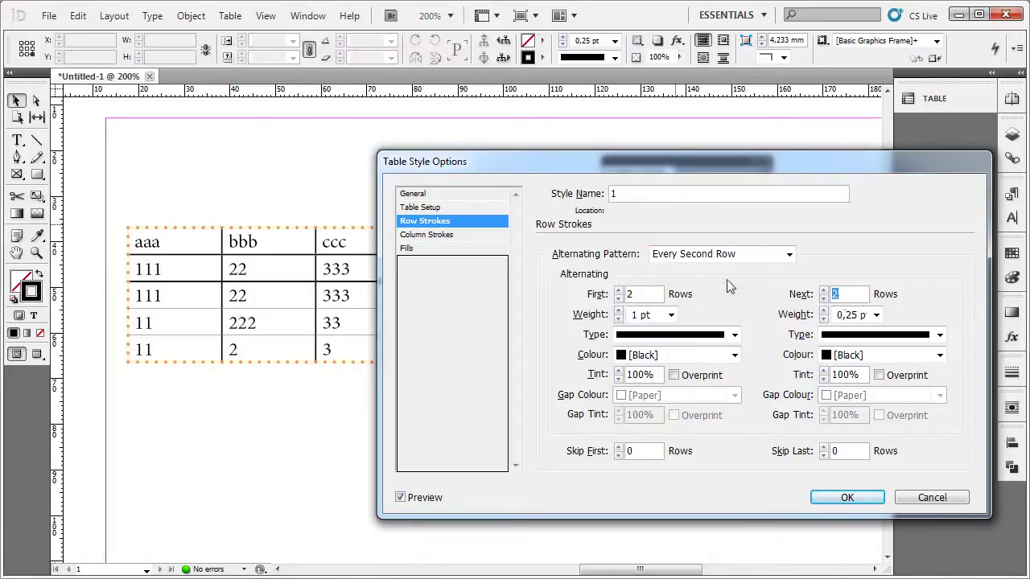
{"action": "type", "text": "4"}
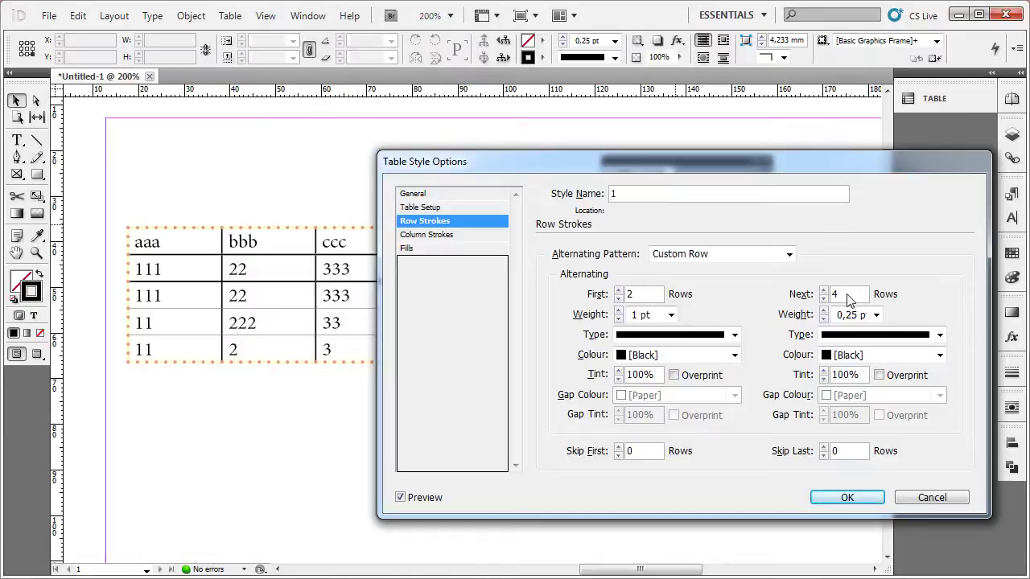
Set the weight of the first alternating row strokes to 4 pt and save table style 1
{"action": "left_click", "coordinate": [624, 313]}
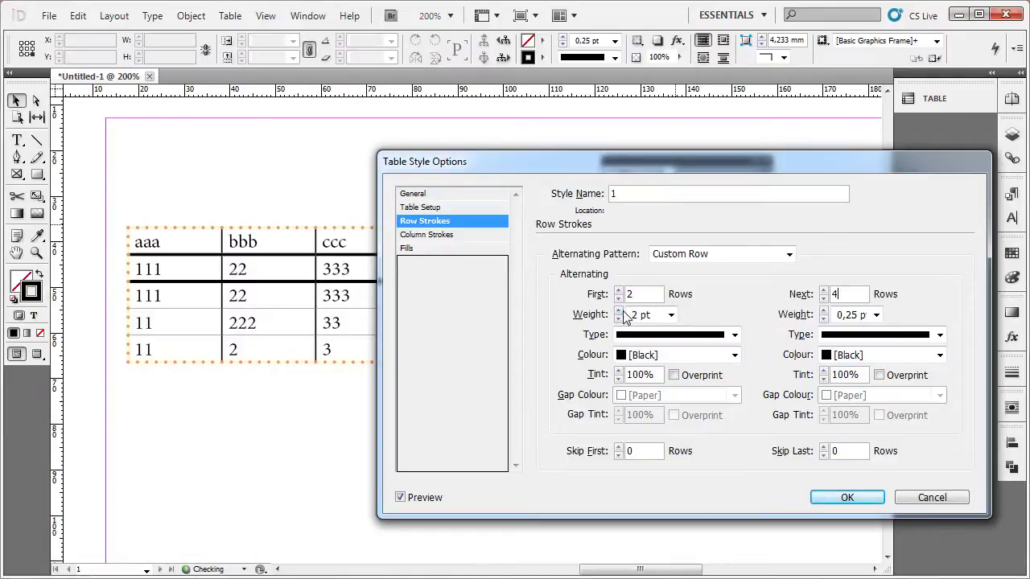
{"action": "left_click", "coordinate": [624, 313]}
{"action": "left_click", "coordinate": [619, 312]}
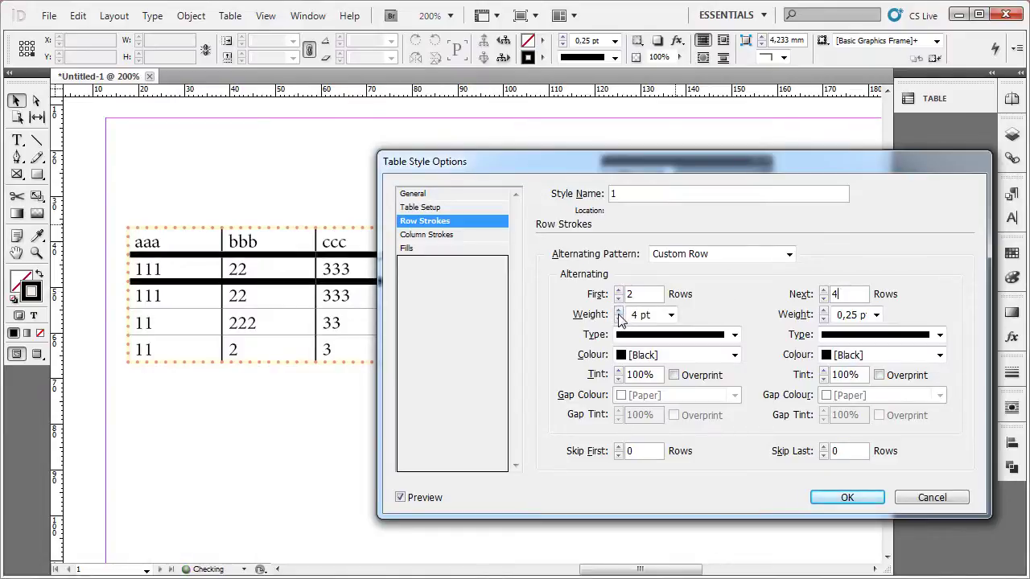
{"action": "left_click", "coordinate": [840, 497]}
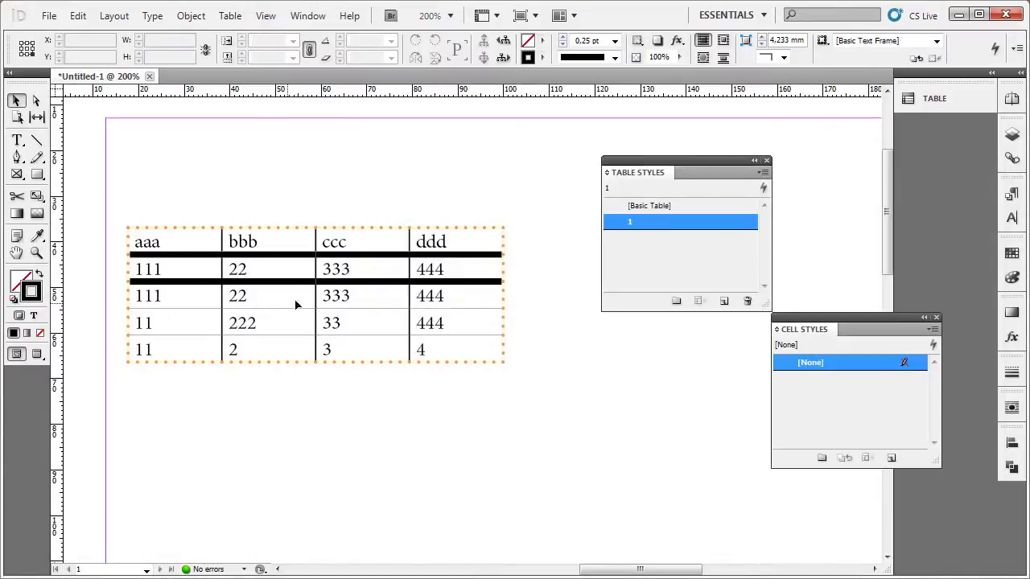
Select all cells of the table and increase its number of rows to 13
{"action": "left_click", "coordinate": [349, 362]}
{"action": "scroll", "coordinate": [346, 298], "scroll_direction": "down", "scroll_amount": 3}
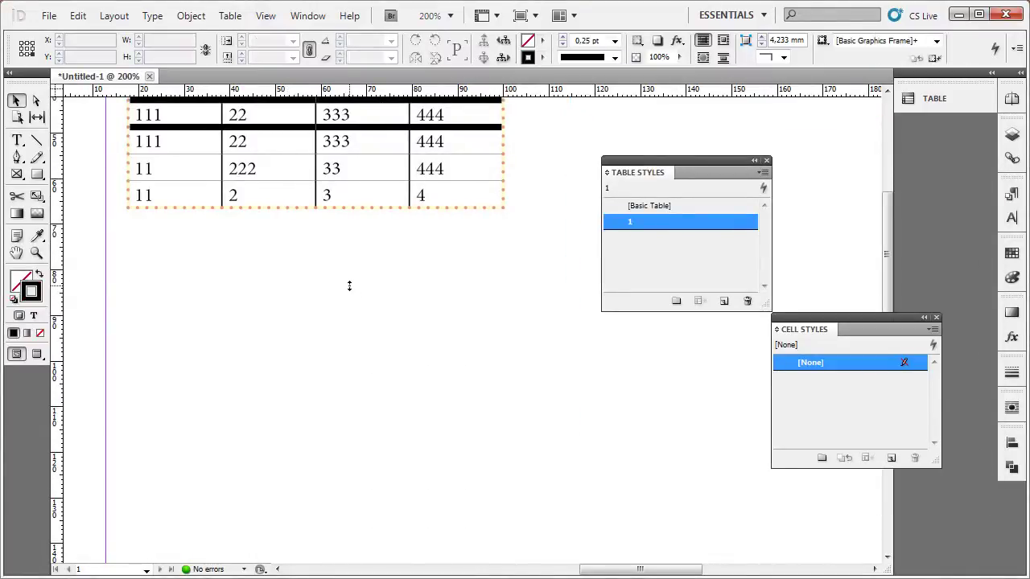
{"action": "left_click_drag", "start_coordinate": [347, 285], "coordinate": [347, 408]}
{"action": "scroll", "coordinate": [364, 379], "scroll_direction": "up", "scroll_amount": 3}
{"action": "double_click", "coordinate": [322, 329]}
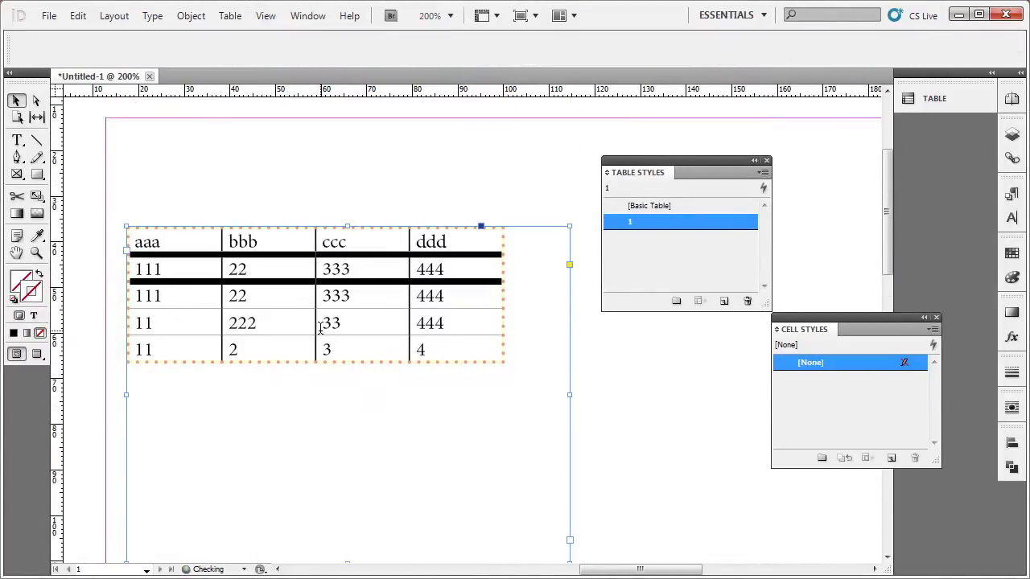
{"action": "key", "text": "Escape"}
{"action": "left_click_drag", "start_coordinate": [142, 237], "coordinate": [464, 384]}
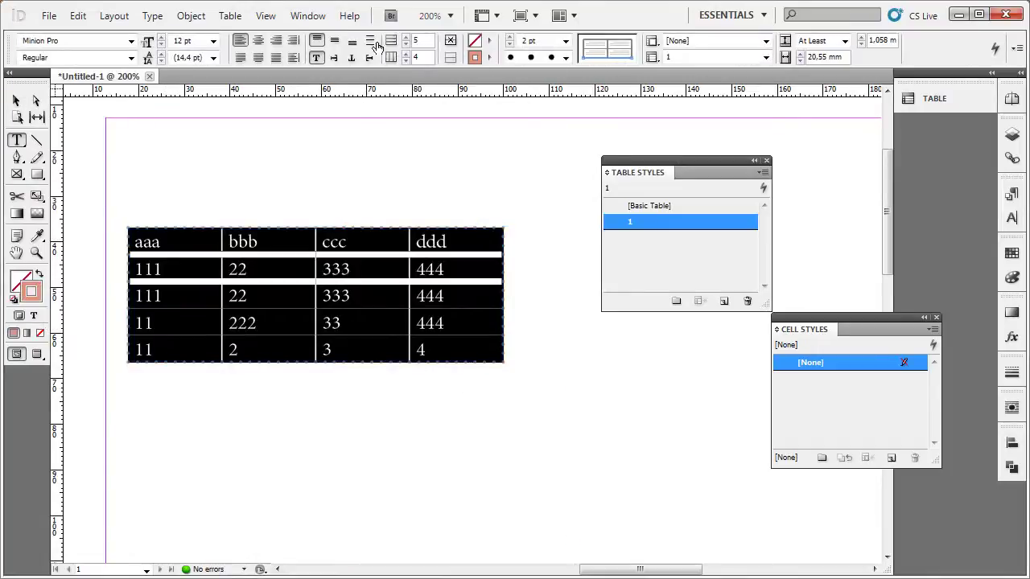
{"action": "left_click", "coordinate": [406, 38]}
{"action": "left_click", "coordinate": [405, 38]}
{"action": "left_click", "coordinate": [406, 37]}
{"action": "left_click", "coordinate": [406, 37]}
{"action": "left_click", "coordinate": [406, 38]}
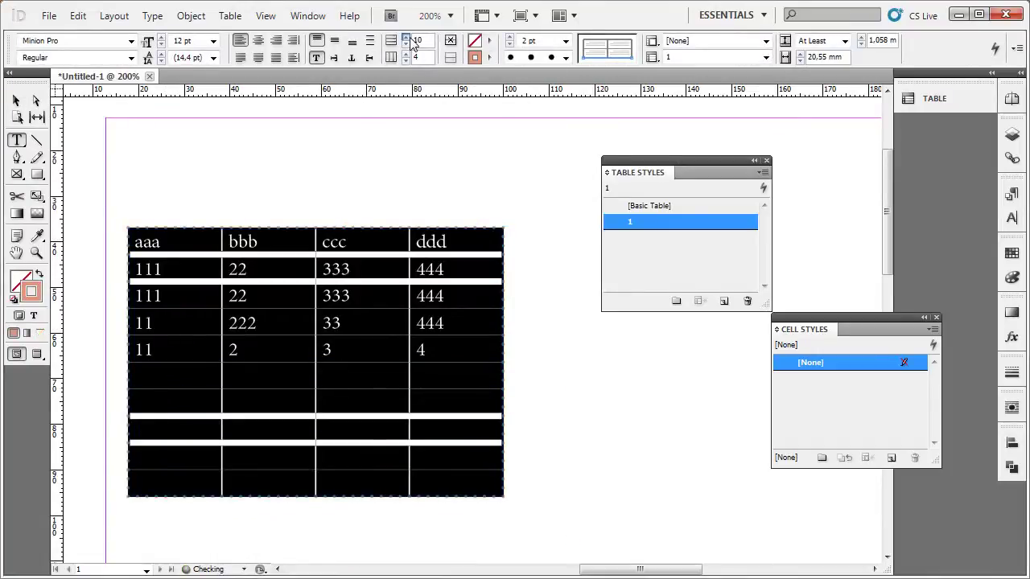
{"action": "left_click", "coordinate": [406, 38]}
{"action": "left_click", "coordinate": [405, 38]}
{"action": "left_click", "coordinate": [405, 37]}
Move the table's text frame up the page and resize it to about 93 × 80.6 mm
{"action": "key", "text": "Escape"}
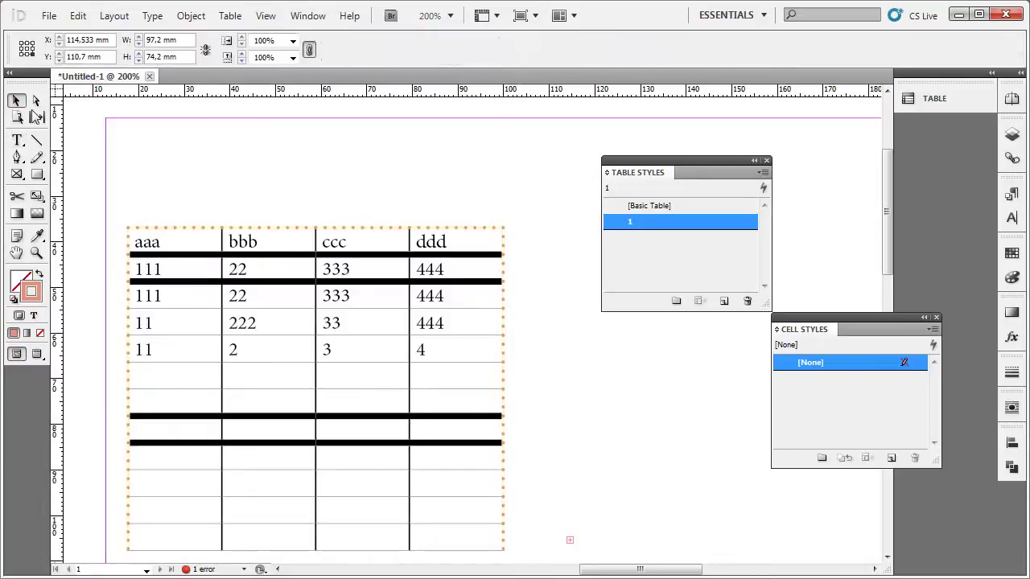
{"action": "left_click_drag", "start_coordinate": [409, 383], "coordinate": [412, 305]}
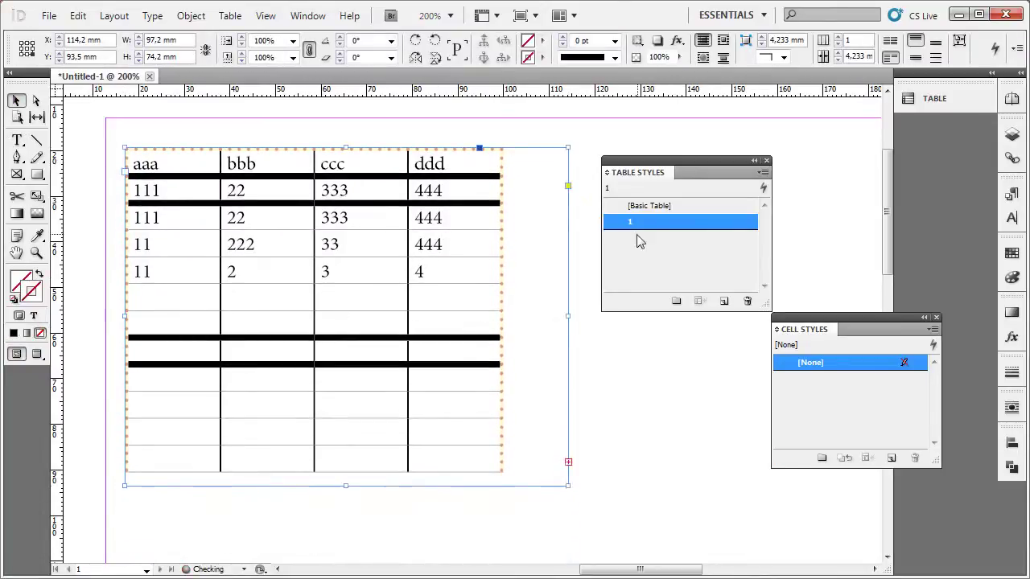
{"action": "left_click_drag", "start_coordinate": [564, 487], "coordinate": [547, 467]}
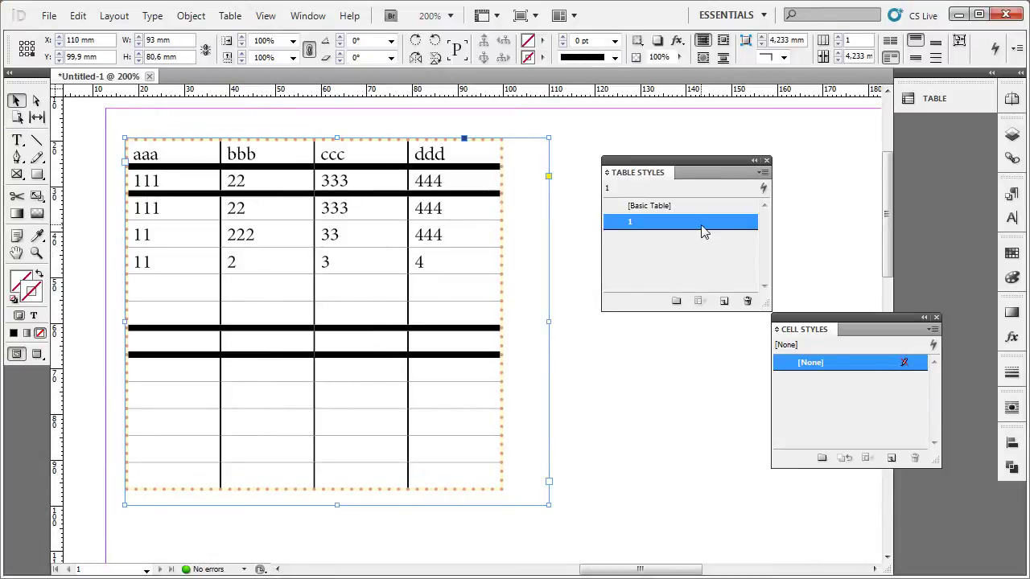
In table style 1, set the first alternating row strokes to Thick - Thin and the next ones to Thin - Thick
{"action": "double_click", "coordinate": [692, 221]}
{"action": "left_click", "coordinate": [462, 208]}
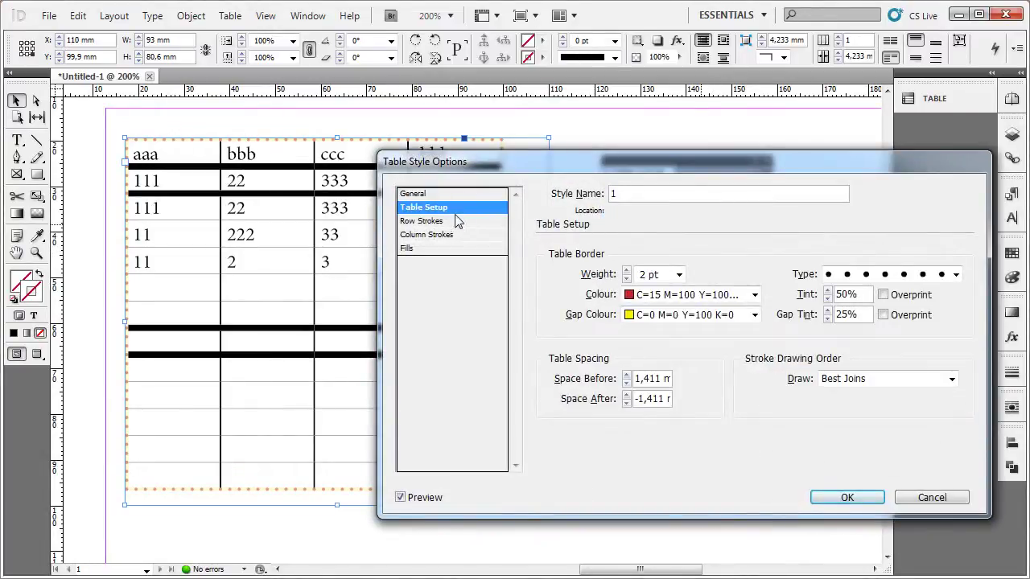
{"action": "left_click", "coordinate": [455, 222]}
{"action": "mouse_move", "coordinate": [731, 165]}
{"action": "left_mouse_down"}
{"action": "mouse_move", "coordinate": [715, 130]}
{"action": "mouse_move", "coordinate": [716, 140]}
{"action": "left_mouse_up"}
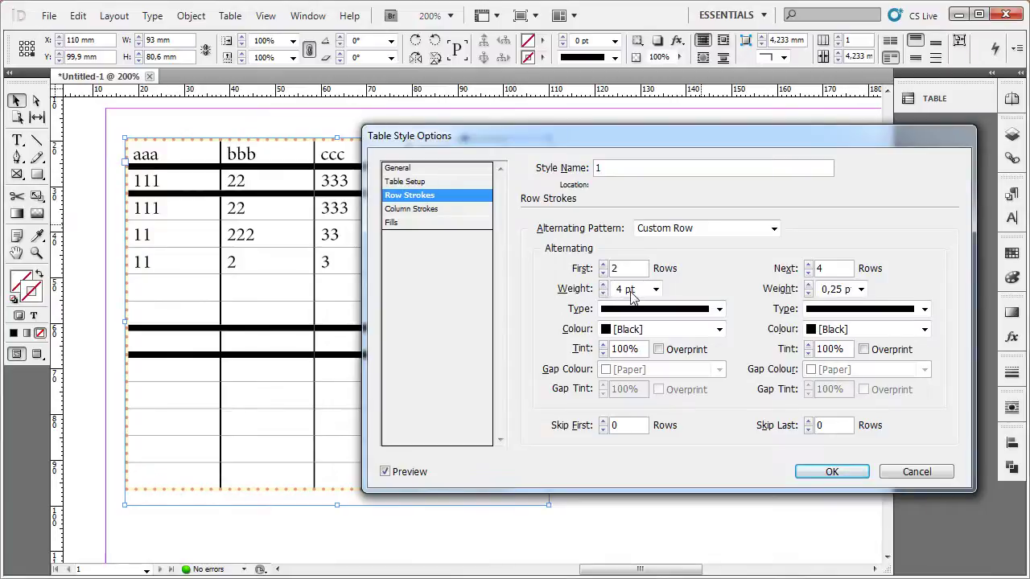
{"action": "left_click", "coordinate": [719, 309]}
{"action": "left_click", "coordinate": [653, 362]}
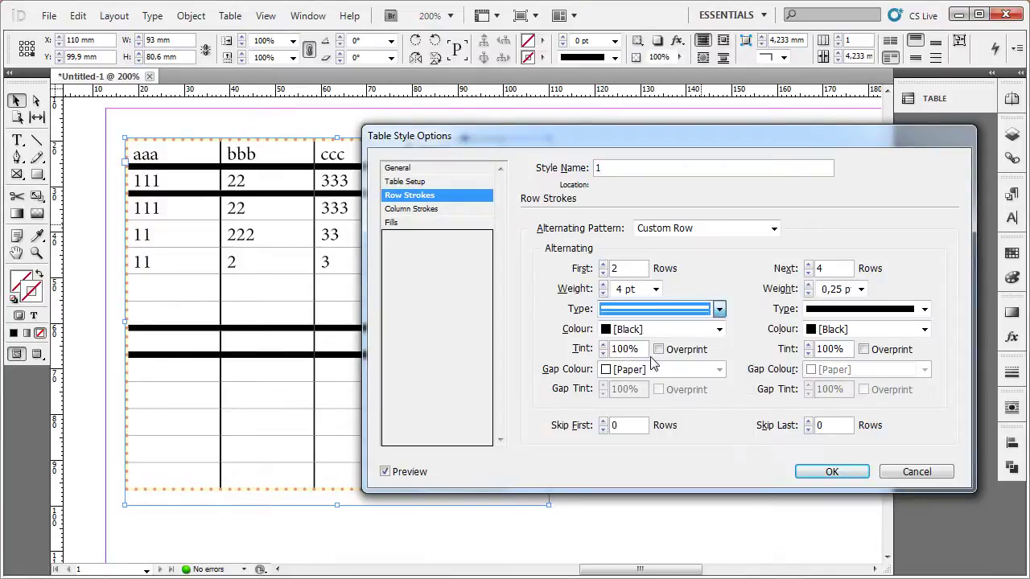
{"action": "left_click", "coordinate": [923, 309]}
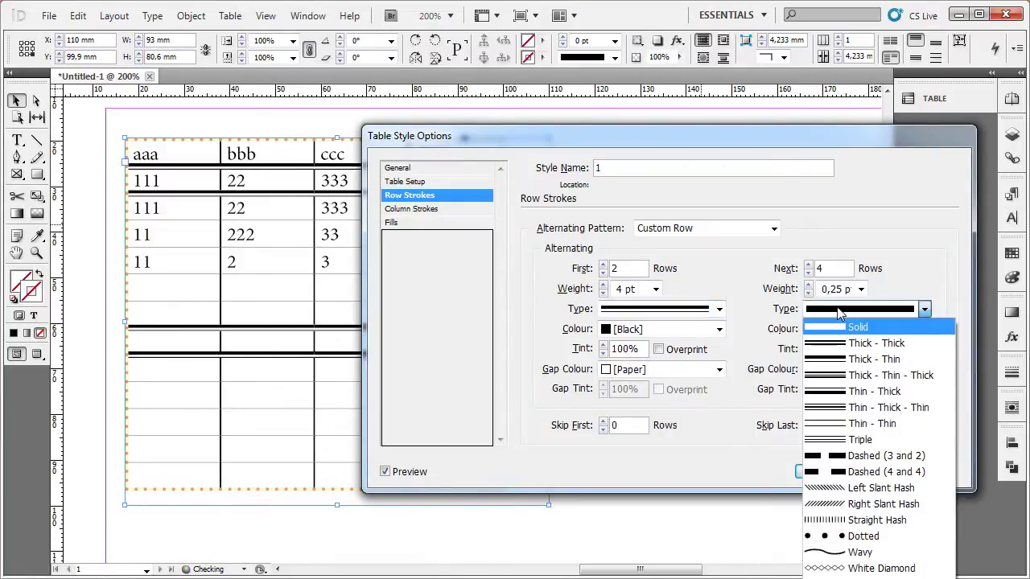
{"action": "left_click", "coordinate": [845, 392]}
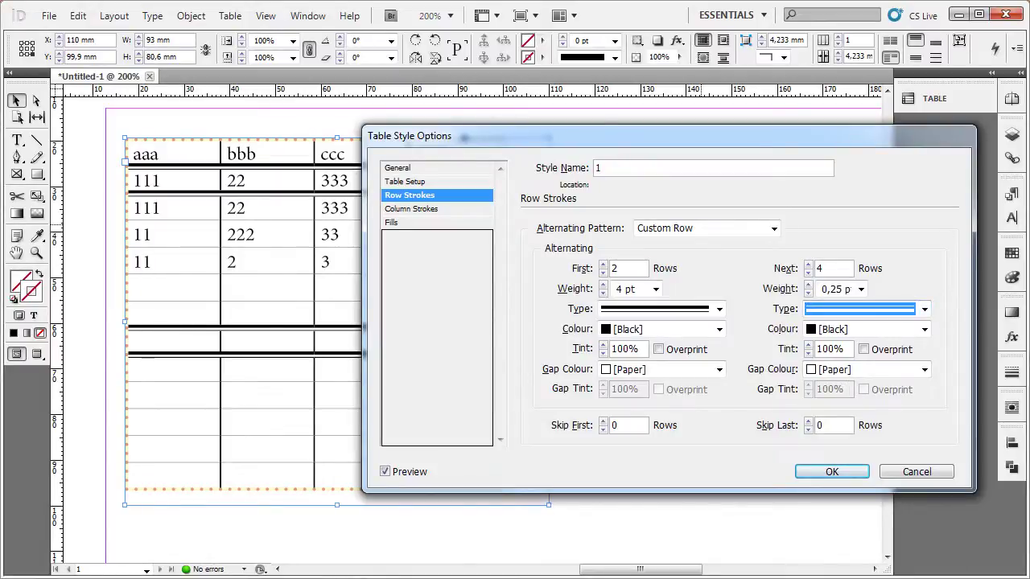
Colour the next alternating row strokes magenta (C=0 M=100 Y=0) and the first ones green (C=75 M=5 Y=100)
{"action": "left_click", "coordinate": [844, 329]}
{"action": "left_click", "coordinate": [849, 427]}
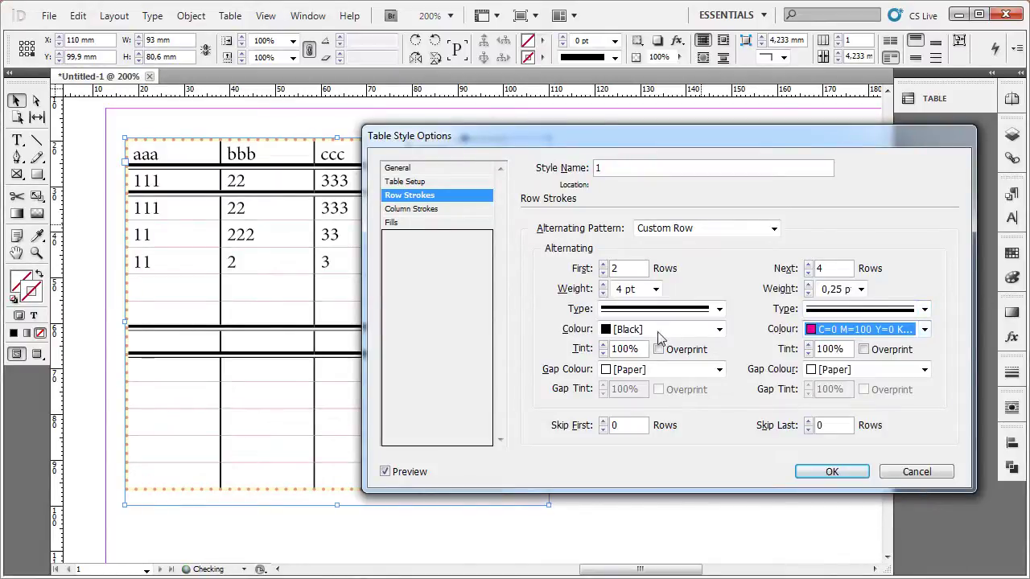
{"action": "left_click", "coordinate": [663, 330]}
{"action": "left_click", "coordinate": [647, 476]}
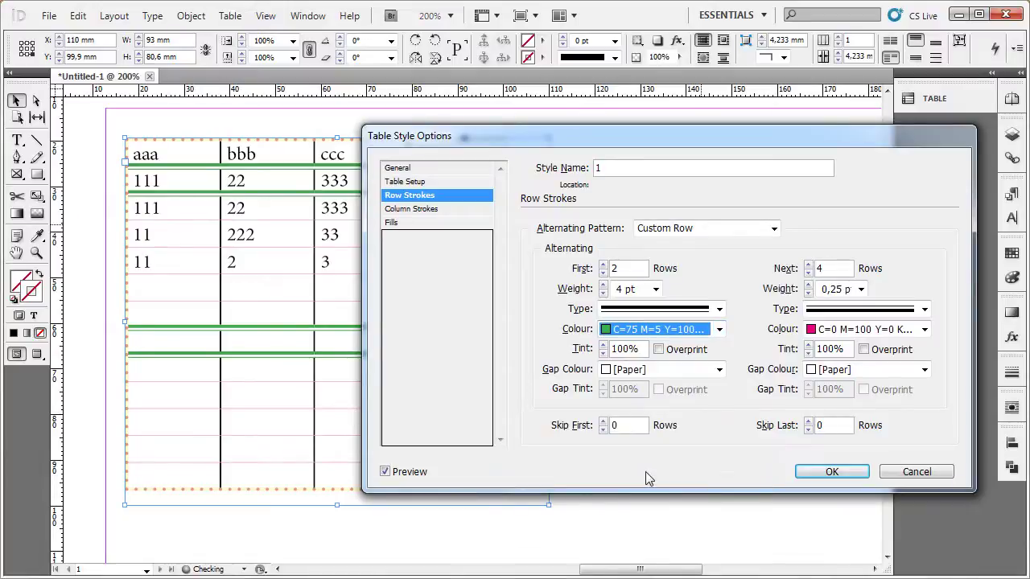
Reduce the tint of the first alternating row strokes to 60%
{"action": "left_click", "coordinate": [603, 354]}
{"action": "left_click", "coordinate": [604, 355]}
{"action": "left_click", "coordinate": [603, 355]}
{"action": "left_click", "coordinate": [603, 354]}
{"action": "left_click", "coordinate": [603, 355]}
{"action": "left_click", "coordinate": [604, 355]}
{"action": "left_click", "coordinate": [603, 354]}
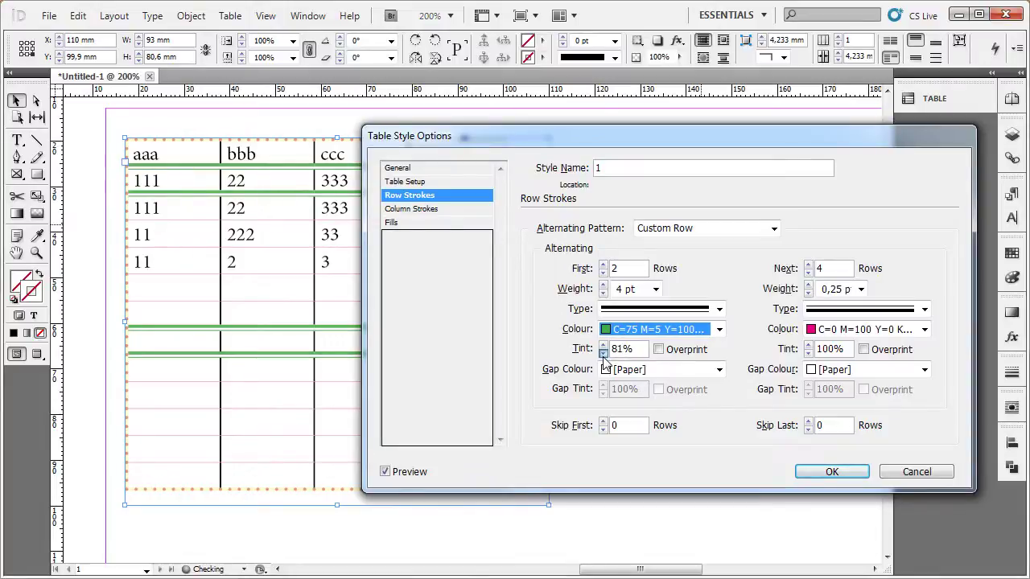
{"action": "left_click", "coordinate": [603, 355]}
{"action": "left_click", "coordinate": [603, 355]}
{"action": "left_click", "coordinate": [604, 354]}
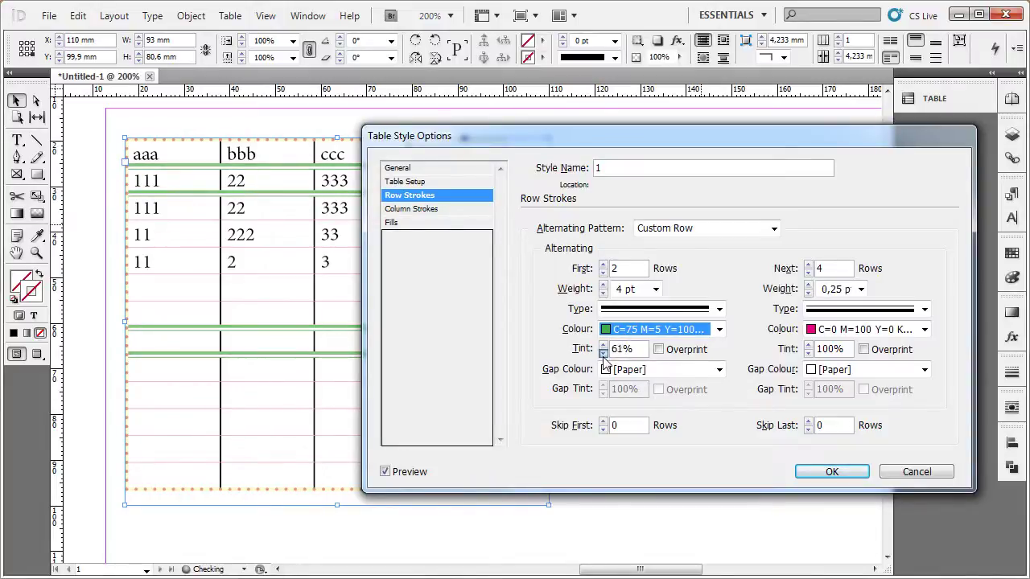
{"action": "left_click", "coordinate": [603, 354]}
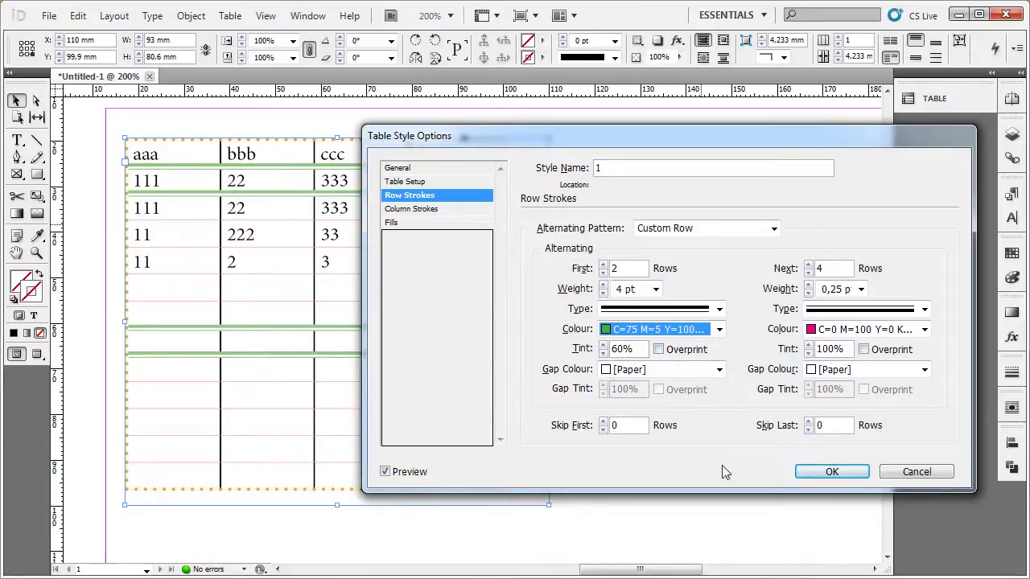
Set the weight of the next alternating row strokes to 4 pt and reselect green for the first ones
{"action": "left_click", "coordinate": [633, 271]}
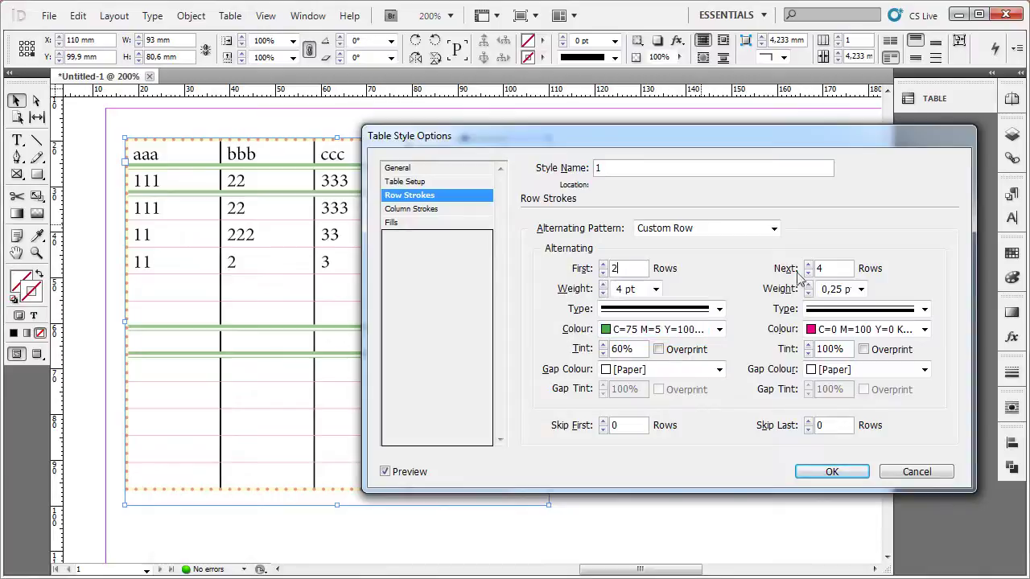
{"action": "left_click", "coordinate": [841, 274]}
{"action": "left_click", "coordinate": [809, 286]}
{"action": "left_click", "coordinate": [808, 285]}
{"action": "left_click", "coordinate": [809, 286]}
{"action": "left_click", "coordinate": [809, 286]}
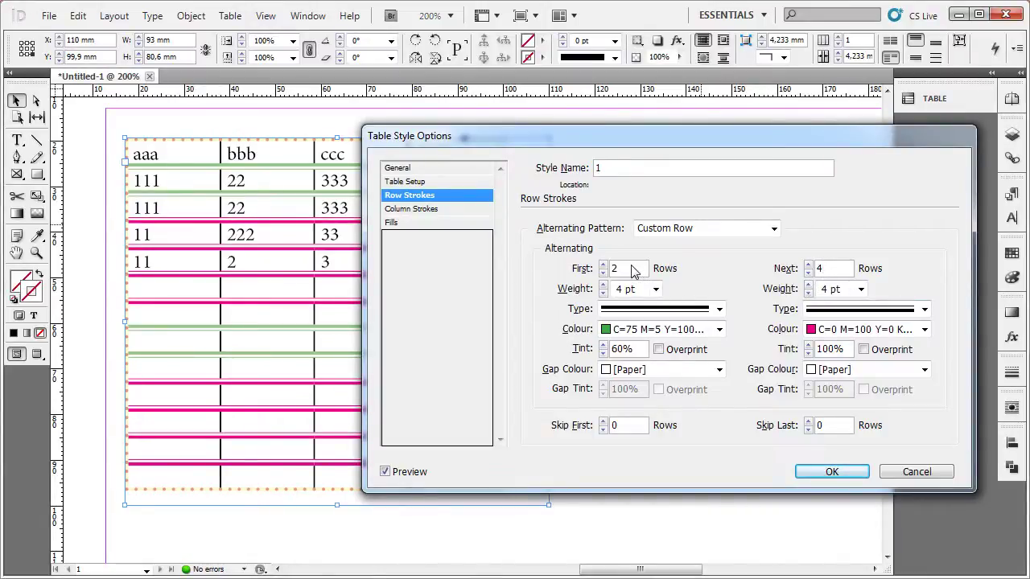
{"action": "left_click", "coordinate": [630, 329]}
{"action": "left_click", "coordinate": [651, 475]}
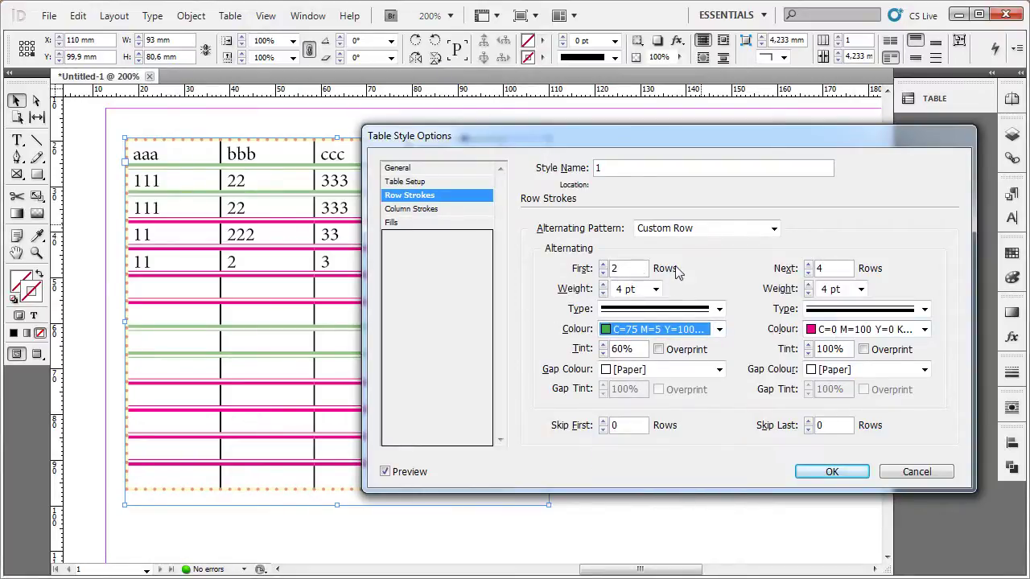
Give the column strokes an Every Other Column pattern, with First and Next both at 1 column
{"action": "left_click", "coordinate": [455, 209]}
{"action": "left_click_drag", "start_coordinate": [494, 152], "coordinate": [448, 219]}
{"action": "left_click", "coordinate": [633, 294]}
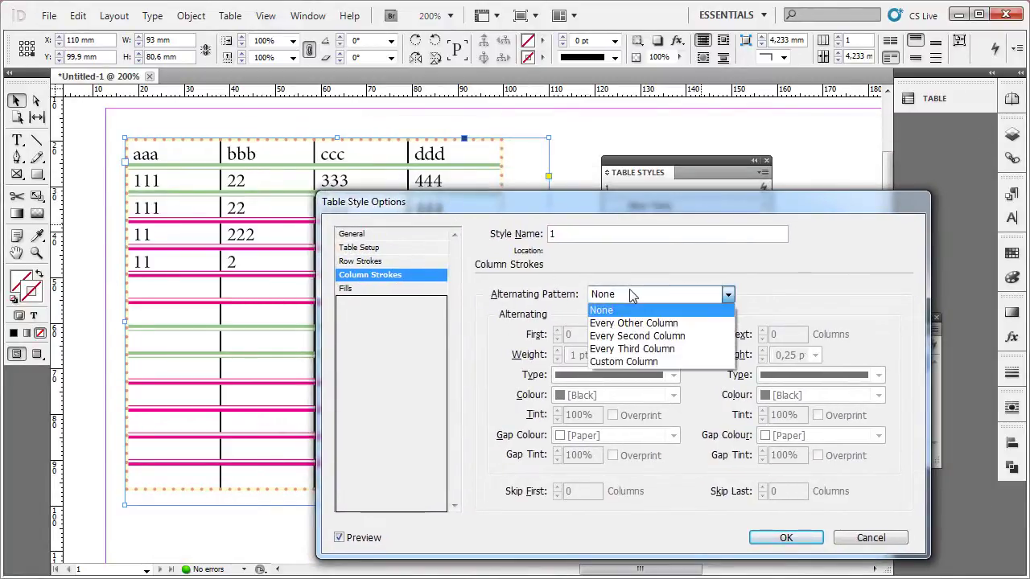
{"action": "left_click", "coordinate": [635, 336]}
{"action": "left_click", "coordinate": [559, 340]}
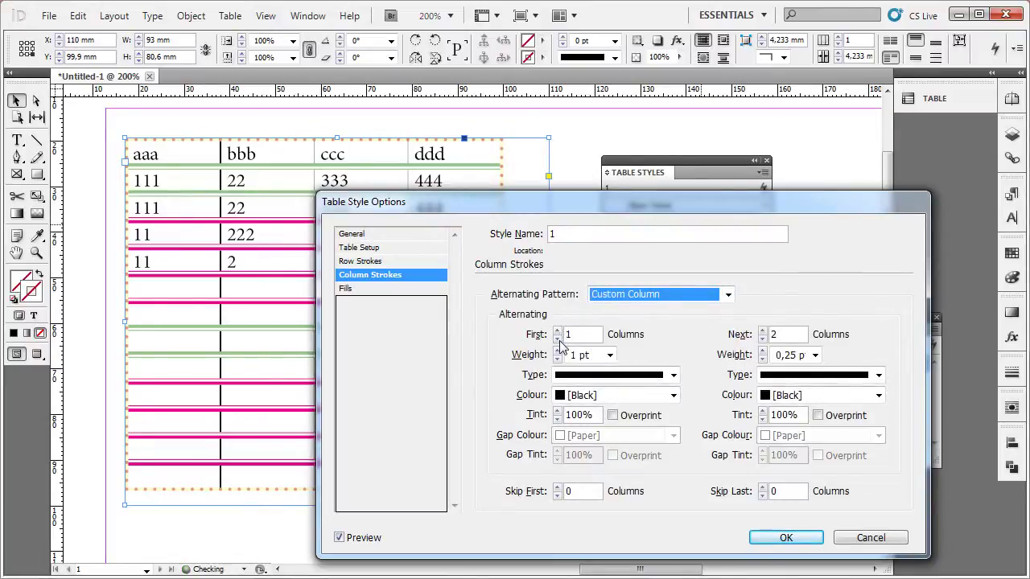
{"action": "left_click", "coordinate": [762, 338]}
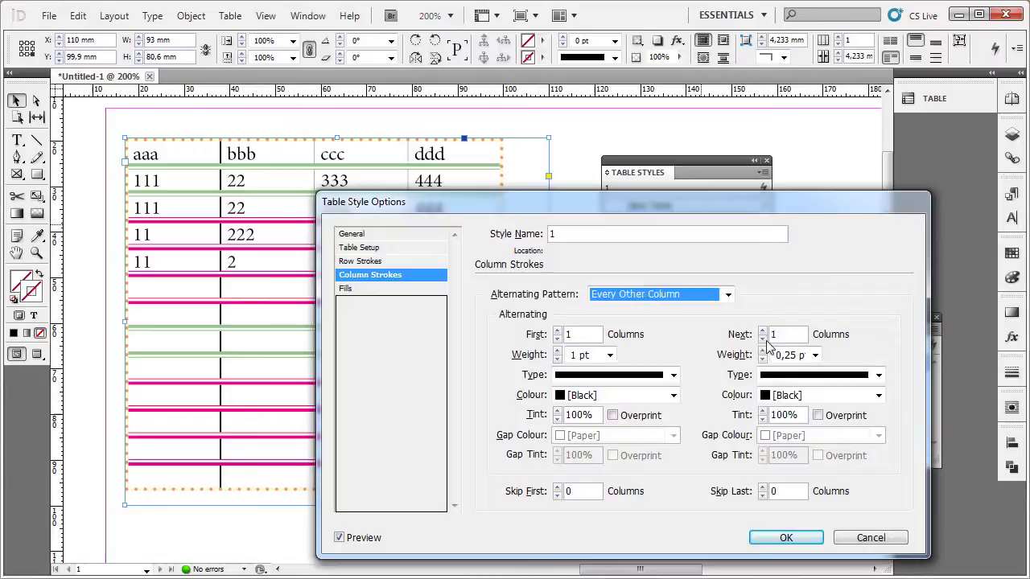
Set the weight of the first alternating column strokes to 4 pt and of the next ones to 2 pt
{"action": "left_click", "coordinate": [558, 351]}
{"action": "left_click", "coordinate": [557, 352]}
{"action": "left_click", "coordinate": [558, 351]}
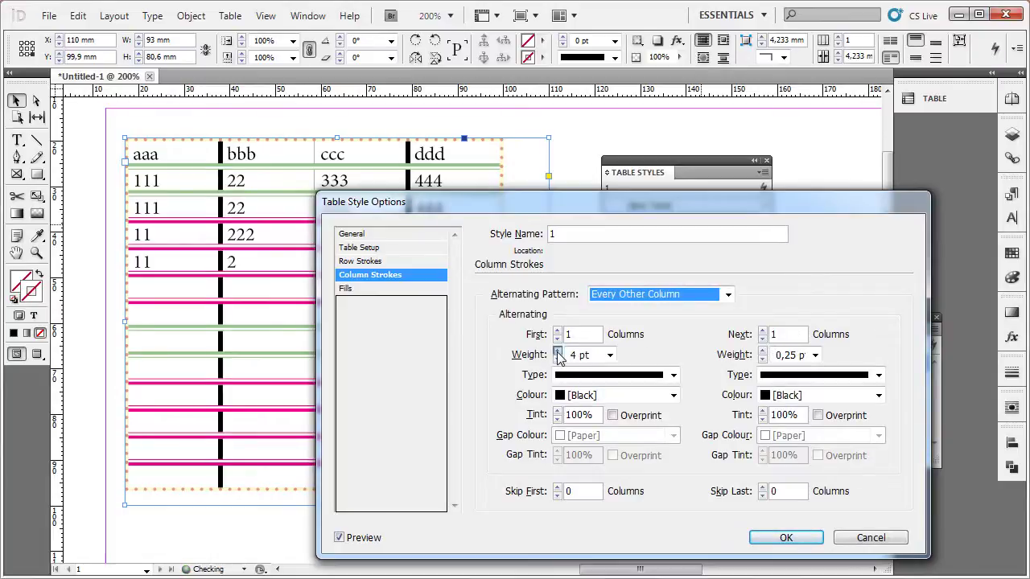
{"action": "left_click", "coordinate": [761, 351]}
{"action": "left_click", "coordinate": [761, 351]}
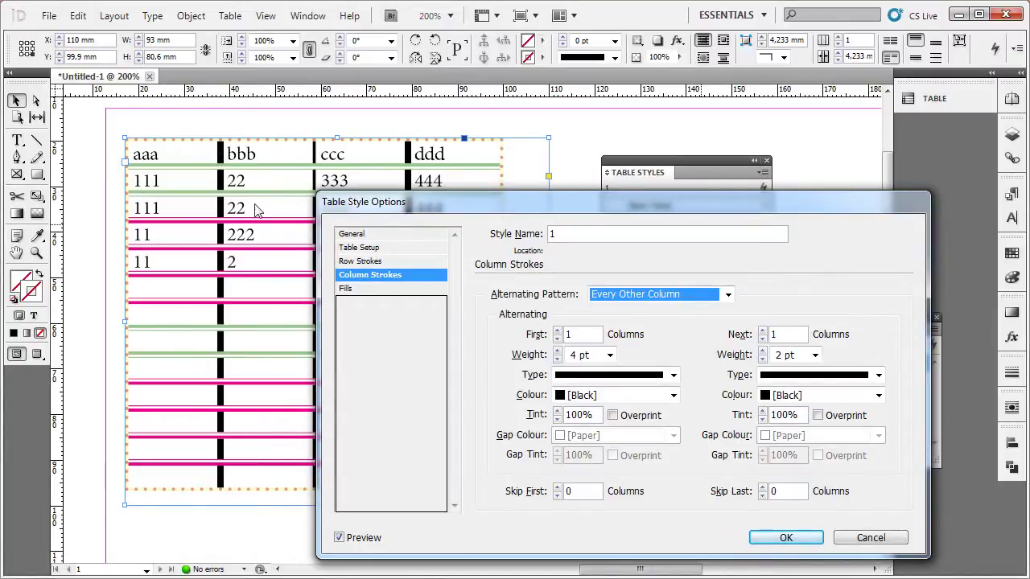
Apply a Custom Row alternating pattern to the fills of table style 1
{"action": "left_click_drag", "start_coordinate": [648, 205], "coordinate": [683, 161]}
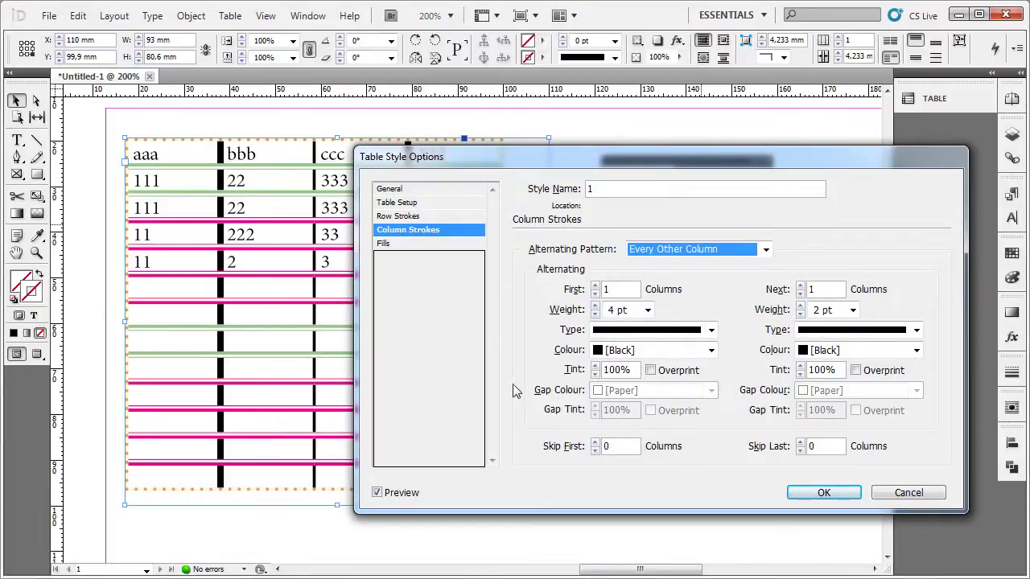
{"action": "left_click", "coordinate": [431, 244]}
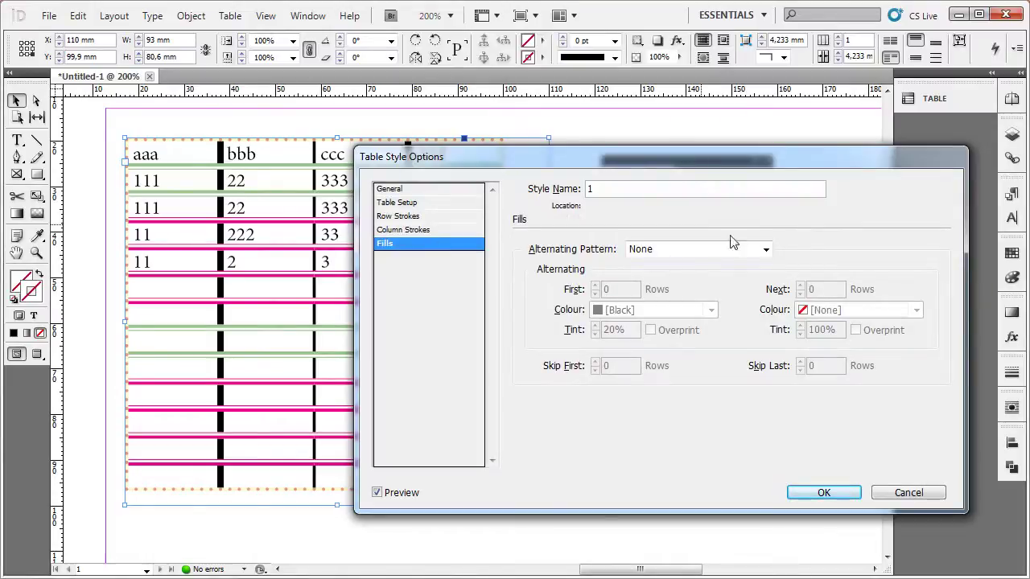
{"action": "mouse_move", "coordinate": [689, 164]}
{"action": "left_mouse_down"}
{"action": "mouse_move", "coordinate": [679, 250]}
{"action": "mouse_move", "coordinate": [678, 181]}
{"action": "left_mouse_up"}
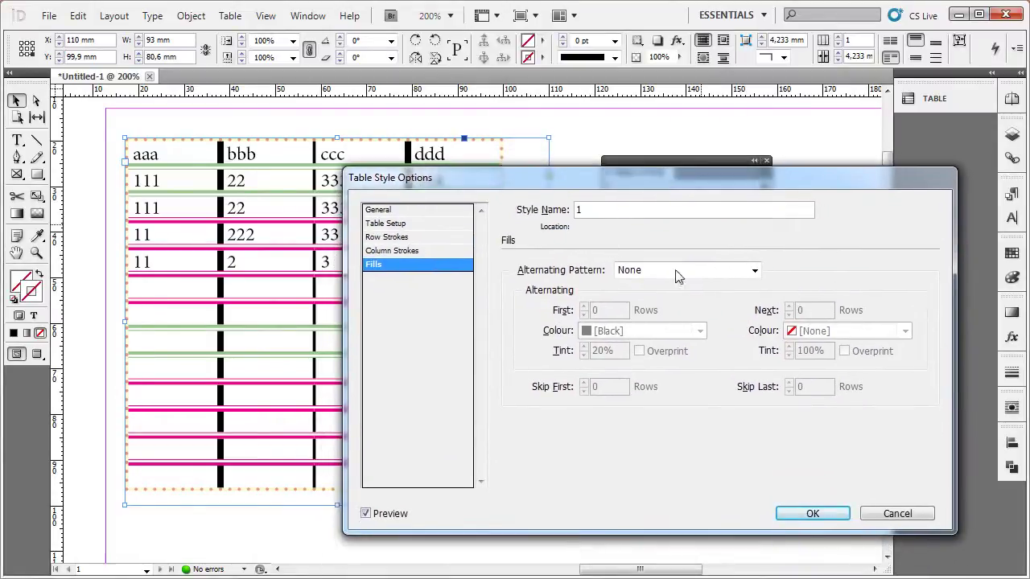
{"action": "left_click", "coordinate": [732, 270]}
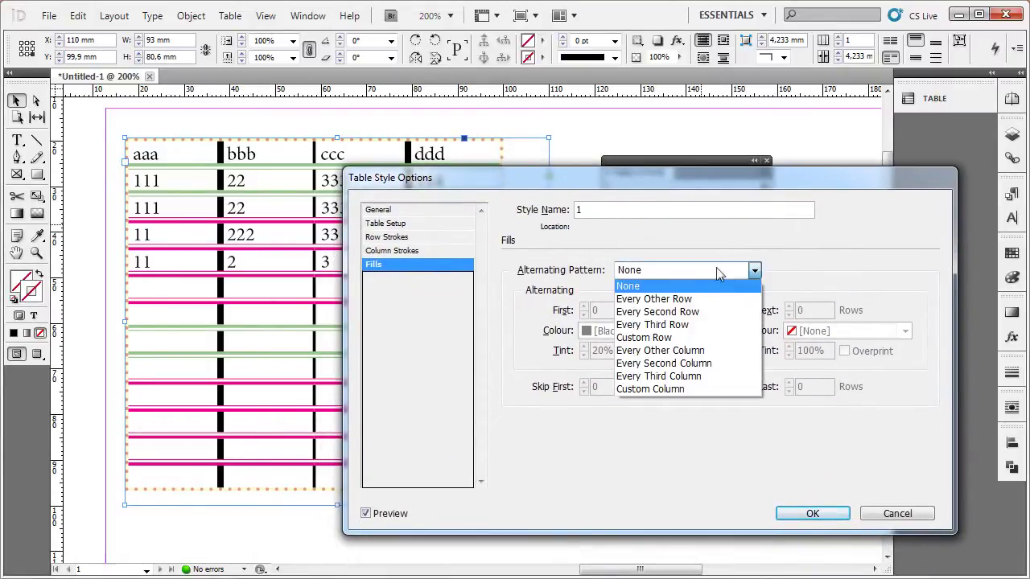
{"action": "left_click", "coordinate": [692, 337]}
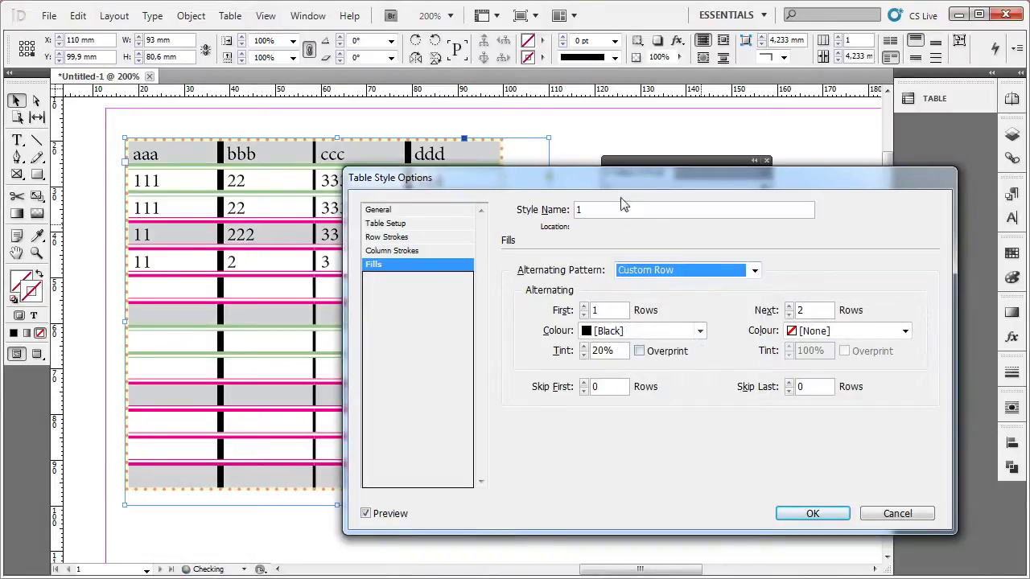
{"action": "left_click_drag", "start_coordinate": [610, 185], "coordinate": [757, 185]}
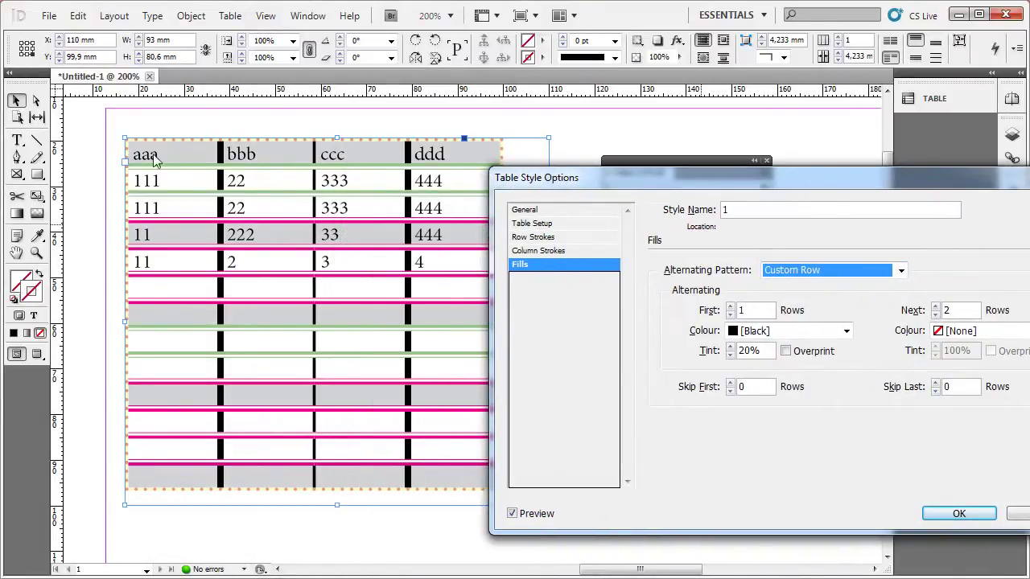
Set the First count of the alternating fills to 3 rows and their colour to yellow (C=0 M=0 Y=100)
{"action": "left_click", "coordinate": [729, 307]}
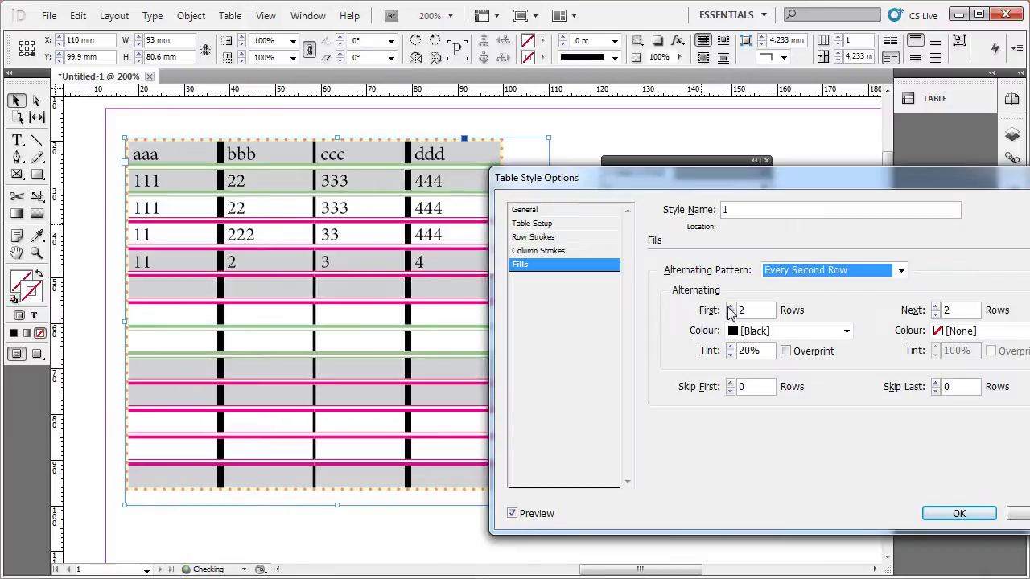
{"action": "left_click", "coordinate": [729, 314]}
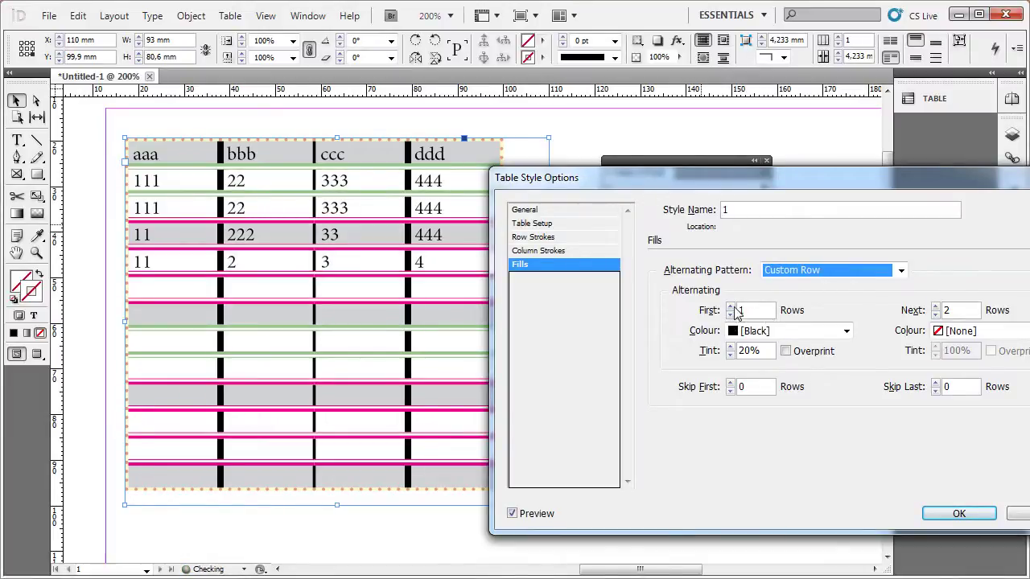
{"action": "left_click", "coordinate": [730, 307]}
{"action": "left_click", "coordinate": [730, 308]}
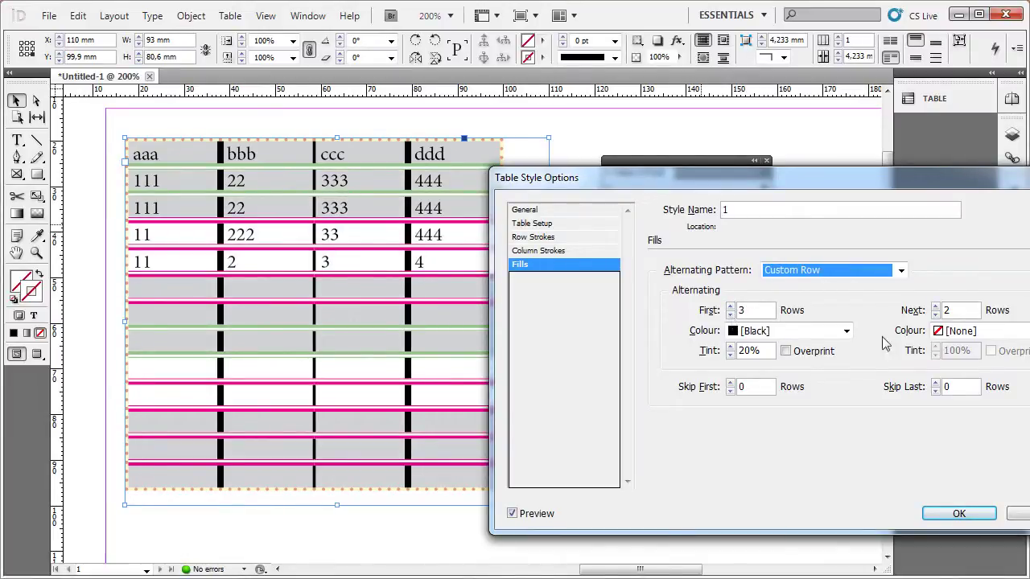
{"action": "left_click", "coordinate": [769, 331]}
{"action": "left_click", "coordinate": [787, 445]}
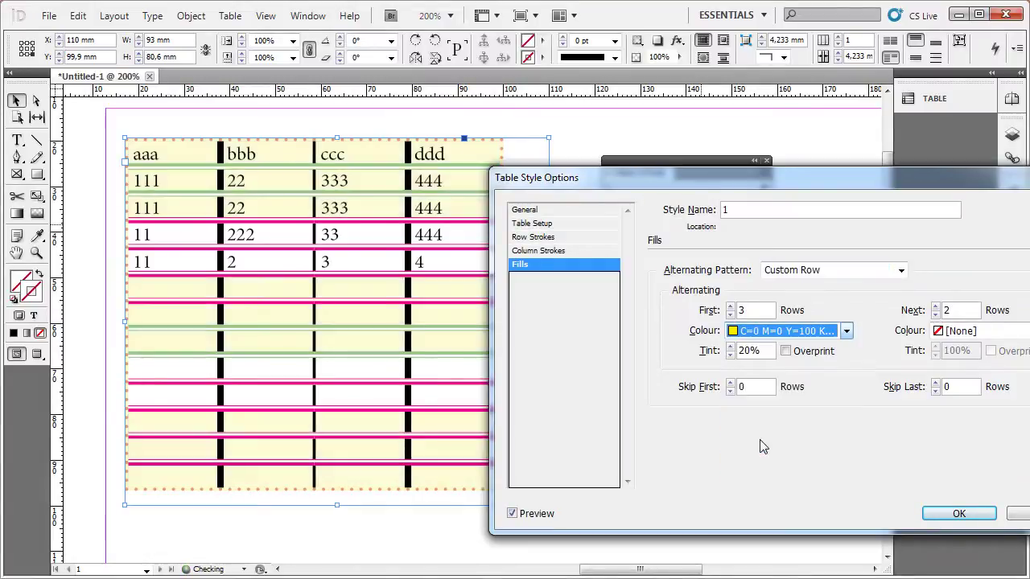
Colour the next alternating fill rows cyan (C=100 M=0 Y=0) and set the tint of the first rows to 80%
{"action": "left_click", "coordinate": [963, 333]}
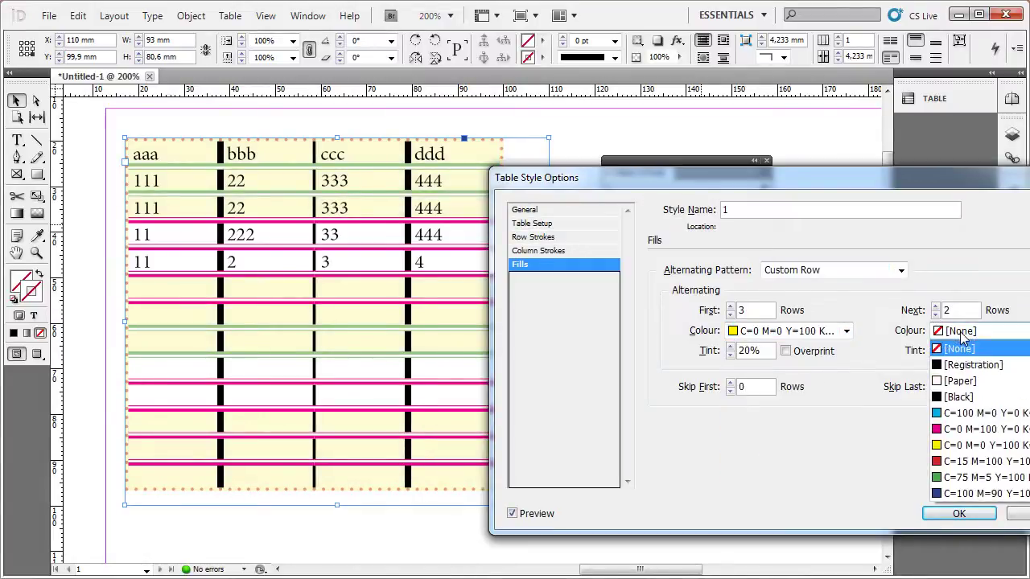
{"action": "left_click", "coordinate": [958, 416]}
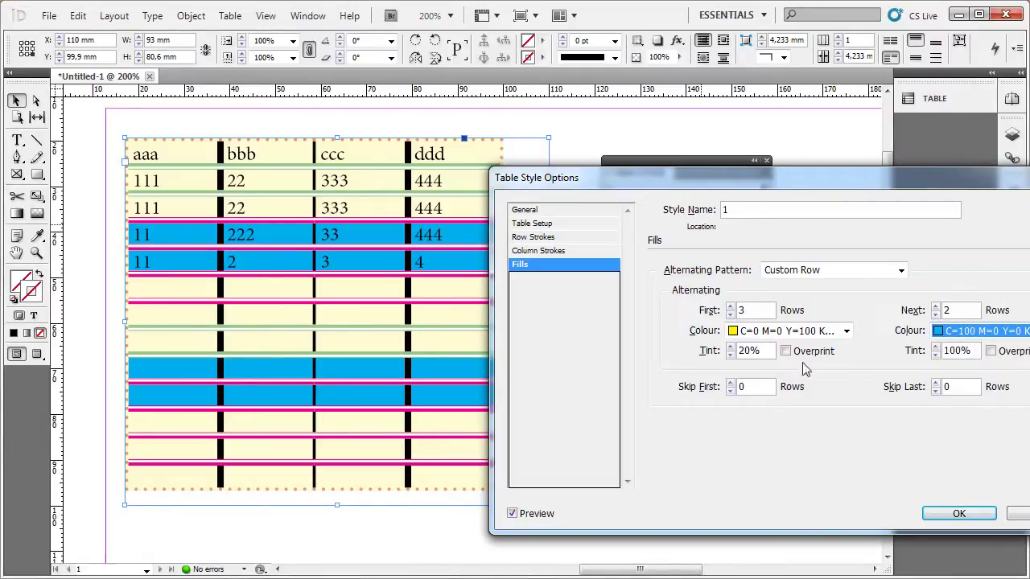
{"action": "left_click", "coordinate": [748, 351]}
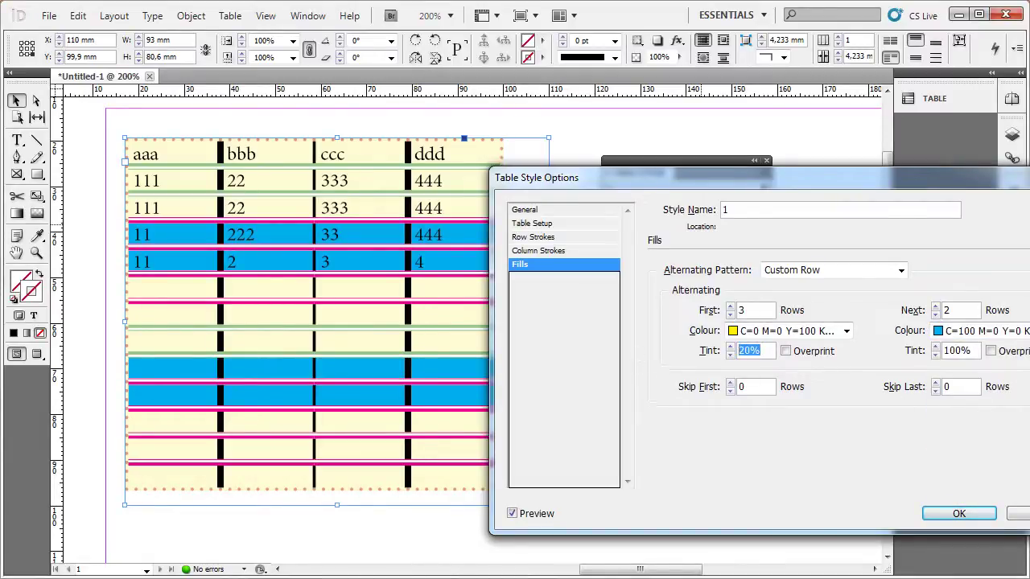
{"action": "type", "text": "80"}
{"action": "key", "text": "Tab"}
{"action": "left_click", "coordinate": [969, 355]}
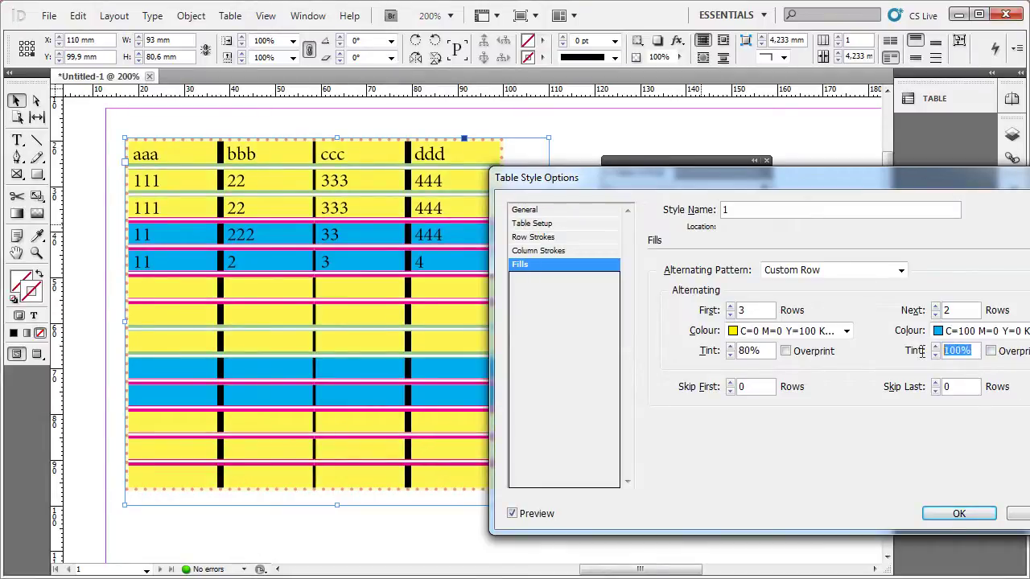
{"action": "left_click", "coordinate": [966, 359]}
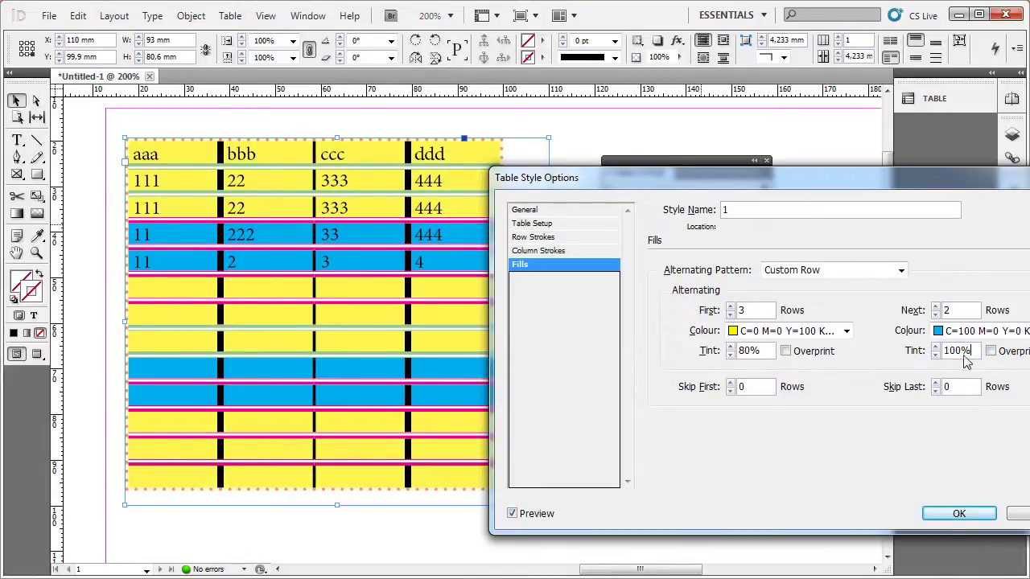
Skip the first 1 row and the last 2 rows in the alternating fills and confirm the options of table style 1
{"action": "left_click", "coordinate": [731, 384]}
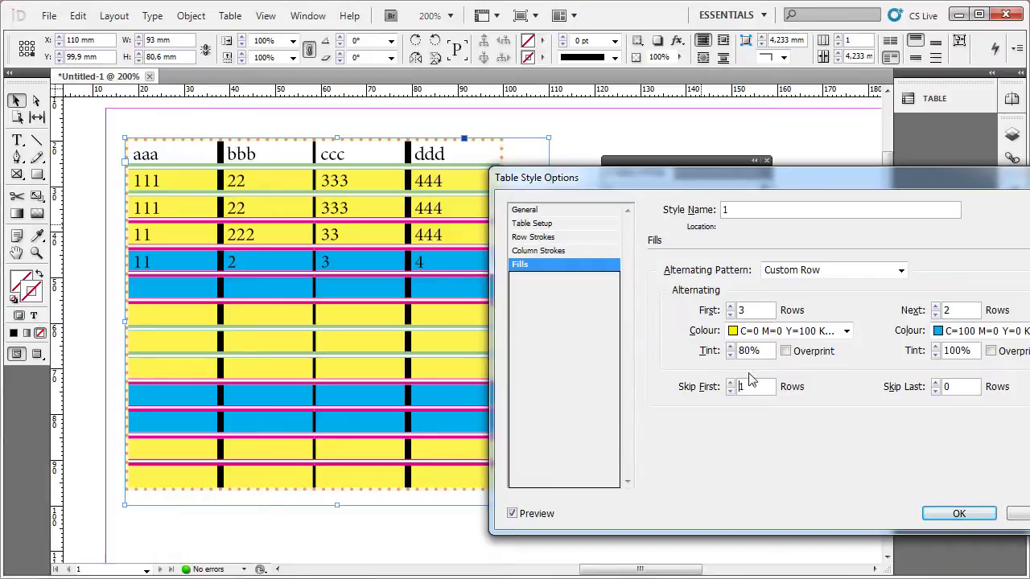
{"action": "left_click", "coordinate": [935, 384]}
{"action": "left_click", "coordinate": [936, 384]}
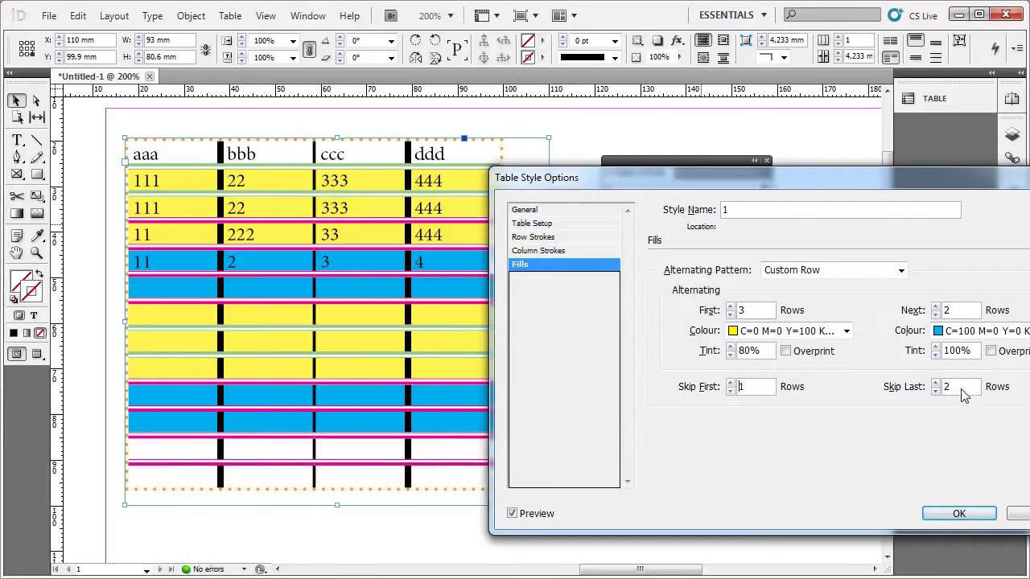
{"action": "double_click", "coordinate": [957, 391]}
{"action": "left_click", "coordinate": [764, 390]}
{"action": "left_click_drag", "start_coordinate": [695, 177], "coordinate": [549, 174]}
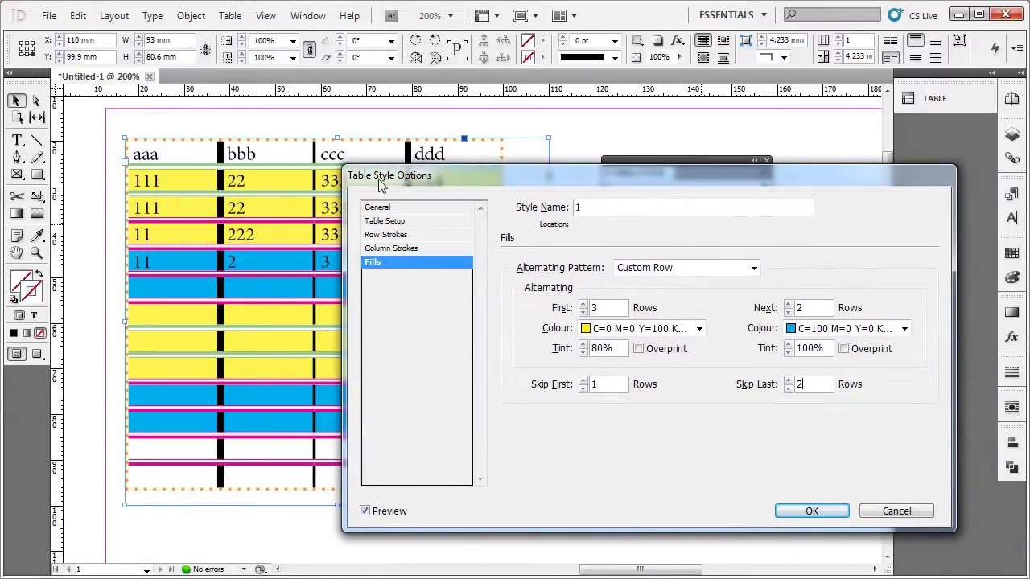
{"action": "mouse_move", "coordinate": [400, 182]}
{"action": "left_mouse_down"}
{"action": "mouse_move", "coordinate": [403, 193]}
{"action": "mouse_move", "coordinate": [391, 168]}
{"action": "left_mouse_up"}
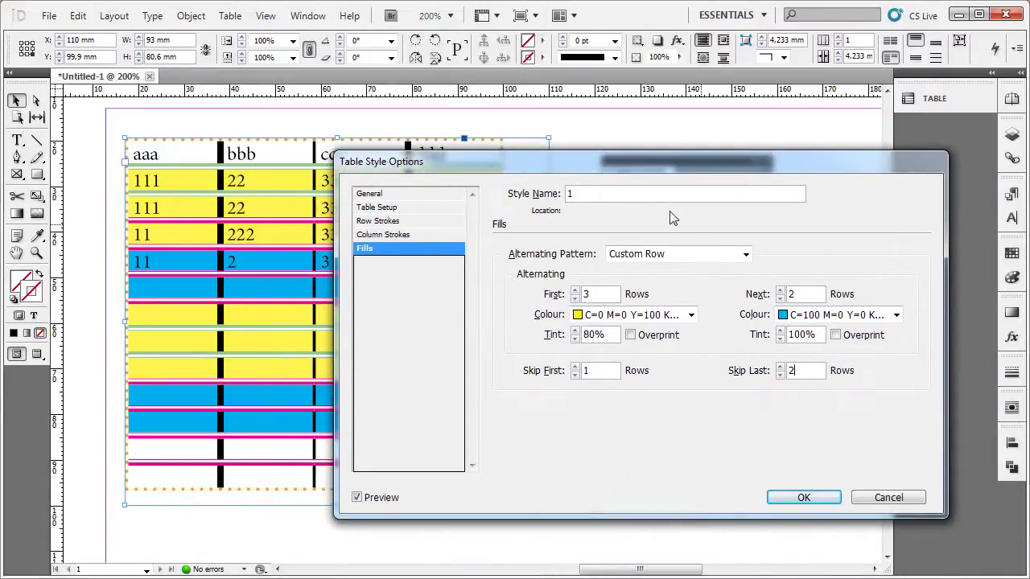
{"action": "left_click", "coordinate": [808, 498]}
{"action": "left_click", "coordinate": [656, 485]}
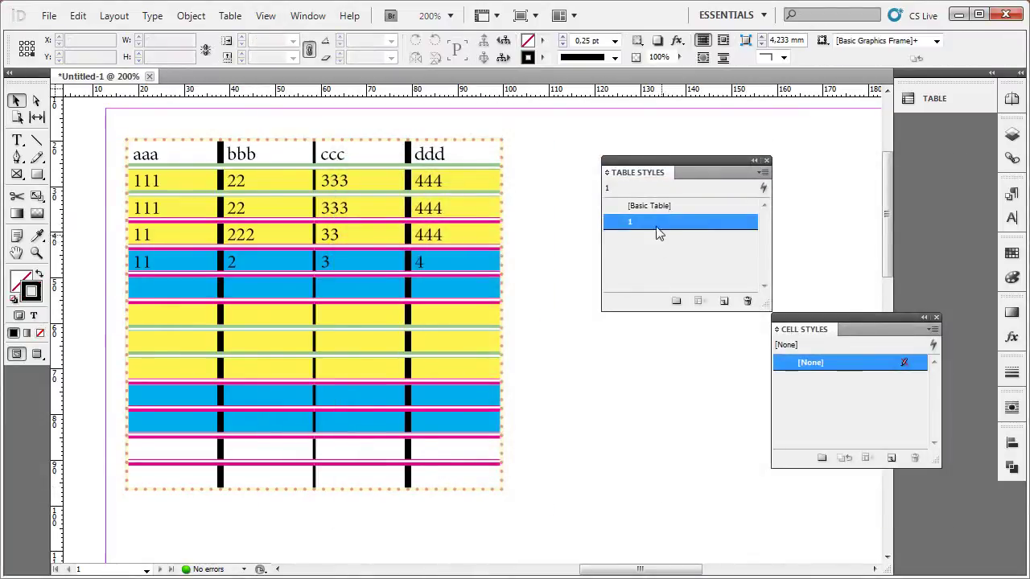
Switch to Microsoft Word and copy all four rows of the table
{"action": "key", "text": "ctrl+minus"}
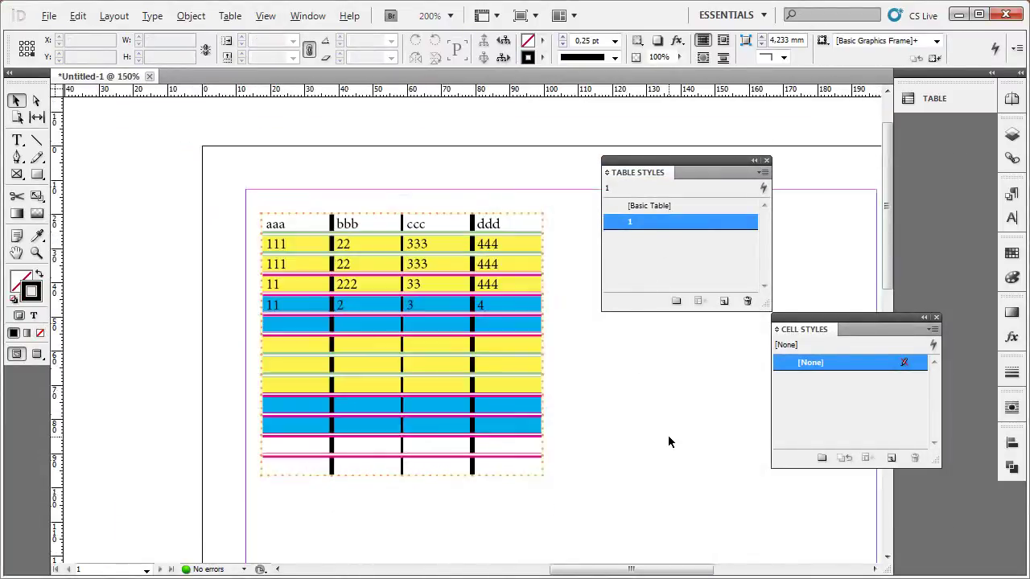
{"action": "left_click_drag", "start_coordinate": [667, 441], "coordinate": [479, 354]}
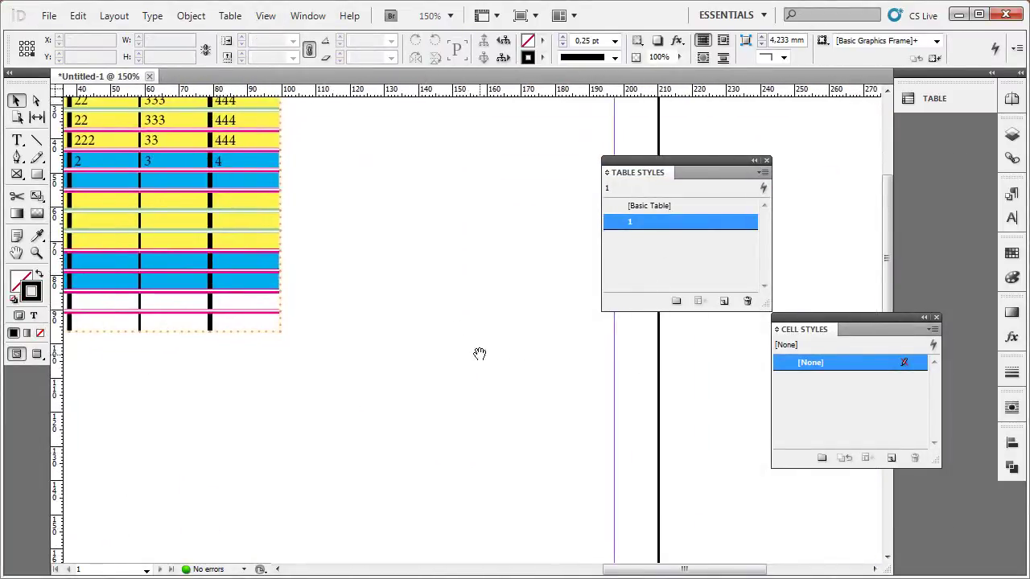
{"action": "left_click", "coordinate": [17, 142]}
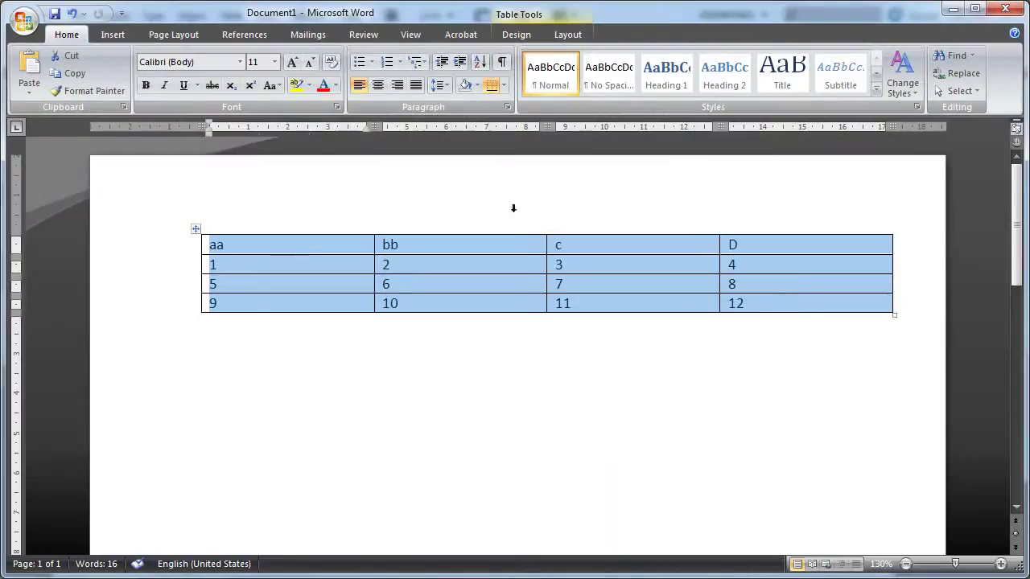
{"action": "left_click", "coordinate": [241, 243]}
{"action": "left_click_drag", "start_coordinate": [212, 243], "coordinate": [795, 320]}
{"action": "left_click", "coordinate": [741, 284]}
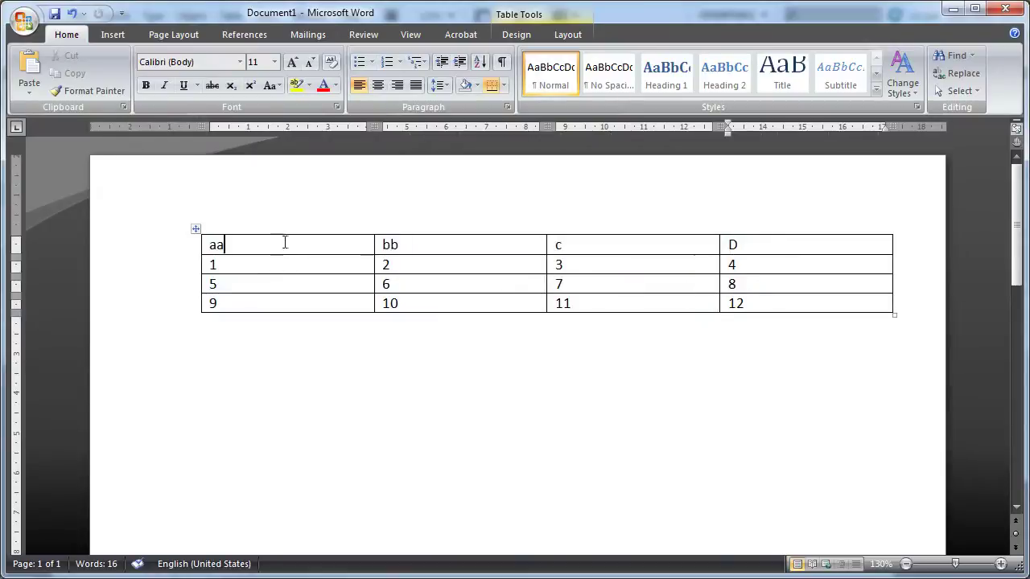
{"action": "left_click_drag", "start_coordinate": [285, 241], "coordinate": [776, 312]}
{"action": "key", "text": "ctrl+c"}
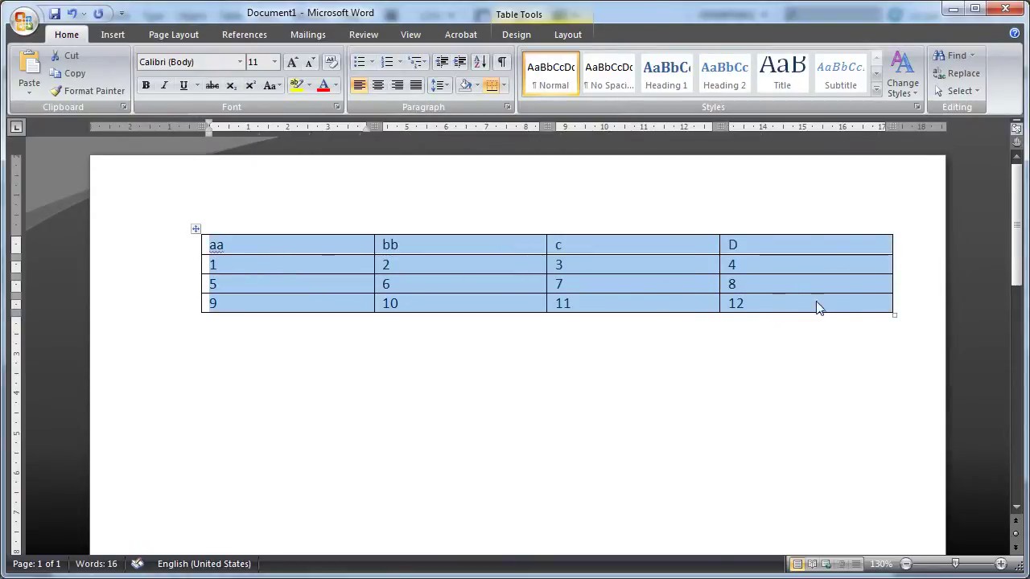
Append the copied rows twice to the end of the Word table
{"action": "left_click", "coordinate": [888, 307]}
{"action": "key", "text": "Tab"}
{"action": "key", "text": "ctrl+v"}
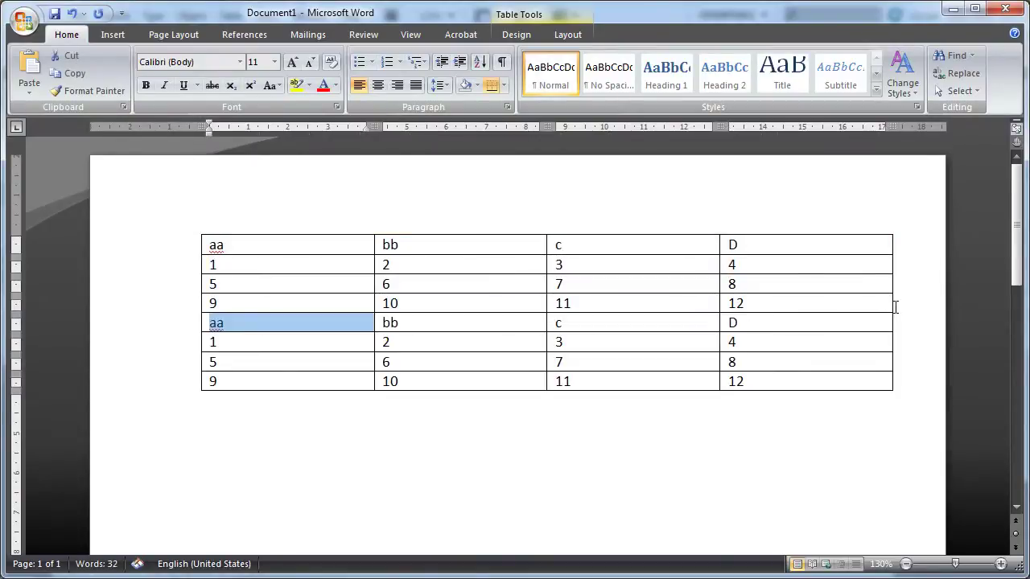
{"action": "left_click", "coordinate": [890, 380]}
{"action": "key", "text": "Tab"}
{"action": "key", "text": "ctrl+v"}
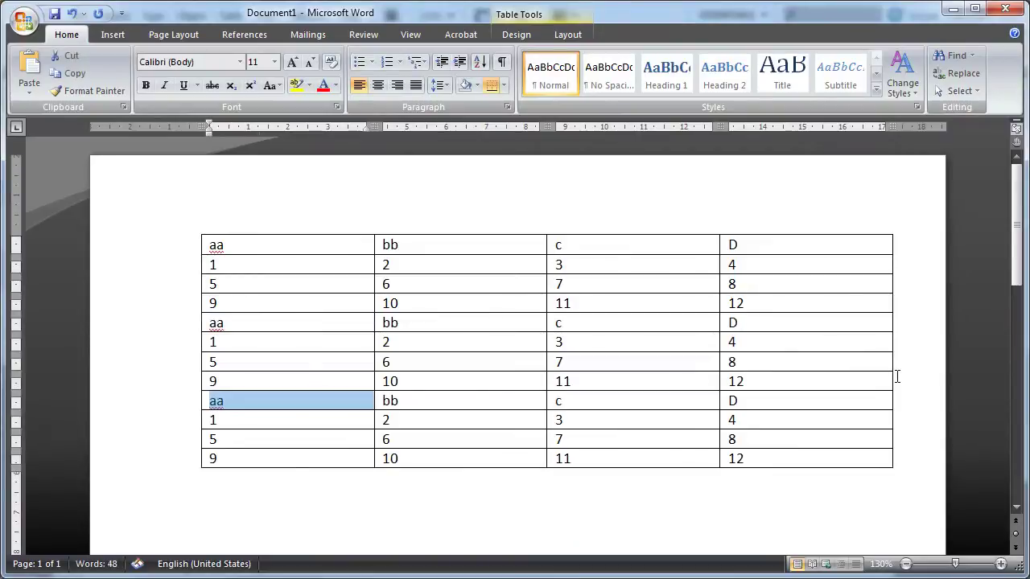
Copy the whole Word table into a new InDesign text frame beside the styled table and enlarge the frame to fit all rows
{"action": "left_click", "coordinate": [286, 342]}
{"action": "left_click_drag", "start_coordinate": [239, 246], "coordinate": [777, 462]}
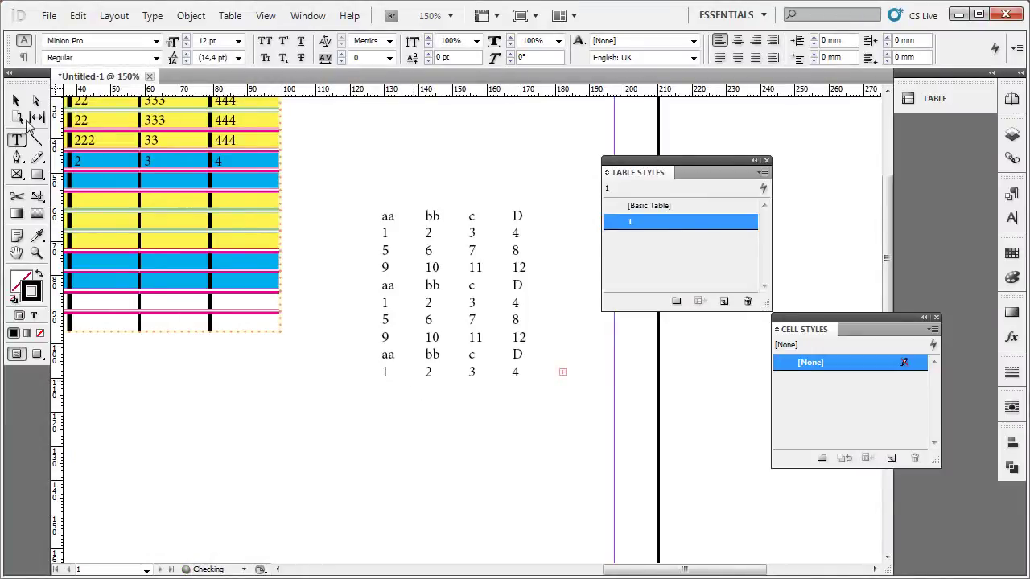
{"action": "left_click", "coordinate": [16, 100]}
{"action": "left_click", "coordinate": [627, 393]}
{"action": "left_click", "coordinate": [555, 381]}
{"action": "key", "text": "ctrl+minus"}
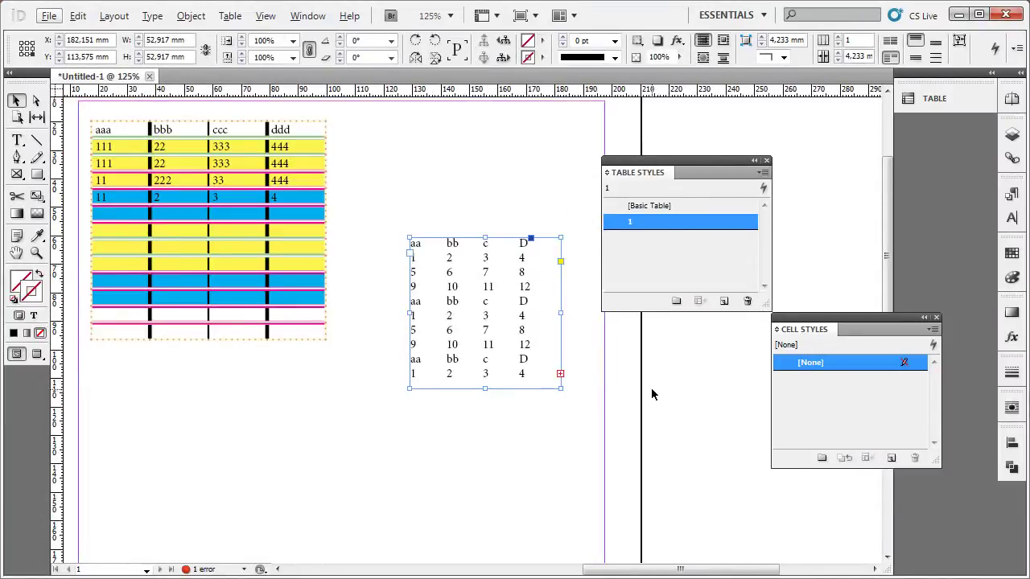
{"action": "left_click_drag", "start_coordinate": [652, 394], "coordinate": [536, 292]}
{"action": "left_click_drag", "start_coordinate": [444, 290], "coordinate": [688, 435]}
Convert all the pasted text to a table with Tab column and Paragraph row separators, using table style 1
{"action": "double_click", "coordinate": [437, 249]}
{"action": "key", "text": "ctrl+a"}
{"action": "triple_click", "coordinate": [381, 257]}
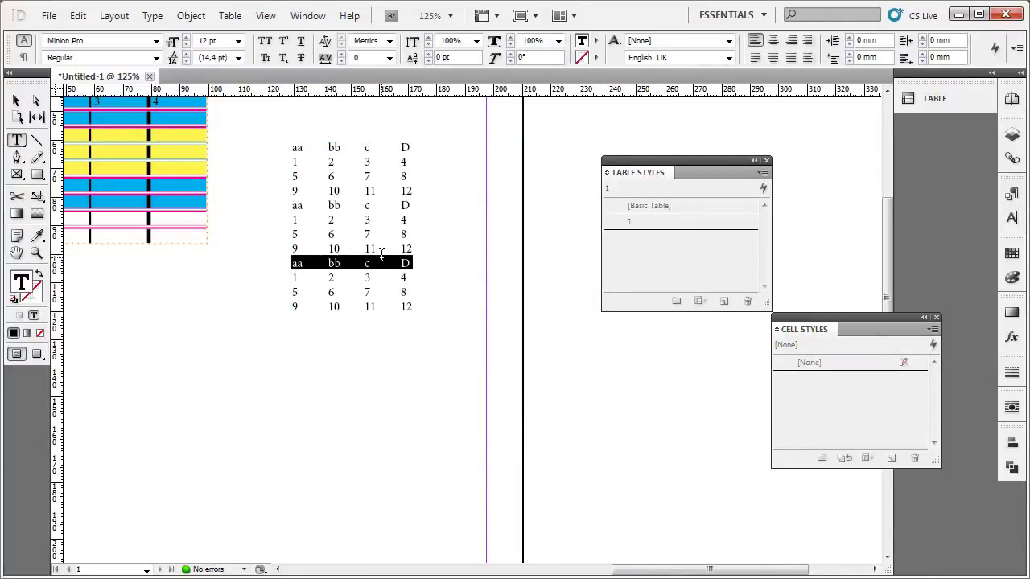
{"action": "key", "text": "ctrl+a"}
{"action": "left_click", "coordinate": [230, 15]}
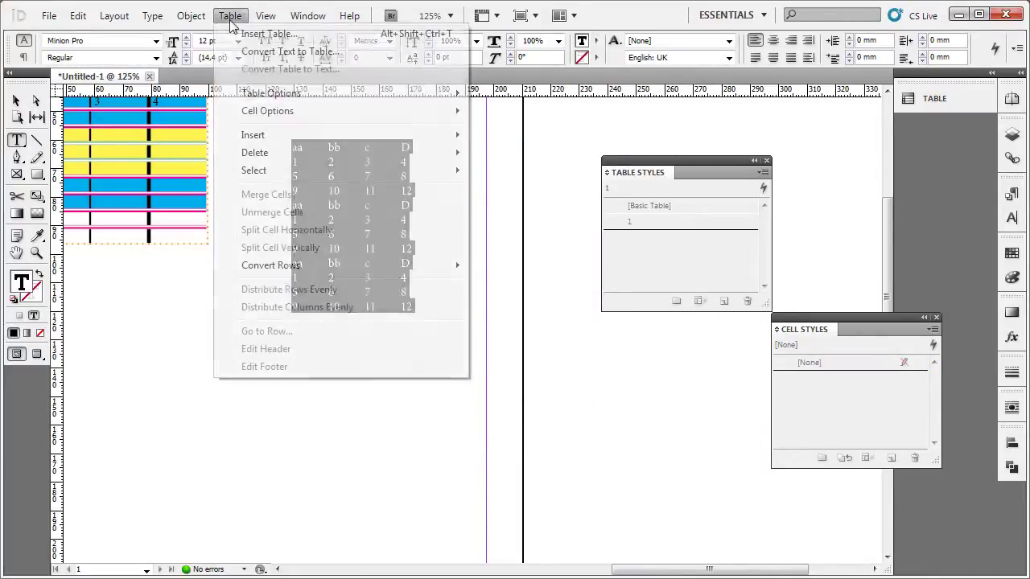
{"action": "left_click", "coordinate": [251, 49]}
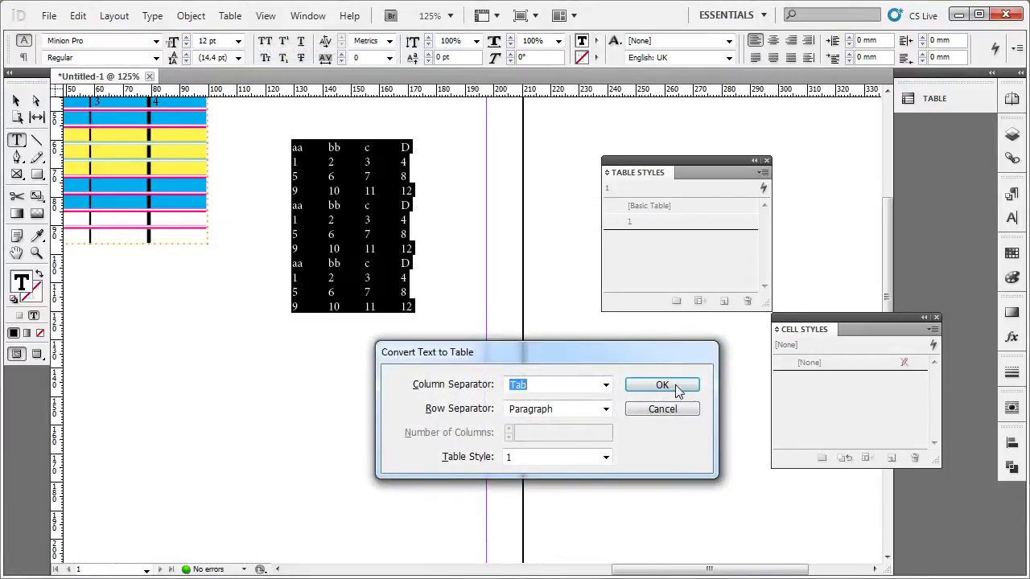
{"action": "left_click", "coordinate": [661, 384]}
{"action": "key", "text": "Escape"}
{"action": "left_click", "coordinate": [518, 129]}
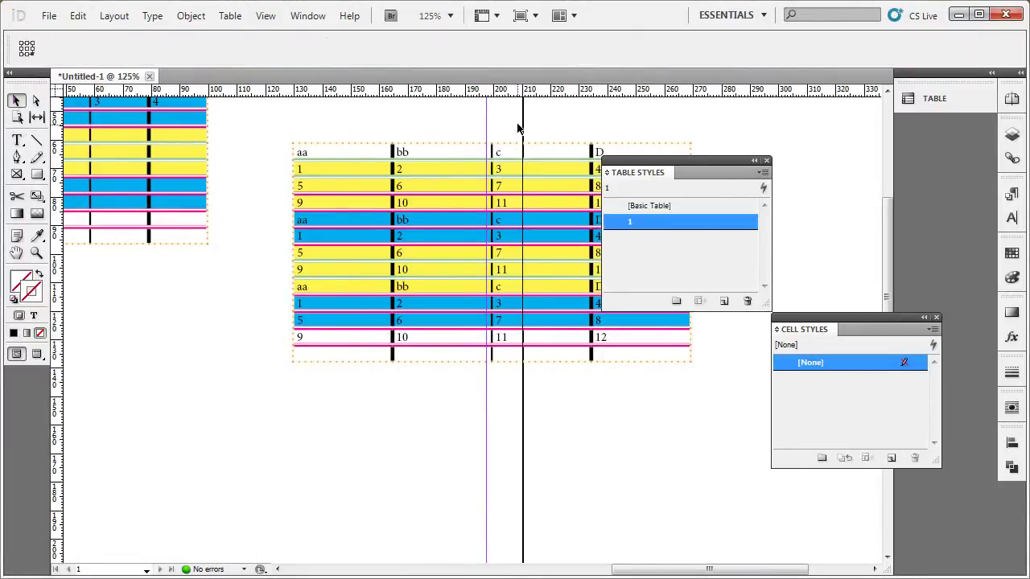
Move the newly converted table up beside the first table
{"action": "left_click_drag", "start_coordinate": [448, 134], "coordinate": [365, 131]}
{"action": "left_click_drag", "start_coordinate": [517, 193], "coordinate": [499, 233]}
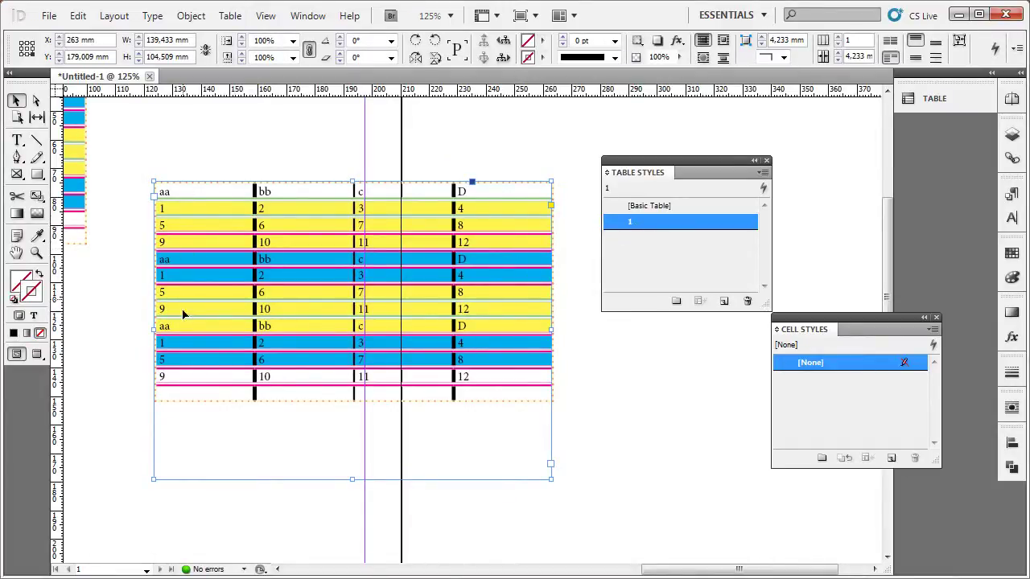
{"action": "left_click", "coordinate": [218, 158]}
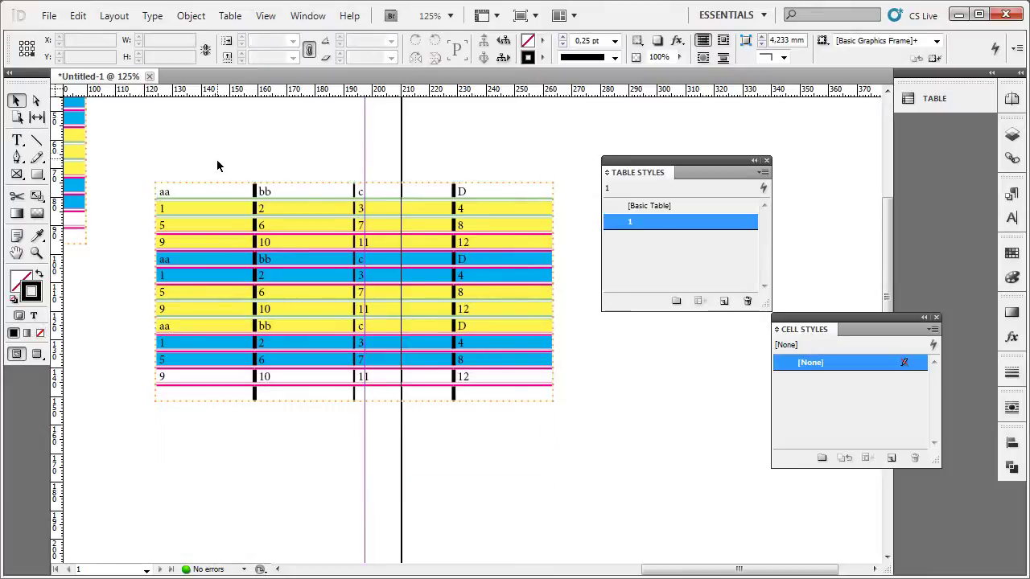
{"action": "left_click_drag", "start_coordinate": [218, 158], "coordinate": [338, 311]}
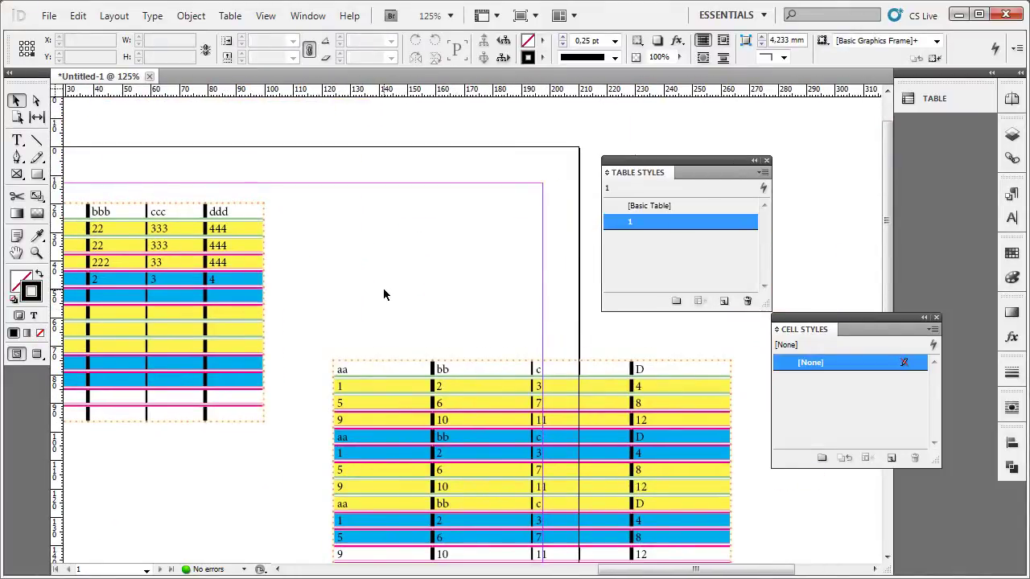
{"action": "scroll", "coordinate": [384, 295], "scroll_direction": "down", "scroll_amount": 3}
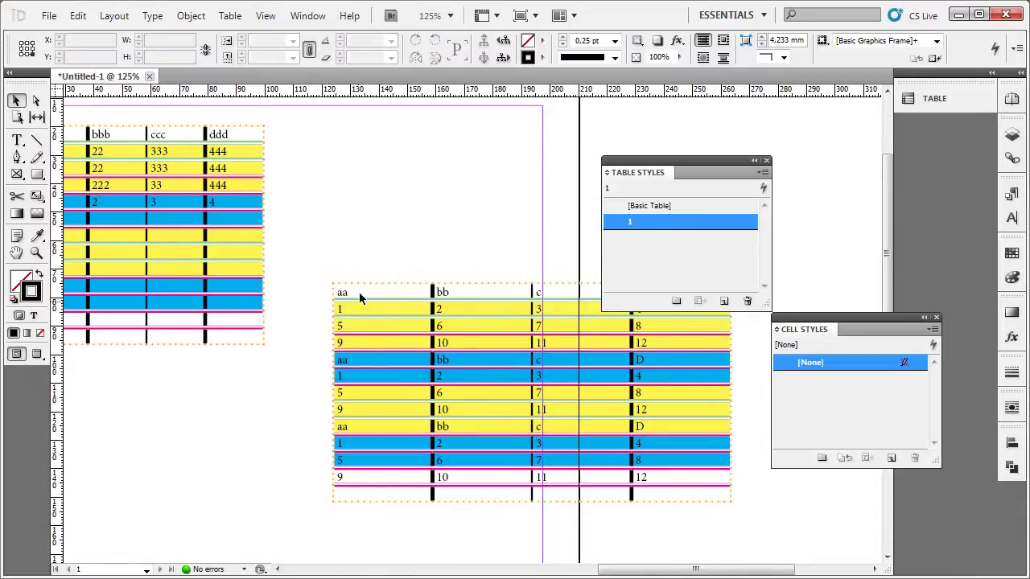
{"action": "left_click_drag", "start_coordinate": [394, 349], "coordinate": [378, 231]}
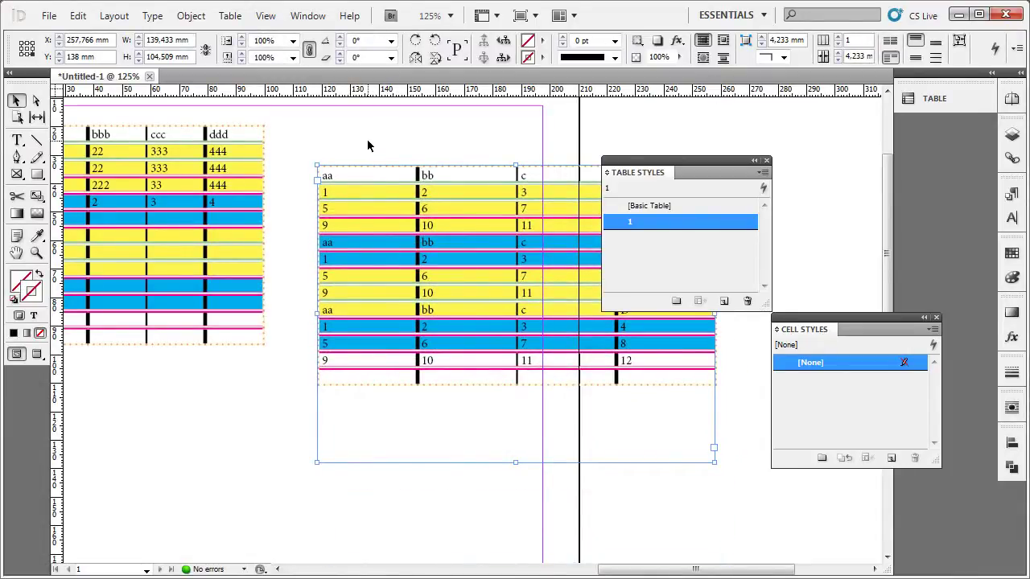
Check the cell style of single cells in the newly converted table and delete its text frame
{"action": "double_click", "coordinate": [379, 211]}
{"action": "left_click", "coordinate": [328, 207]}
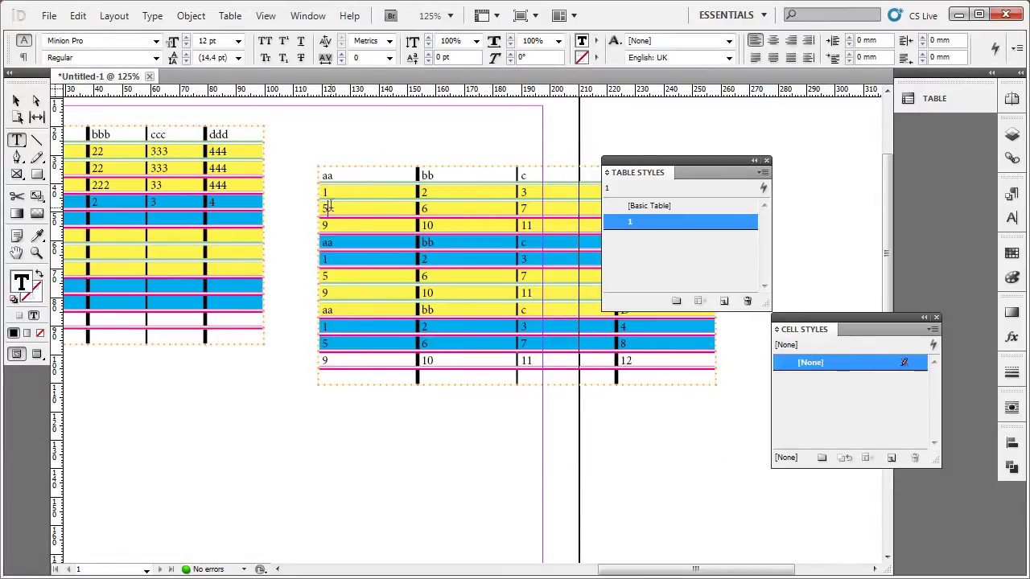
{"action": "key", "text": "Escape"}
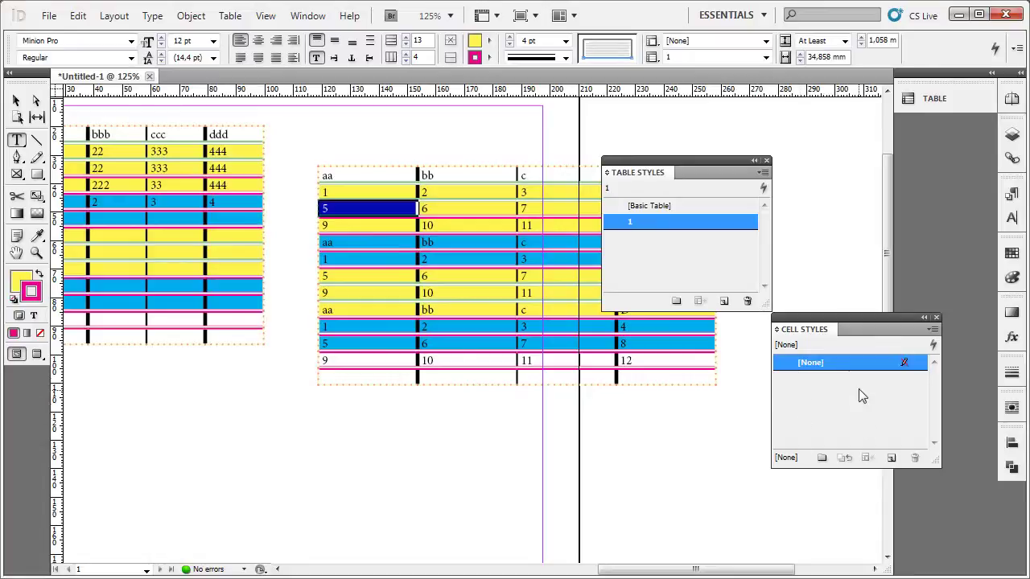
{"action": "left_click", "coordinate": [448, 292]}
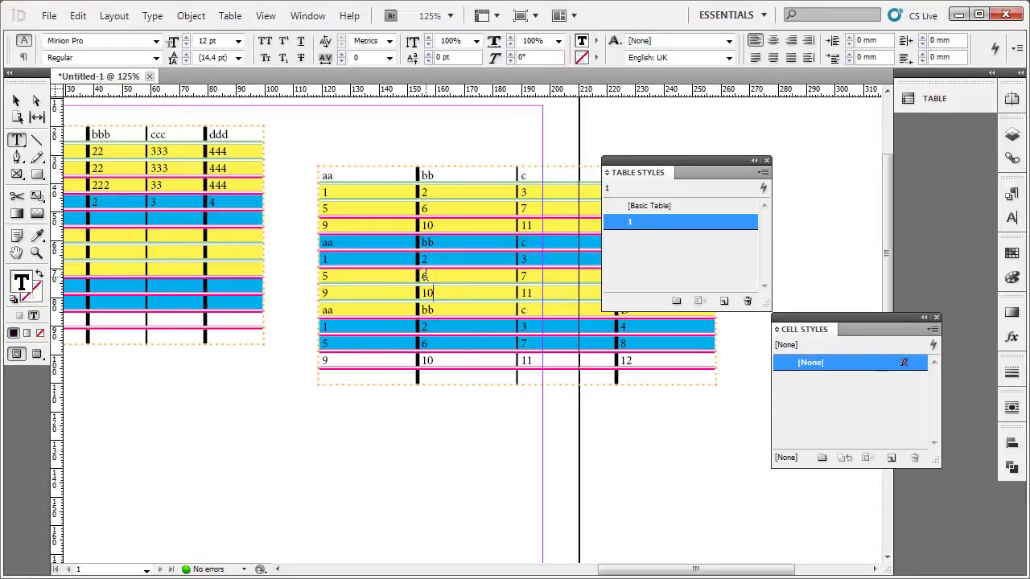
{"action": "mouse_move", "coordinate": [428, 276]}
{"action": "left_mouse_down"}
{"action": "mouse_move", "coordinate": [552, 283]}
{"action": "mouse_move", "coordinate": [451, 277]}
{"action": "mouse_move", "coordinate": [434, 293]}
{"action": "left_mouse_up"}
{"action": "left_click", "coordinate": [16, 100]}
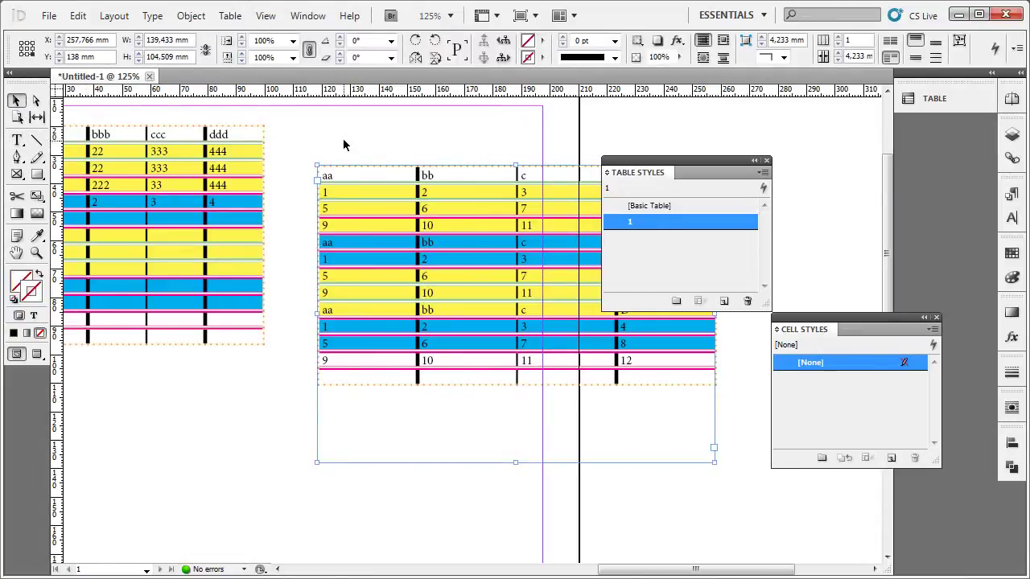
{"action": "key", "text": "Delete"}
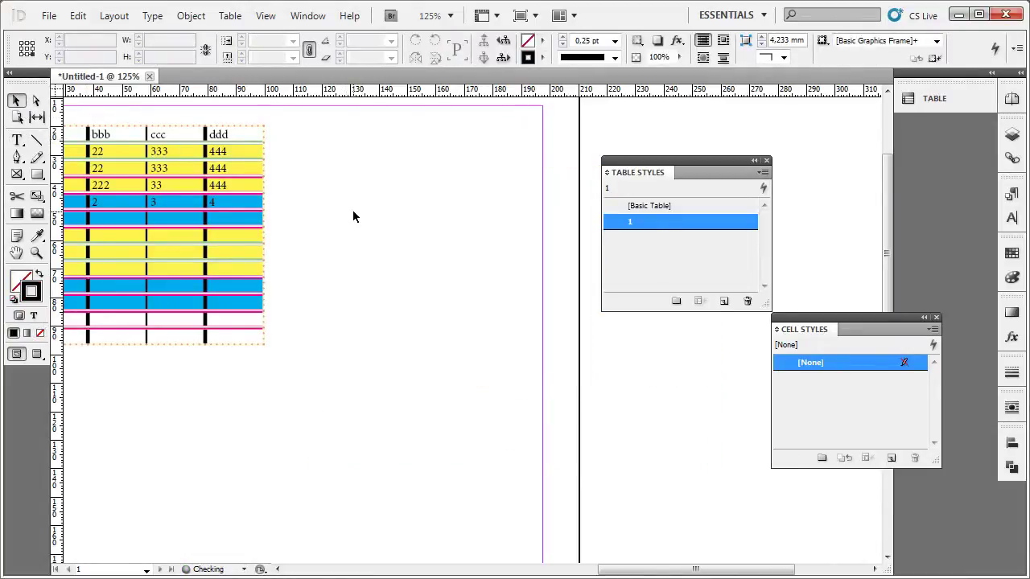
Apply the [Basic Table] style to the entire remaining table
{"action": "key", "text": "ctrl+z"}
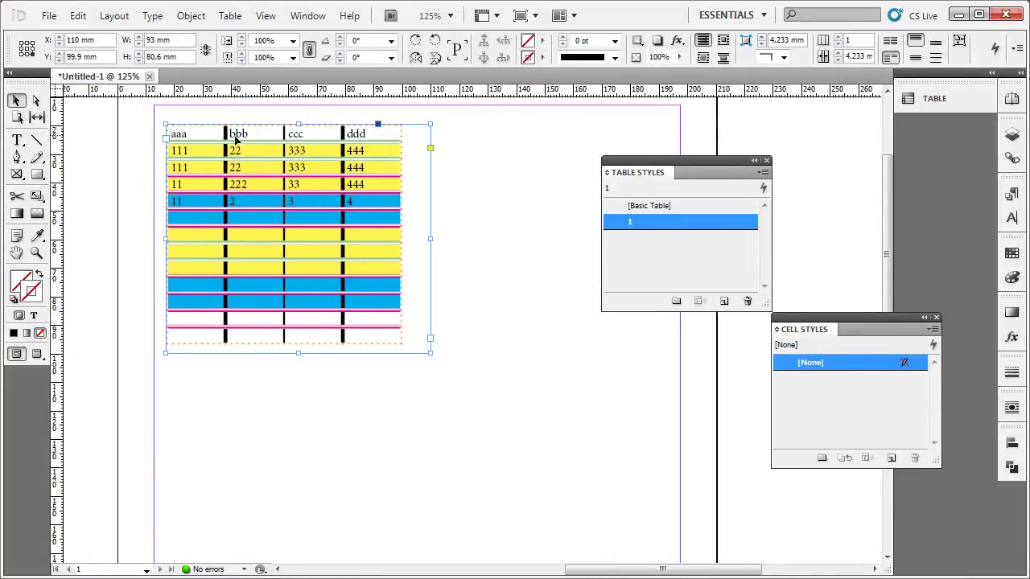
{"action": "key", "text": "ctrl+z"}
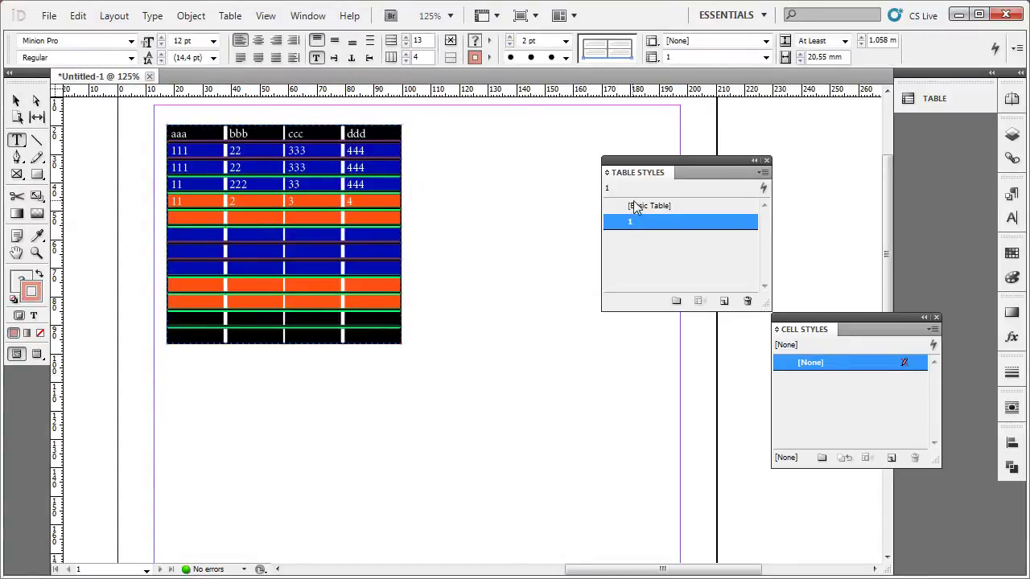
{"action": "left_click", "coordinate": [636, 207]}
{"action": "key", "text": "Escape"}
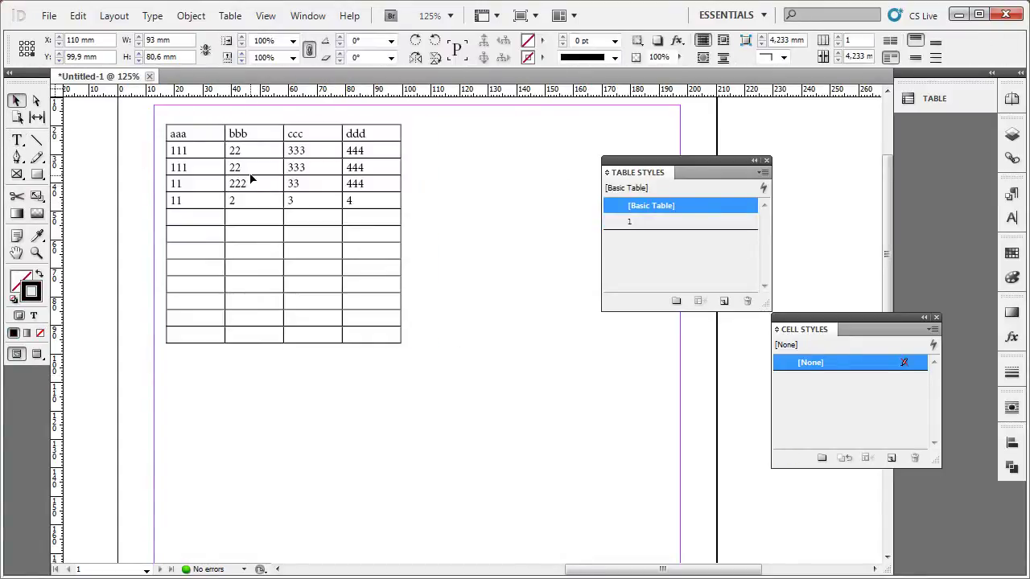
{"action": "key", "text": "ctrl+equal"}
{"action": "key", "text": "ctrl+equal"}
{"action": "left_click_drag", "start_coordinate": [294, 190], "coordinate": [512, 250]}
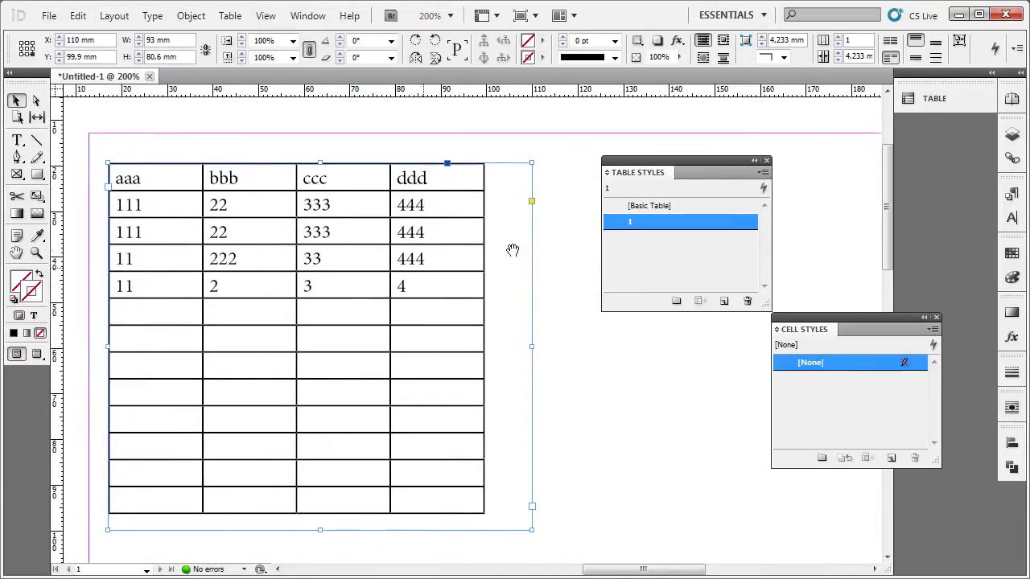
Dock the Table Styles panel below Table, place the Cell Styles panel beside the table and open its list of style commands
{"action": "left_click_drag", "start_coordinate": [715, 172], "coordinate": [841, 122]}
{"action": "left_click_drag", "start_coordinate": [853, 334], "coordinate": [690, 316]}
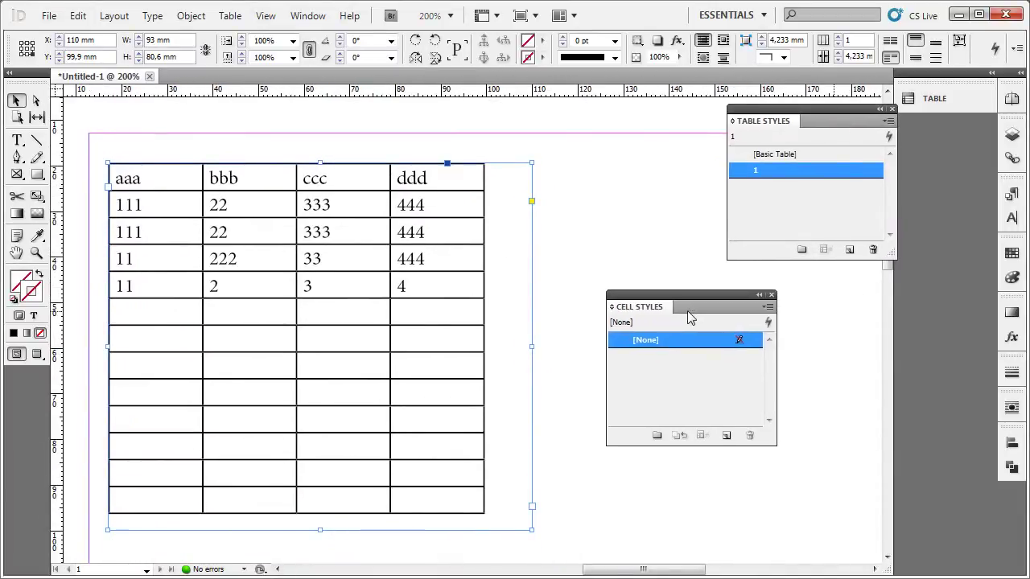
{"action": "left_click_drag", "start_coordinate": [844, 122], "coordinate": [931, 140]}
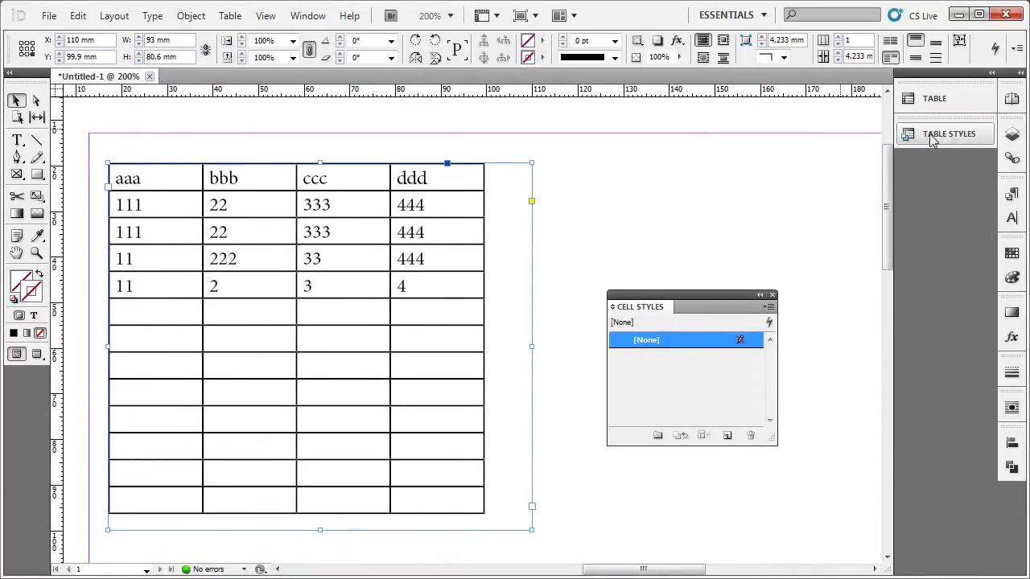
{"action": "left_click_drag", "start_coordinate": [740, 306], "coordinate": [750, 179]}
{"action": "left_click", "coordinate": [777, 182]}
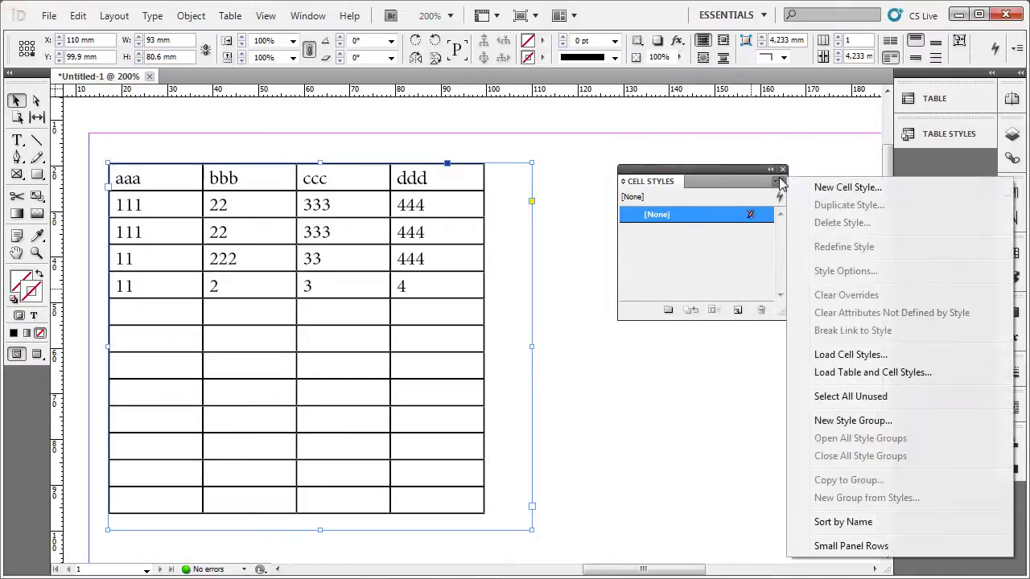
Create a new cell style named 1
{"action": "left_click", "coordinate": [849, 187]}
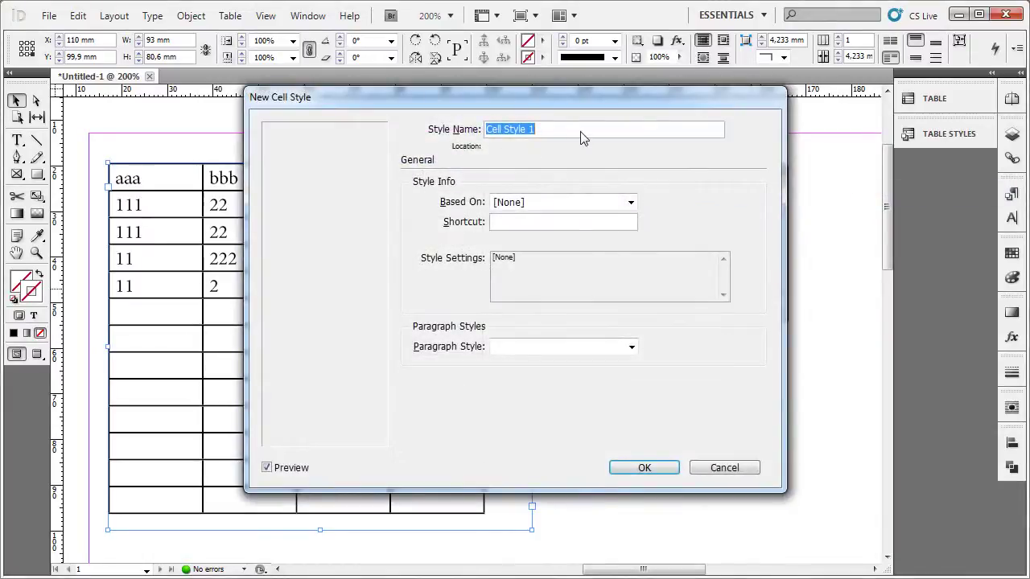
{"action": "type", "text": "1"}
{"action": "left_click", "coordinate": [644, 467]}
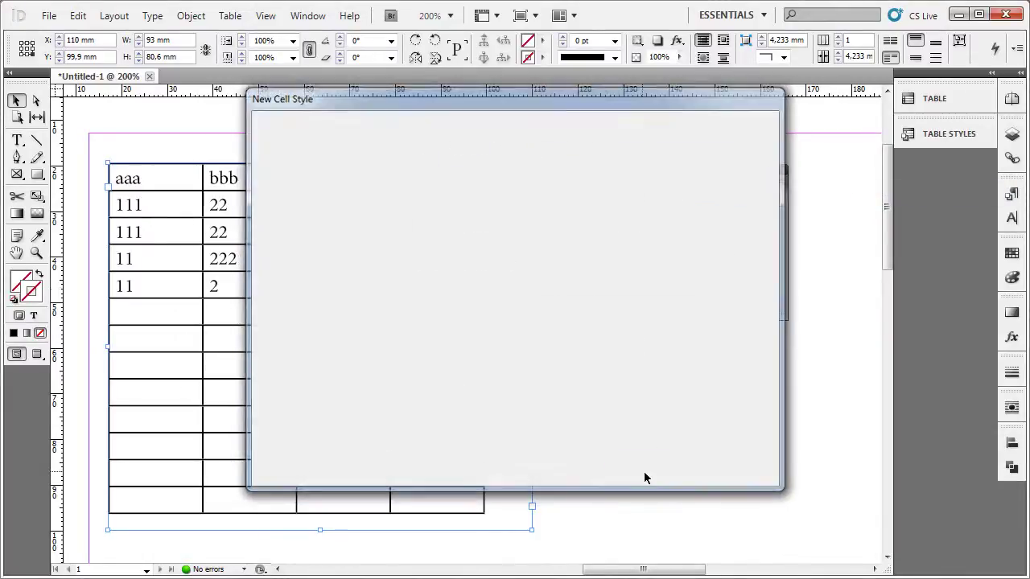
{"action": "left_click", "coordinate": [647, 433]}
Select all the cells of the table and apply cell style 1 to them
{"action": "double_click", "coordinate": [231, 231]}
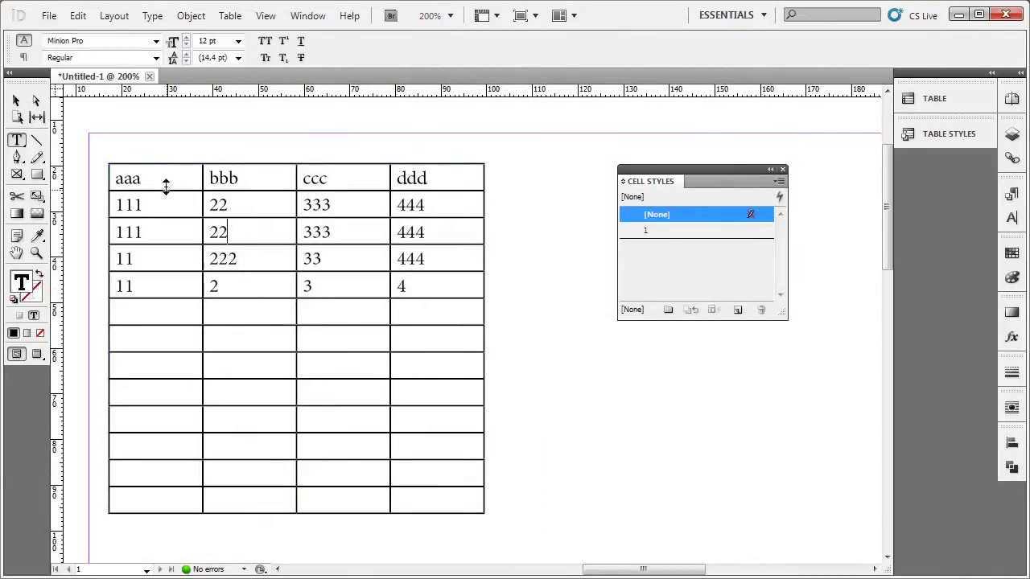
{"action": "left_click_drag", "start_coordinate": [166, 188], "coordinate": [472, 521]}
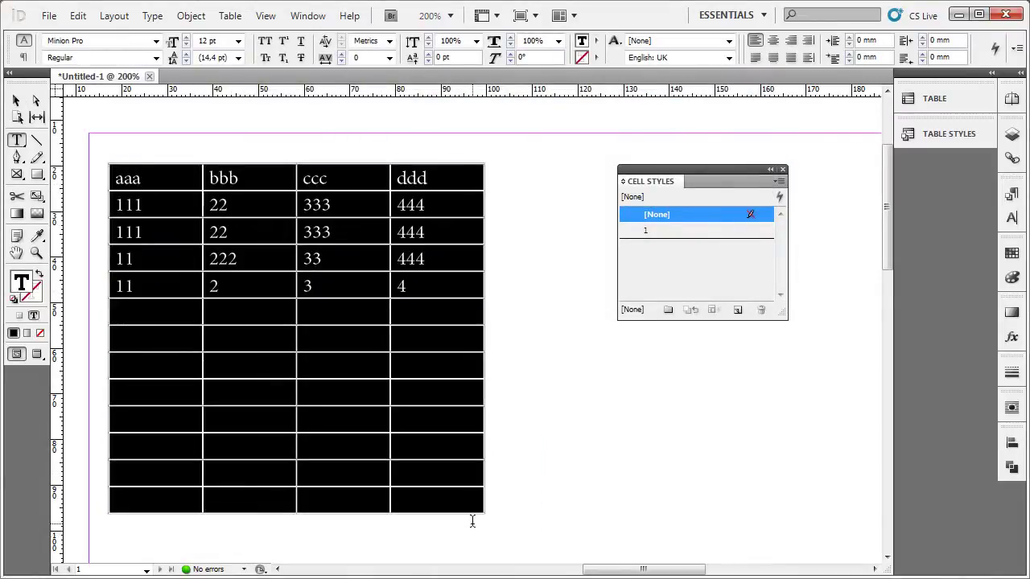
{"action": "left_click", "coordinate": [683, 230]}
{"action": "left_click", "coordinate": [230, 188]}
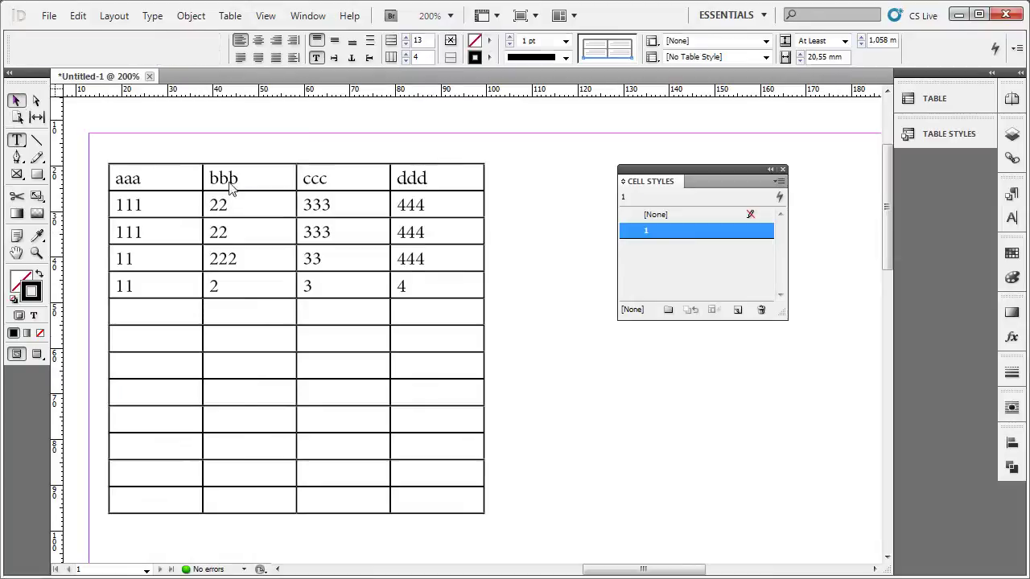
{"action": "double_click", "coordinate": [689, 232]}
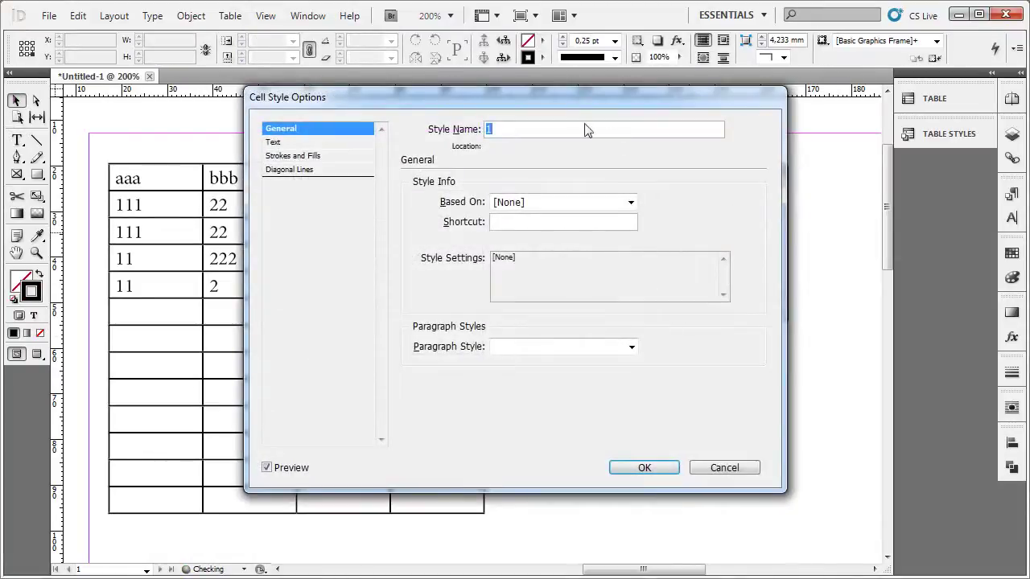
{"action": "left_click_drag", "start_coordinate": [584, 100], "coordinate": [770, 104]}
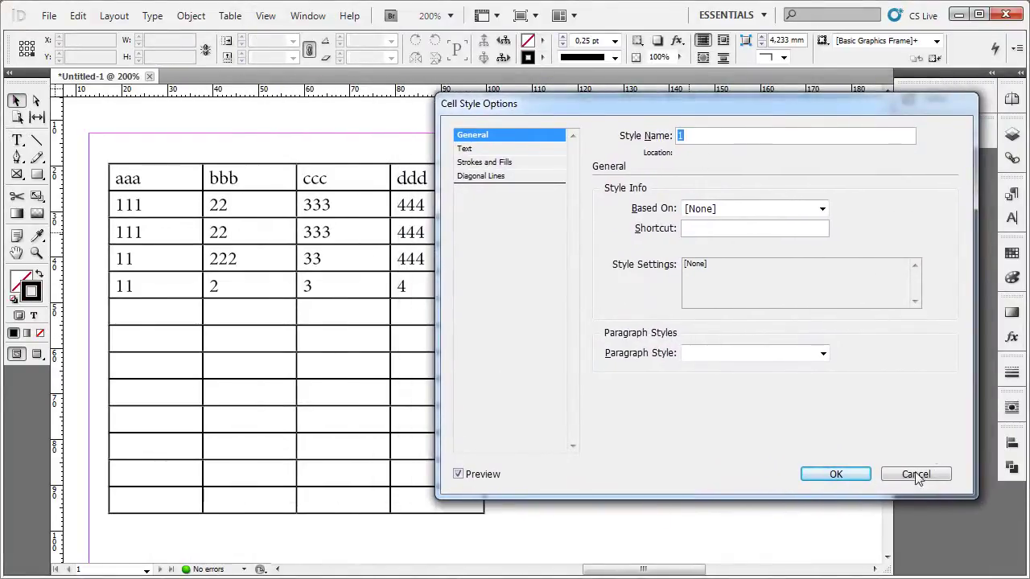
{"action": "left_click", "coordinate": [835, 474]}
Open the text options of cell style 1 and set the top cell inset to 5 mm
{"action": "key", "text": "ctrl+minus"}
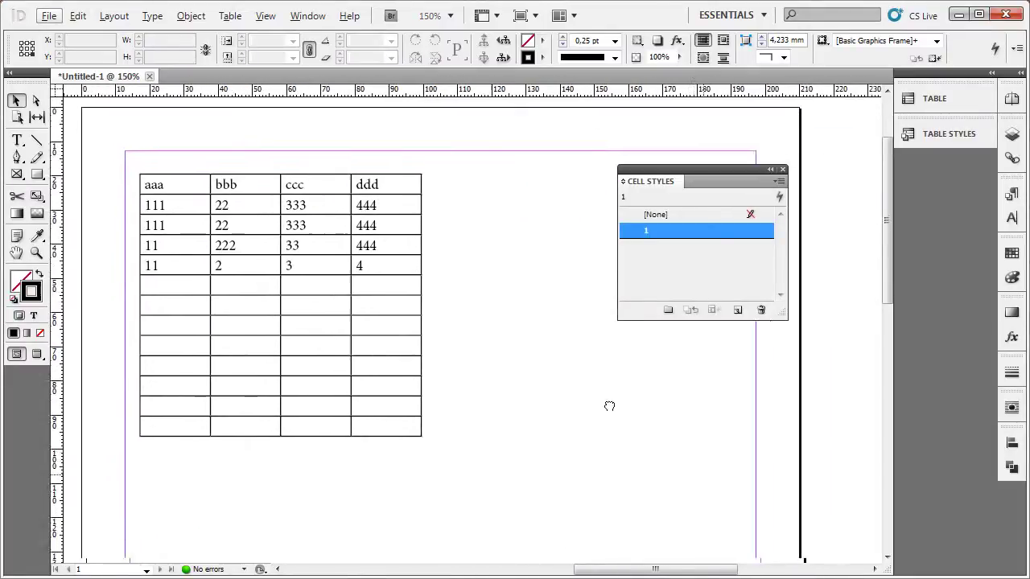
{"action": "double_click", "coordinate": [710, 234]}
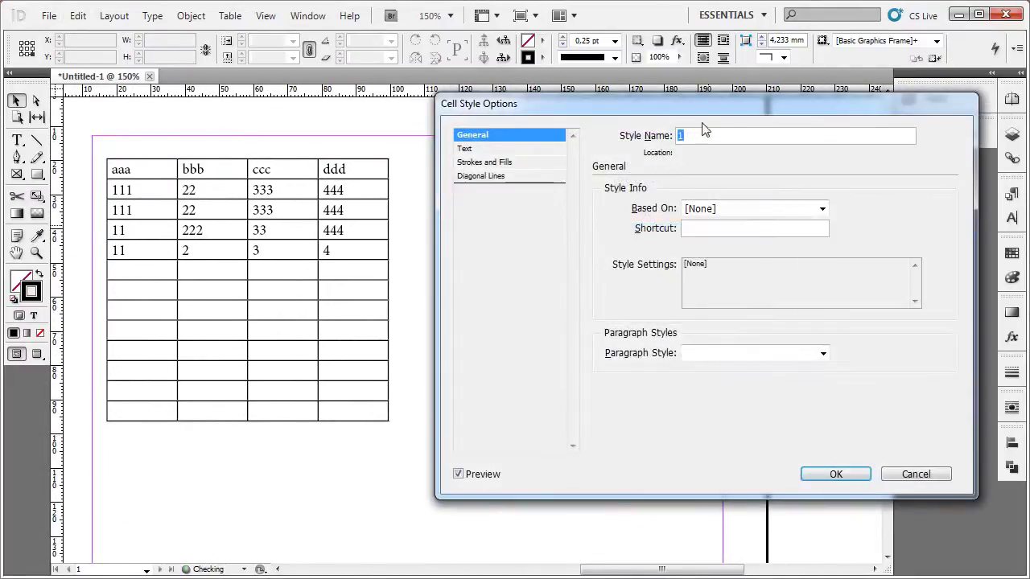
{"action": "left_click_drag", "start_coordinate": [712, 108], "coordinate": [666, 118]}
{"action": "left_click", "coordinate": [475, 157]}
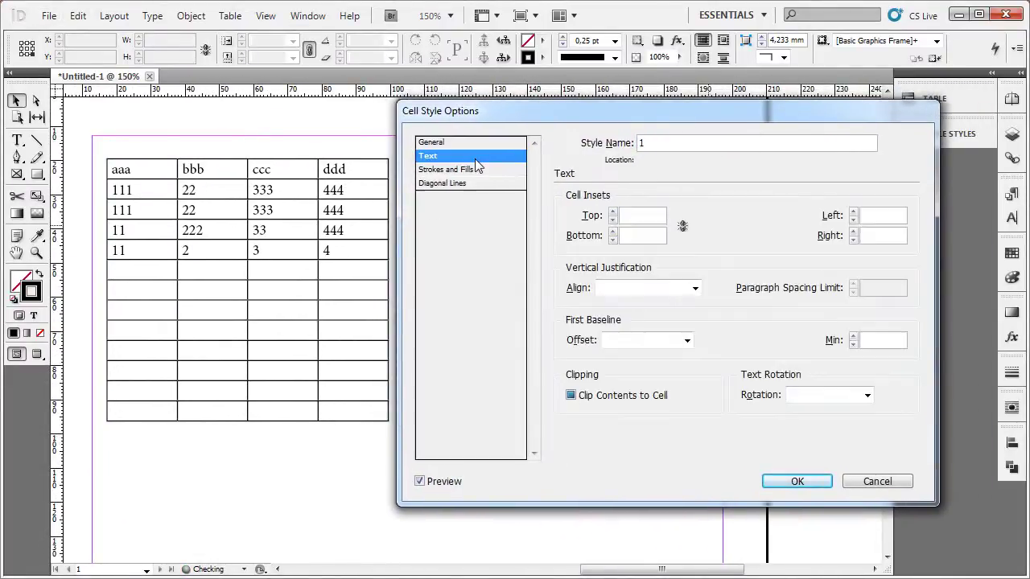
{"action": "left_click", "coordinate": [614, 217]}
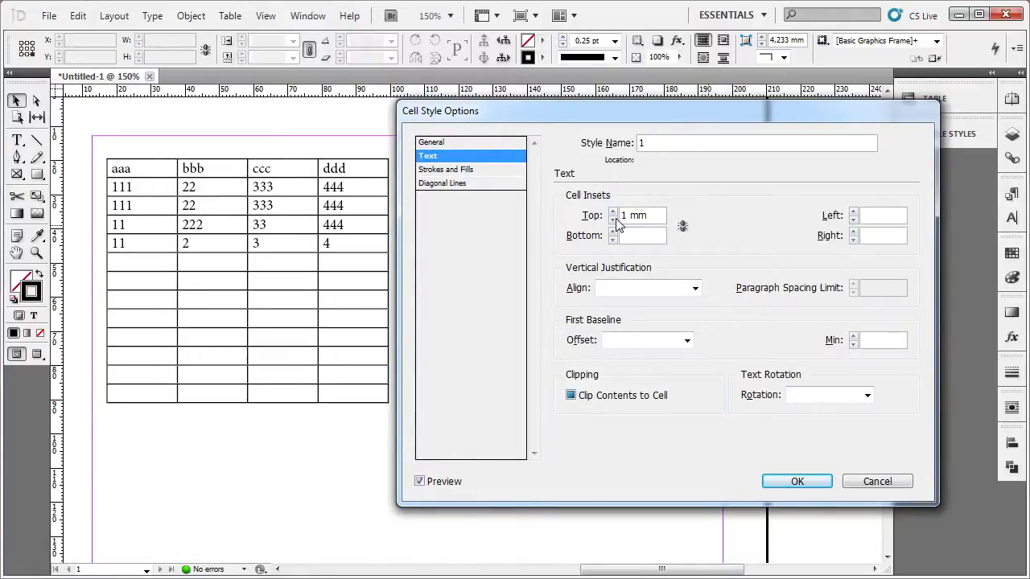
{"action": "left_click", "coordinate": [617, 222]}
{"action": "left_click", "coordinate": [613, 216]}
{"action": "left_click", "coordinate": [613, 212]}
{"action": "left_click", "coordinate": [613, 212]}
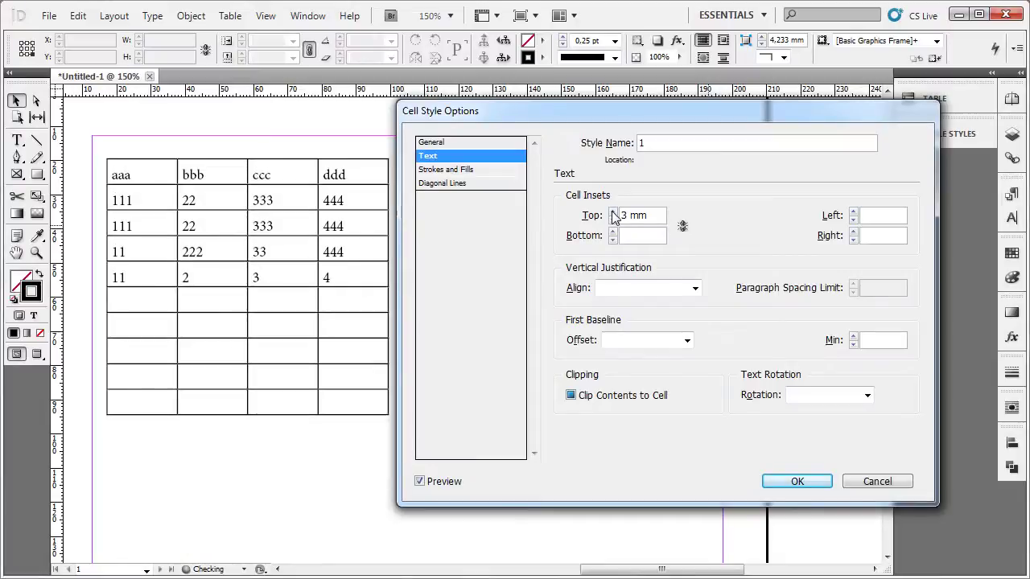
{"action": "left_click", "coordinate": [613, 212]}
{"action": "left_click", "coordinate": [613, 213]}
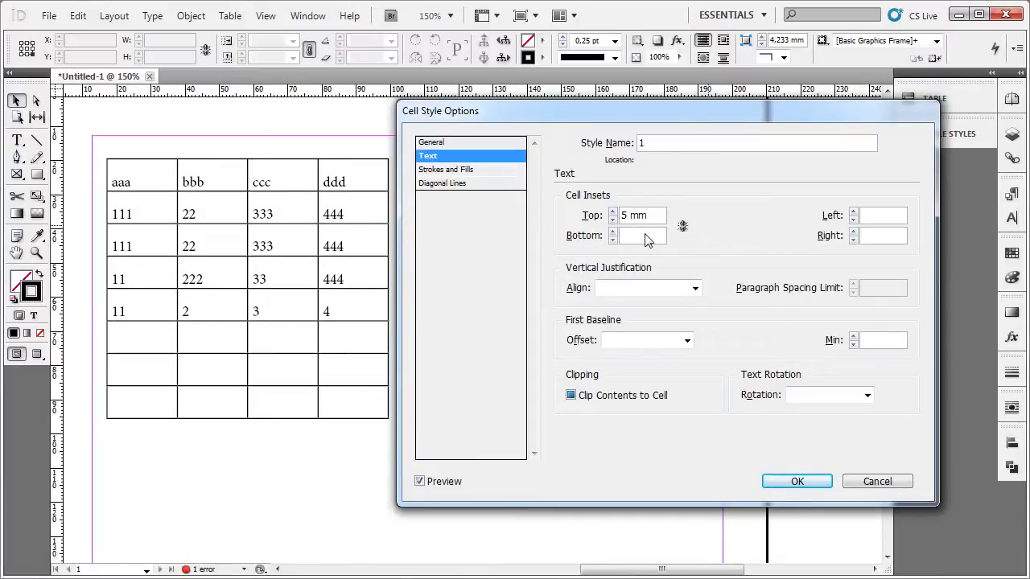
Set the bottom cell inset of the cell style to 2 mm
{"action": "left_click", "coordinate": [612, 233]}
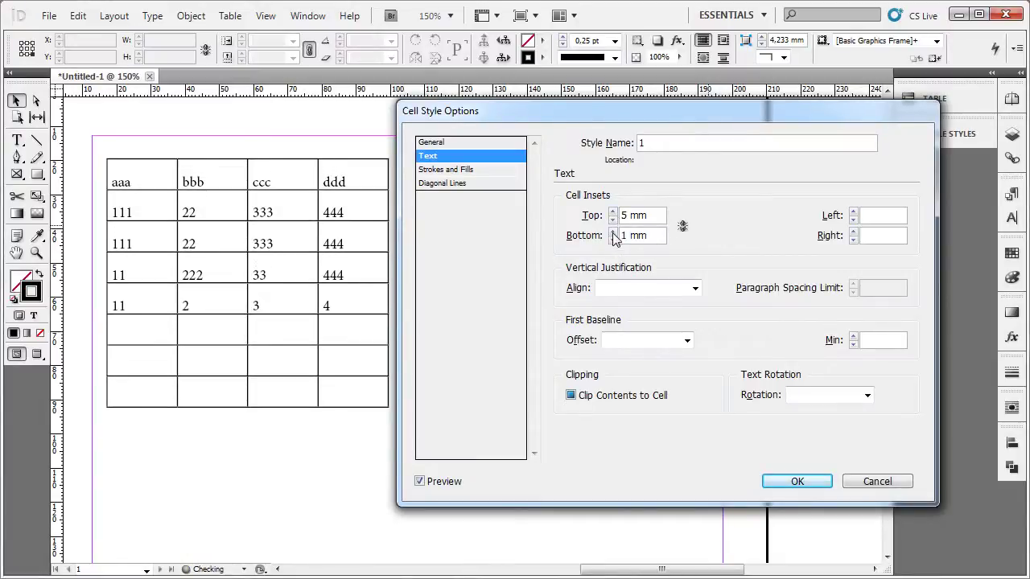
{"action": "left_click", "coordinate": [612, 233]}
{"action": "left_click", "coordinate": [612, 233]}
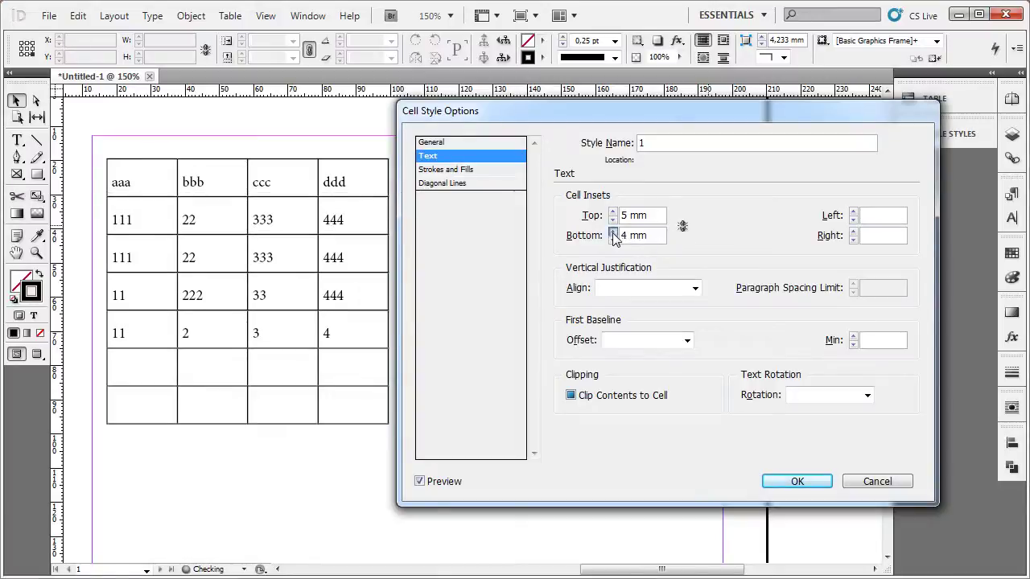
{"action": "left_click", "coordinate": [614, 239]}
{"action": "left_click", "coordinate": [615, 239]}
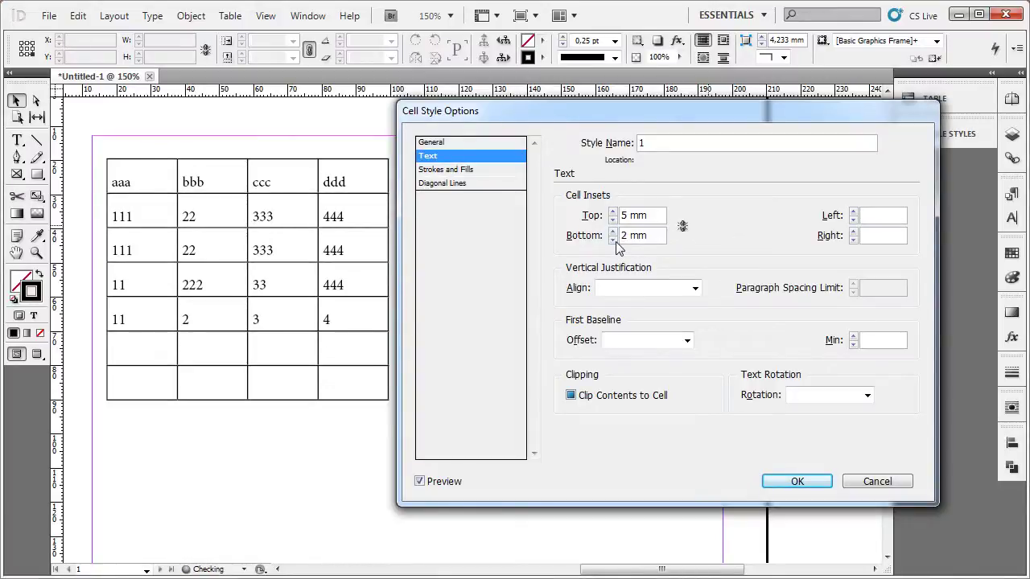
Set the left cell inset of the cell style to 4 mm
{"action": "left_click", "coordinate": [854, 212]}
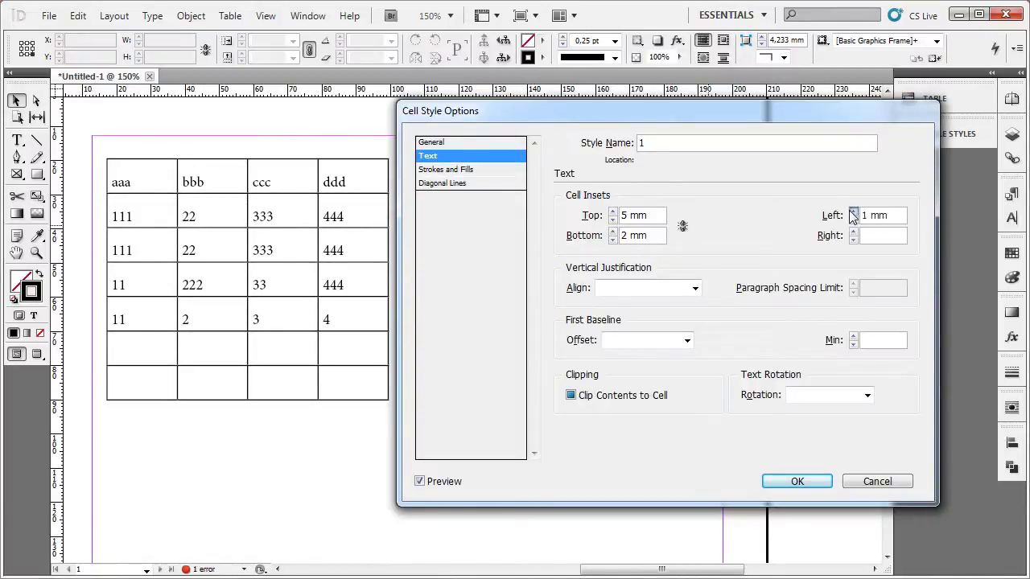
{"action": "left_click", "coordinate": [853, 212]}
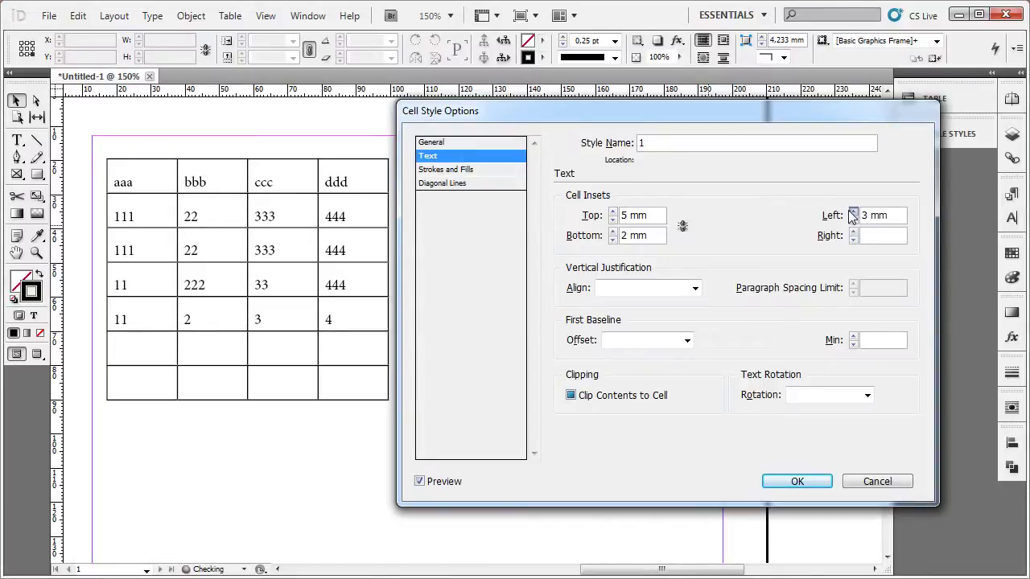
{"action": "left_click", "coordinate": [853, 212]}
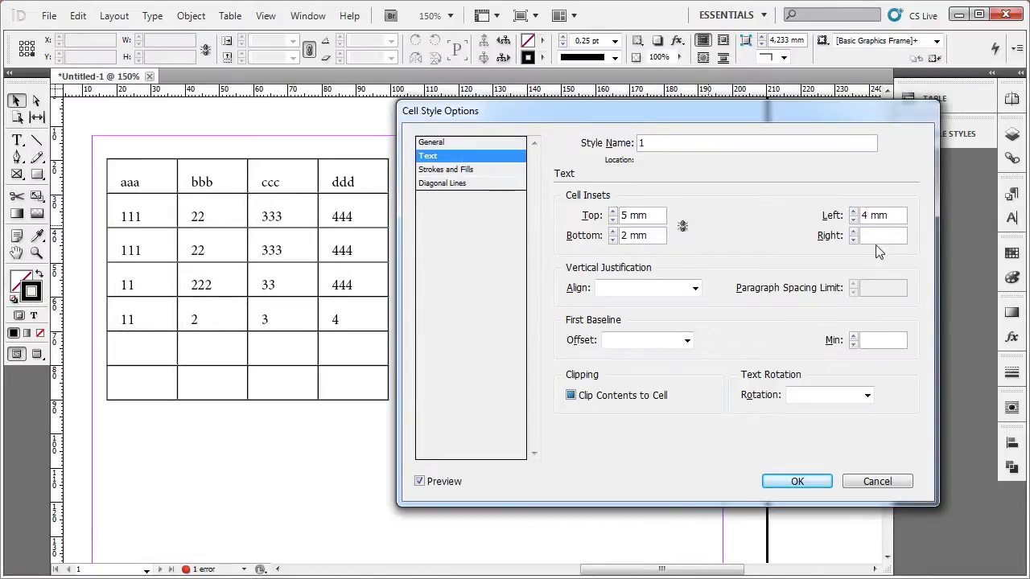
Try right cell insets between 1 mm and 12 mm for the cell style, and clear the value
{"action": "left_click", "coordinate": [852, 232]}
{"action": "left_click", "coordinate": [853, 231]}
{"action": "left_click", "coordinate": [852, 231]}
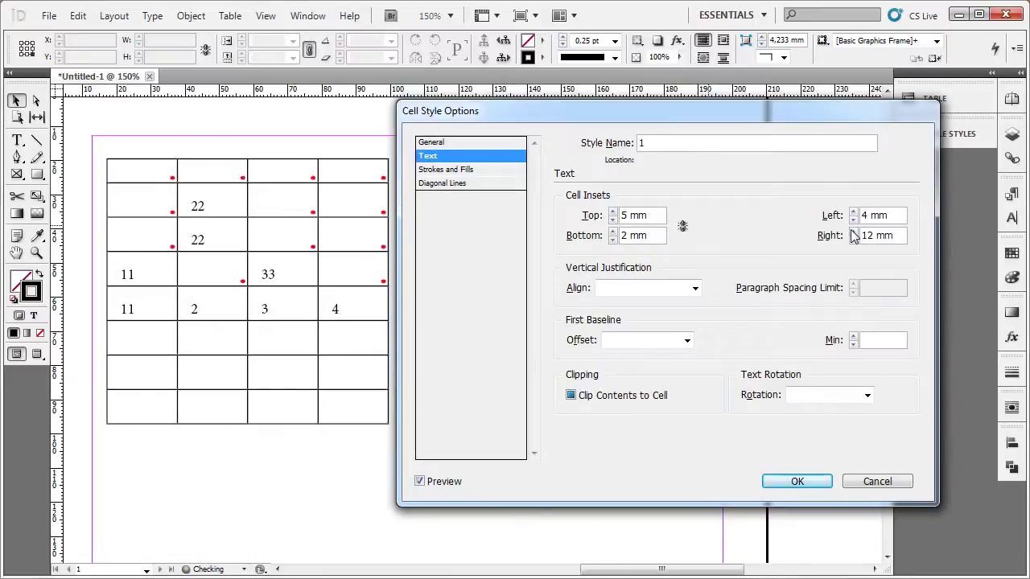
{"action": "left_click", "coordinate": [854, 239]}
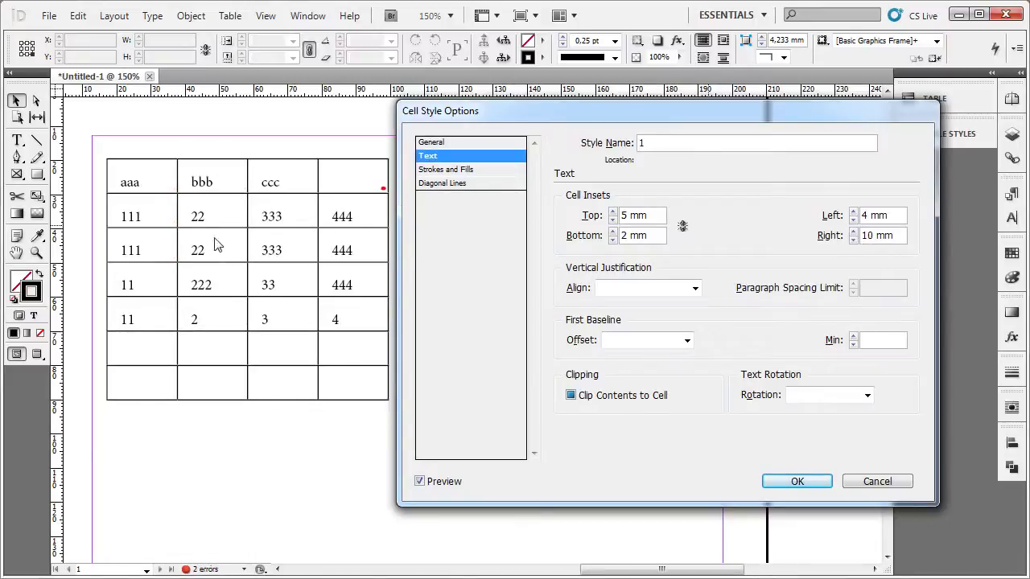
{"action": "left_click", "coordinate": [853, 239]}
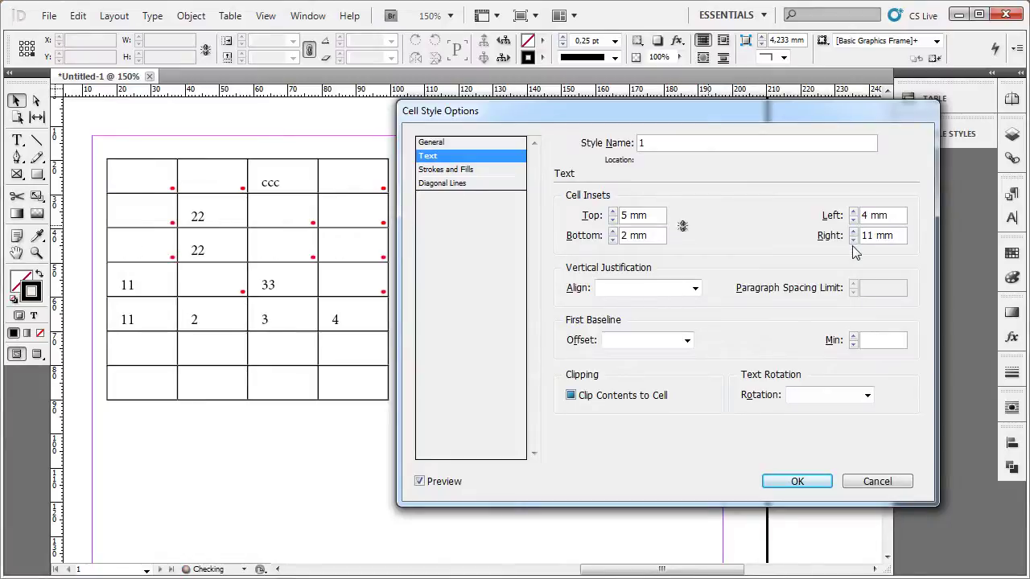
{"action": "left_click", "coordinate": [853, 239]}
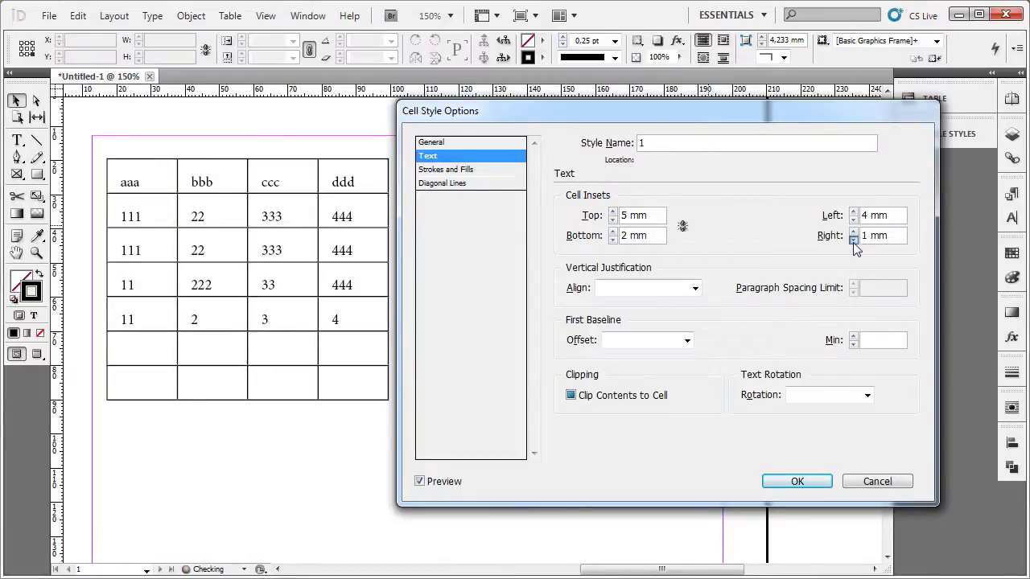
{"action": "left_click_drag", "start_coordinate": [902, 242], "coordinate": [725, 238]}
{"action": "key", "text": "BackSpace"}
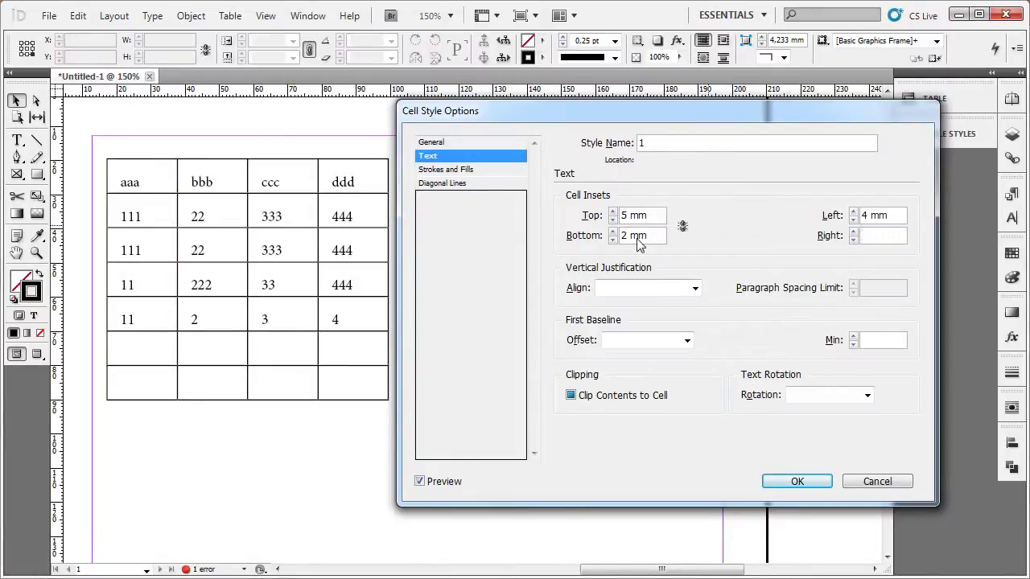
Examine the vertical justification alignment options offered for the cell style
{"action": "left_click", "coordinate": [611, 296]}
{"action": "left_click", "coordinate": [736, 298]}
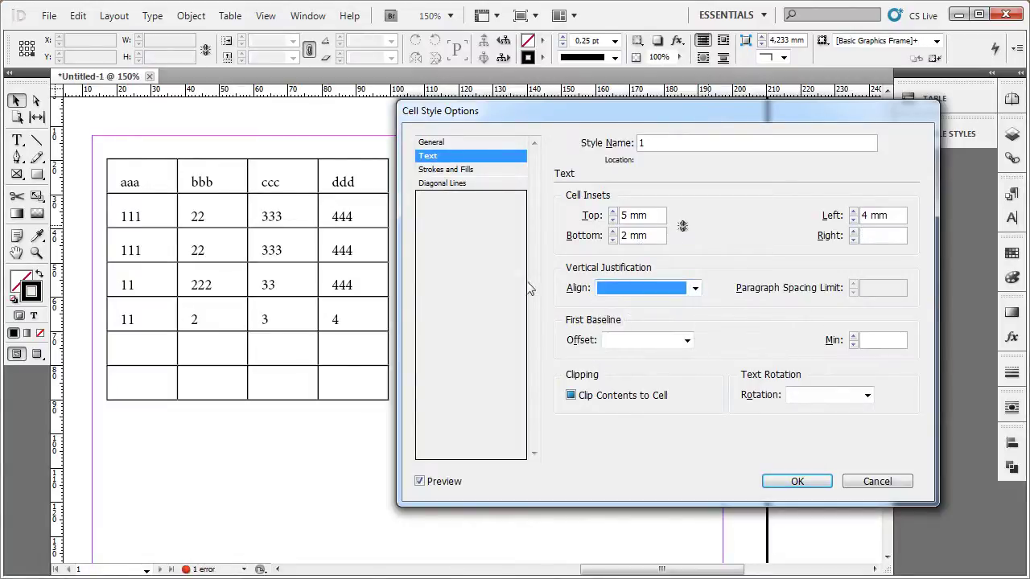
{"action": "left_click", "coordinate": [653, 299]}
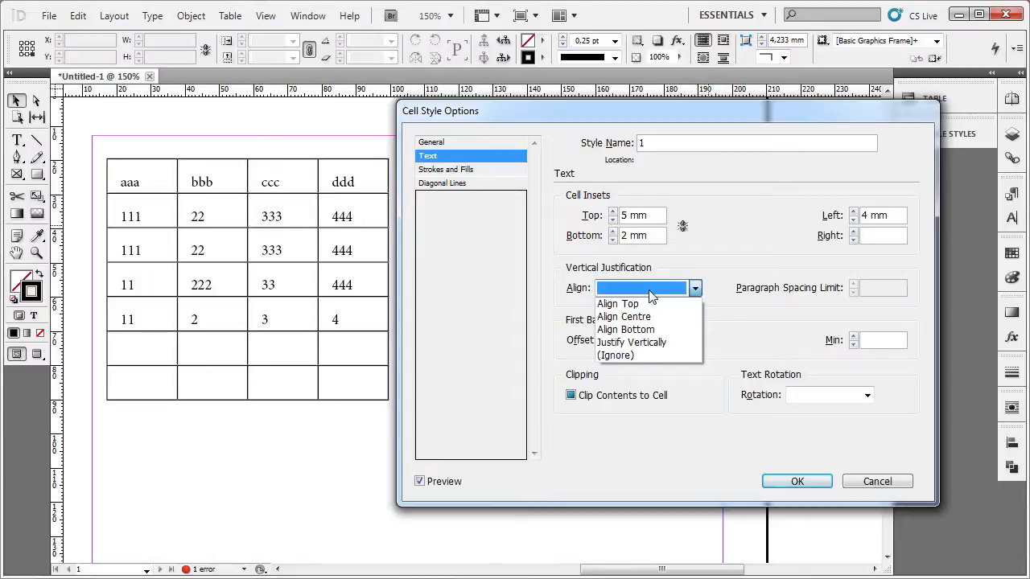
{"action": "left_click", "coordinate": [651, 296]}
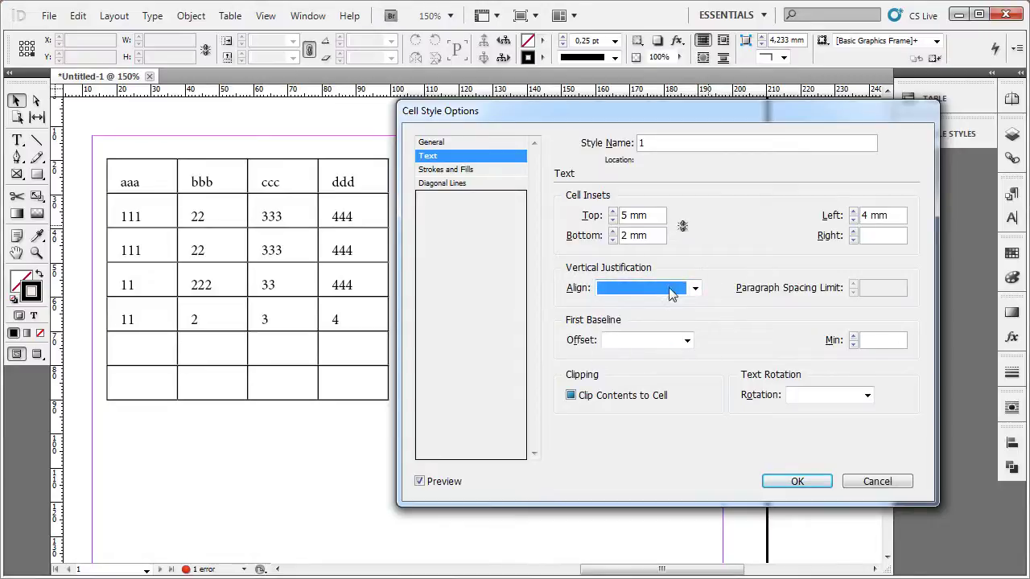
{"action": "left_click", "coordinate": [672, 292]}
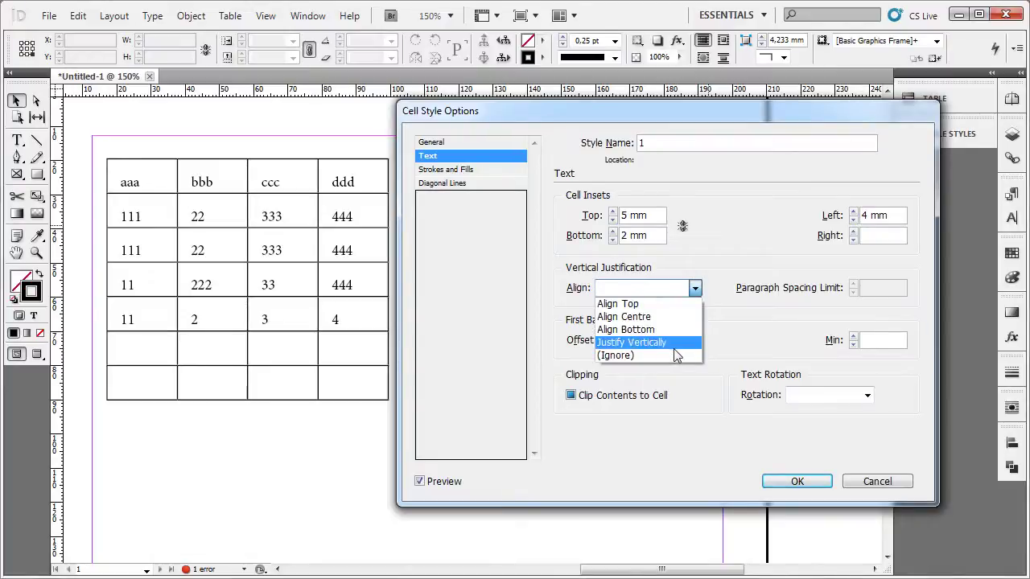
Accept the cell style settings and extend the table's text frame downward to fit the remaining rows
{"action": "left_click", "coordinate": [728, 322]}
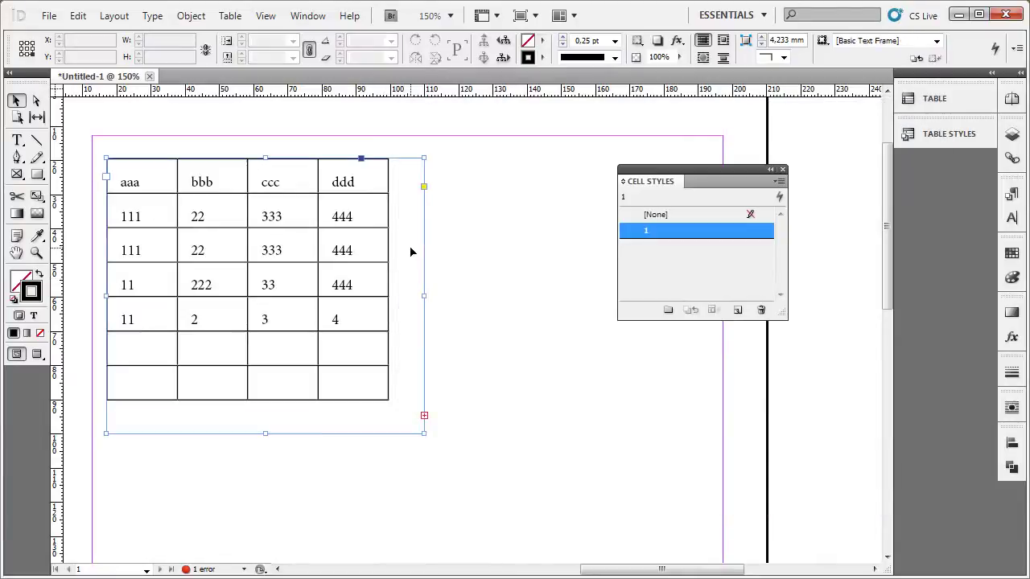
{"action": "left_click", "coordinate": [531, 351]}
{"action": "scroll", "coordinate": [356, 338], "scroll_direction": "right", "scroll_amount": 5}
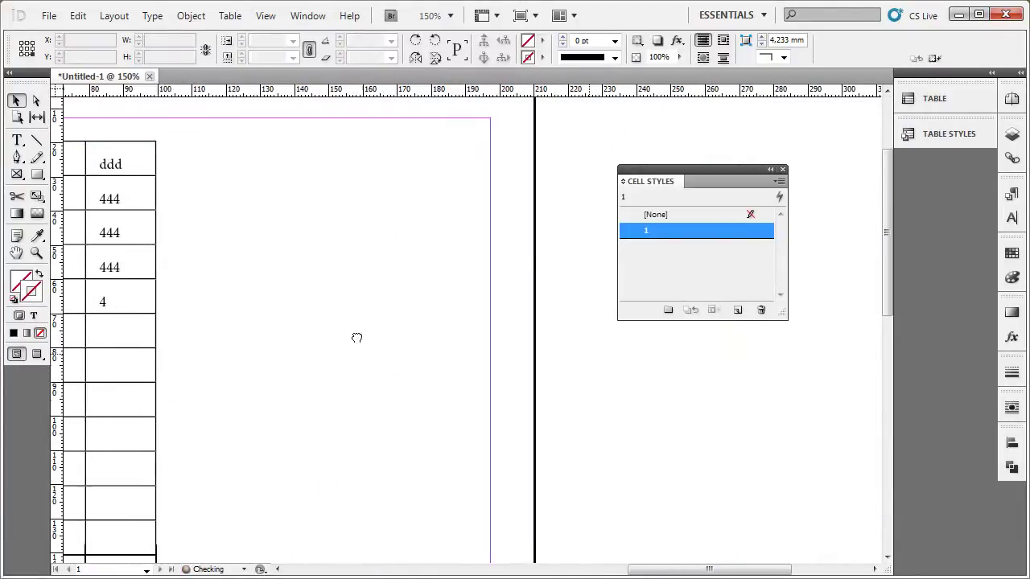
Draw a text frame about 112 mm wide and 98 mm high beside the table and fill it with five short lines of sample text
{"action": "left_click", "coordinate": [16, 140]}
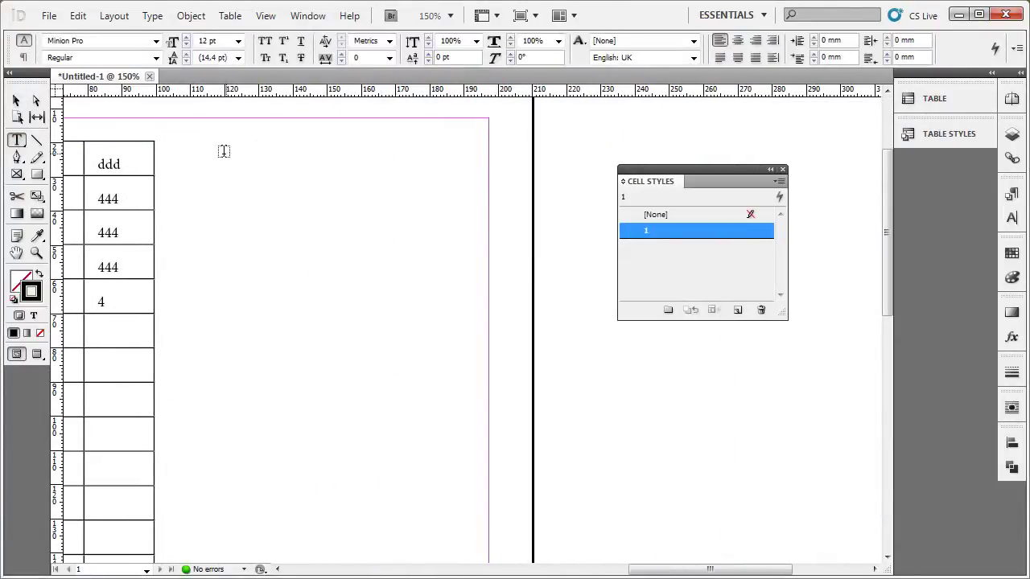
{"action": "left_click_drag", "start_coordinate": [221, 155], "coordinate": [604, 486]}
{"action": "type", "text": "fd"}
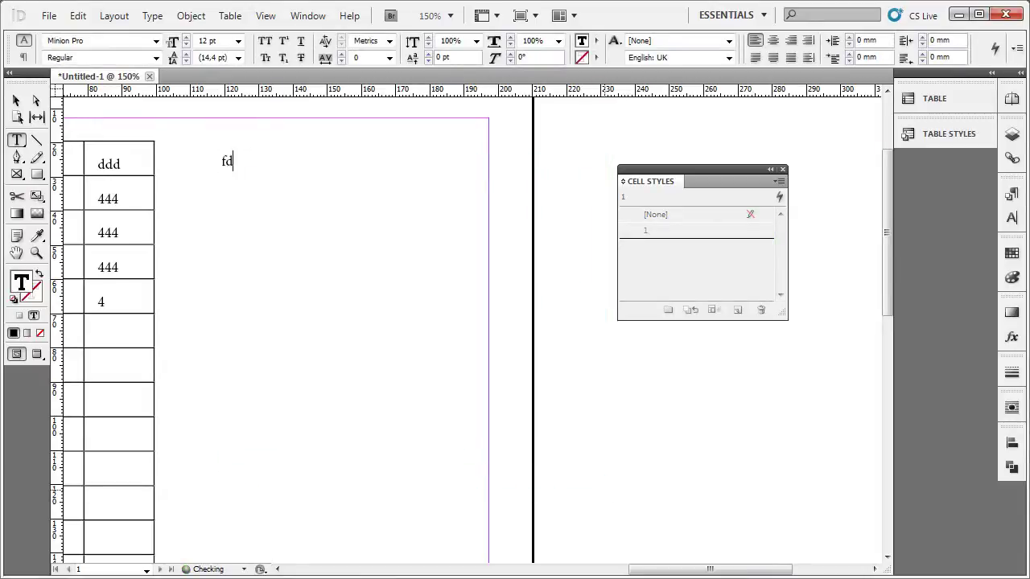
{"action": "type", "text": "afdafkjh"}
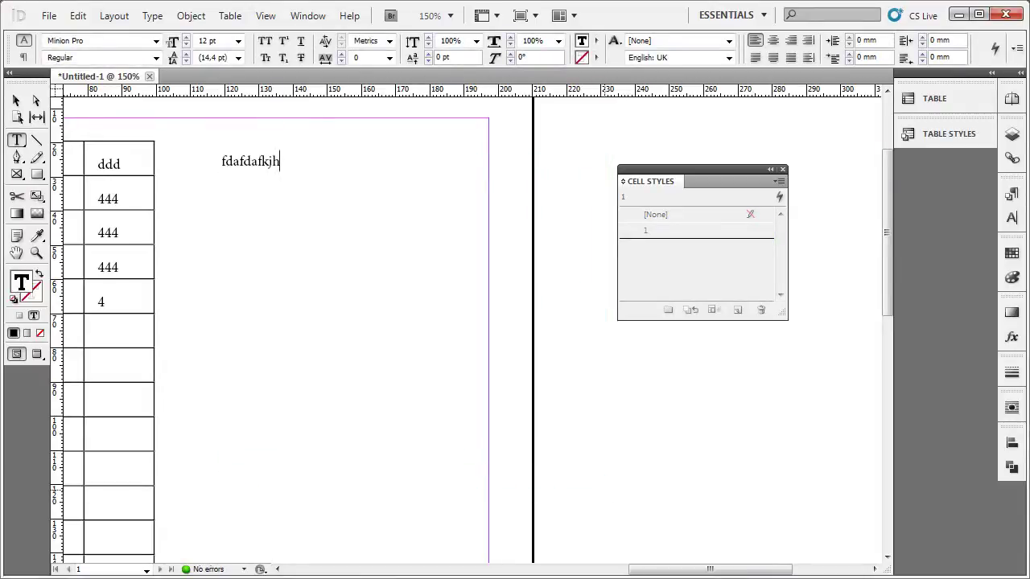
{"action": "key", "text": "Return"}
{"action": "type", "text": "fdfsdfsd"}
{"action": "key", "text": "Return"}
{"action": "type", "text": "f"}
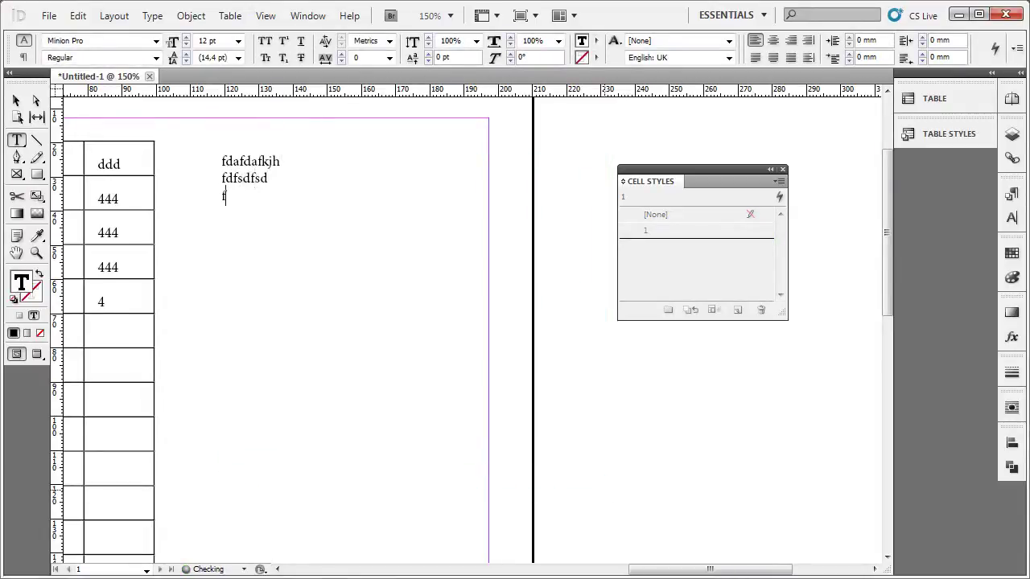
{"action": "type", "text": "sdfsdfs"}
{"action": "key", "text": "Return"}
{"action": "type", "text": "fsdf"}
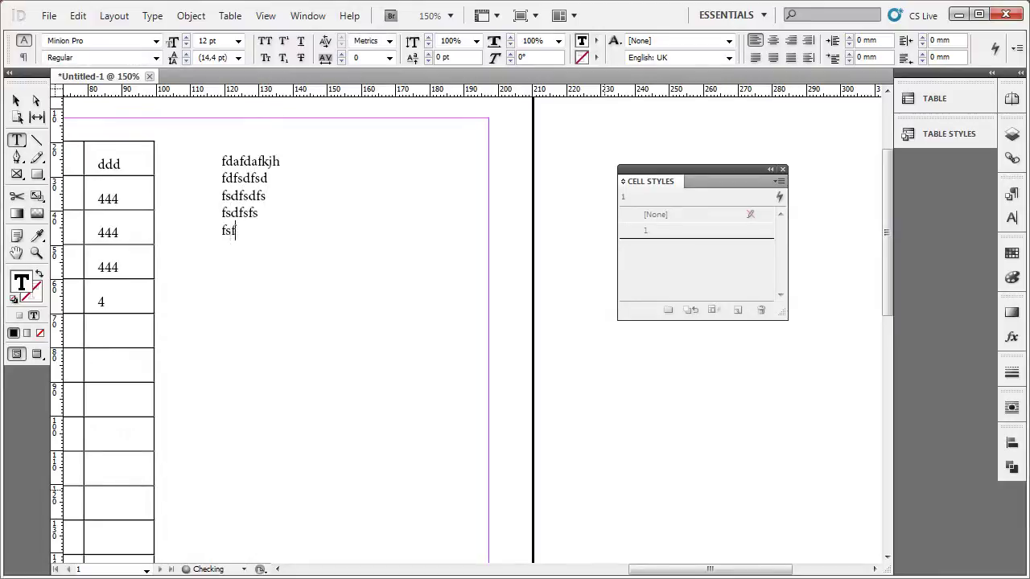
{"action": "type", "text": "sd fsd"}
{"action": "key", "text": "Escape"}
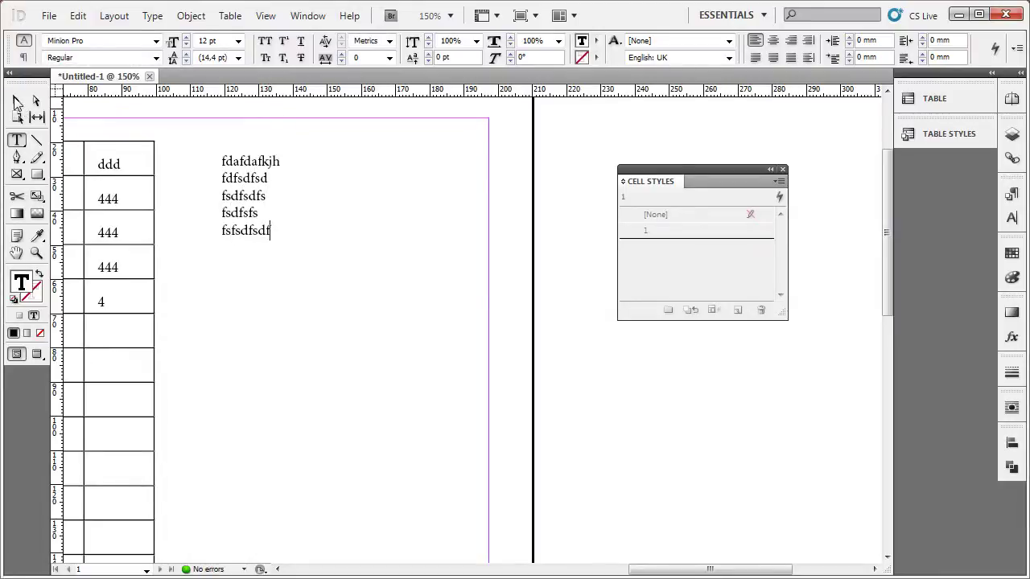
{"action": "left_click_drag", "start_coordinate": [223, 172], "coordinate": [261, 180]}
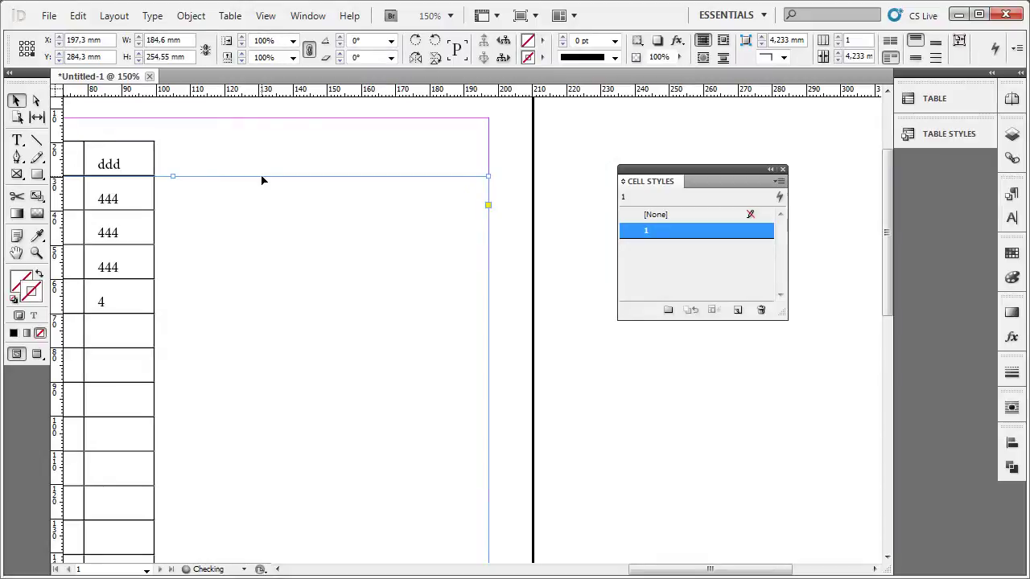
{"action": "key", "text": "ctrl+z"}
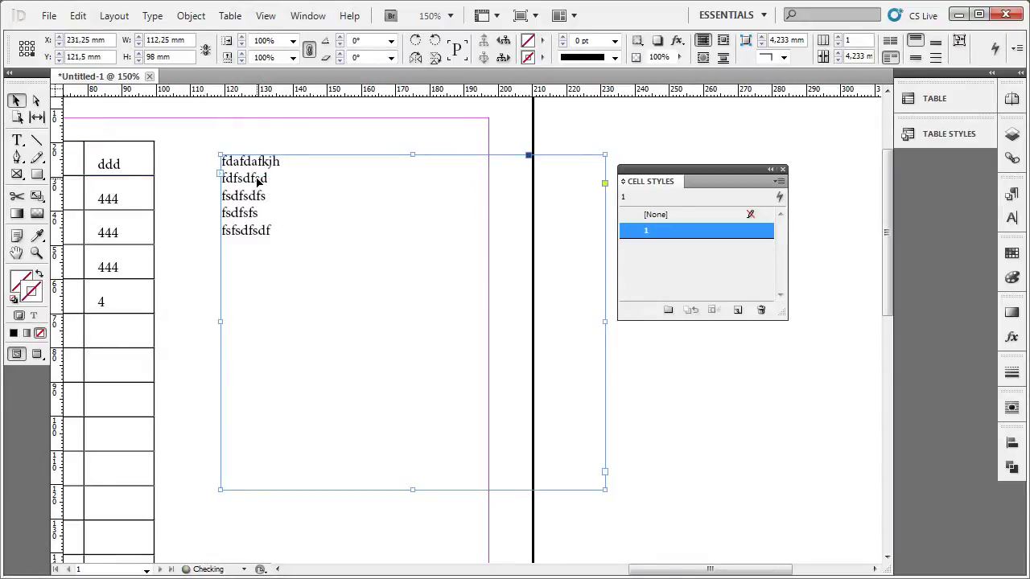
Convert all the sample text into a table with tab column separators, paragraph row separators and table style 1
{"action": "double_click", "coordinate": [262, 178]}
{"action": "key", "text": "ctrl+a"}
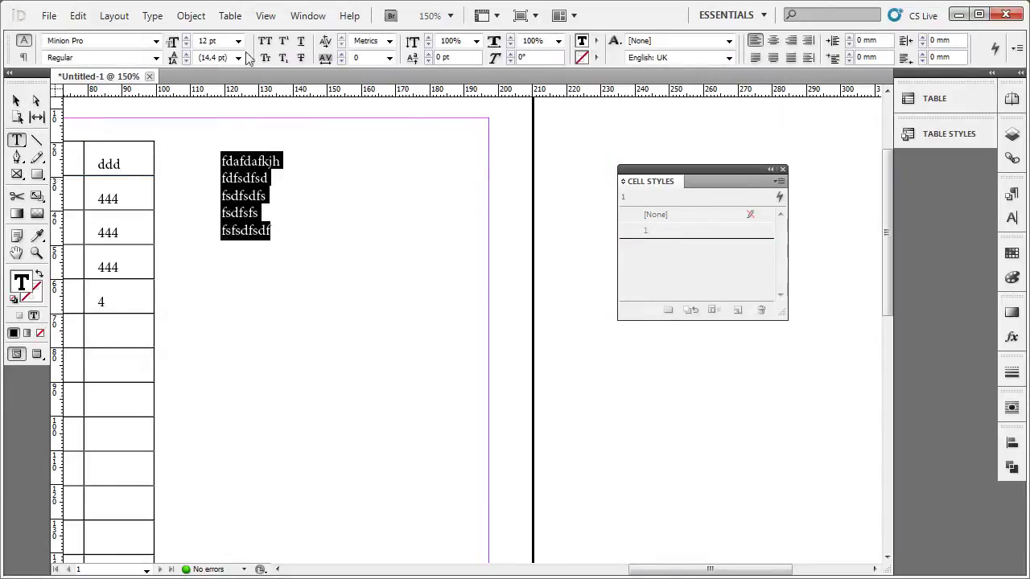
{"action": "left_click", "coordinate": [230, 15]}
{"action": "left_click", "coordinate": [294, 51]}
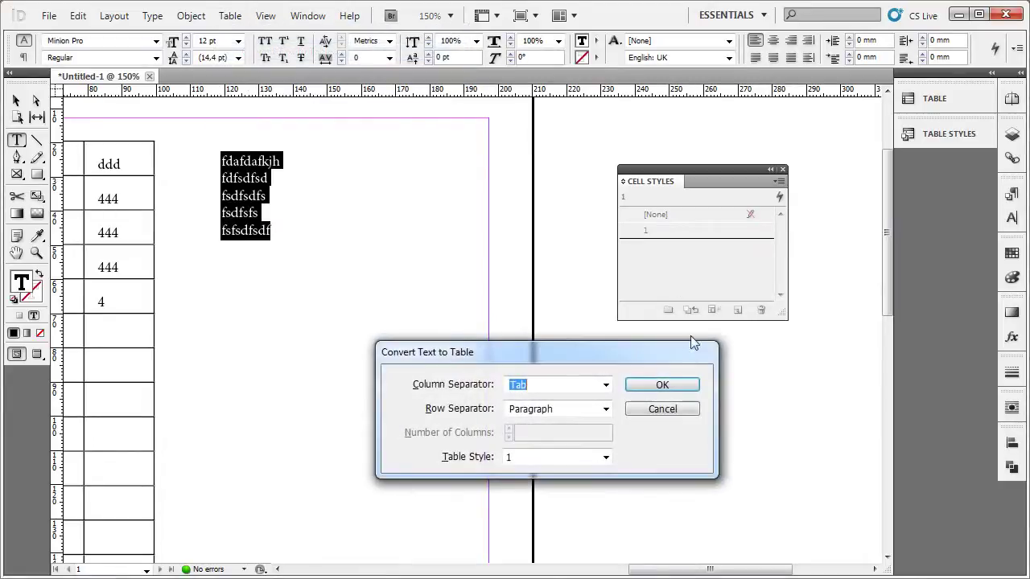
{"action": "left_click", "coordinate": [661, 385]}
Apply the [Basic Table] table style to the whole new table
{"action": "left_click_drag", "start_coordinate": [260, 161], "coordinate": [336, 300]}
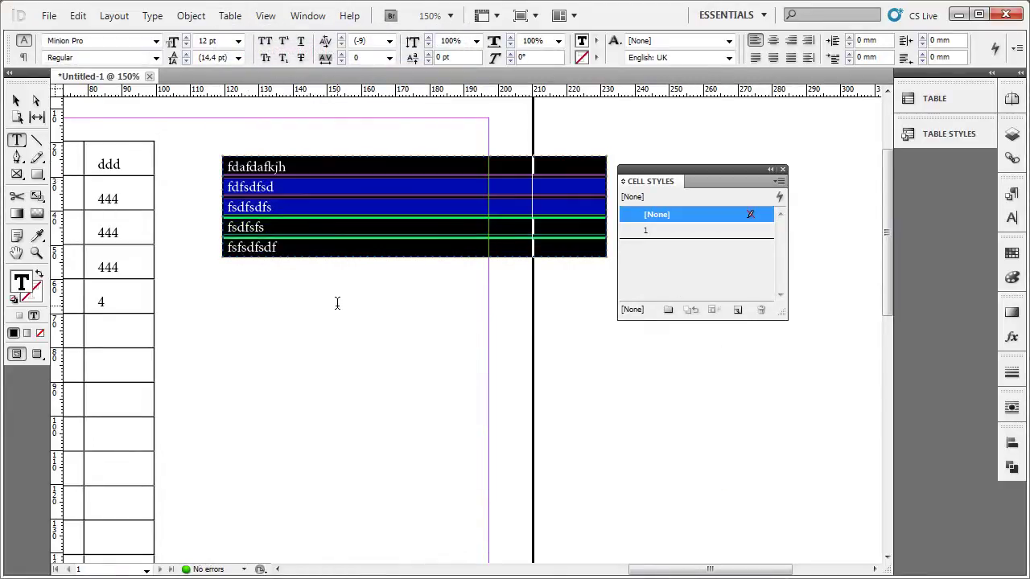
{"action": "key", "text": "Escape"}
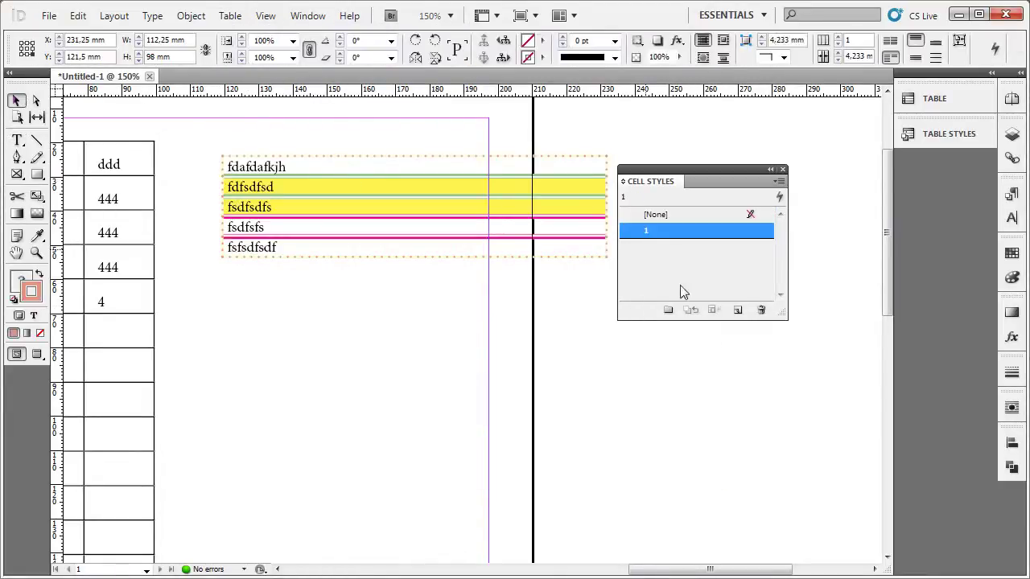
{"action": "left_click", "coordinate": [676, 215]}
{"action": "left_click", "coordinate": [932, 100]}
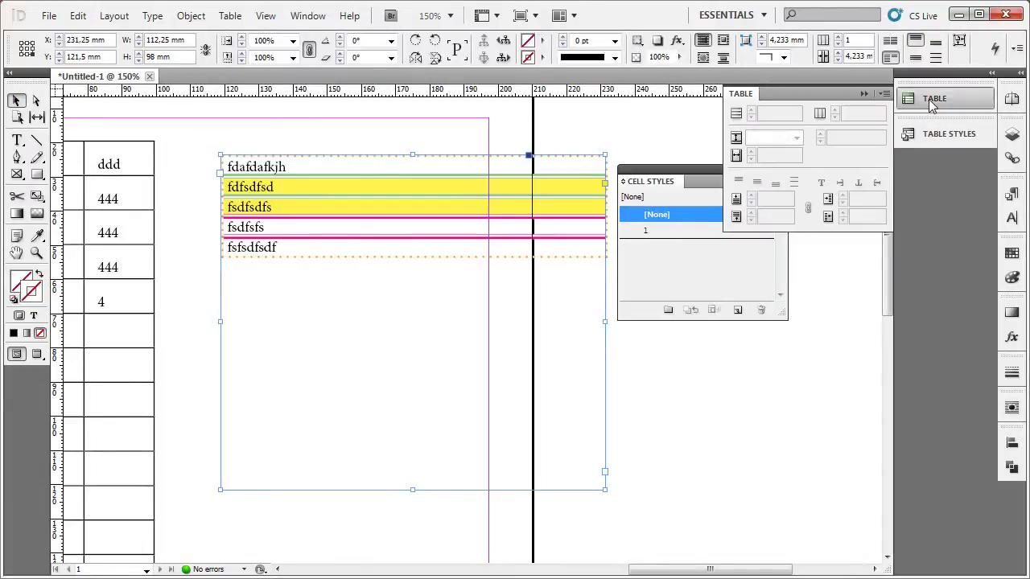
{"action": "left_click", "coordinate": [933, 134]}
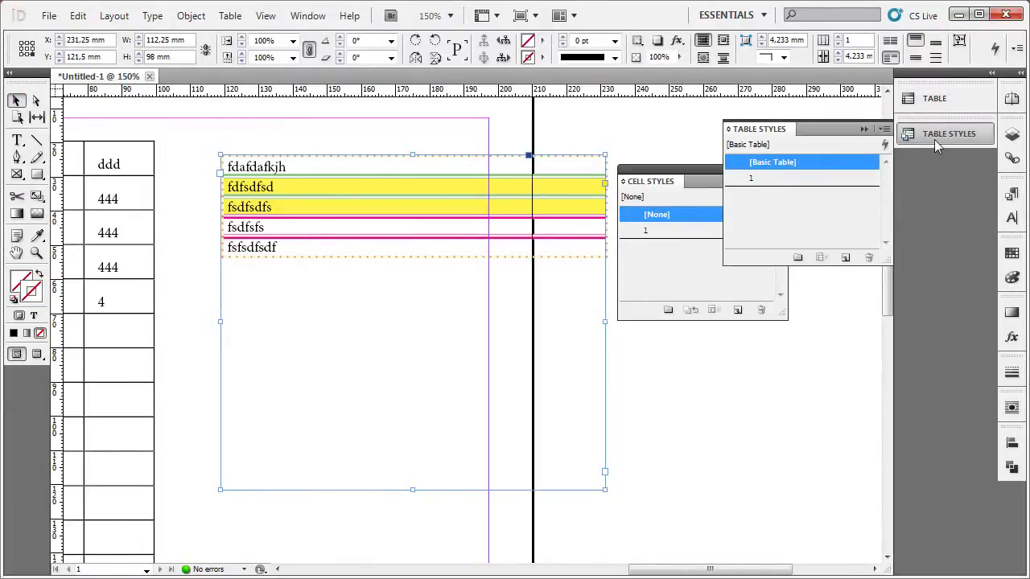
{"action": "double_click", "coordinate": [544, 182]}
{"action": "key", "text": "ctrl+alt+a"}
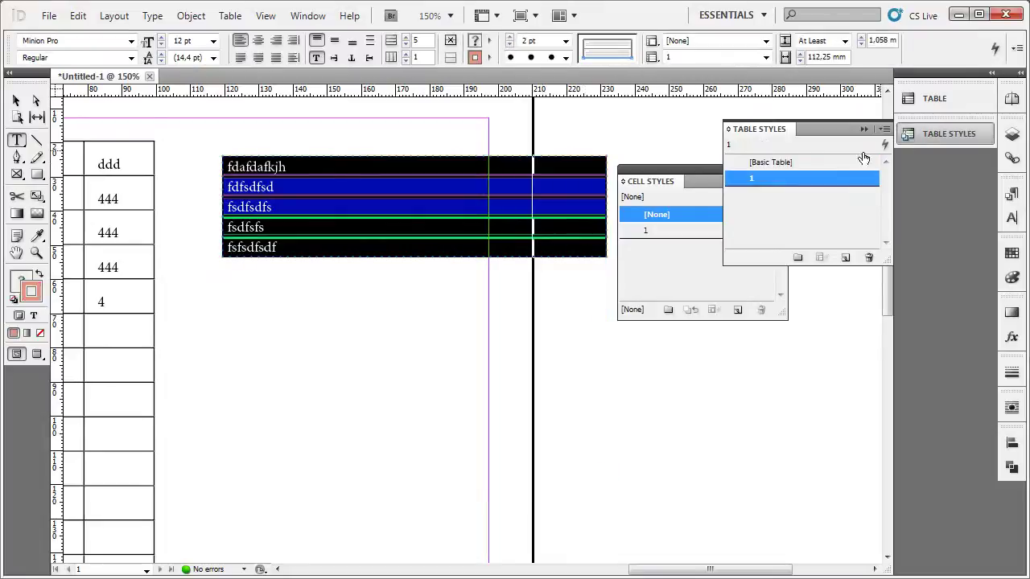
{"action": "left_click", "coordinate": [748, 163]}
{"action": "left_click", "coordinate": [937, 135]}
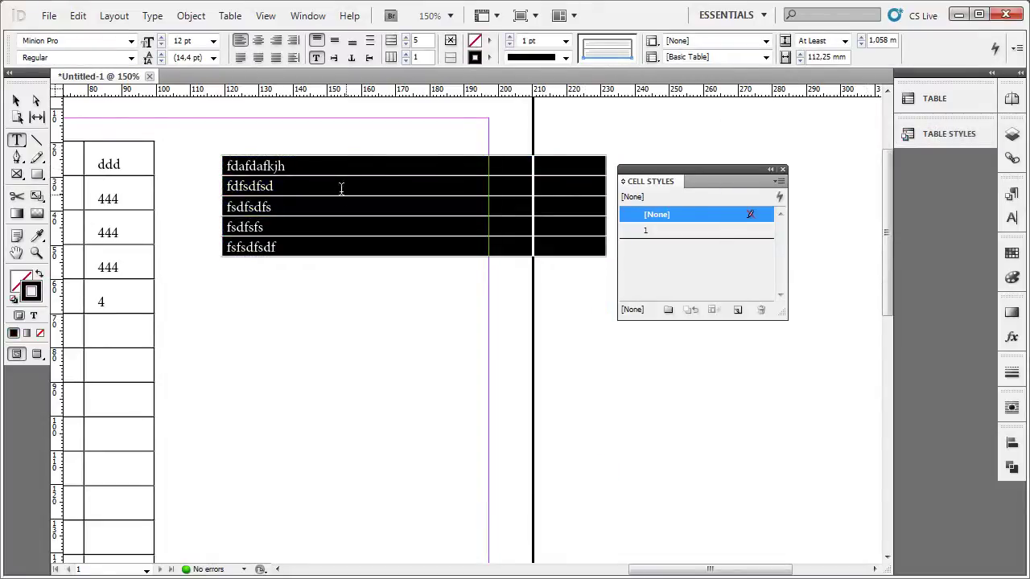
Merge all rows of the new table into one cell and extend that cell downward to about 60 mm high
{"action": "left_click", "coordinate": [333, 165]}
{"action": "key", "text": "ctrl+alt+a"}
{"action": "right_click", "coordinate": [331, 185]}
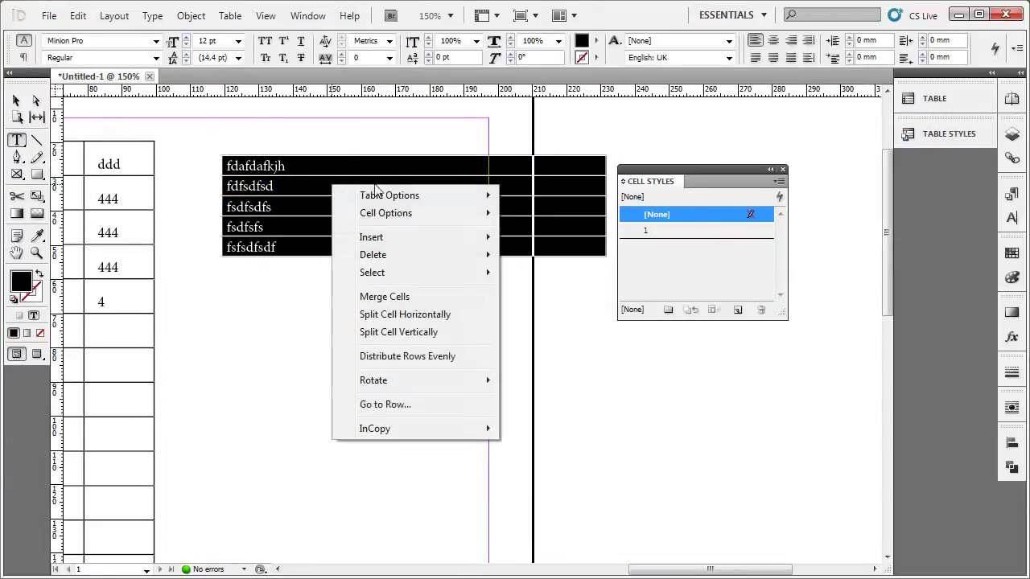
{"action": "left_click", "coordinate": [402, 295]}
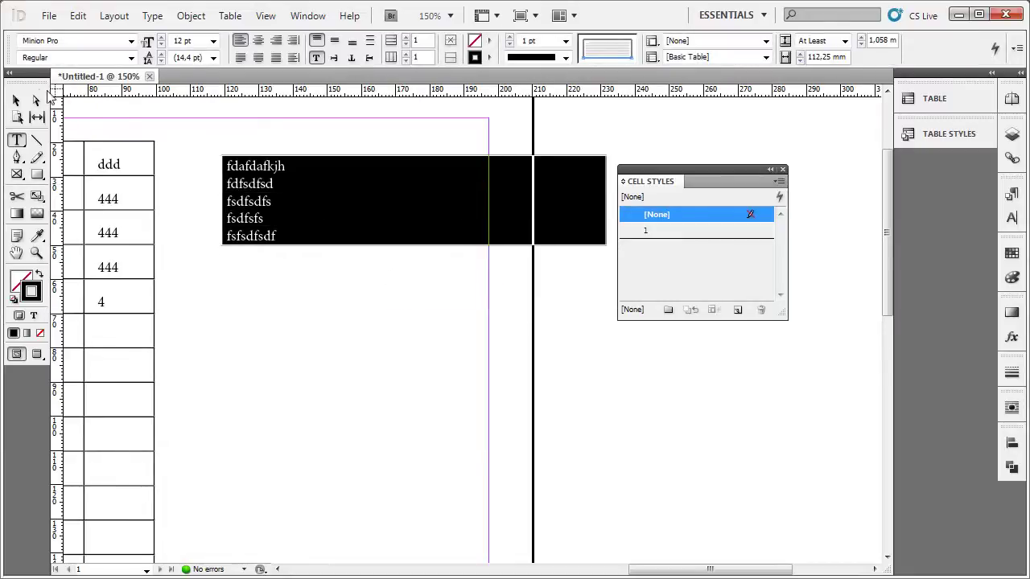
{"action": "left_click", "coordinate": [16, 100]}
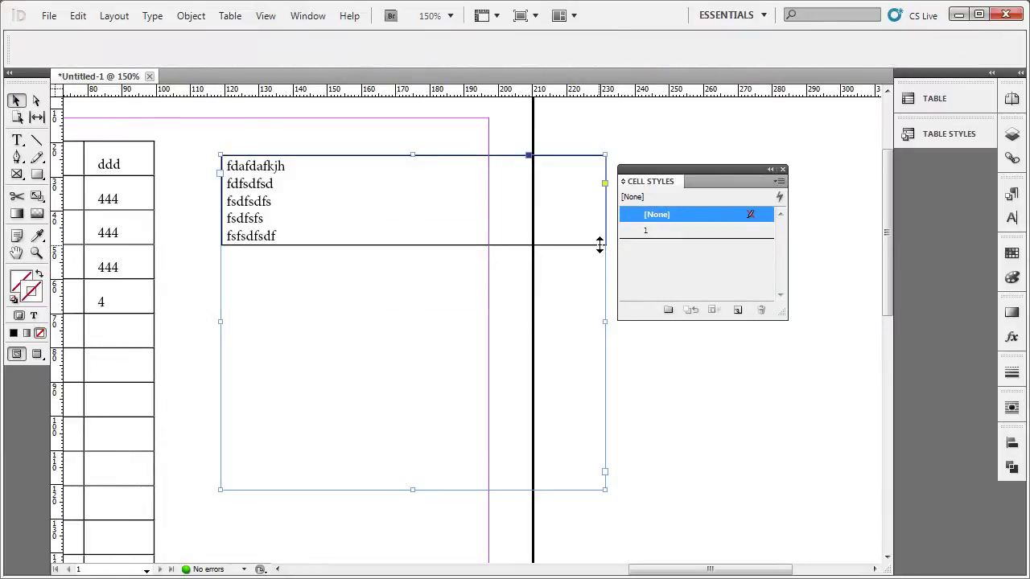
{"action": "left_click_drag", "start_coordinate": [598, 244], "coordinate": [586, 364]}
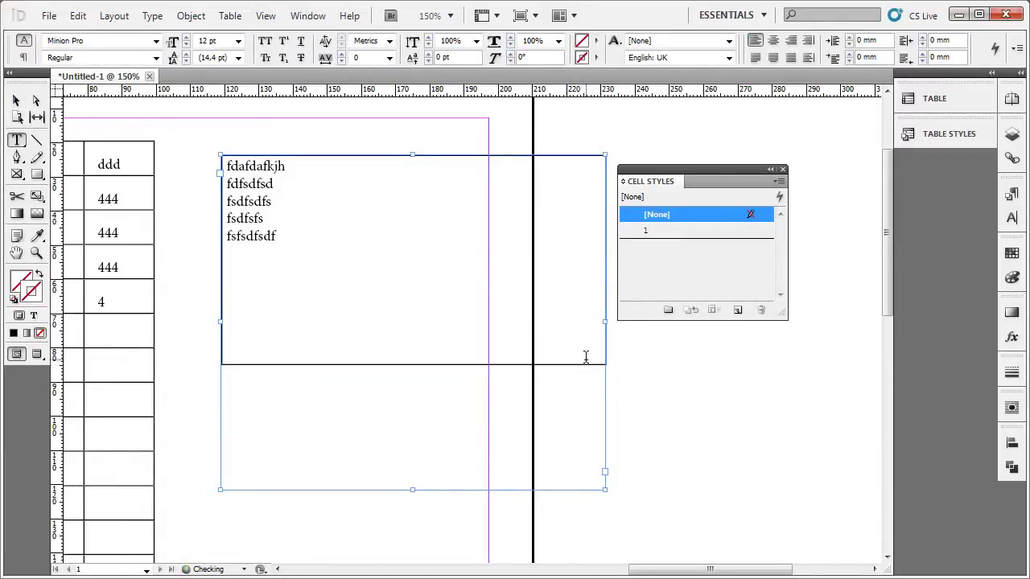
Apply cell style 1 to the merged cell containing the sample text
{"action": "left_click", "coordinate": [17, 100]}
{"action": "left_click", "coordinate": [724, 383]}
{"action": "left_click_drag", "start_coordinate": [724, 383], "coordinate": [667, 362]}
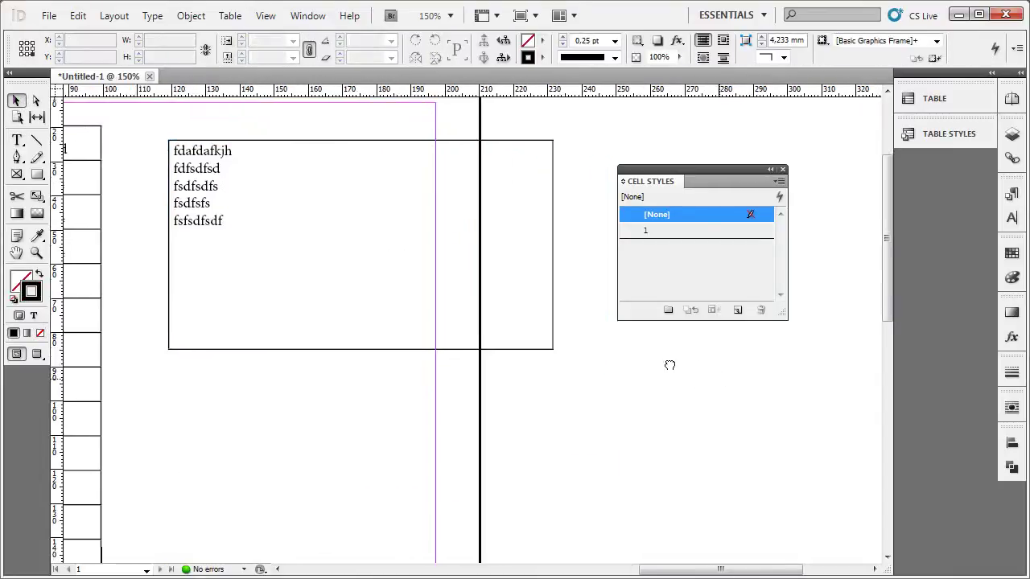
{"action": "left_click", "coordinate": [310, 246]}
{"action": "left_click", "coordinate": [680, 233]}
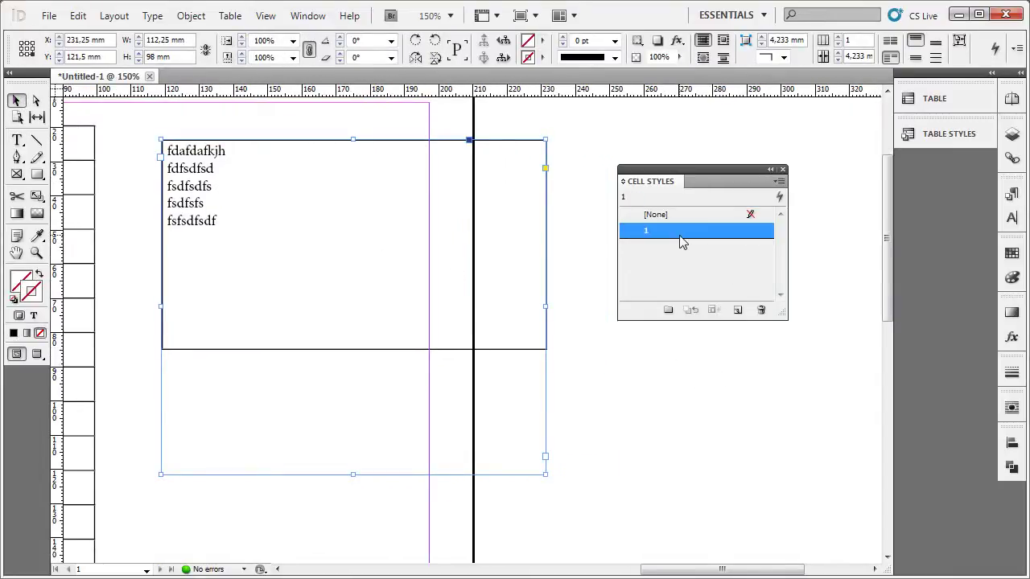
{"action": "left_click", "coordinate": [639, 413]}
{"action": "left_click", "coordinate": [454, 286]}
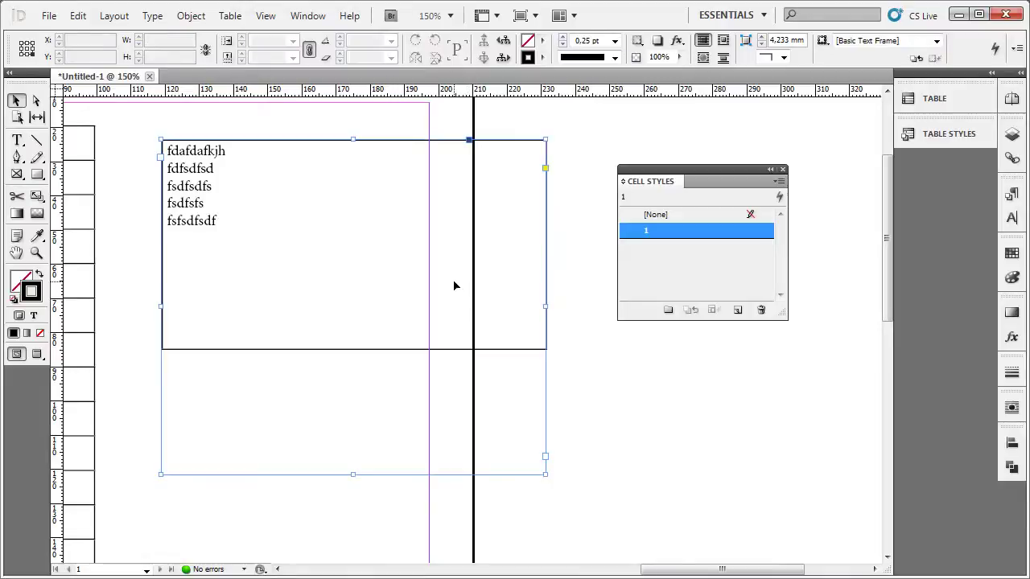
{"action": "double_click", "coordinate": [358, 259]}
{"action": "key", "text": "ctrl+a"}
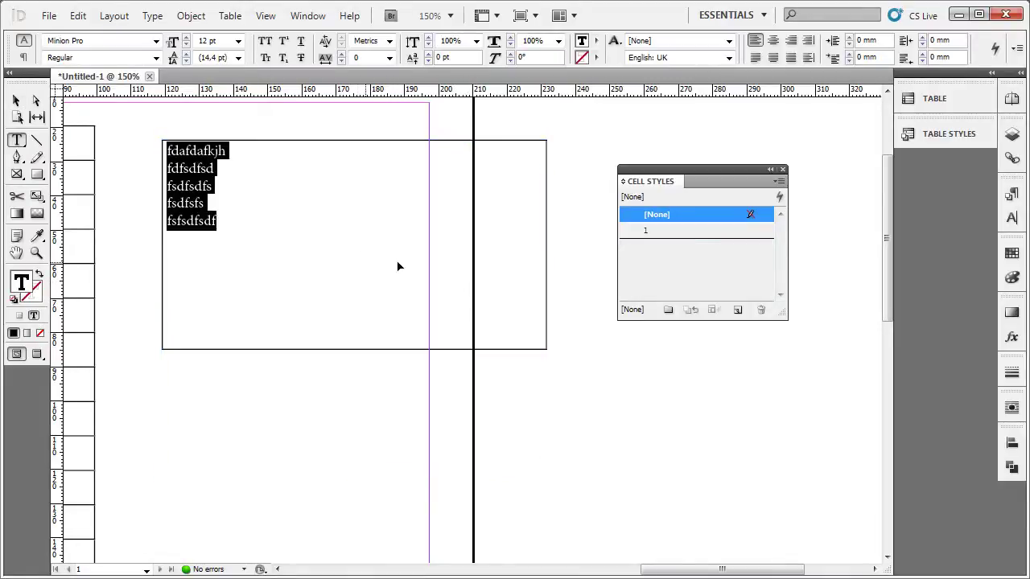
{"action": "left_click", "coordinate": [646, 230]}
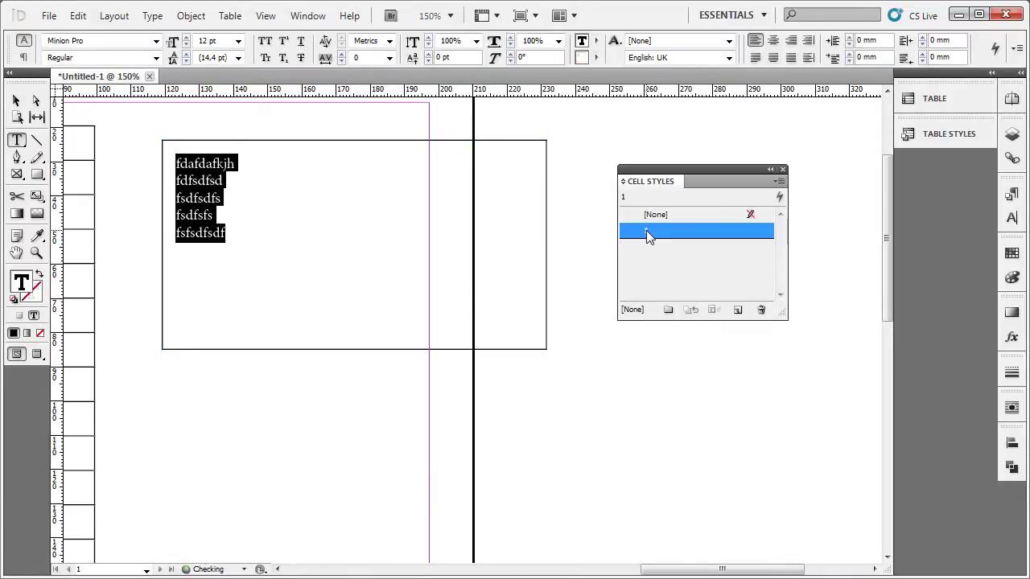
Open the text settings of cell style 1 for editing, keeping the sample cell's text in view
{"action": "left_click", "coordinate": [19, 98]}
{"action": "double_click", "coordinate": [699, 233]}
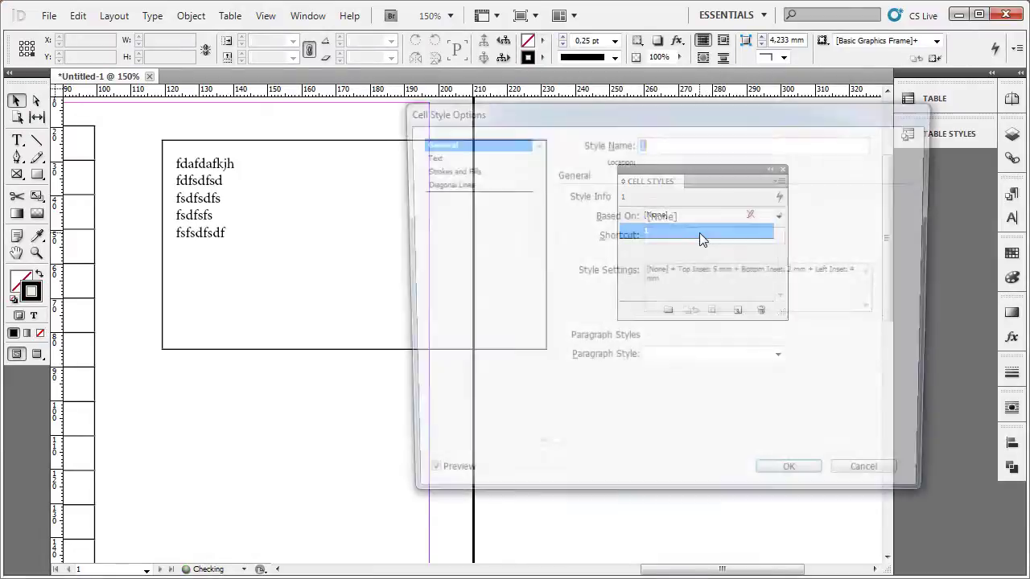
{"action": "left_click_drag", "start_coordinate": [703, 113], "coordinate": [737, 122]}
{"action": "left_click", "coordinate": [498, 164]}
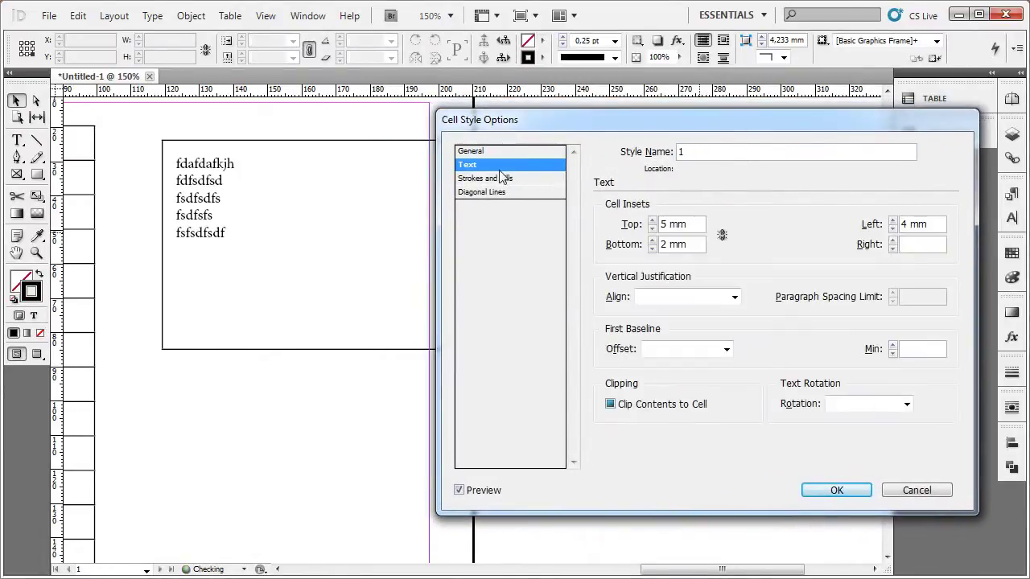
Try larger and smaller top cell insets for the cell style, and return the inset to 5 mm
{"action": "left_click", "coordinate": [652, 222]}
{"action": "left_click", "coordinate": [652, 222]}
{"action": "left_click", "coordinate": [652, 228]}
{"action": "left_click", "coordinate": [652, 228]}
{"action": "left_click", "coordinate": [652, 228]}
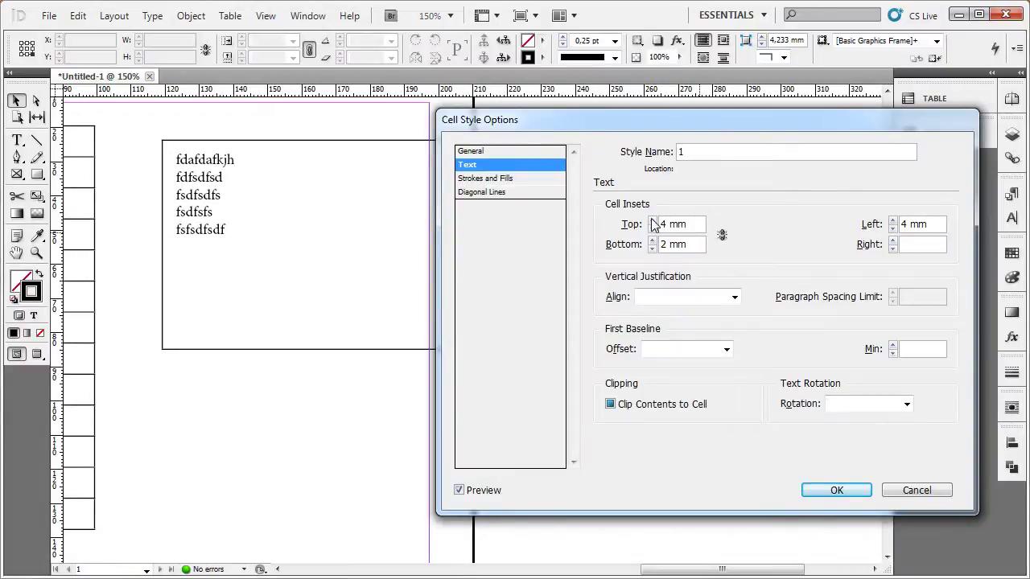
{"action": "left_click", "coordinate": [652, 223]}
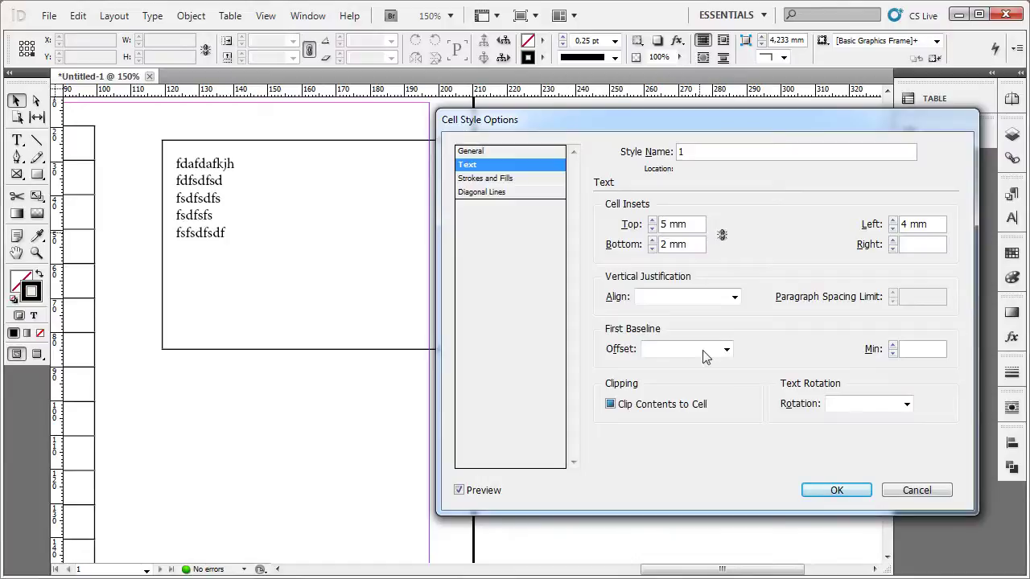
Set the cell style's vertical justification to Align Centre and its top cell inset to 2 mm
{"action": "left_click", "coordinate": [740, 299]}
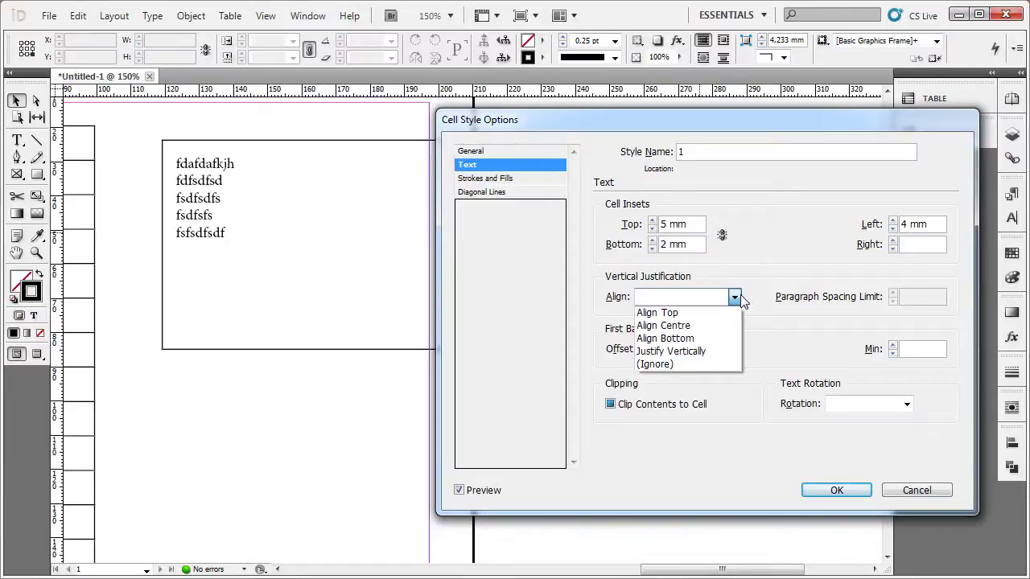
{"action": "left_click", "coordinate": [668, 325]}
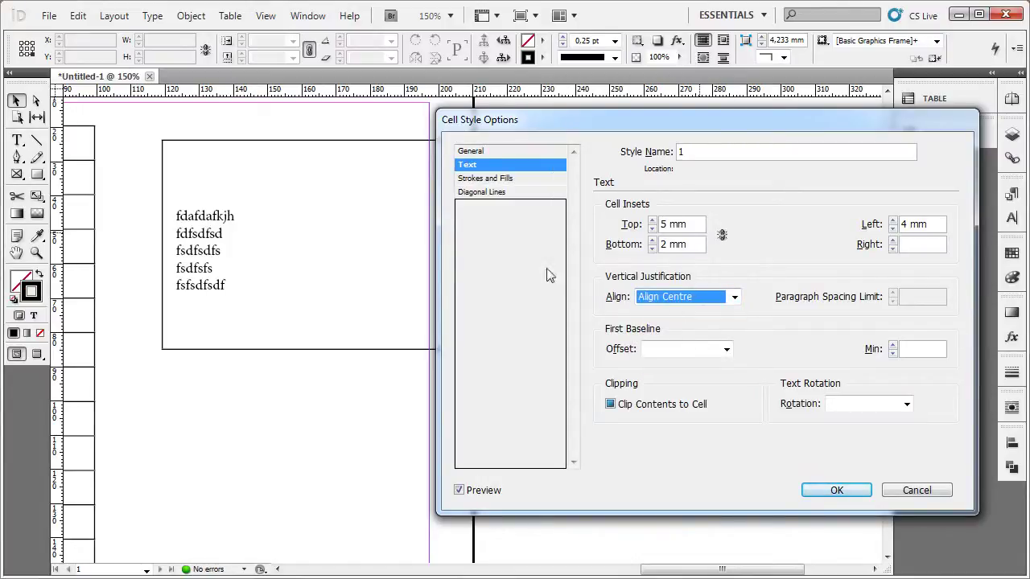
{"action": "left_click", "coordinate": [678, 227]}
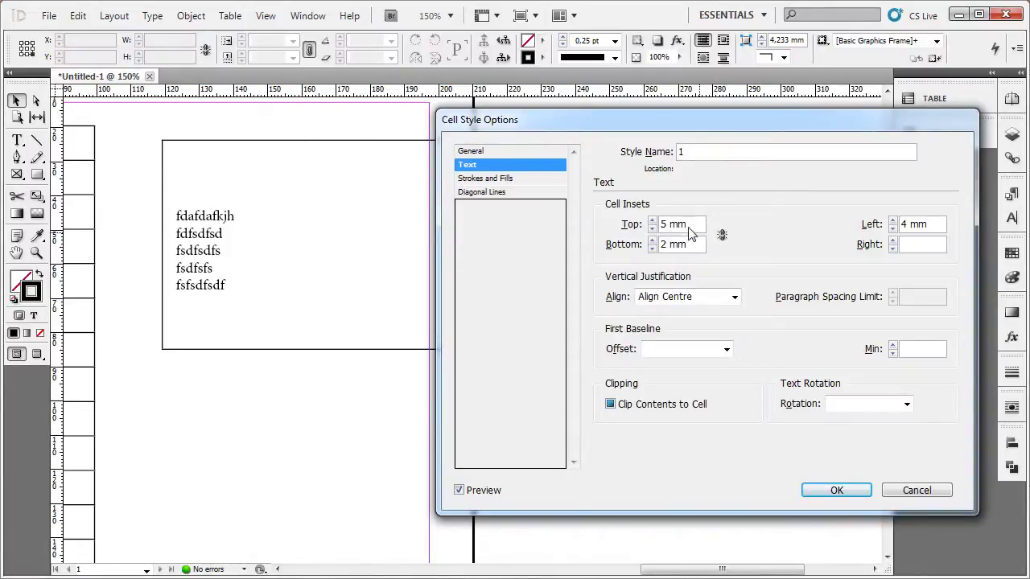
{"action": "left_click_drag", "start_coordinate": [690, 225], "coordinate": [656, 225]}
{"action": "left_click", "coordinate": [652, 230]}
{"action": "left_click", "coordinate": [652, 229]}
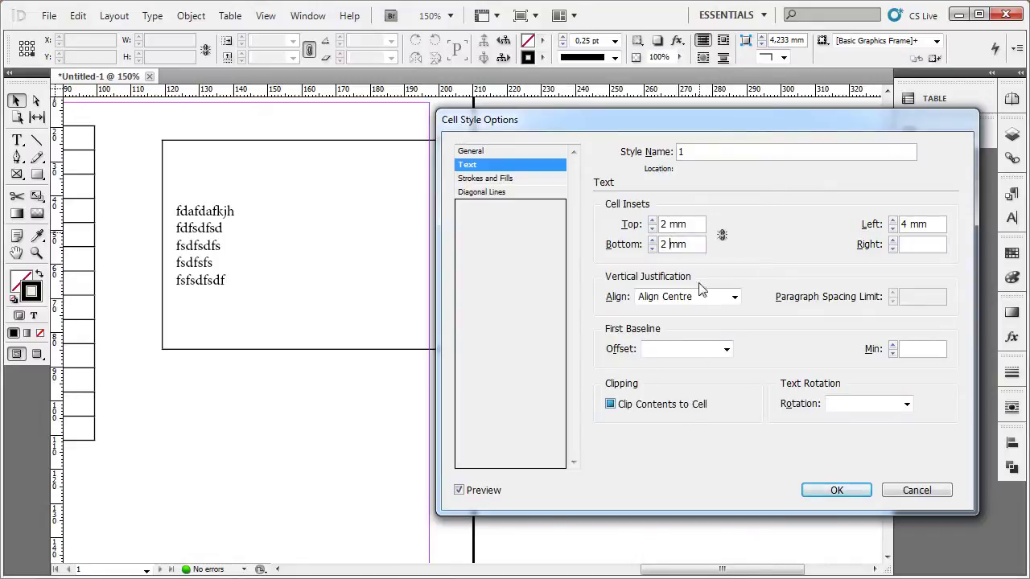
Try Justify Vertically as the cell style's vertical justification, and set it to Align Top
{"action": "left_click", "coordinate": [730, 296]}
{"action": "left_click", "coordinate": [671, 351]}
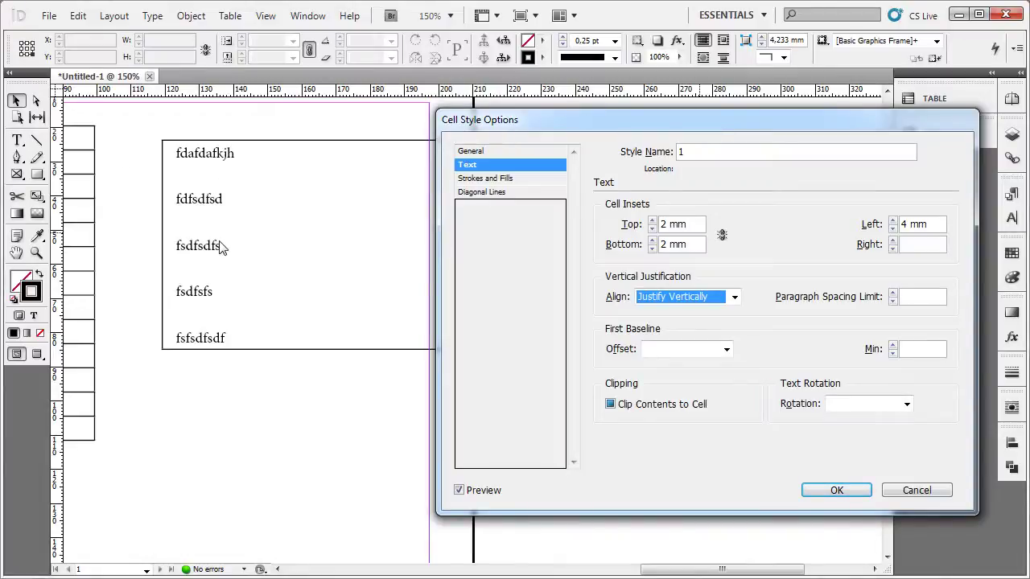
{"action": "left_click", "coordinate": [720, 311]}
{"action": "left_click", "coordinate": [689, 313]}
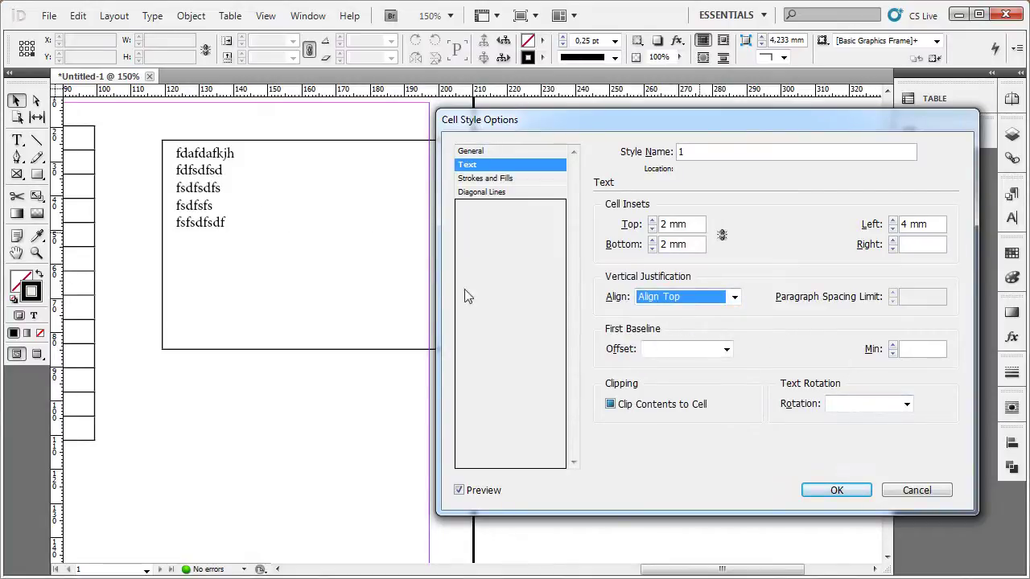
Try Ascent, Leading, Cap Height, x Height and Fixed as the cell style's first baseline offset
{"action": "left_click", "coordinate": [667, 354]}
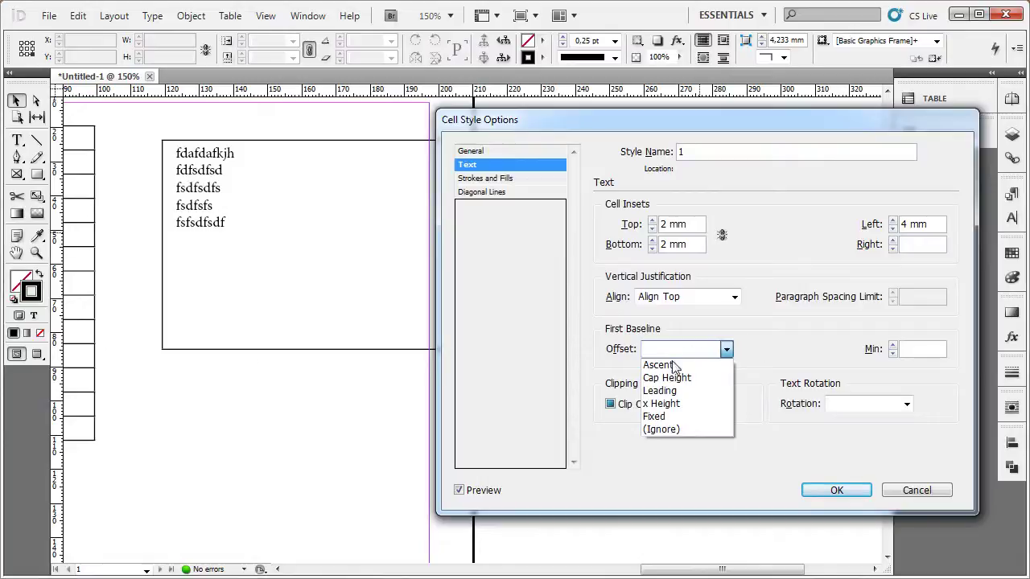
{"action": "left_click", "coordinate": [671, 365]}
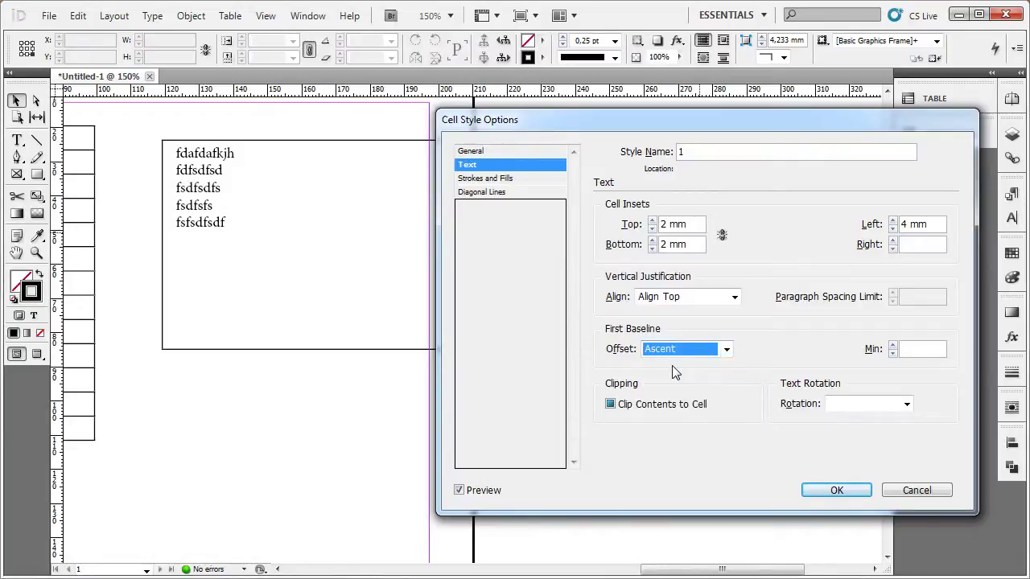
{"action": "left_click", "coordinate": [676, 349]}
{"action": "left_click", "coordinate": [674, 391]}
{"action": "left_click", "coordinate": [676, 354]}
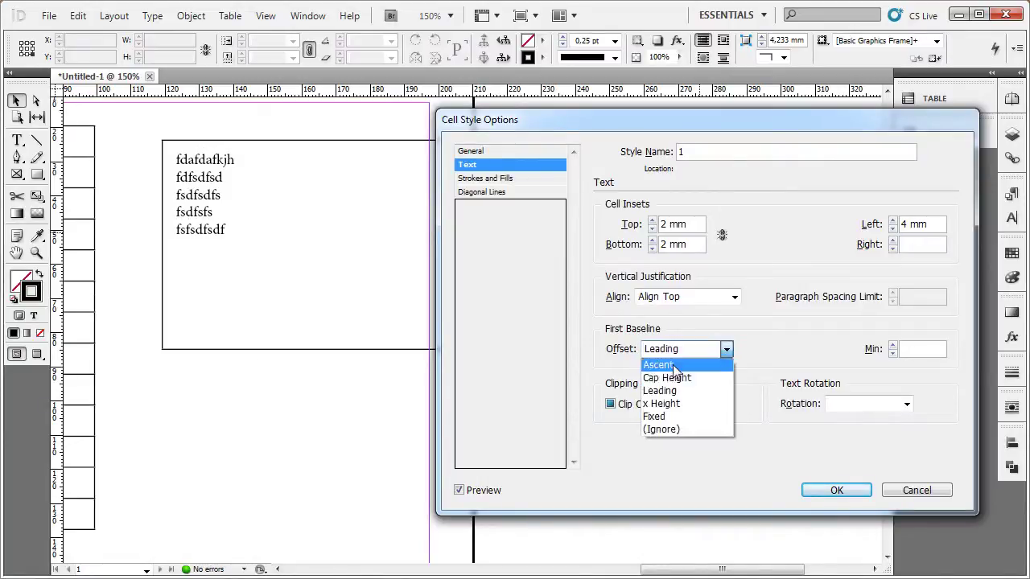
{"action": "left_click", "coordinate": [677, 372]}
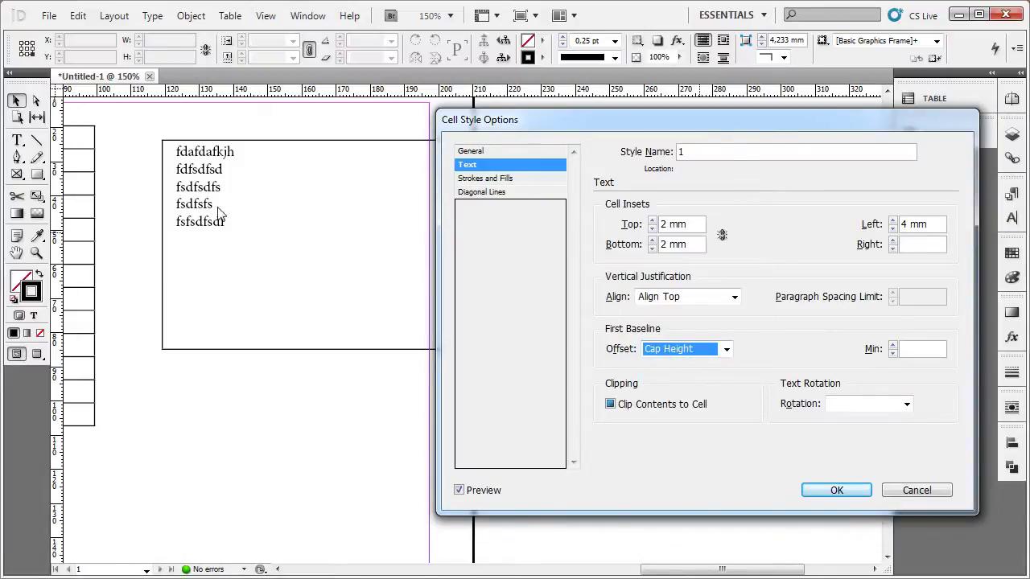
{"action": "left_click", "coordinate": [696, 352]}
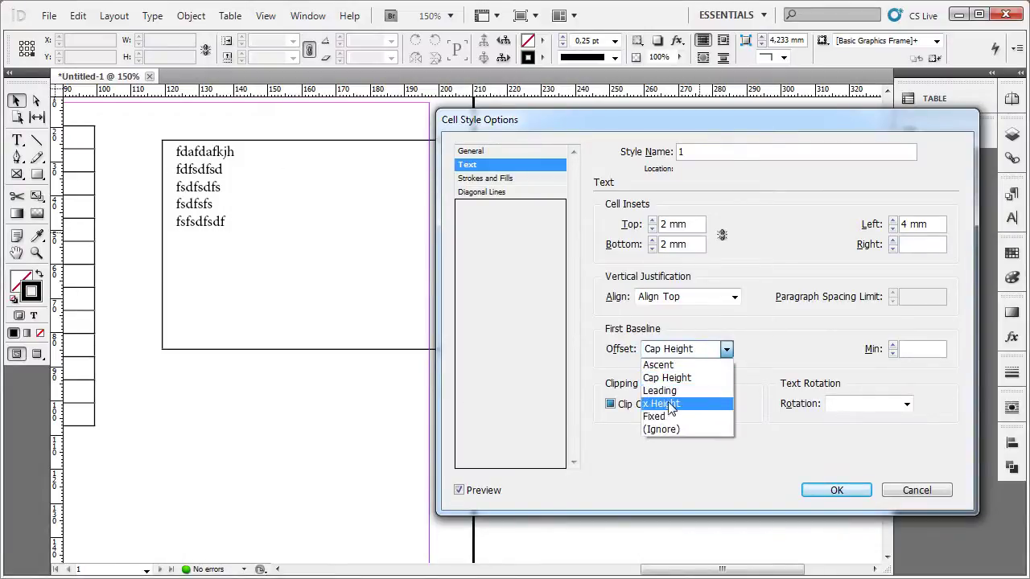
{"action": "left_click", "coordinate": [670, 400]}
{"action": "left_click", "coordinate": [679, 349]}
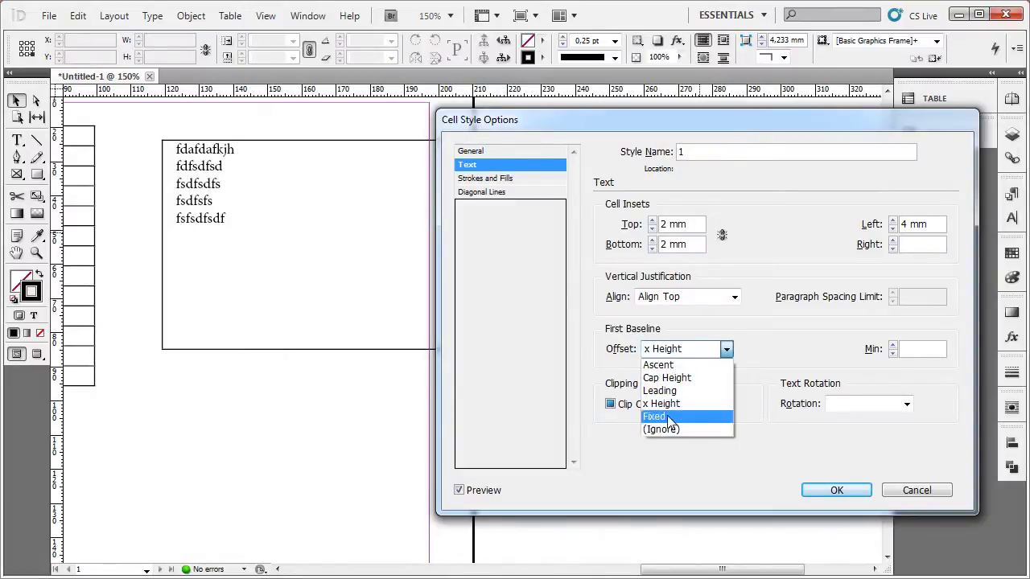
{"action": "left_click", "coordinate": [660, 423]}
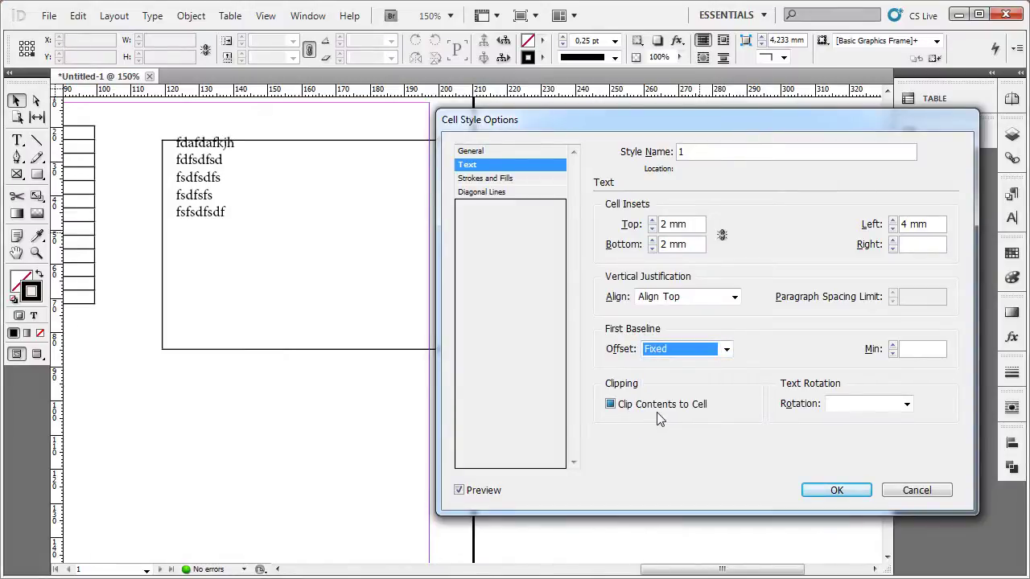
Compare Ascent and Cap Height as the first baseline offset, set it to Ascent and save the cell style
{"action": "left_click", "coordinate": [676, 353]}
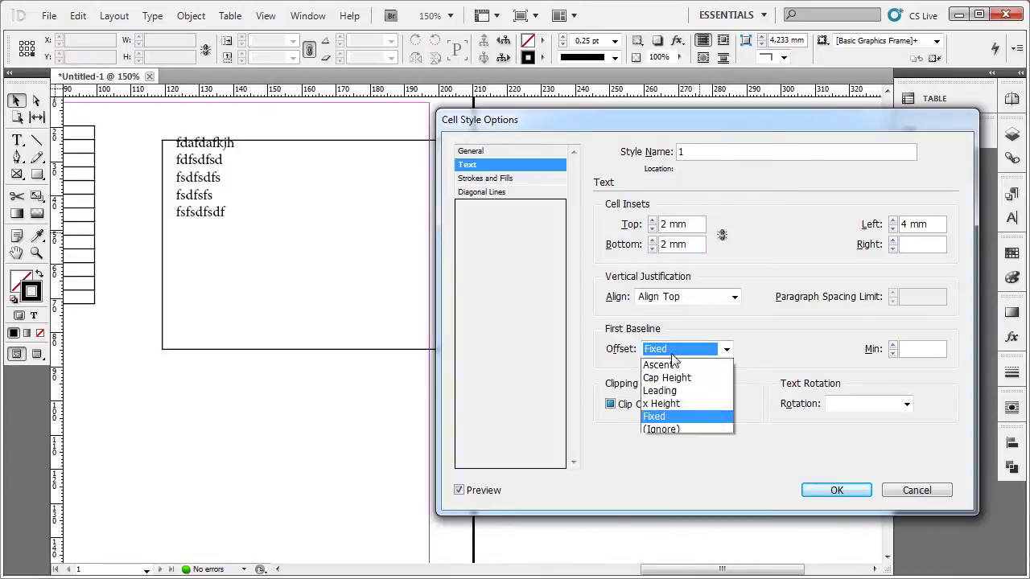
{"action": "left_click", "coordinate": [674, 363]}
{"action": "left_click", "coordinate": [676, 350]}
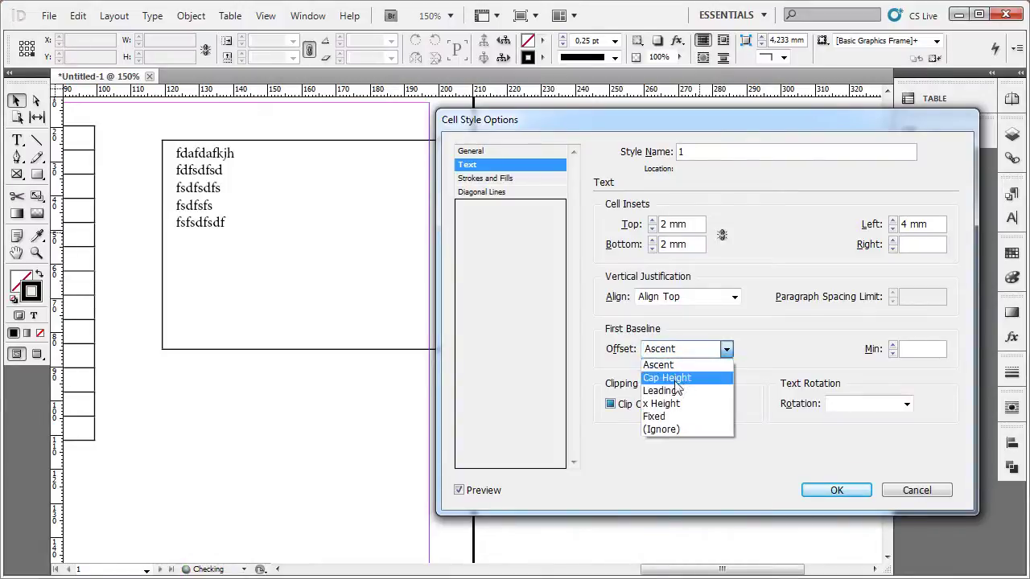
{"action": "left_click", "coordinate": [666, 378]}
{"action": "left_click", "coordinate": [676, 350]}
{"action": "left_click", "coordinate": [670, 364]}
{"action": "left_click", "coordinate": [844, 492]}
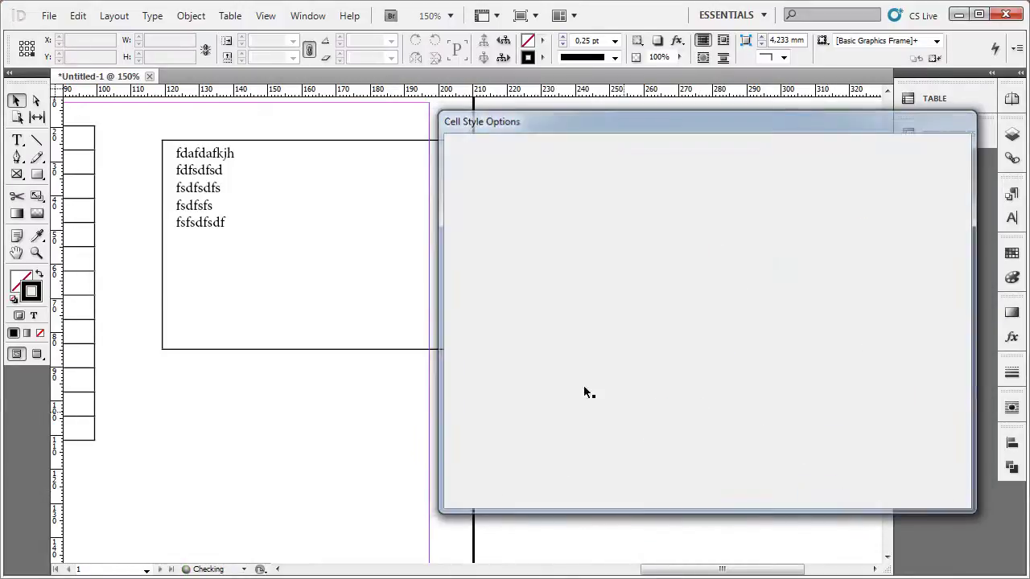
Look through the preference categories, from General to Guides & Pasteboard, for the baseline grid settings
{"action": "left_click", "coordinate": [78, 15]}
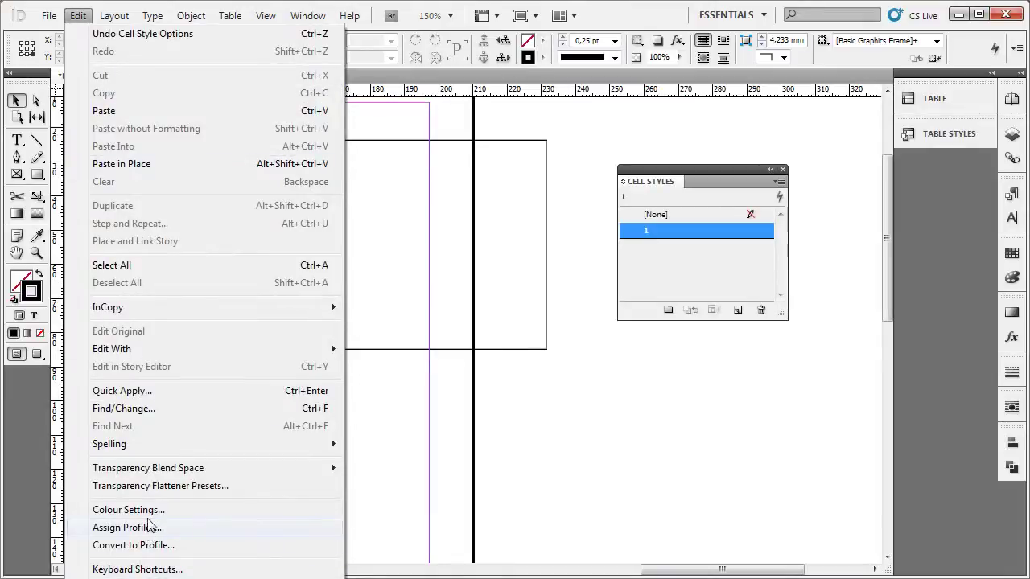
{"action": "mouse_move", "coordinate": [145, 578]}
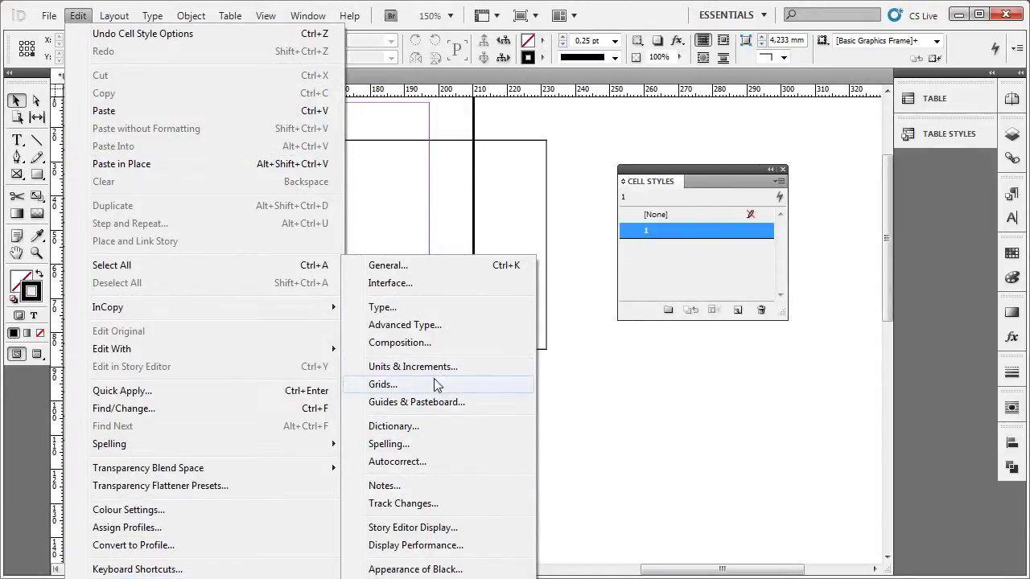
{"action": "left_click", "coordinate": [430, 402]}
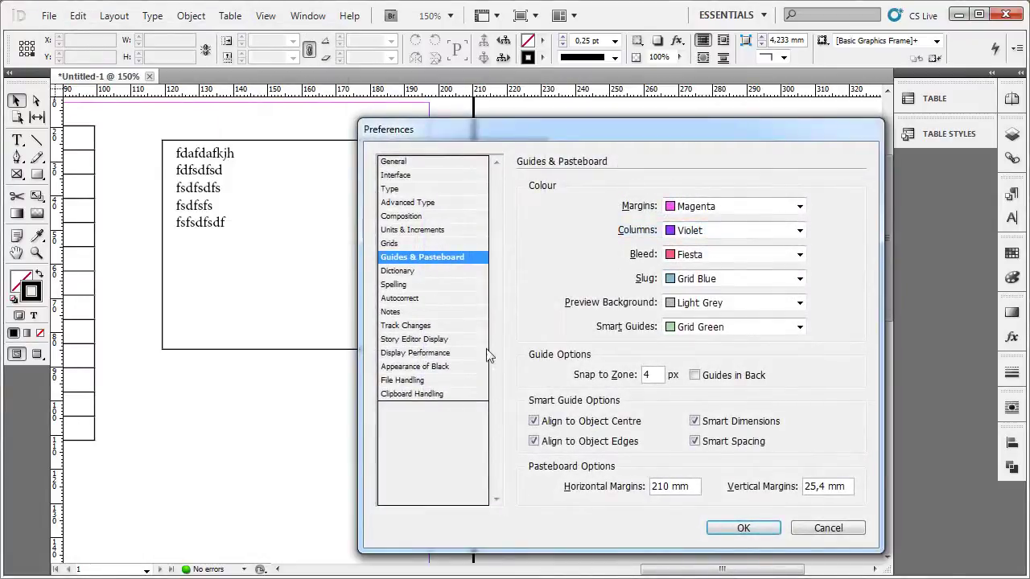
{"action": "left_click", "coordinate": [423, 241]}
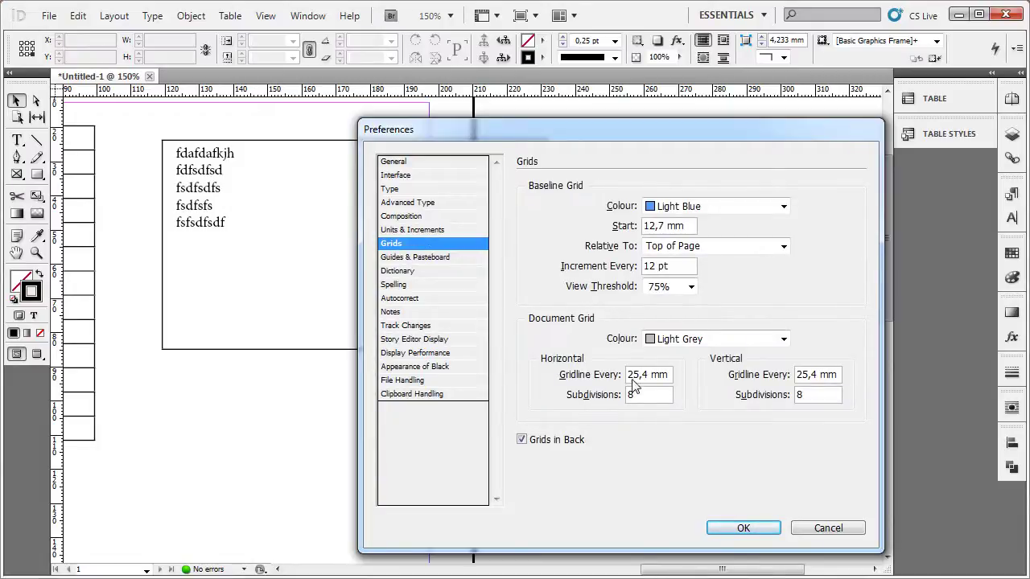
{"action": "left_click", "coordinate": [453, 231]}
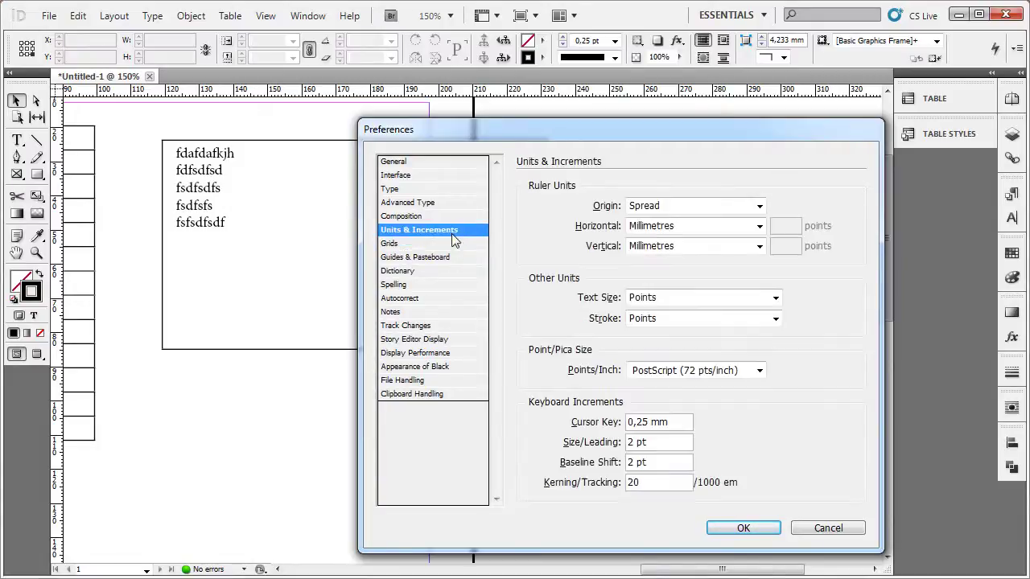
{"action": "left_click", "coordinate": [436, 216]}
{"action": "left_click", "coordinate": [435, 206]}
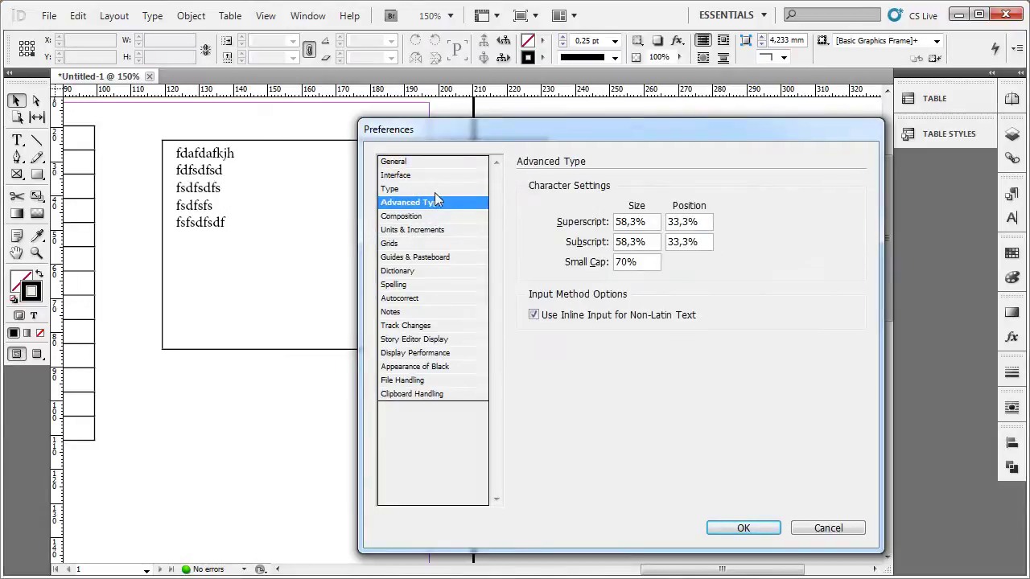
{"action": "left_click", "coordinate": [434, 188]}
{"action": "left_click", "coordinate": [434, 174]}
{"action": "left_click", "coordinate": [435, 162]}
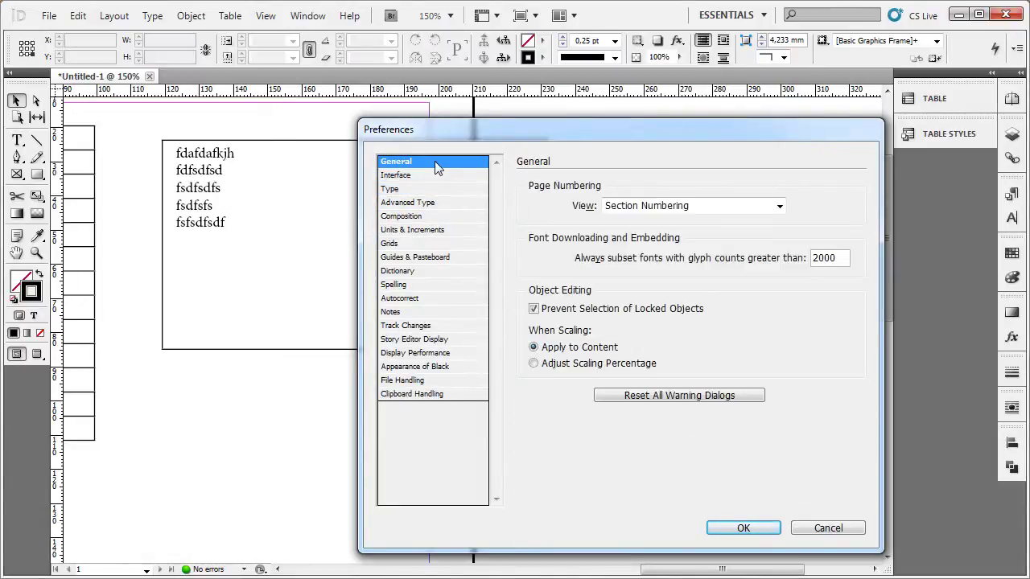
{"action": "left_click", "coordinate": [431, 299]}
{"action": "left_click", "coordinate": [430, 285]}
{"action": "left_click", "coordinate": [430, 271]}
{"action": "left_click", "coordinate": [432, 259]}
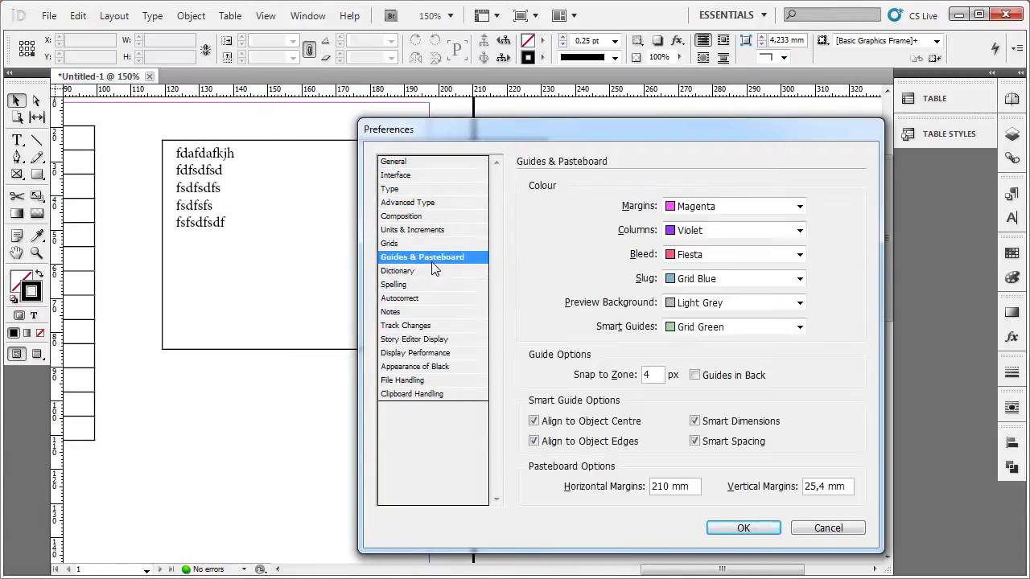
Set the document's baseline grid increment to 24 pt and apply the preferences
{"action": "left_click", "coordinate": [431, 244]}
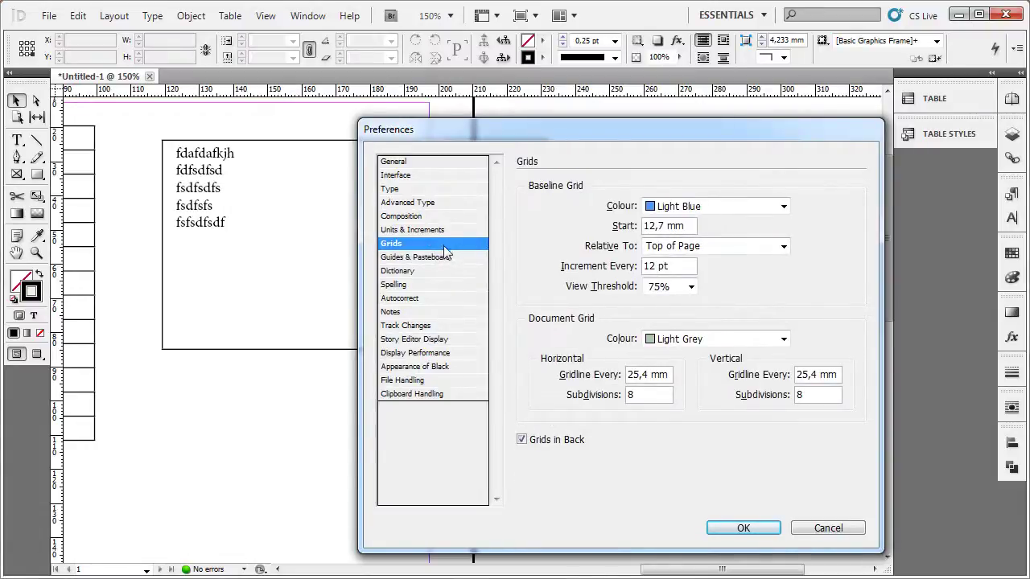
{"action": "left_click_drag", "start_coordinate": [685, 226], "coordinate": [619, 226]}
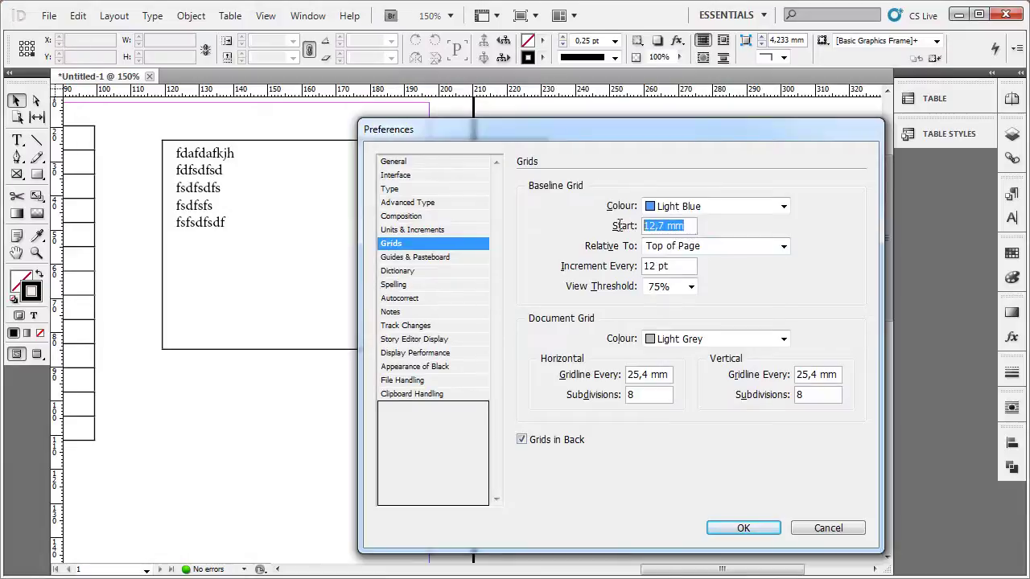
{"action": "left_click_drag", "start_coordinate": [693, 233], "coordinate": [636, 232]}
{"action": "left_click_drag", "start_coordinate": [678, 269], "coordinate": [634, 274]}
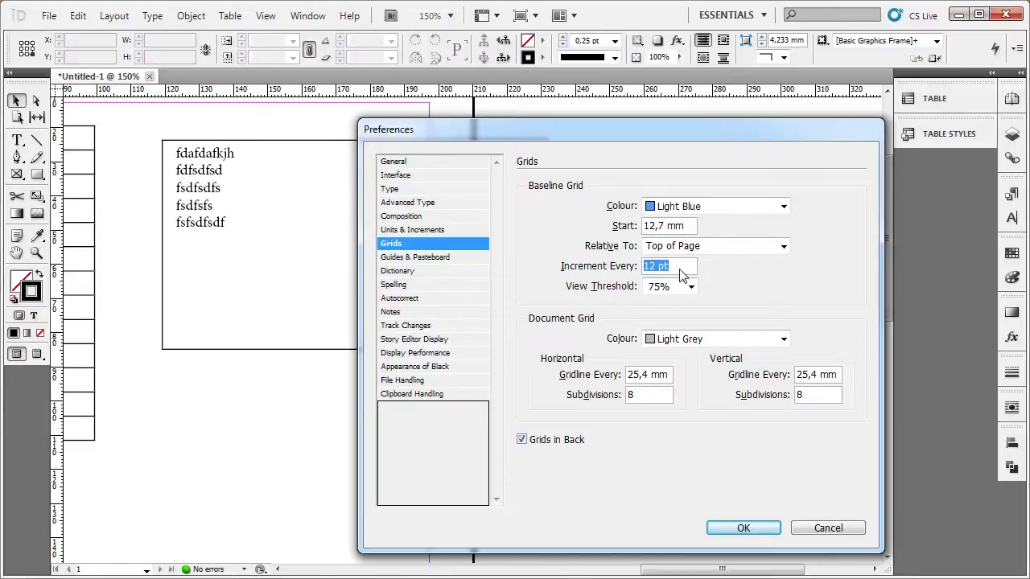
{"action": "type", "text": "24"}
{"action": "left_click", "coordinate": [743, 527]}
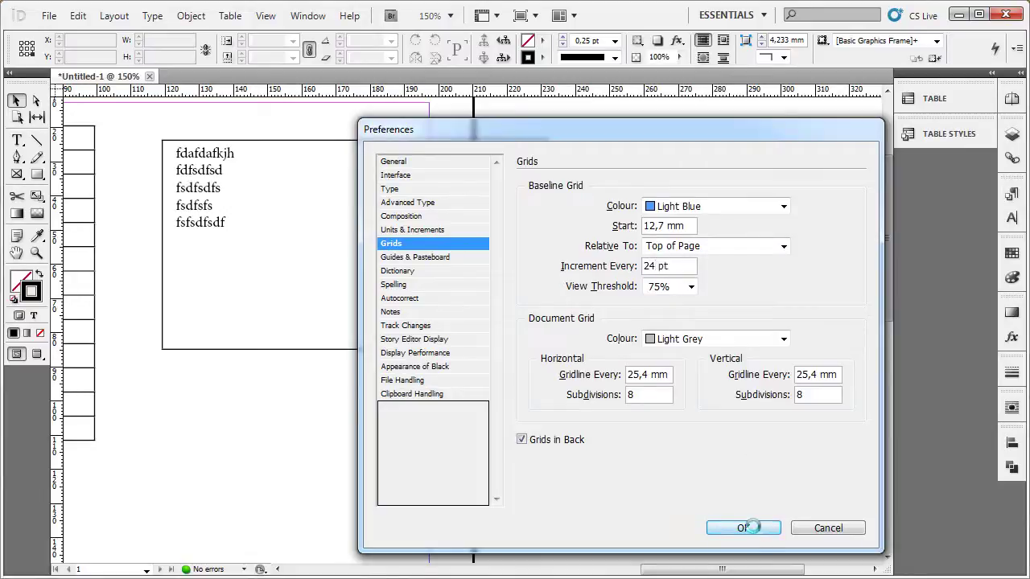
Select the sample table's frame and reopen the text settings of cell style 1
{"action": "left_click", "coordinate": [253, 194]}
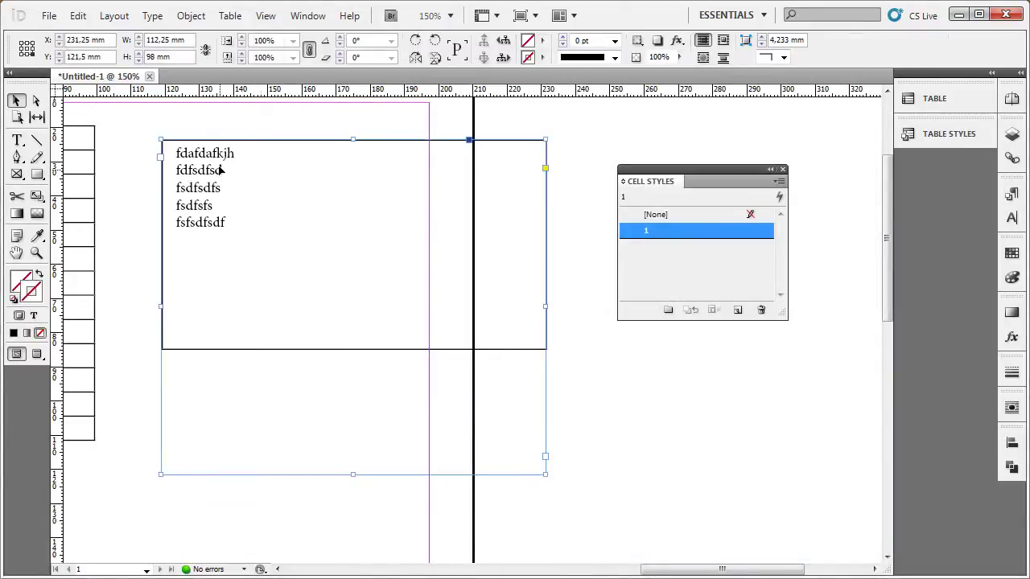
{"action": "double_click", "coordinate": [674, 233]}
{"action": "left_click", "coordinate": [509, 177]}
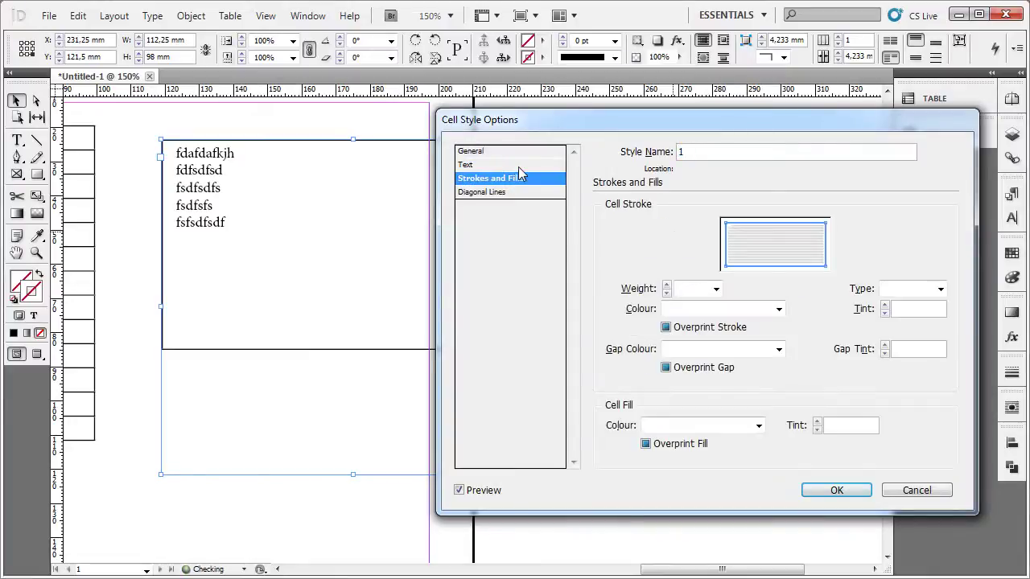
{"action": "left_click", "coordinate": [514, 165]}
Try Cap Height, Leading, x Height and Fixed as the first baseline offset, and reset it to (Ignore)
{"action": "left_click", "coordinate": [706, 350]}
{"action": "left_click", "coordinate": [674, 376]}
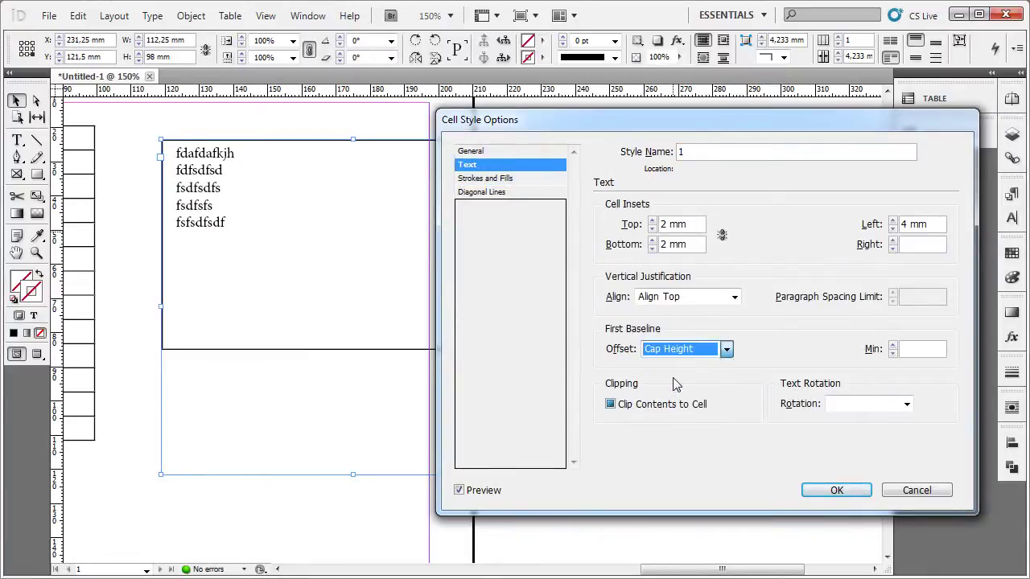
{"action": "left_click", "coordinate": [725, 351]}
{"action": "left_click", "coordinate": [660, 390]}
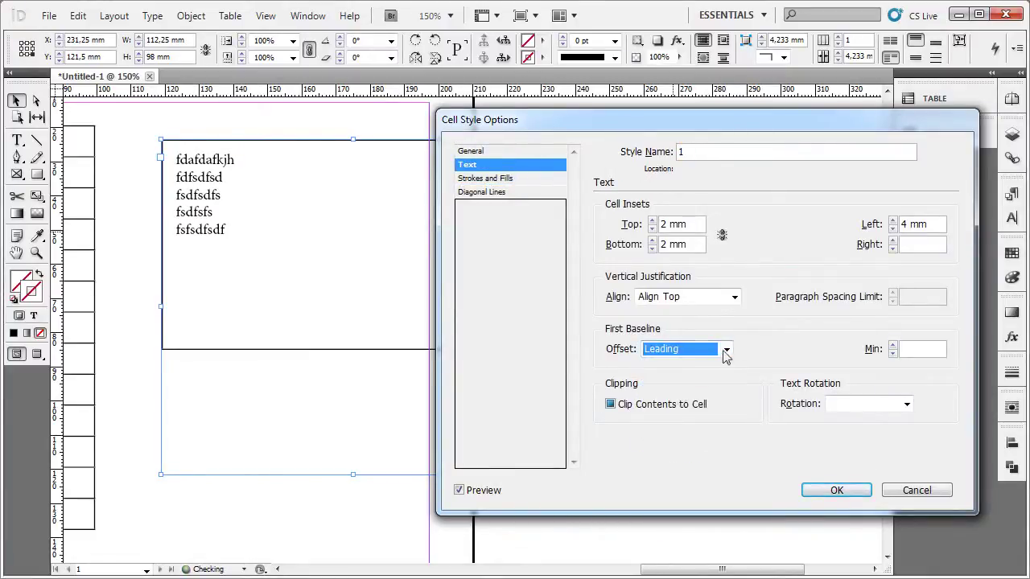
{"action": "left_click", "coordinate": [726, 351]}
{"action": "left_click", "coordinate": [676, 403]}
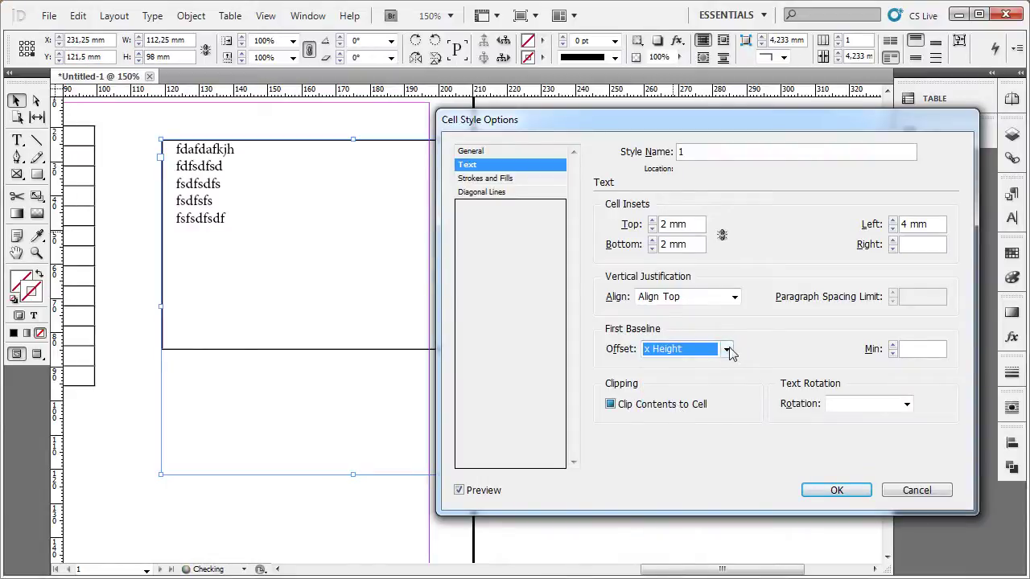
{"action": "left_click", "coordinate": [727, 351]}
{"action": "left_click", "coordinate": [671, 417]}
{"action": "left_click", "coordinate": [713, 354]}
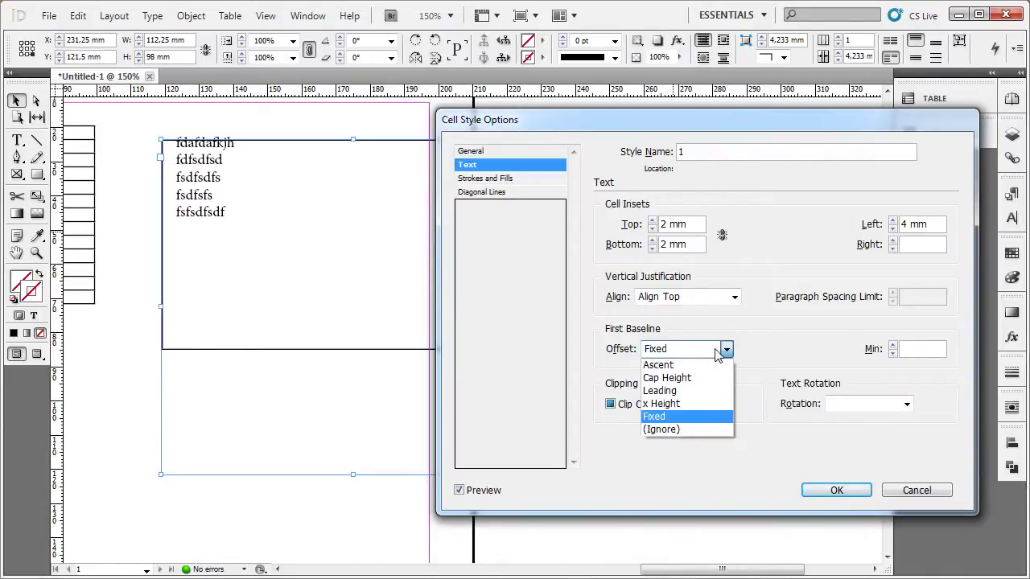
{"action": "left_click", "coordinate": [665, 435]}
Set the cell style's first baseline offset to Leading and save the style
{"action": "left_click", "coordinate": [712, 354]}
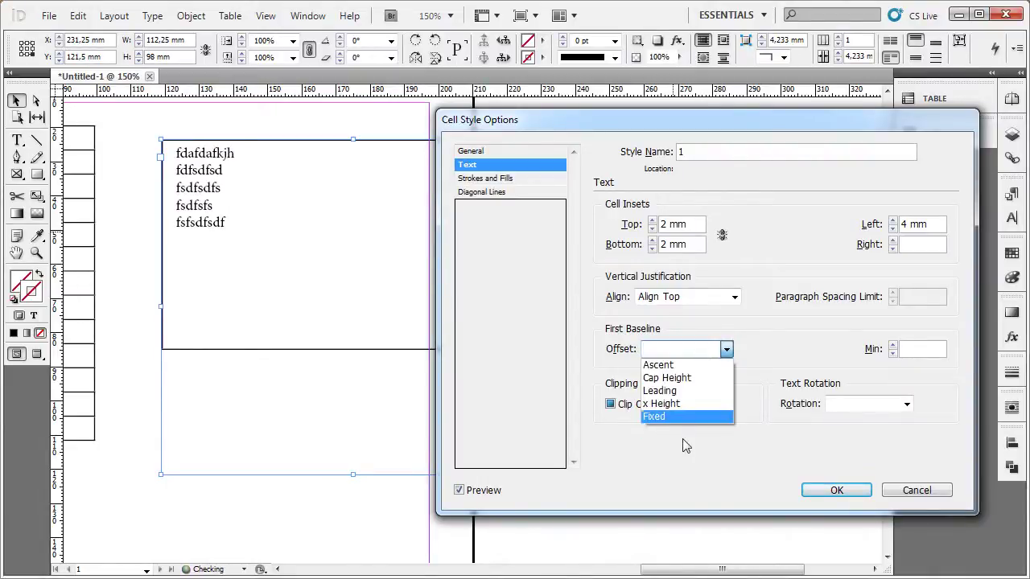
{"action": "left_click", "coordinate": [703, 466]}
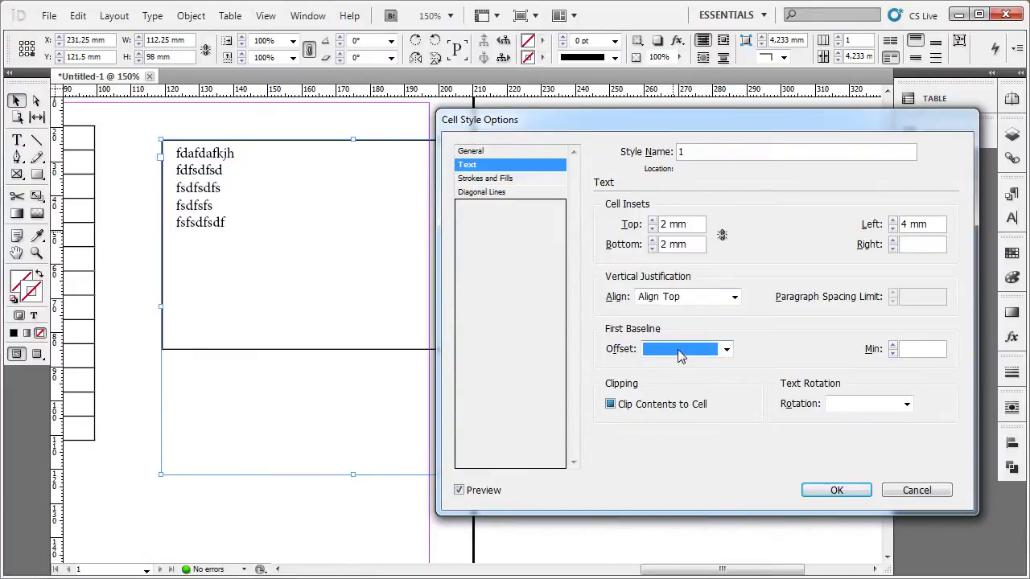
{"action": "left_click", "coordinate": [727, 349]}
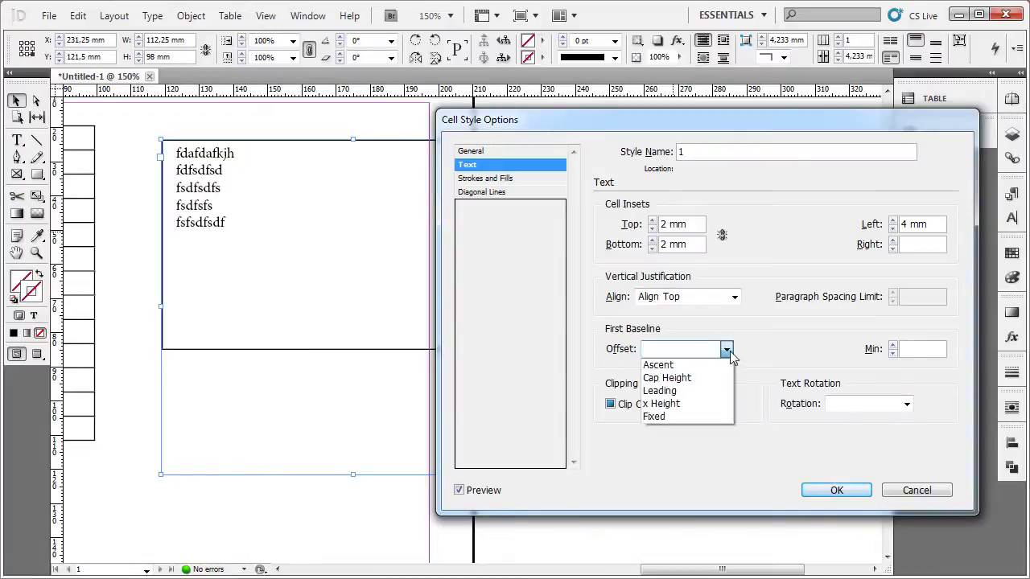
{"action": "left_click", "coordinate": [659, 390]}
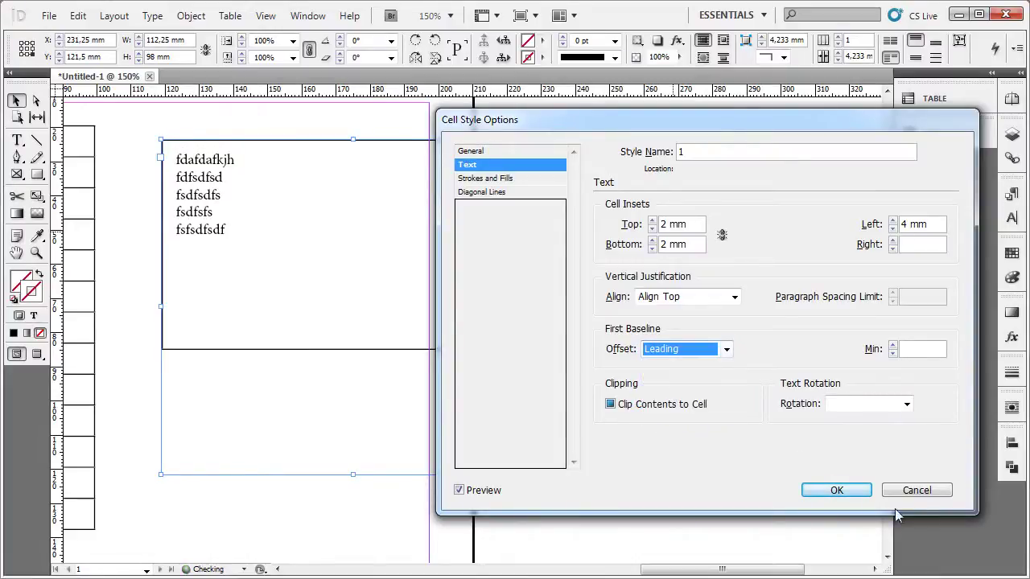
{"action": "left_click", "coordinate": [854, 492]}
Select lines of the cell's sample text to examine their font size and leading, and leave text editing
{"action": "double_click", "coordinate": [184, 169]}
{"action": "left_click_drag", "start_coordinate": [188, 159], "coordinate": [194, 211]}
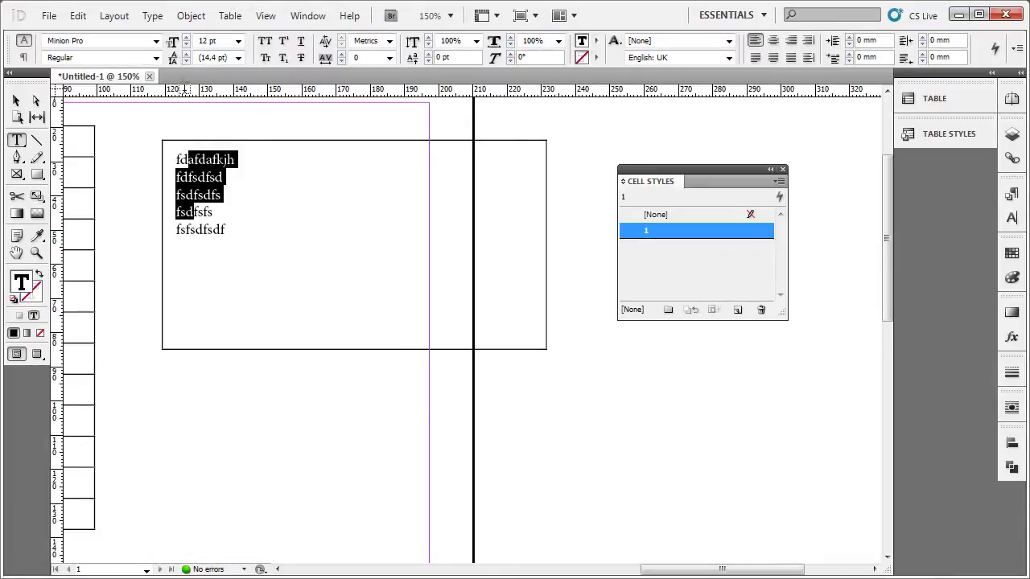
{"action": "left_click", "coordinate": [193, 177]}
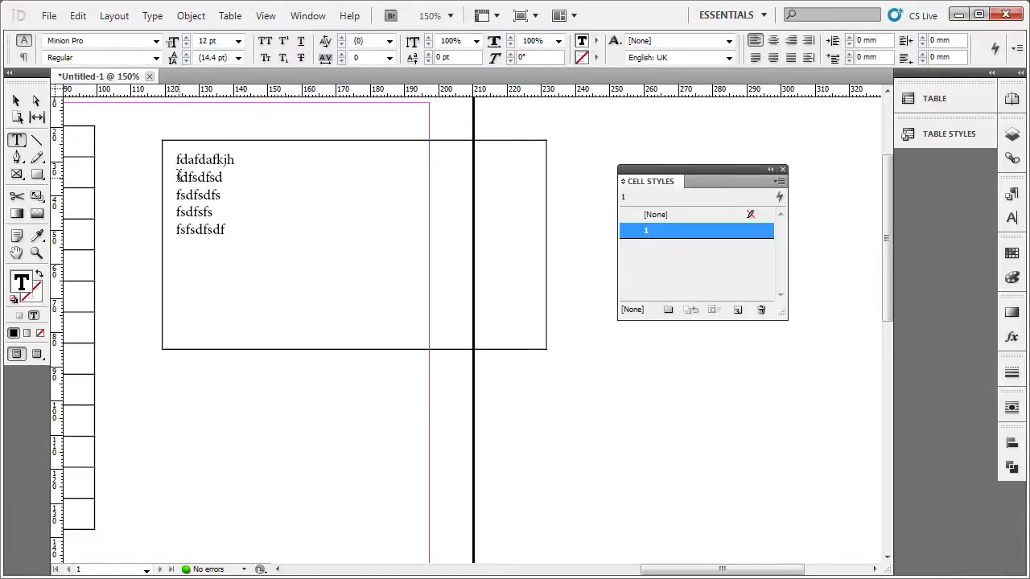
{"action": "left_click_drag", "start_coordinate": [179, 175], "coordinate": [227, 196]}
{"action": "key", "text": "Escape"}
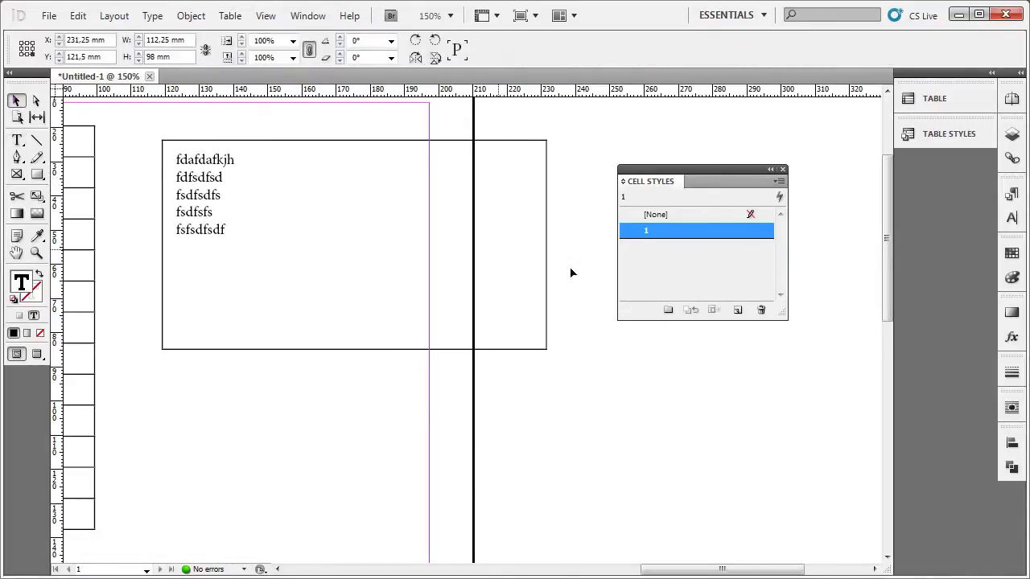
Open cell style 1's strokes and fills settings, try a 7 pt cell stroke, and set the weight to 2 pt
{"action": "double_click", "coordinate": [676, 234]}
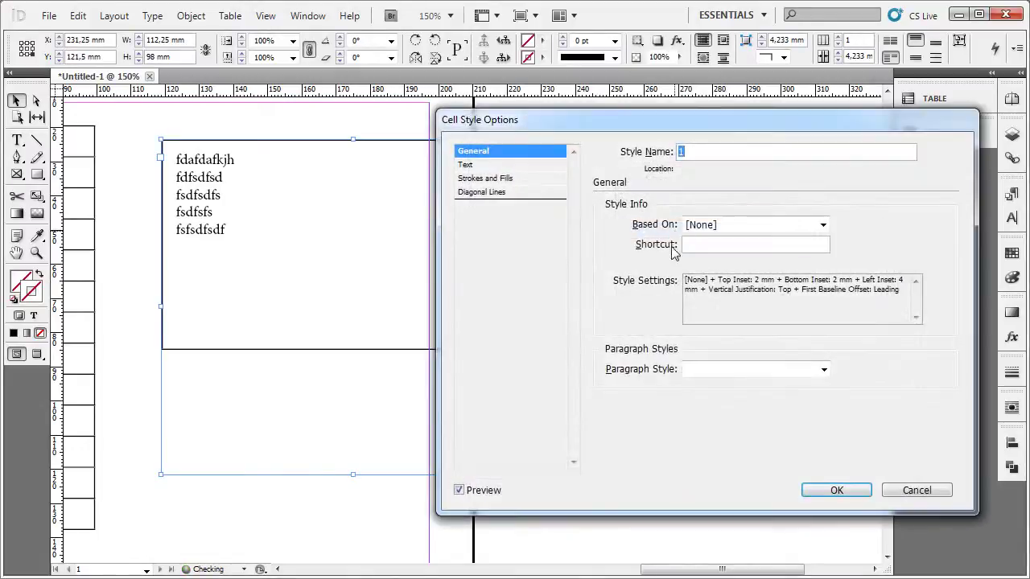
{"action": "left_click", "coordinate": [513, 179]}
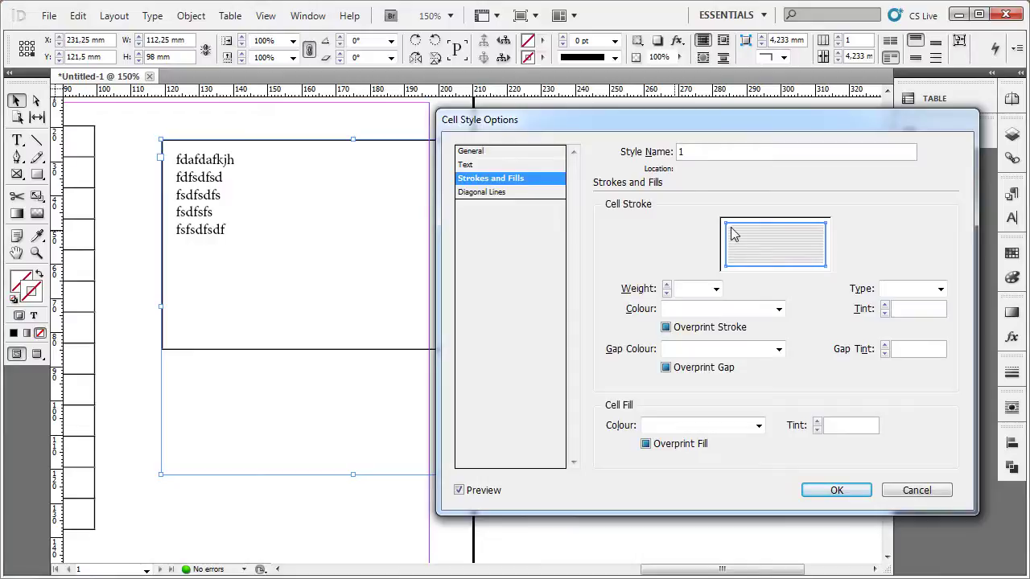
{"action": "left_click_drag", "start_coordinate": [665, 121], "coordinate": [614, 171]}
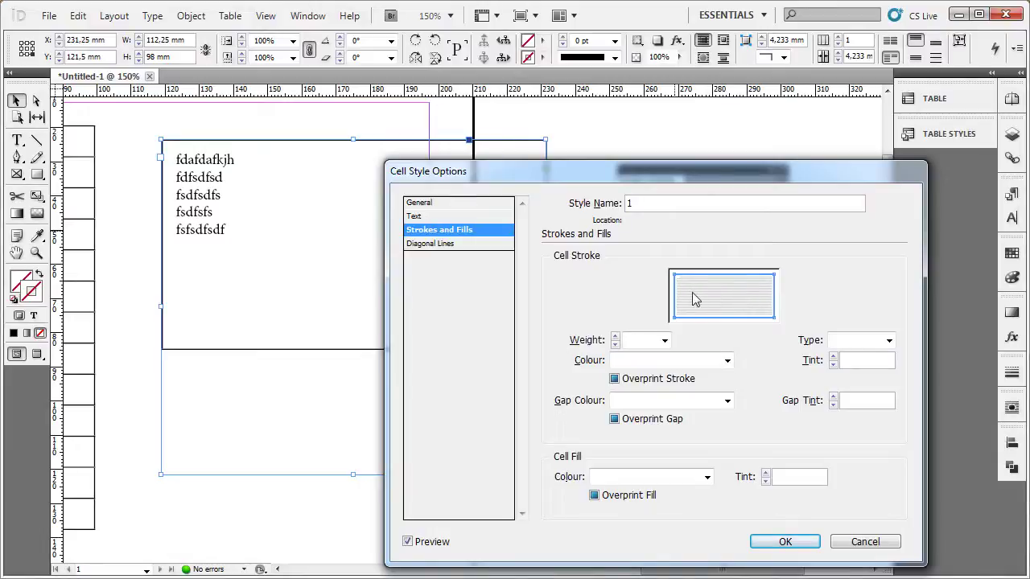
{"action": "left_click", "coordinate": [664, 340]}
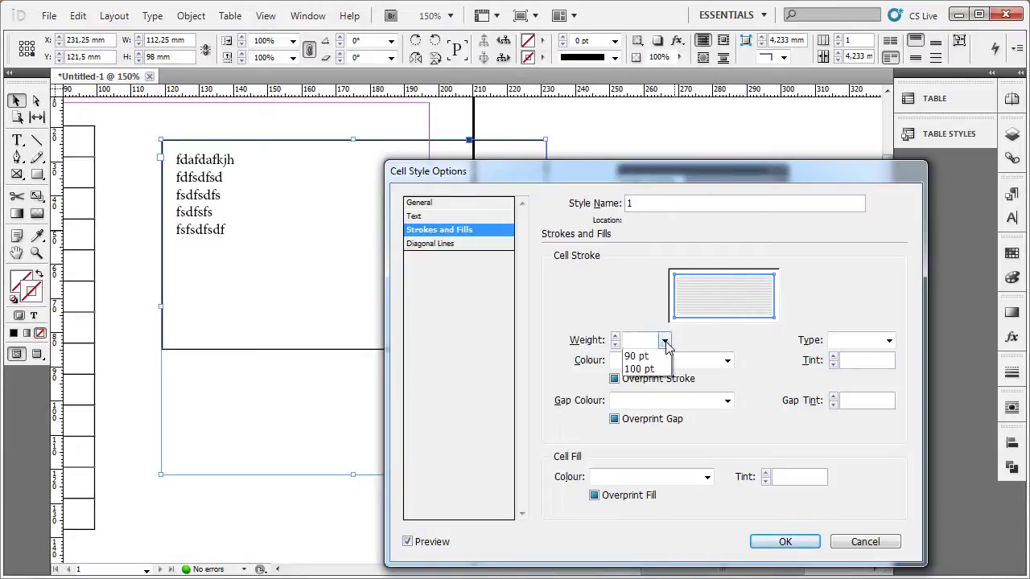
{"action": "left_click", "coordinate": [634, 485]}
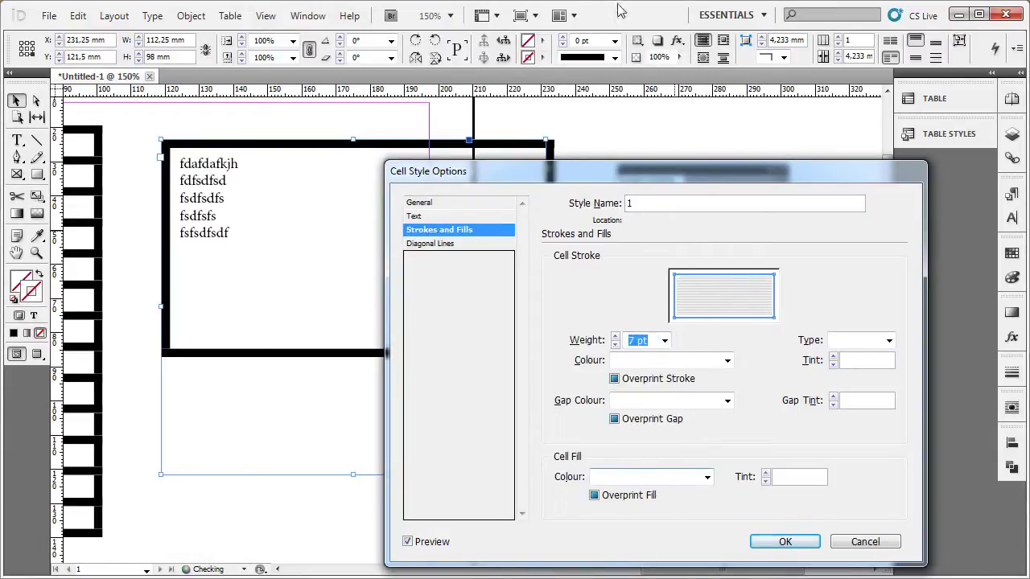
{"action": "left_click", "coordinate": [658, 340]}
{"action": "left_click", "coordinate": [658, 340]}
{"action": "left_click", "coordinate": [658, 340]}
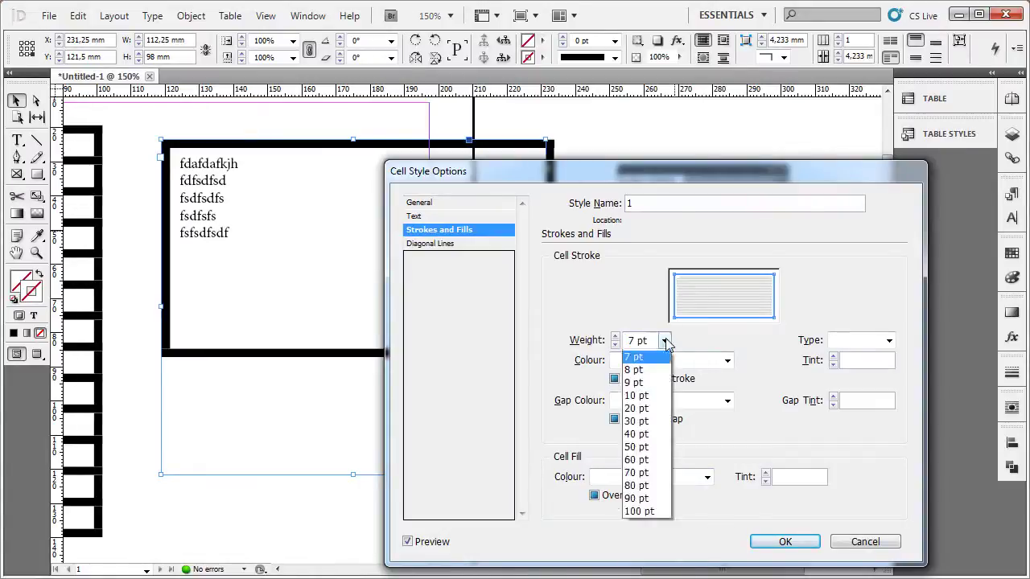
{"action": "scroll", "coordinate": [648, 386], "scroll_direction": "up", "scroll_amount": 3}
{"action": "left_click", "coordinate": [653, 429]}
Set the cell stroke colour to the yellow swatch C=0 M=0 Y=100 K=0
{"action": "left_click", "coordinate": [727, 359]}
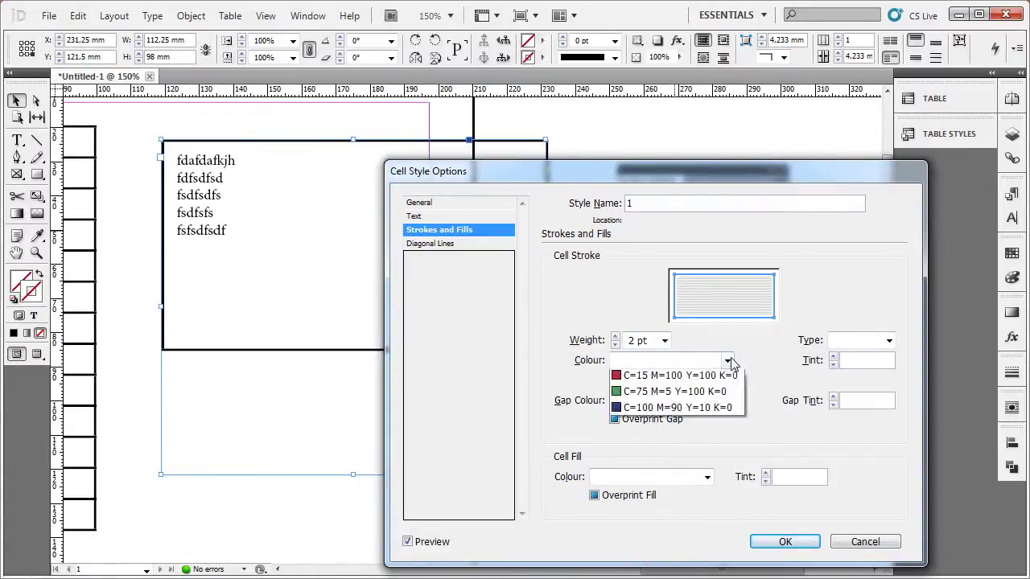
{"action": "left_click", "coordinate": [644, 476]}
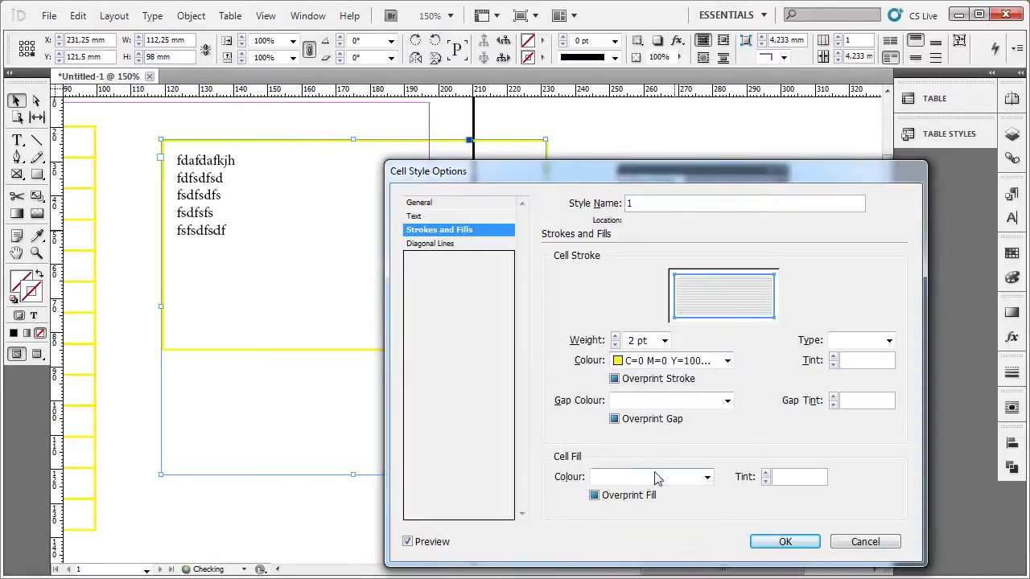
{"action": "left_click", "coordinate": [724, 401]}
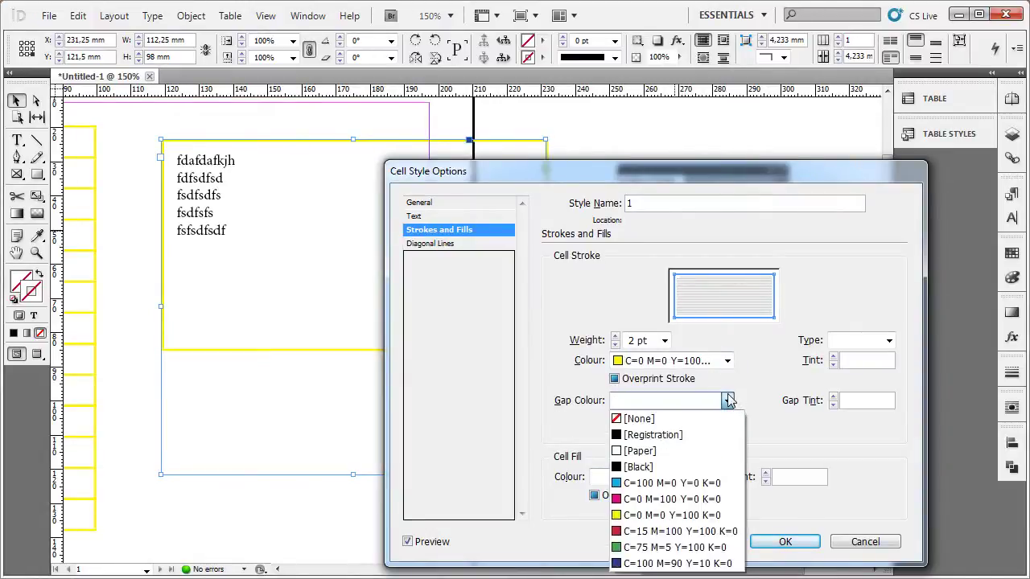
{"action": "left_click", "coordinate": [727, 400]}
Set the cell stroke type to Dashed (3 and 2) with gap colour C=75 M=5 Y=100 K=0
{"action": "left_click", "coordinate": [885, 341]}
{"action": "left_click", "coordinate": [884, 341]}
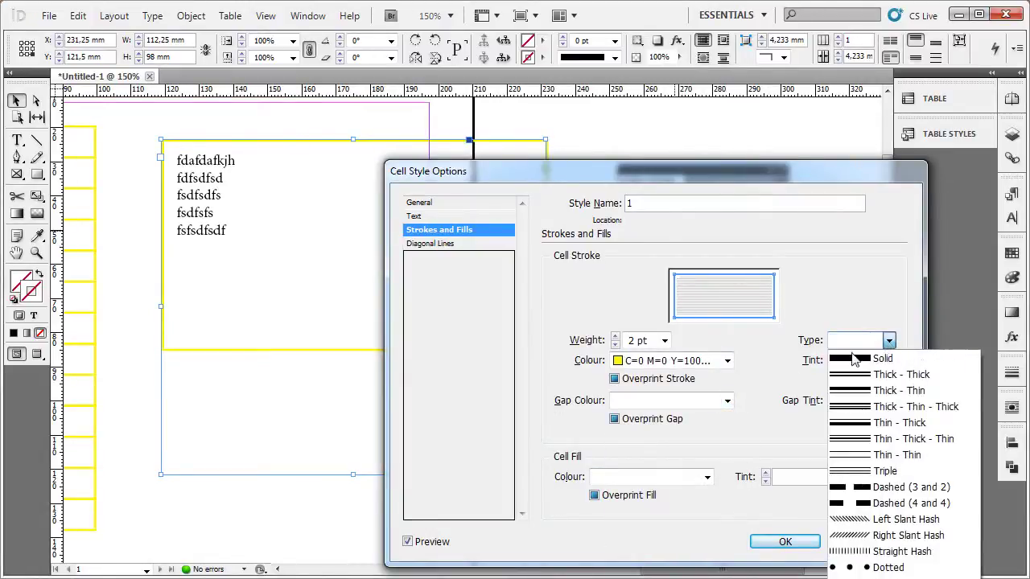
{"action": "left_click", "coordinate": [892, 492]}
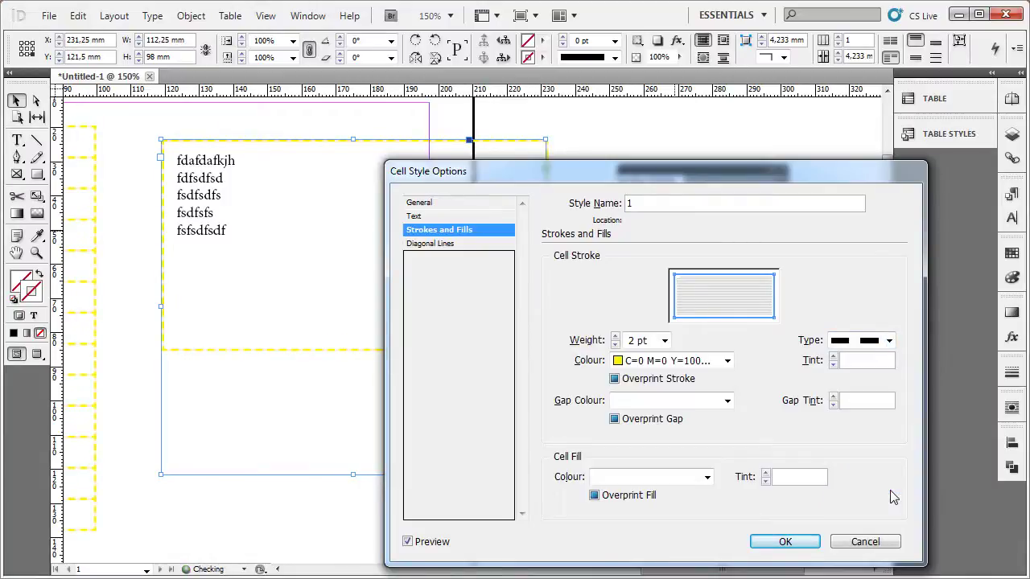
{"action": "left_click", "coordinate": [727, 402]}
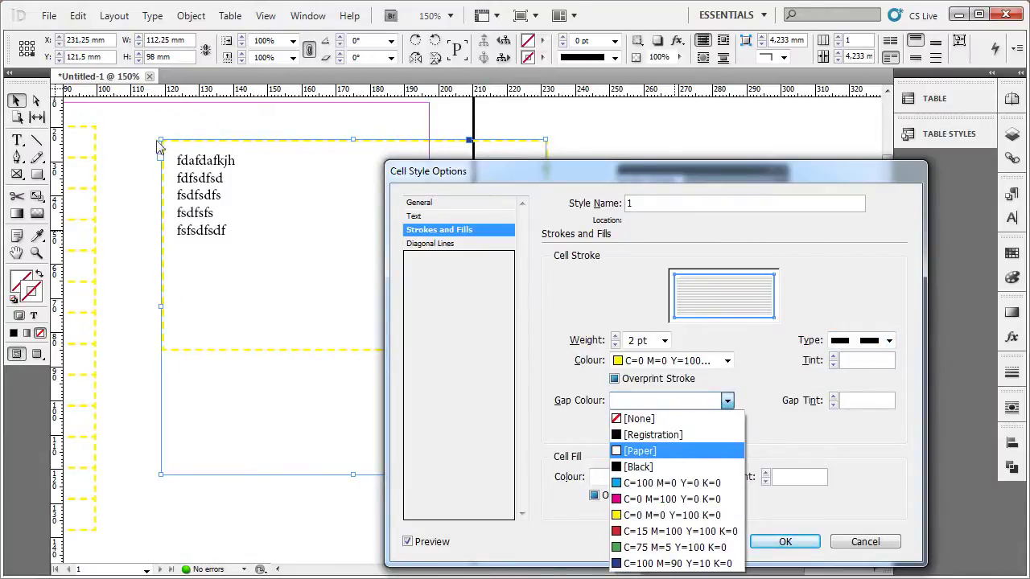
{"action": "left_click", "coordinate": [654, 547]}
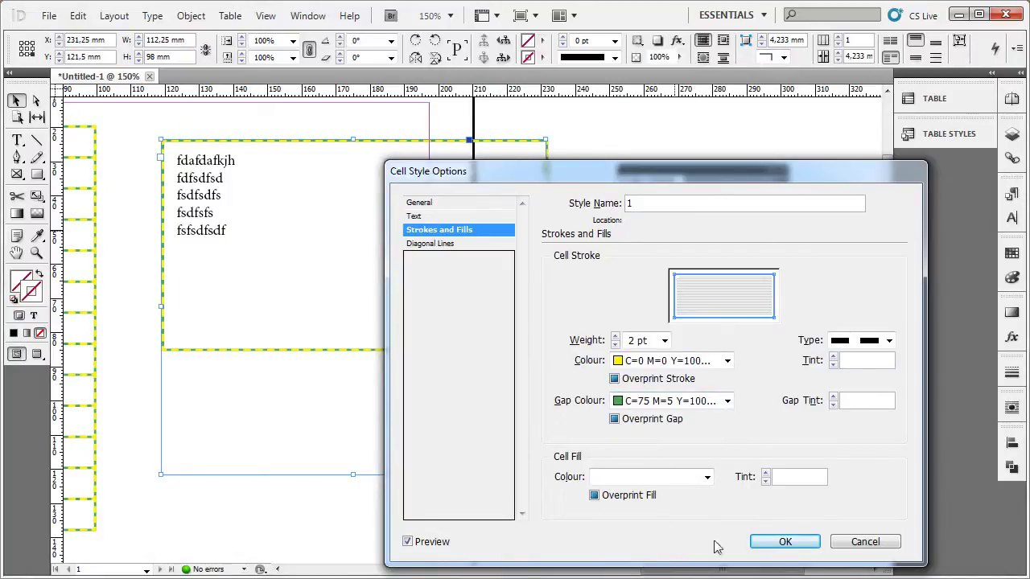
Try low stroke tint values and set the cell stroke's tint to 0%
{"action": "left_click", "coordinate": [833, 357]}
{"action": "left_click", "coordinate": [833, 357]}
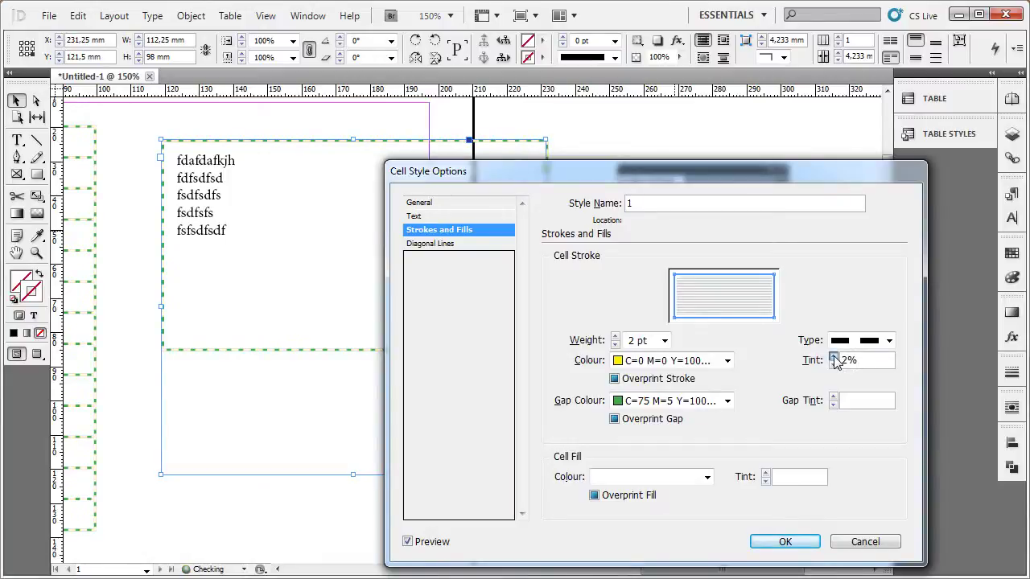
{"action": "left_click", "coordinate": [834, 357]}
{"action": "left_click", "coordinate": [833, 365]}
{"action": "type", "text": "0"}
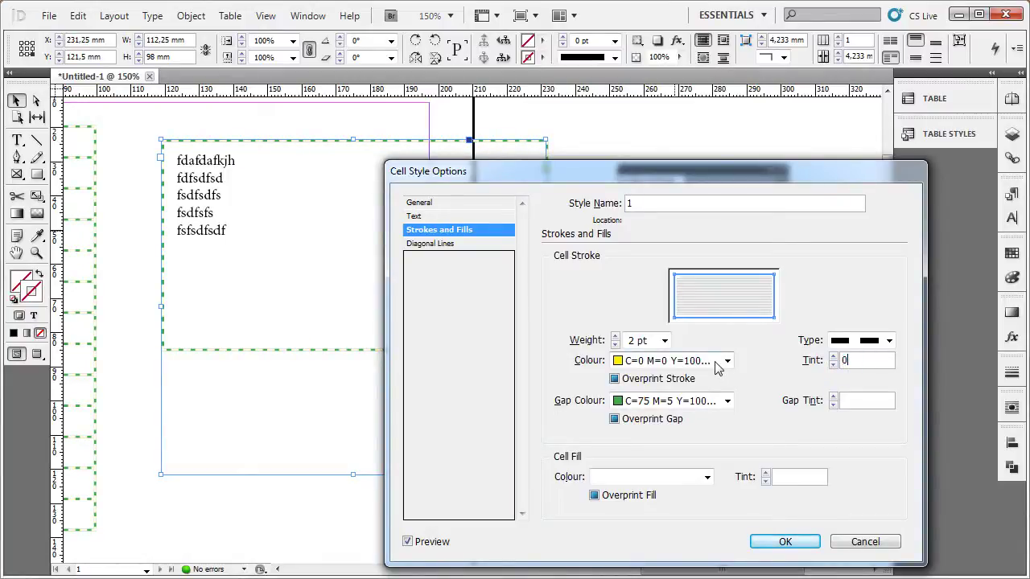
Change the cell stroke type to Solid and its colour to the green swatch C=75 M=5 Y=100 K=0
{"action": "left_click", "coordinate": [888, 340]}
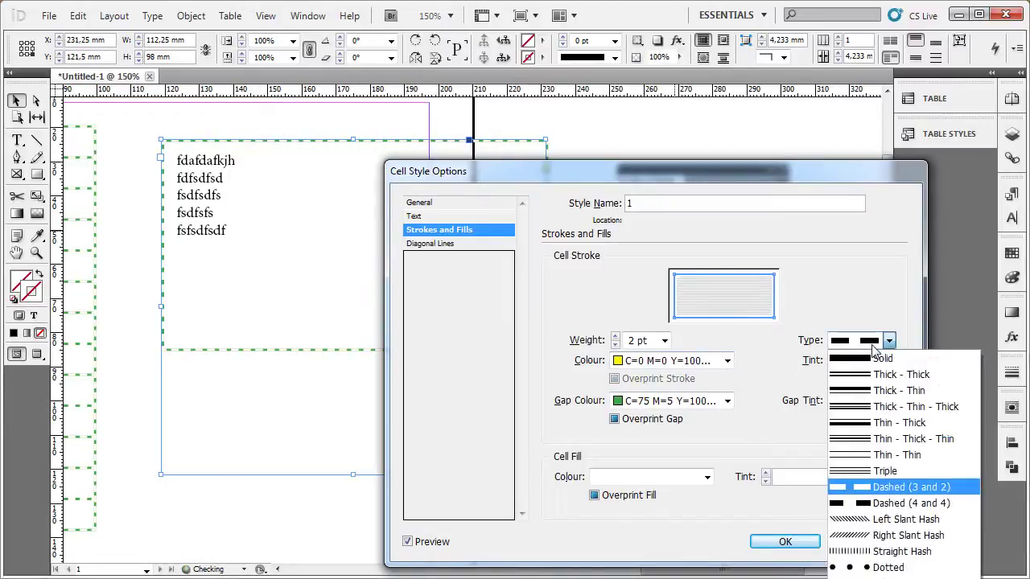
{"action": "left_click", "coordinate": [880, 360]}
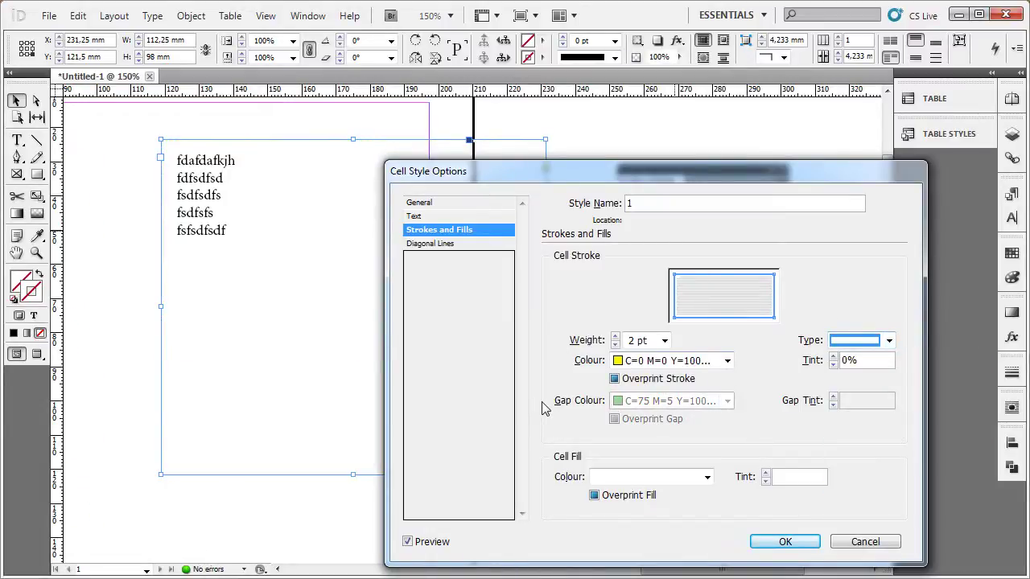
{"action": "left_click", "coordinate": [727, 361]}
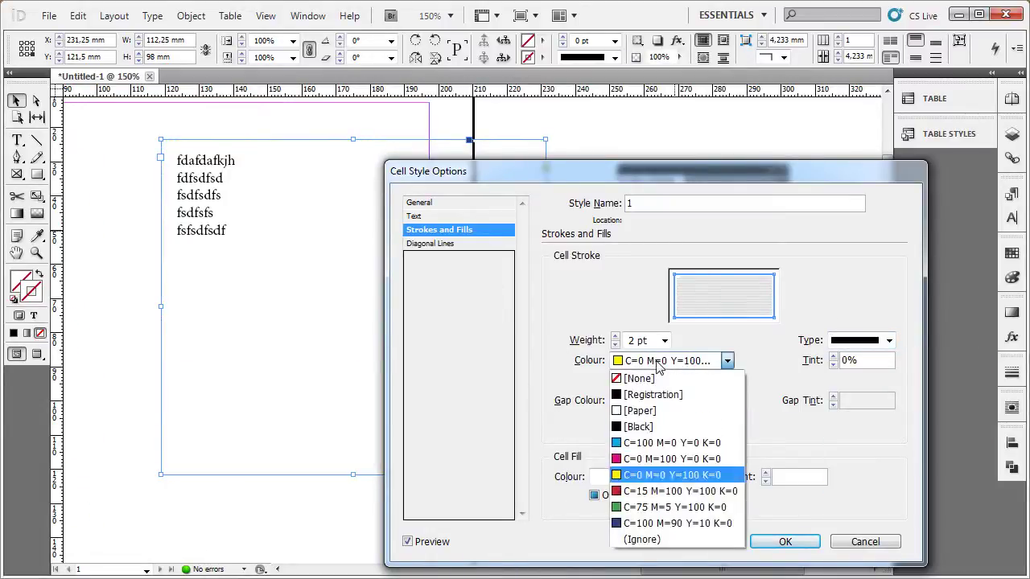
{"action": "left_click", "coordinate": [660, 508]}
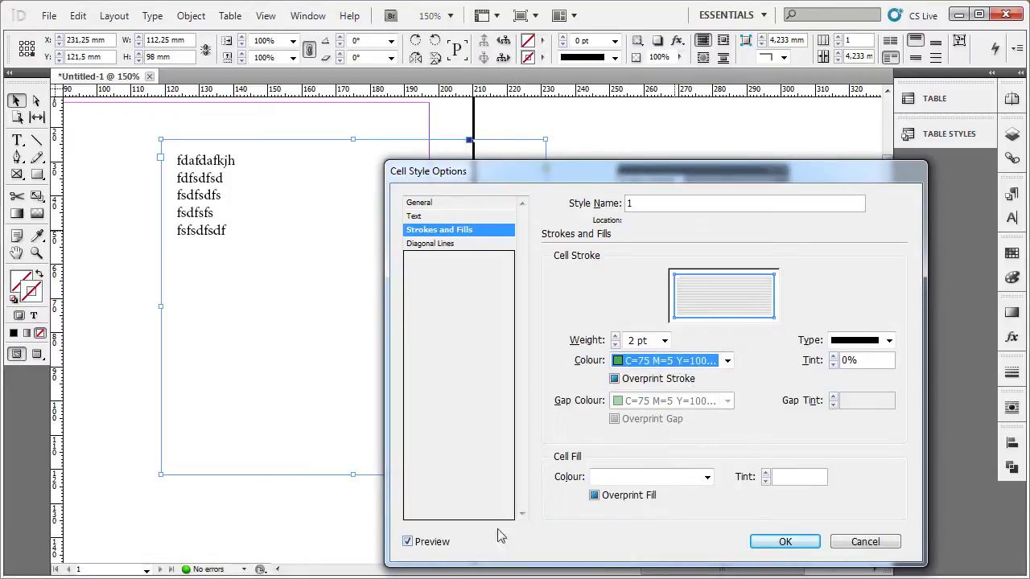
Set the cell stroke's tint to 100%
{"action": "double_click", "coordinate": [851, 361]}
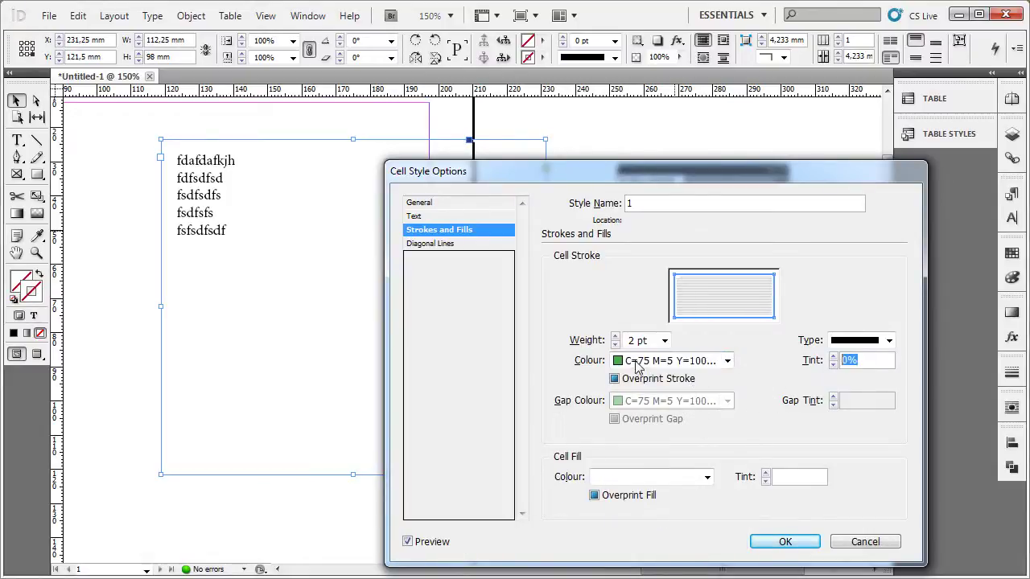
{"action": "type", "text": "100"}
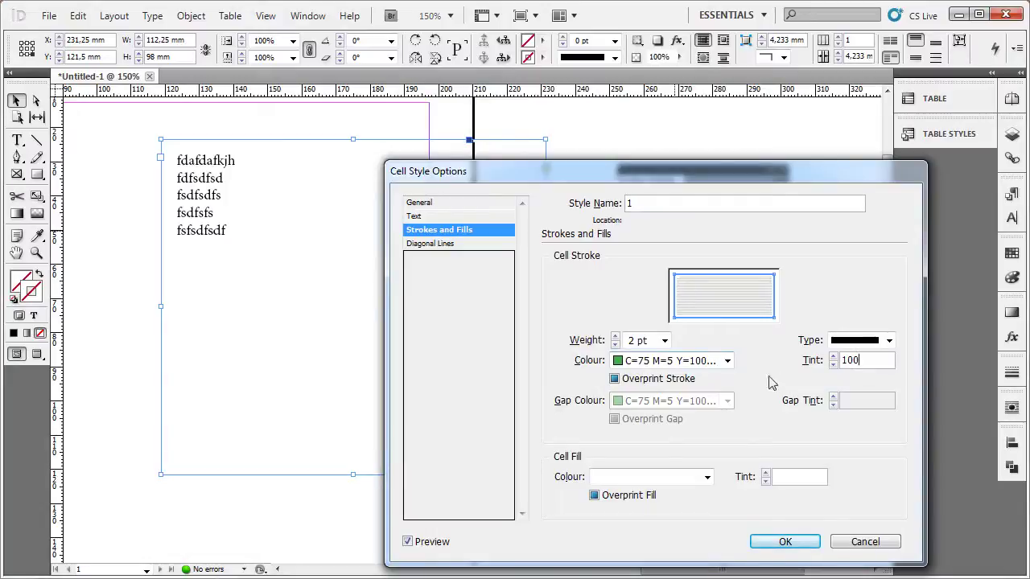
{"action": "left_click", "coordinate": [714, 366]}
{"action": "left_click", "coordinate": [714, 367]}
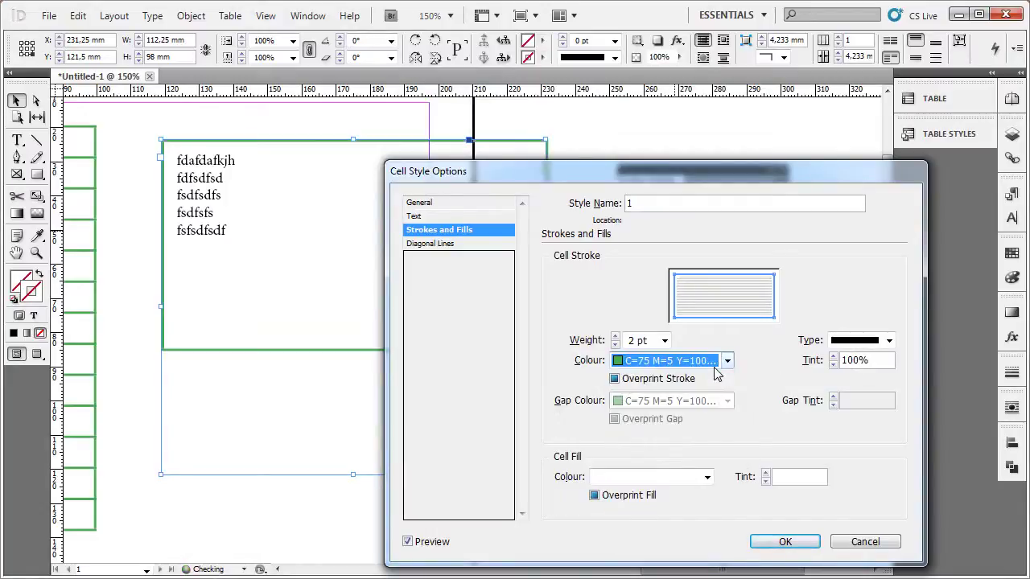
{"action": "left_click", "coordinate": [875, 366]}
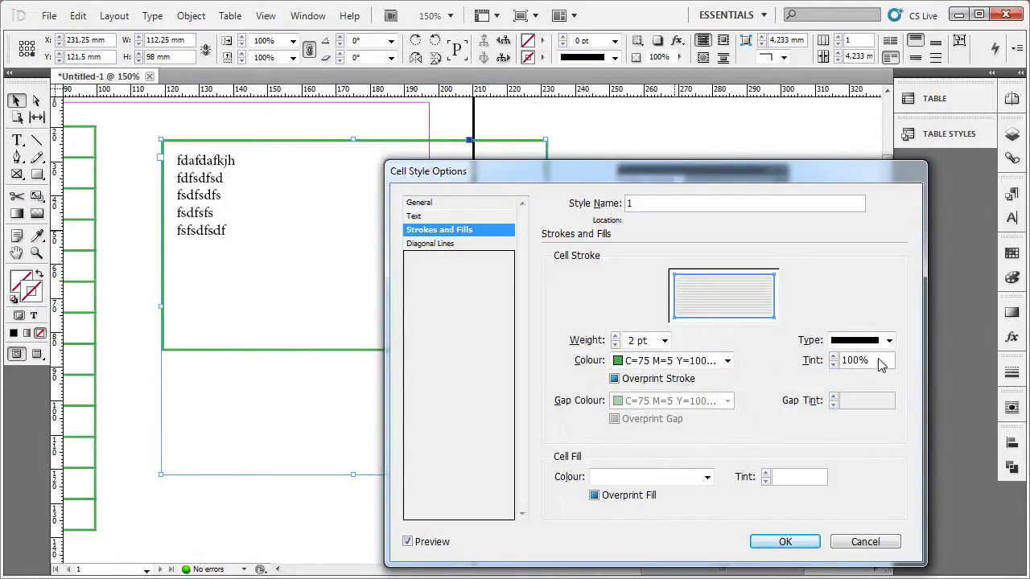
{"action": "double_click", "coordinate": [880, 365]}
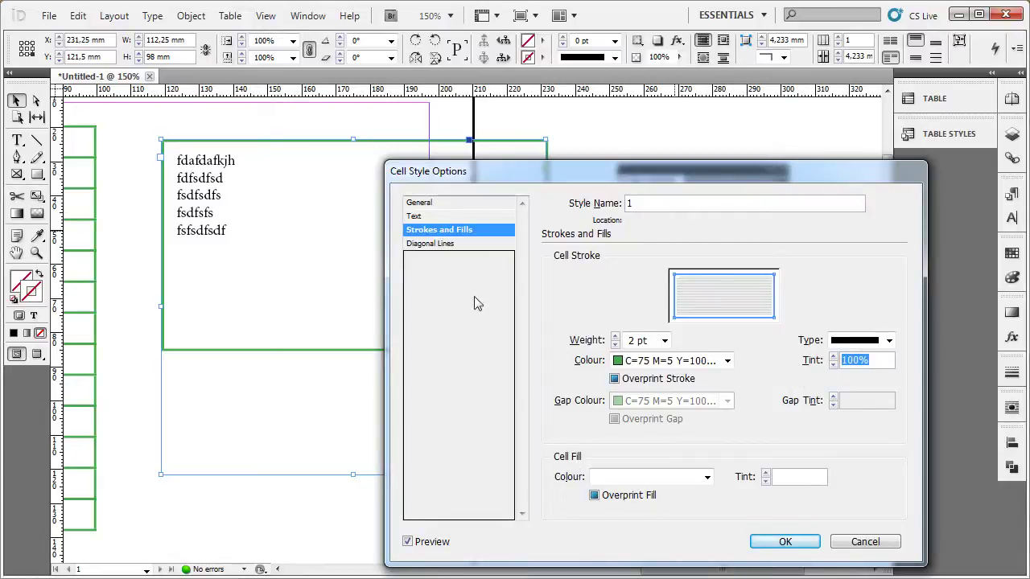
Try the single diagonal line directions for the cell style and choose crossed diagonal lines
{"action": "left_click", "coordinate": [471, 244]}
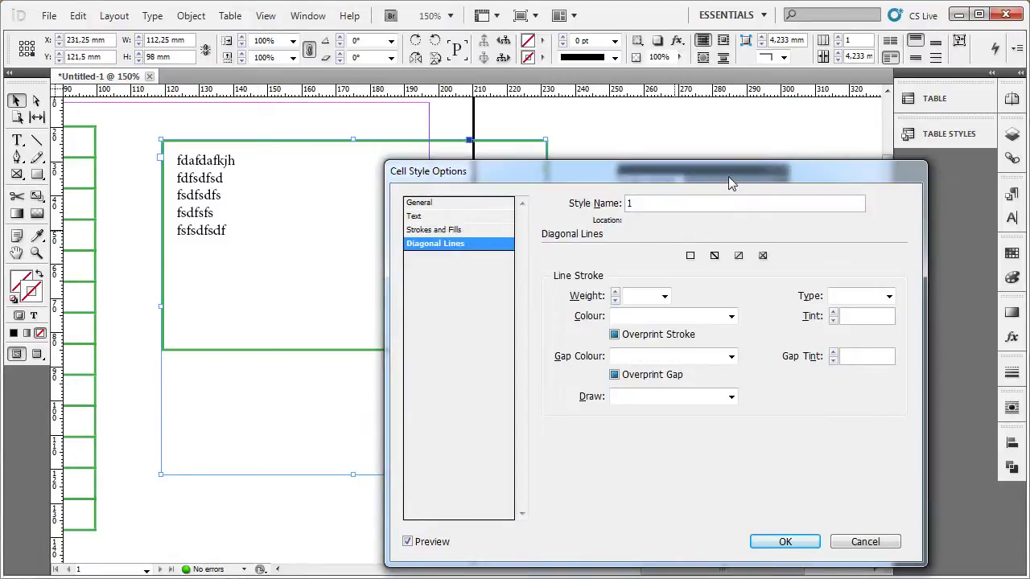
{"action": "left_click_drag", "start_coordinate": [727, 189], "coordinate": [771, 177]}
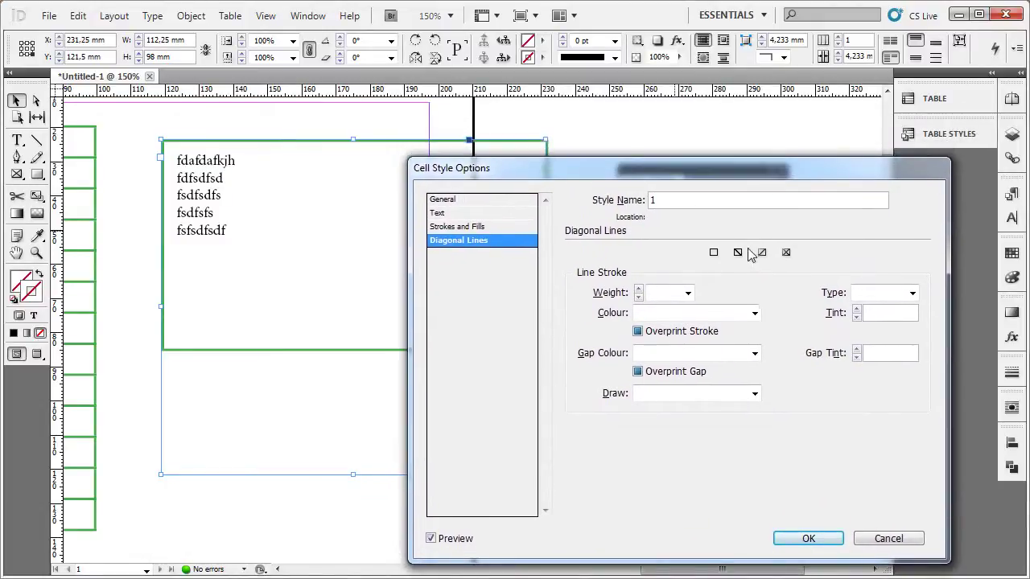
{"action": "left_click", "coordinate": [738, 253]}
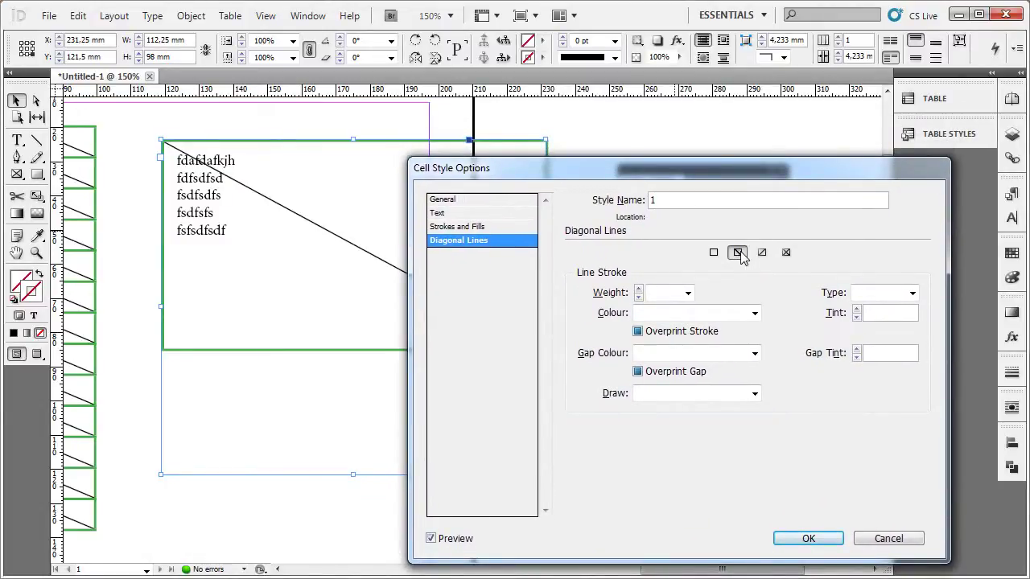
{"action": "left_click", "coordinate": [761, 253]}
{"action": "left_click", "coordinate": [785, 252]}
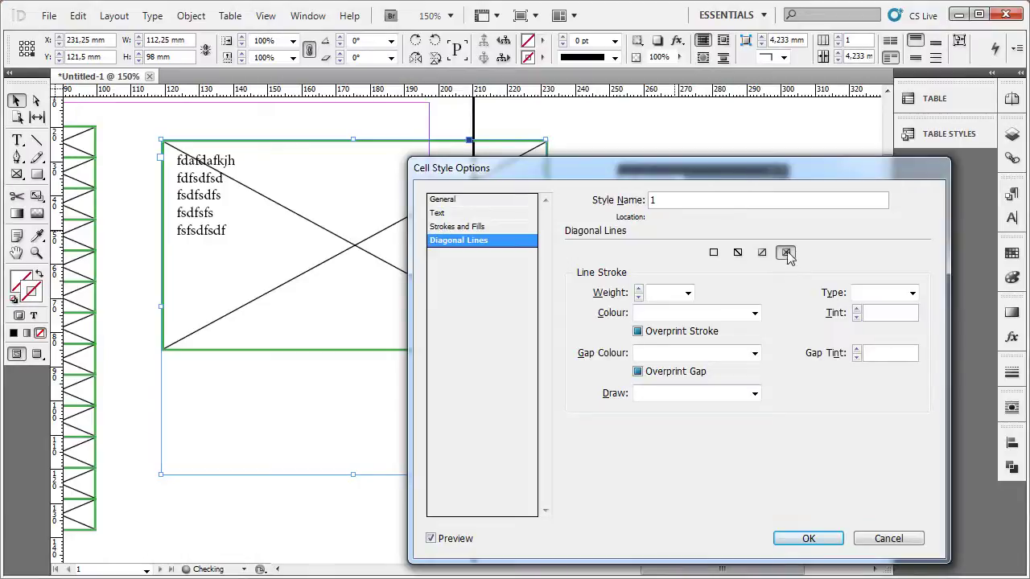
{"action": "mouse_move", "coordinate": [708, 169]}
{"action": "left_mouse_down"}
{"action": "mouse_move", "coordinate": [708, 255]}
{"action": "mouse_move", "coordinate": [719, 169]}
{"action": "left_mouse_up"}
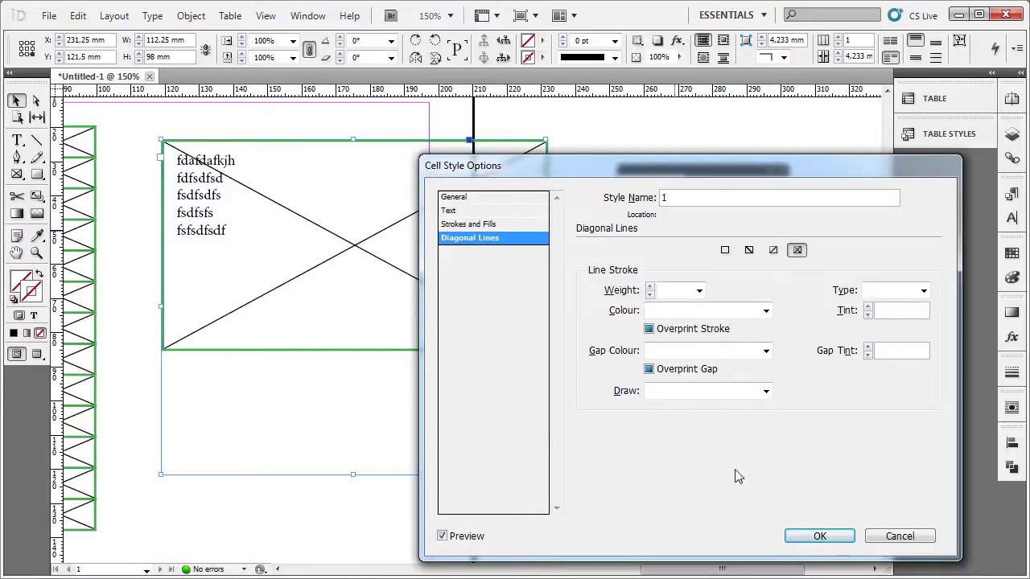
Give the diagonal lines a 1 pt weight and the red colour C=15 M=100 Y=100 K=0, and save the cell style
{"action": "left_click", "coordinate": [650, 288]}
{"action": "left_click", "coordinate": [650, 288]}
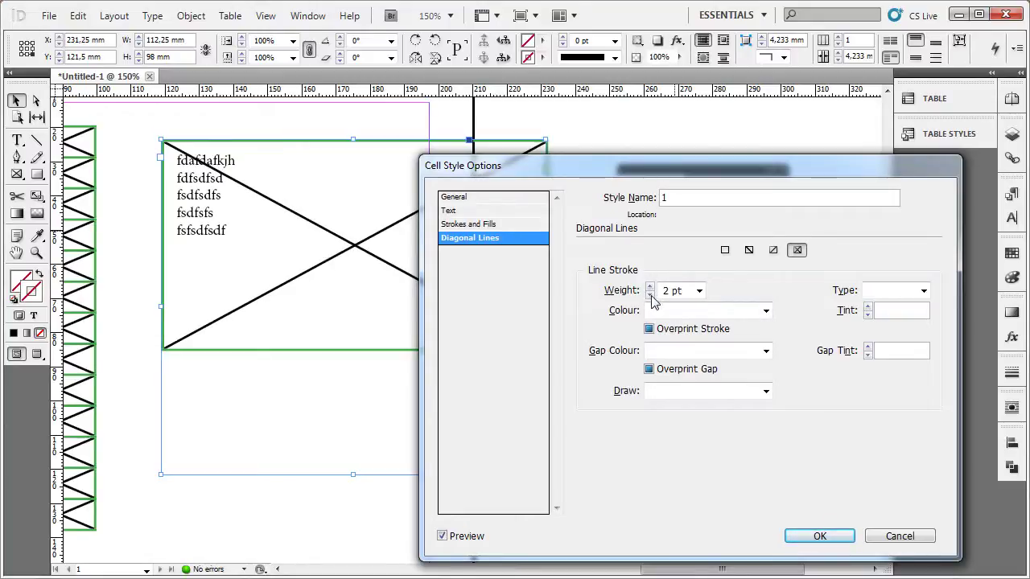
{"action": "left_click", "coordinate": [650, 295]}
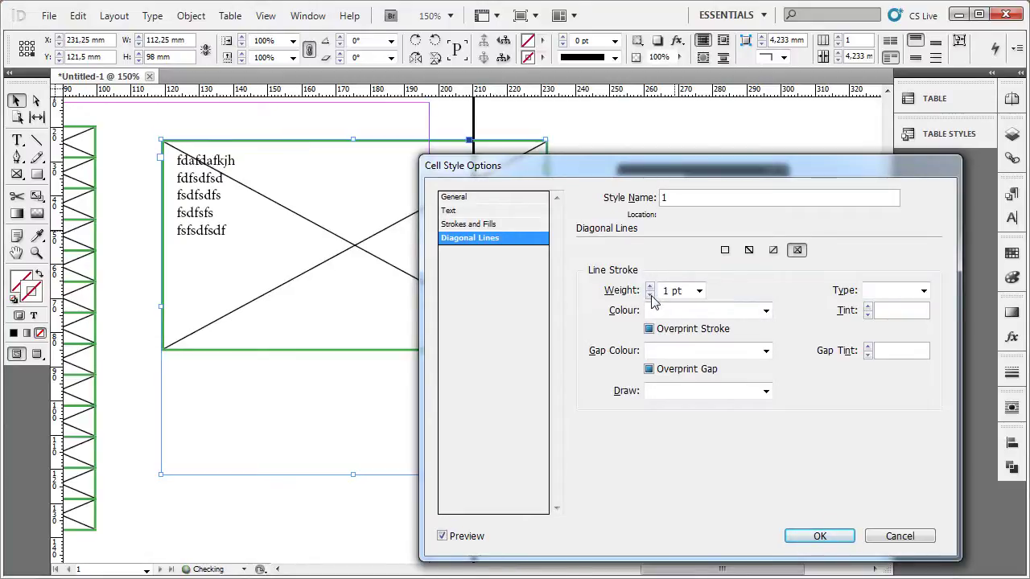
{"action": "left_click", "coordinate": [766, 311]}
{"action": "left_click", "coordinate": [691, 444]}
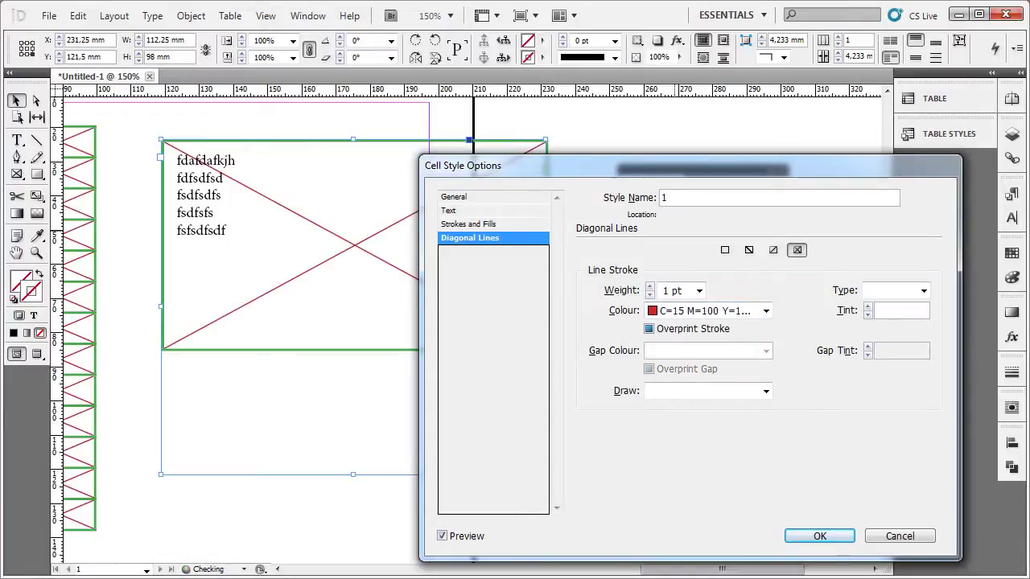
{"action": "left_click", "coordinate": [824, 541]}
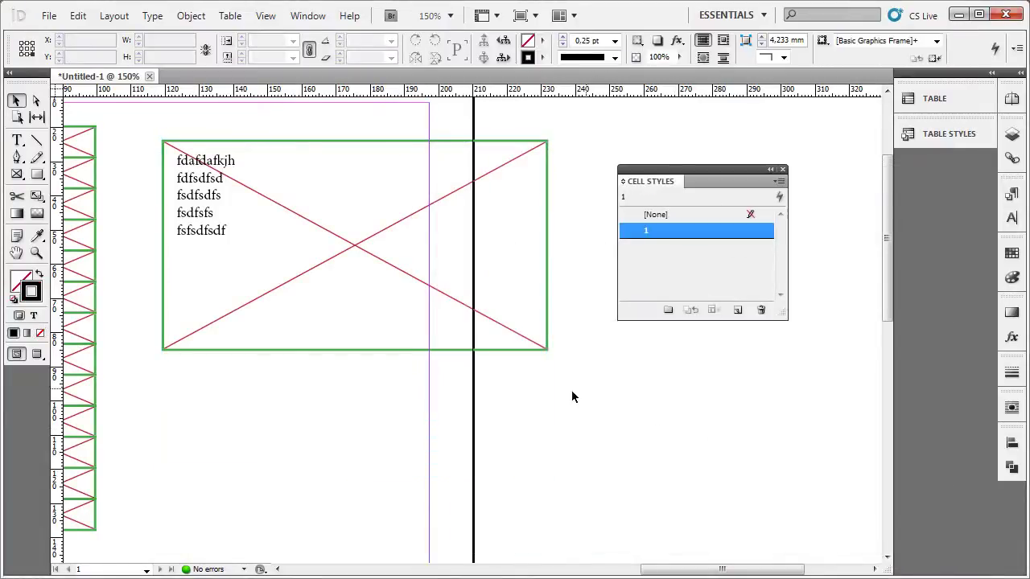
Change cell style 1's stroke colour to red C=15 M=100 Y=100 K=0, and delete the frame holding the merged-cell sample text
{"action": "left_click", "coordinate": [539, 347]}
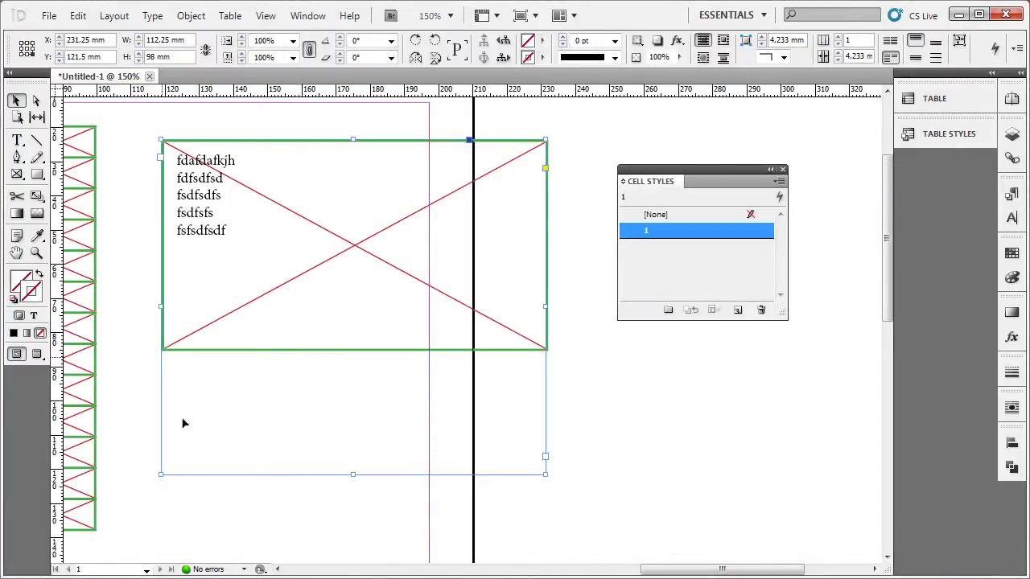
{"action": "double_click", "coordinate": [696, 232]}
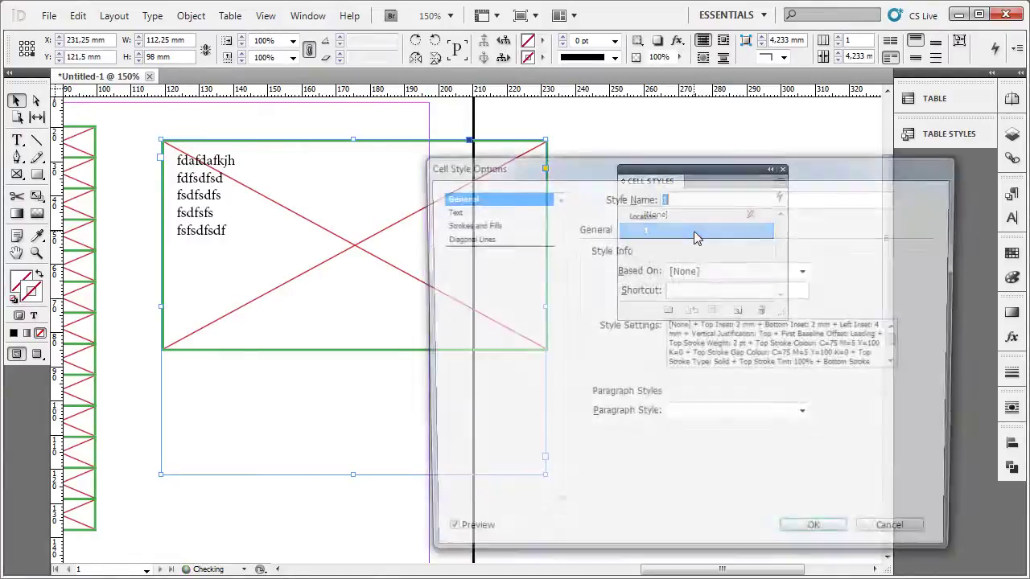
{"action": "left_click", "coordinate": [473, 224]}
{"action": "left_click", "coordinate": [704, 355]}
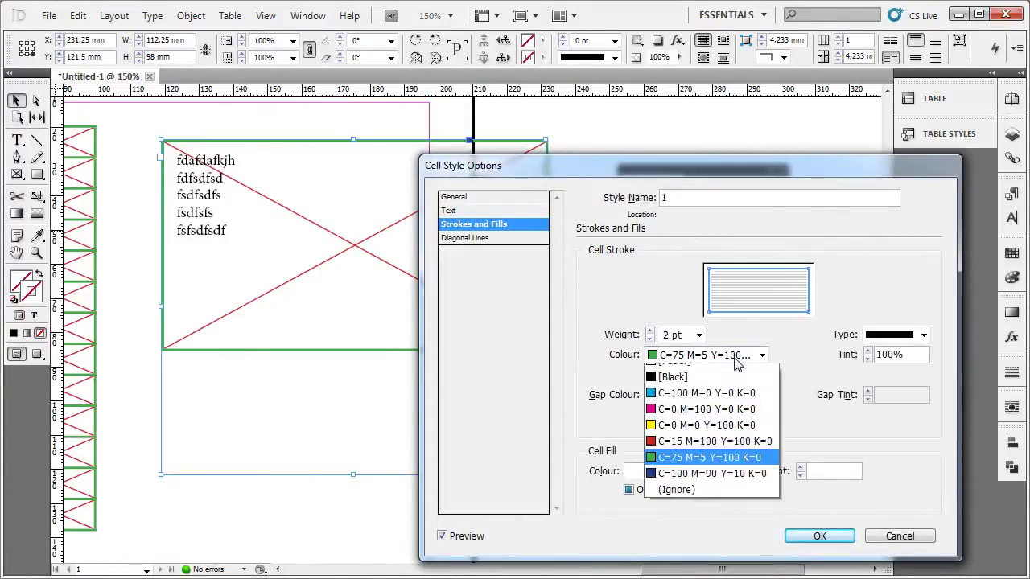
{"action": "left_click", "coordinate": [692, 485]}
{"action": "left_click", "coordinate": [802, 533]}
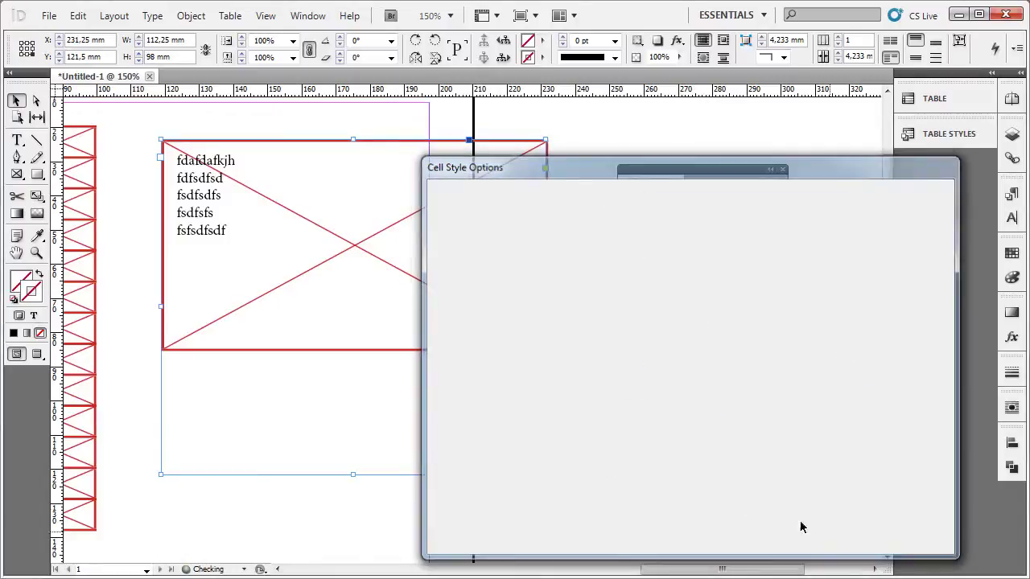
{"action": "key", "text": "Delete"}
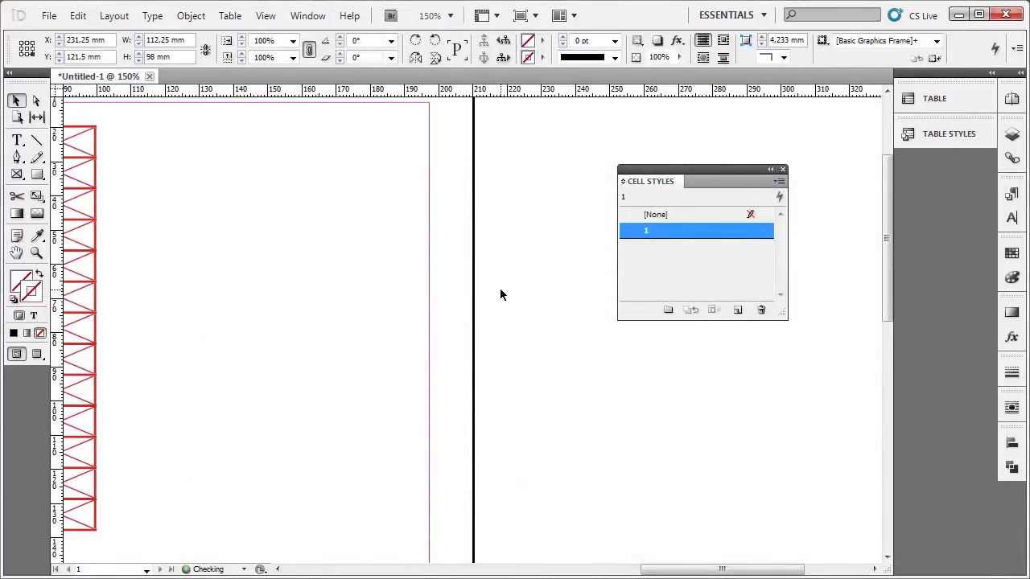
Apply table style 1 to the whole four-column table and reset all its cells to the [None] cell style
{"action": "scroll", "coordinate": [498, 292], "scroll_direction": "left", "scroll_amount": 5}
{"action": "scroll", "coordinate": [555, 267], "scroll_direction": "up", "scroll_amount": 2}
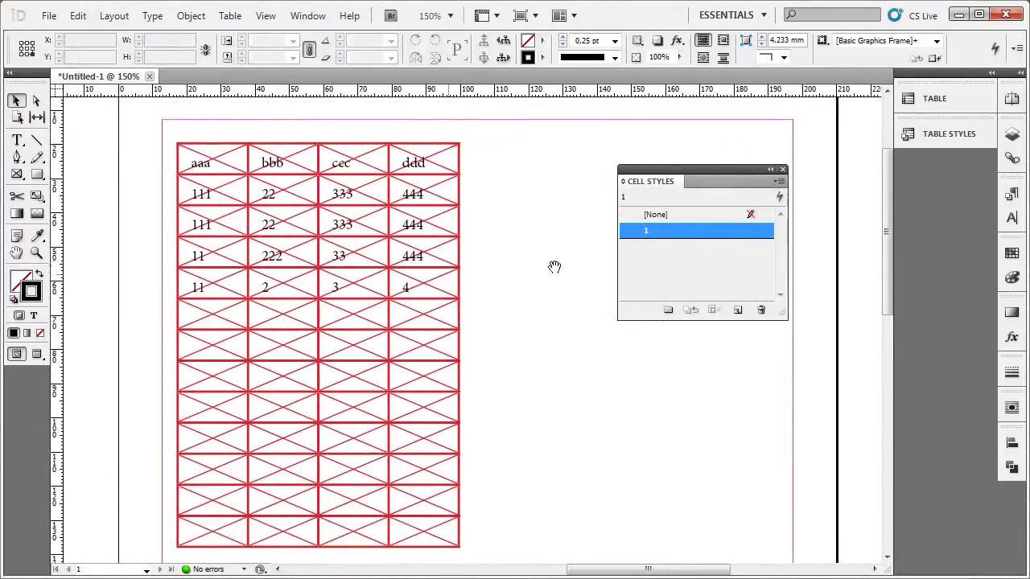
{"action": "double_click", "coordinate": [228, 172]}
{"action": "left_click_drag", "start_coordinate": [227, 172], "coordinate": [526, 515]}
{"action": "left_click", "coordinate": [954, 139]}
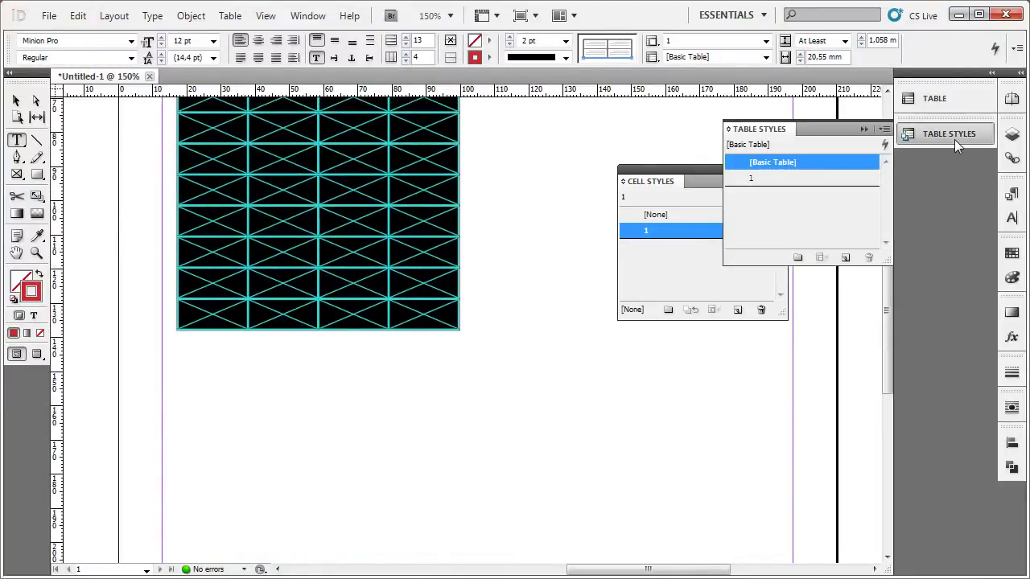
{"action": "left_click", "coordinate": [792, 178]}
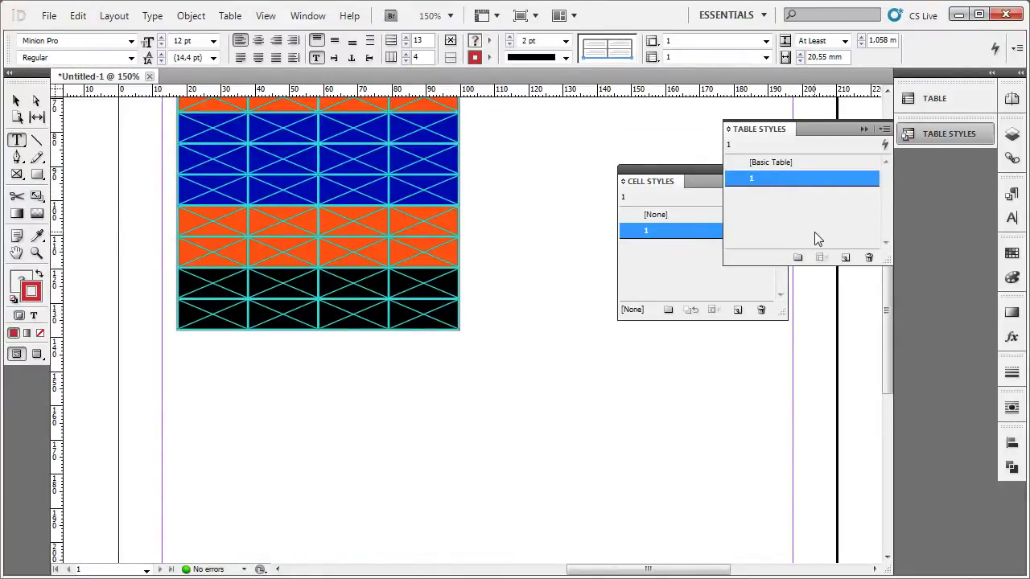
{"action": "left_click", "coordinate": [652, 214]}
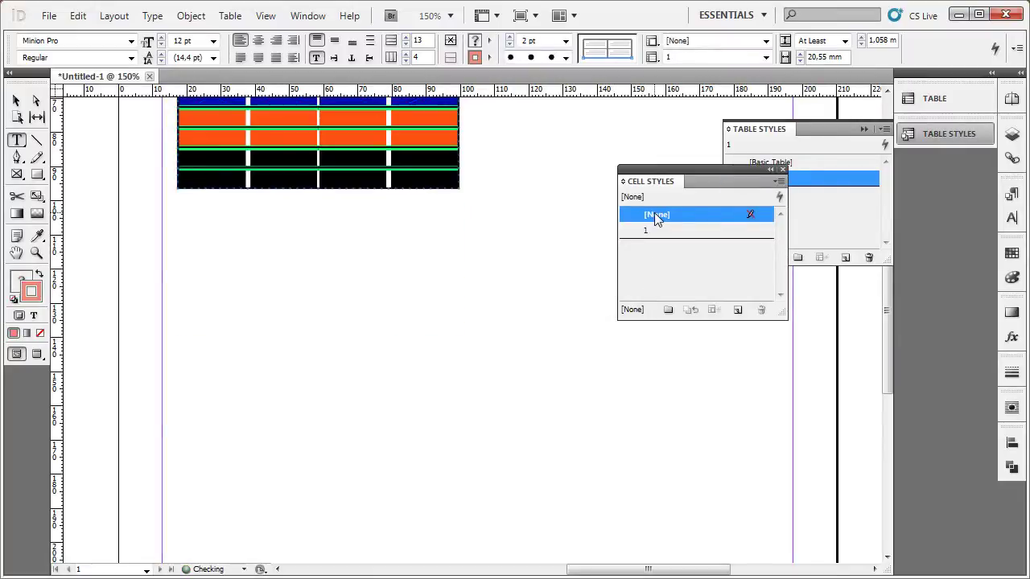
{"action": "left_click", "coordinate": [386, 310]}
{"action": "scroll", "coordinate": [333, 231], "scroll_direction": "up", "scroll_amount": 3}
{"action": "key", "text": "Escape"}
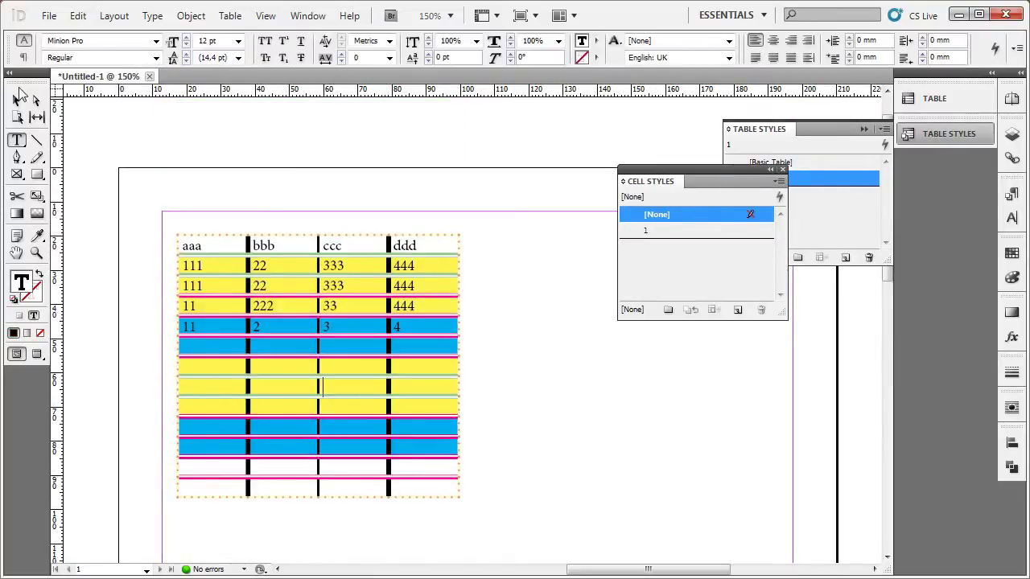
With nothing selected, choose cell style [None] and table style 1, and place the Cell Styles panel below the Table Styles panel
{"action": "scroll", "coordinate": [582, 328], "scroll_direction": "down", "scroll_amount": 1}
{"action": "left_click", "coordinate": [703, 213]}
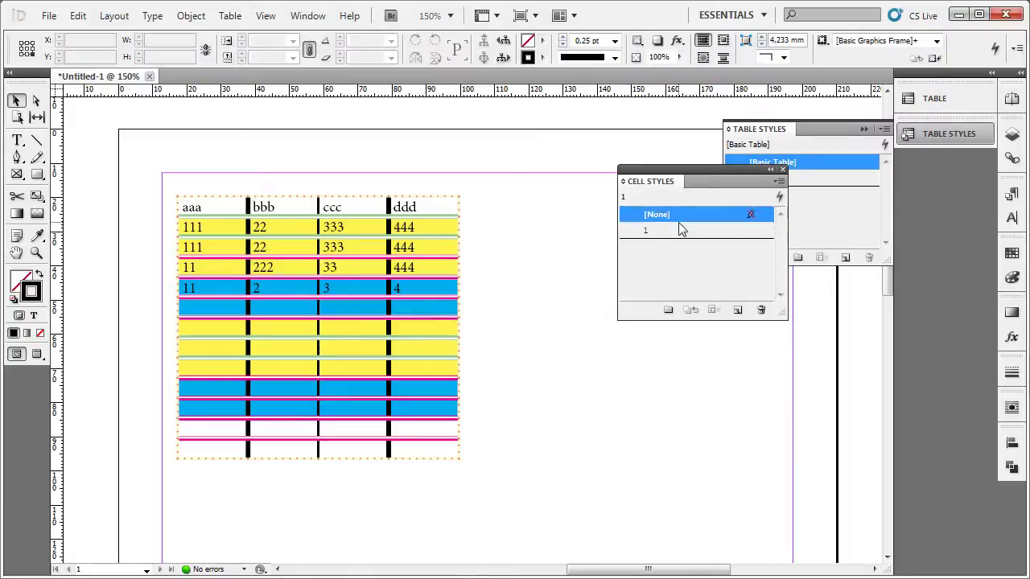
{"action": "left_click_drag", "start_coordinate": [708, 189], "coordinate": [813, 321]}
{"action": "left_click", "coordinate": [777, 178]}
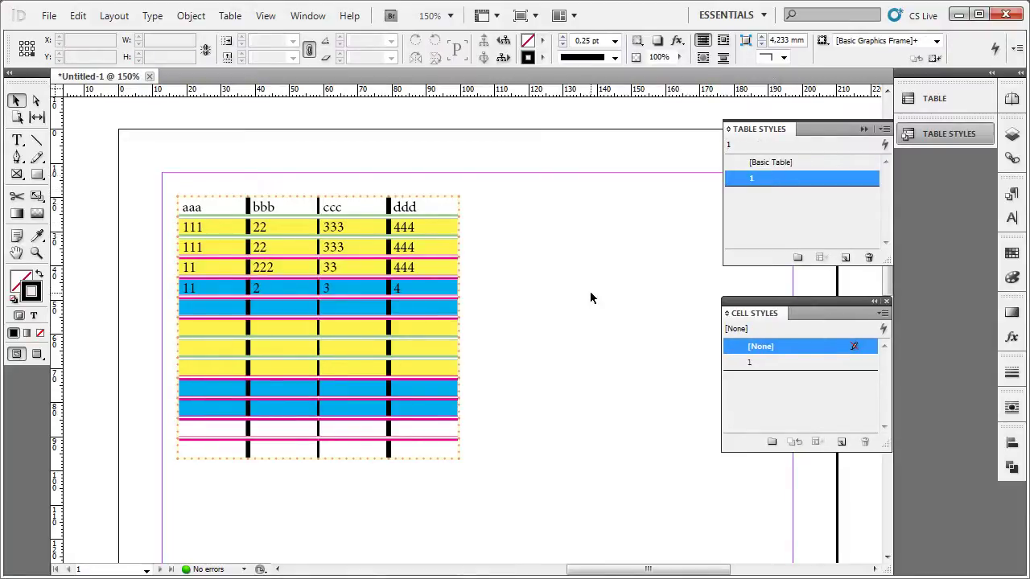
{"action": "double_click", "coordinate": [180, 208]}
{"action": "left_click", "coordinate": [178, 198]}
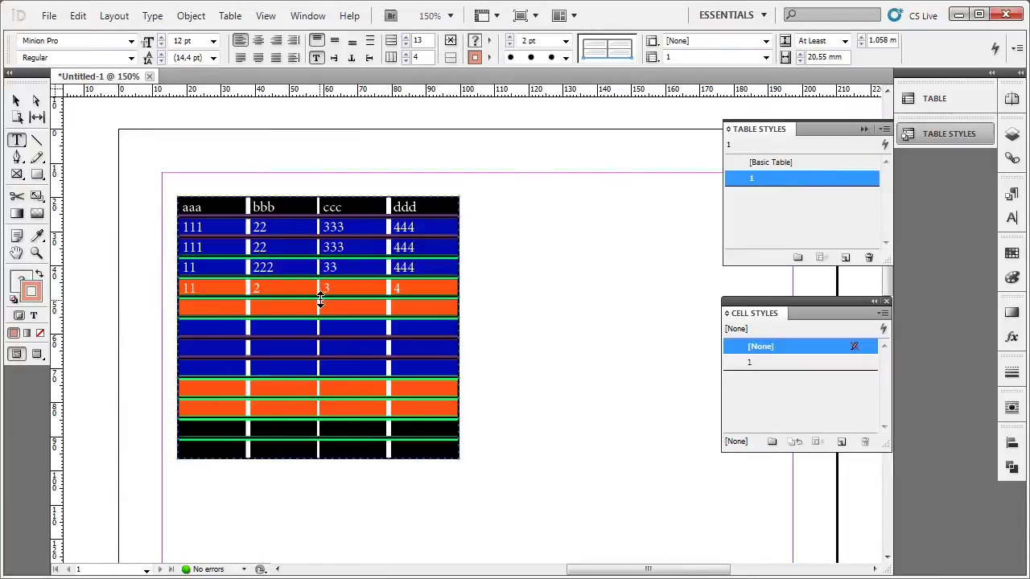
{"action": "left_click", "coordinate": [360, 270]}
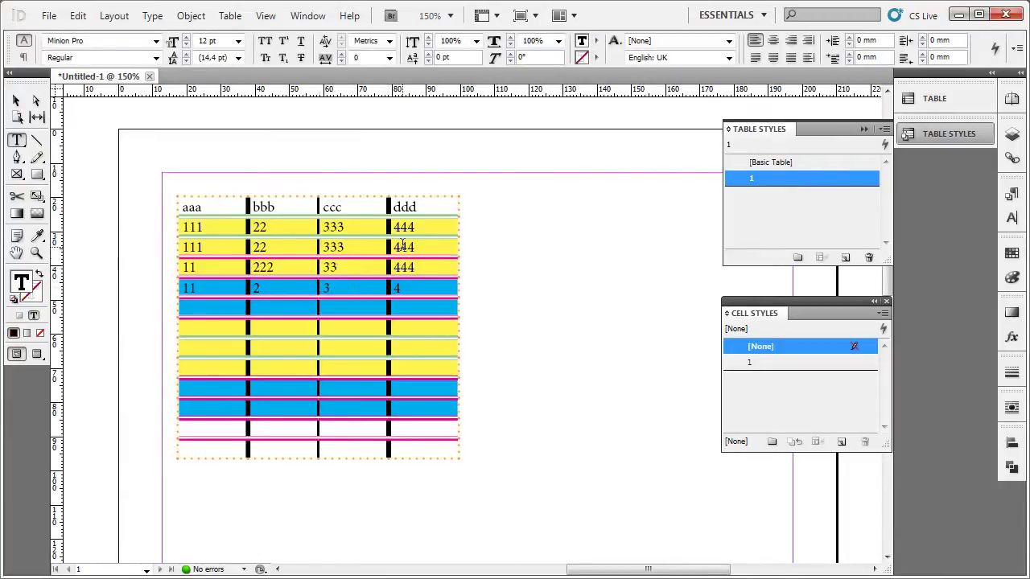
Apply cell style 1 to the 444 cell in the third row and the 11 cell in the fifth row
{"action": "left_click_drag", "start_coordinate": [402, 245], "coordinate": [461, 245]}
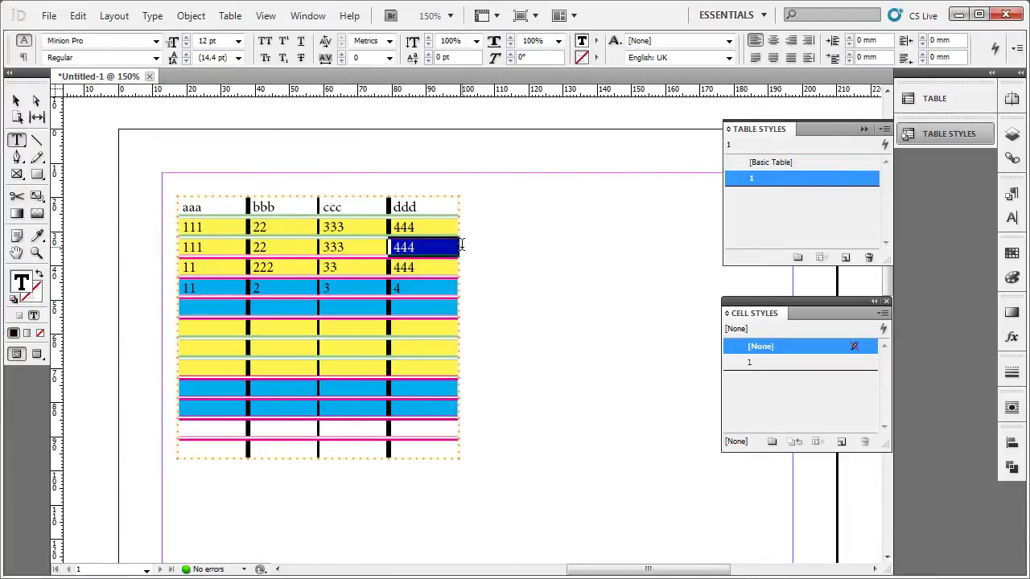
{"action": "left_click", "coordinate": [756, 363]}
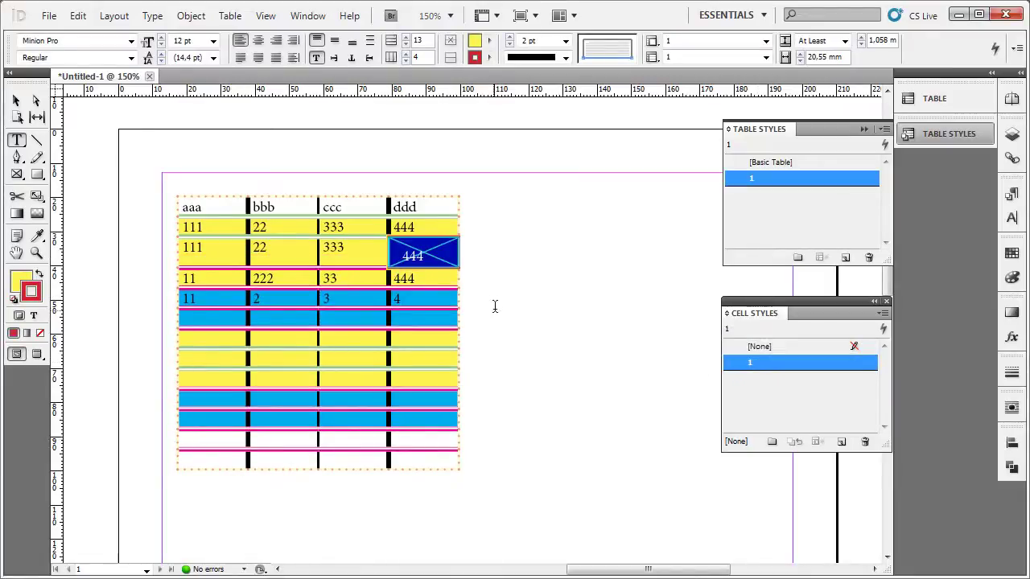
{"action": "left_click", "coordinate": [446, 283]}
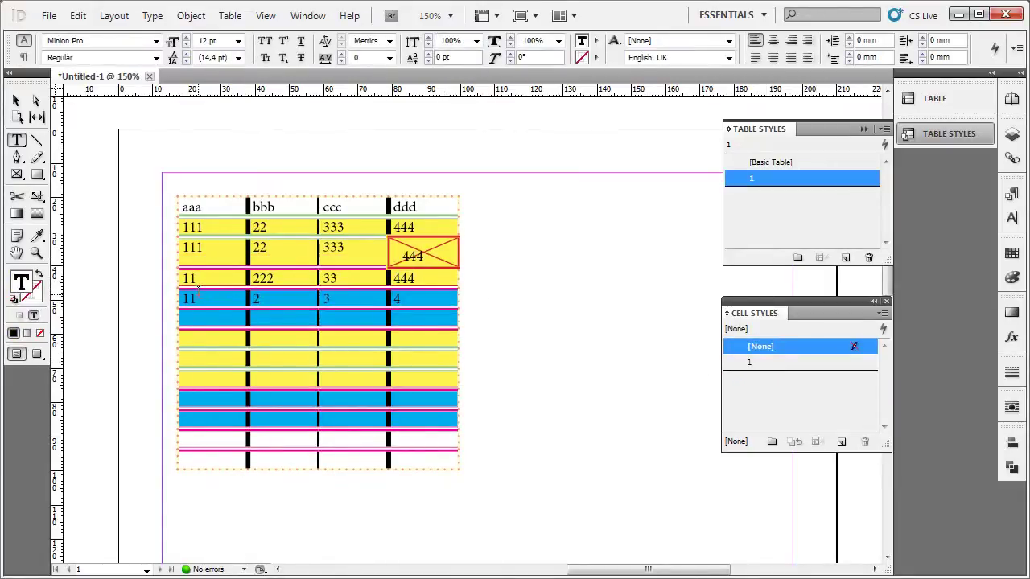
{"action": "left_click_drag", "start_coordinate": [198, 289], "coordinate": [191, 304]}
{"action": "key", "text": "Escape"}
{"action": "left_click", "coordinate": [756, 363]}
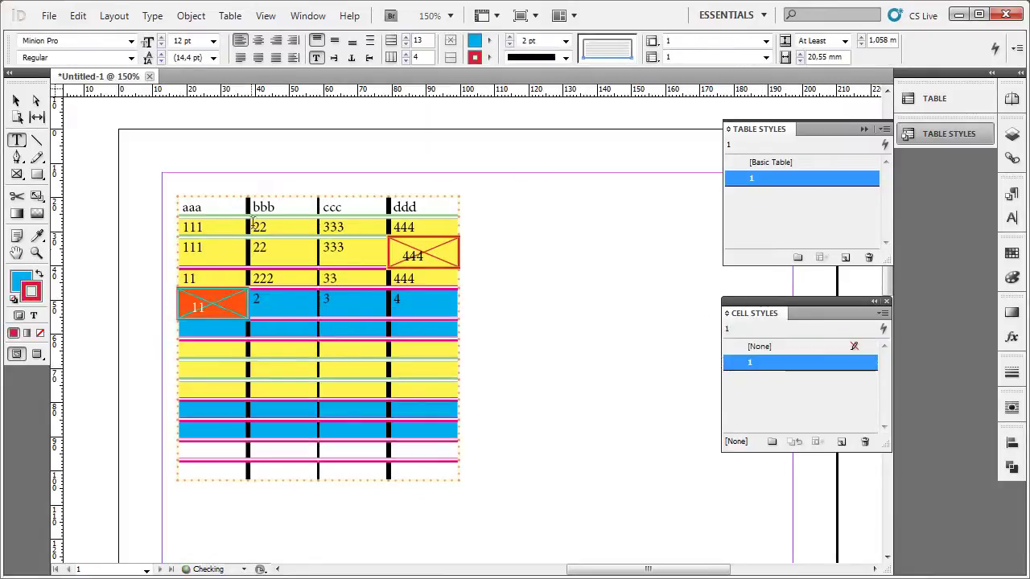
Apply cell style 1 to the bbb heading cell and to a three-row block of empty cells in the two middle columns
{"action": "mouse_move", "coordinate": [266, 207]}
{"action": "left_mouse_down"}
{"action": "mouse_move", "coordinate": [394, 209]}
{"action": "mouse_move", "coordinate": [282, 210]}
{"action": "left_mouse_up"}
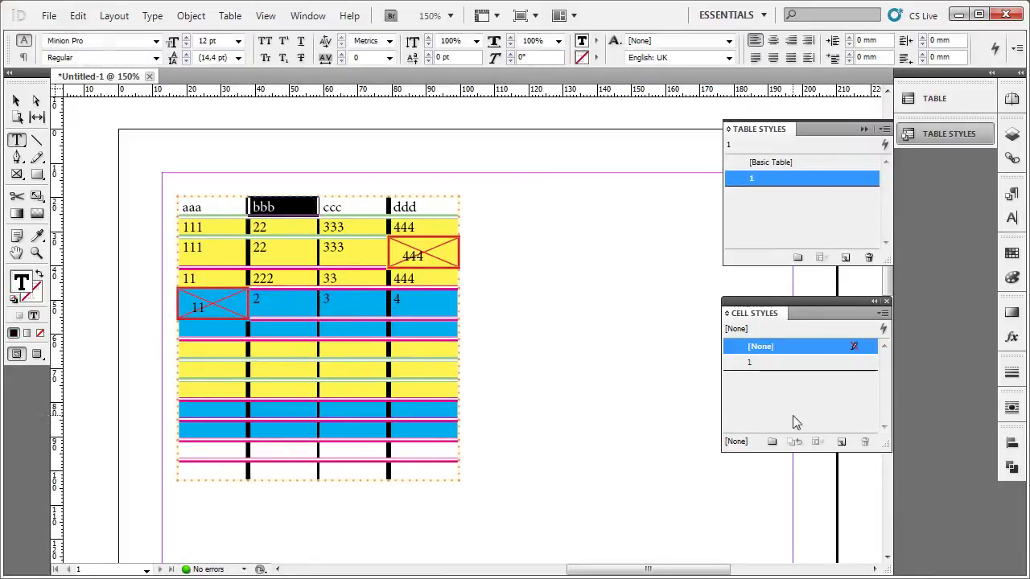
{"action": "key", "text": "Escape"}
{"action": "left_click", "coordinate": [772, 362]}
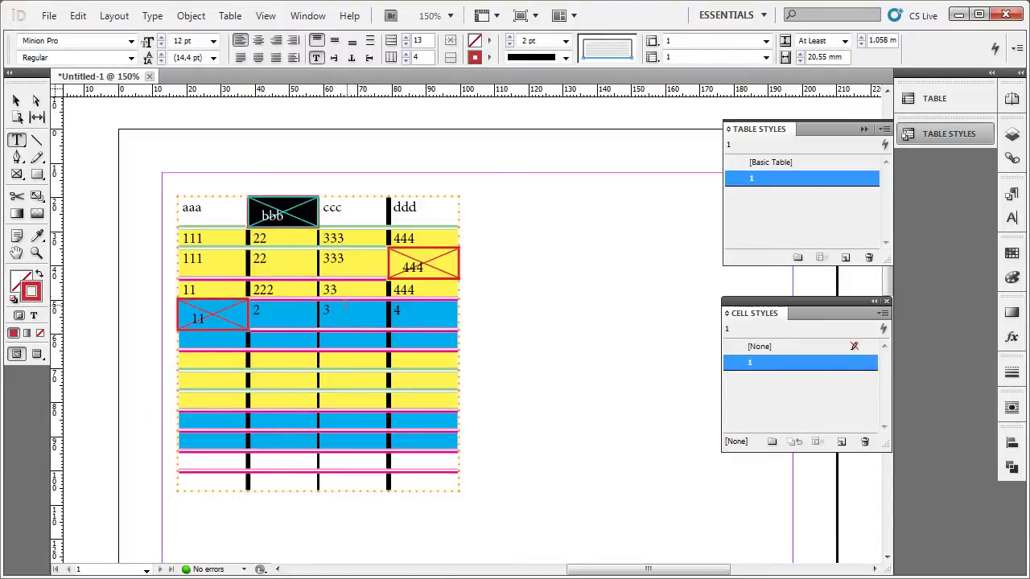
{"action": "left_click", "coordinate": [292, 375]}
{"action": "left_click_drag", "start_coordinate": [281, 397], "coordinate": [381, 443]}
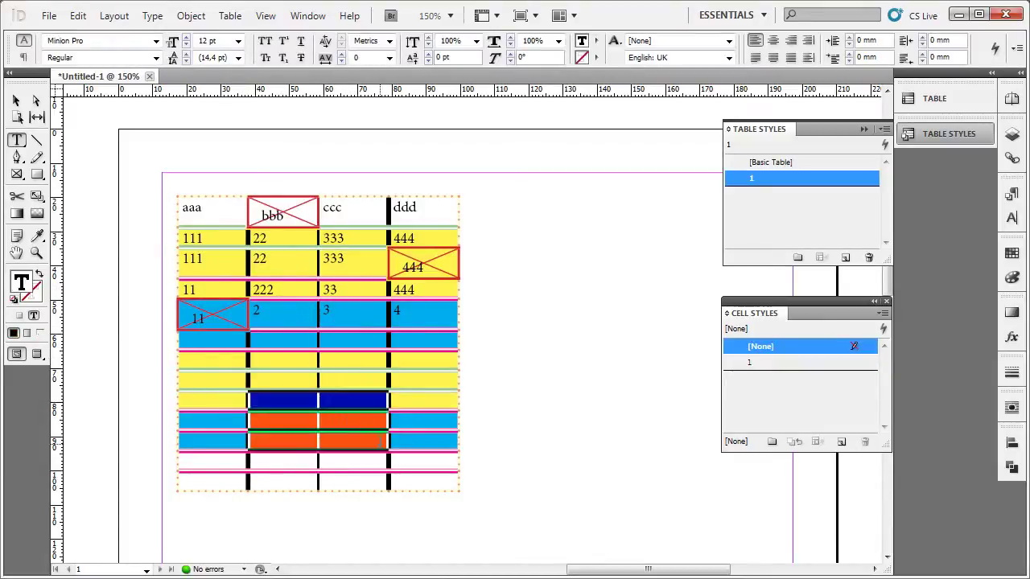
{"action": "left_click", "coordinate": [774, 362]}
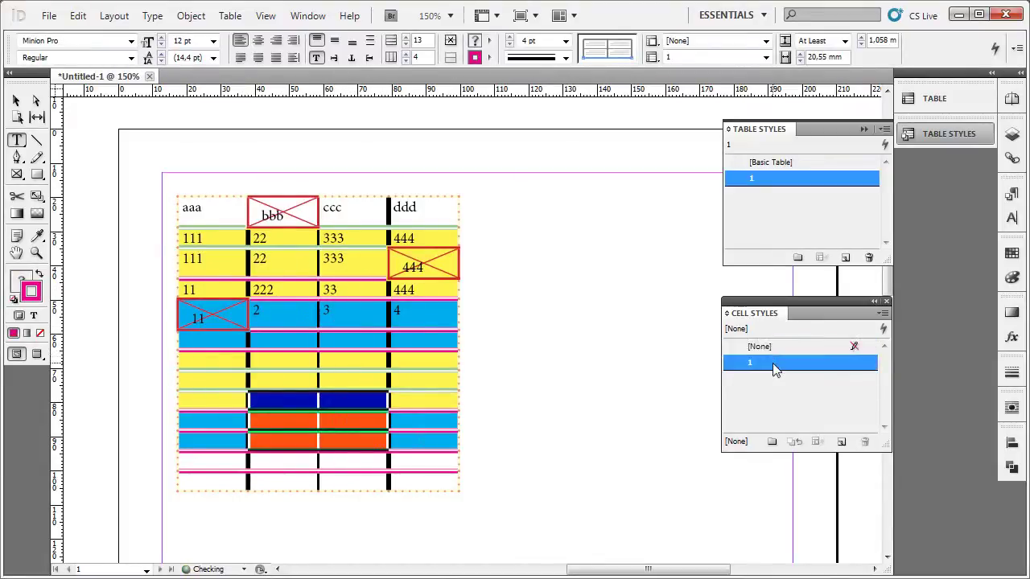
{"action": "left_click", "coordinate": [354, 399]}
Move the table's frame about 15 mm to the right on the page
{"action": "left_click", "coordinate": [16, 100]}
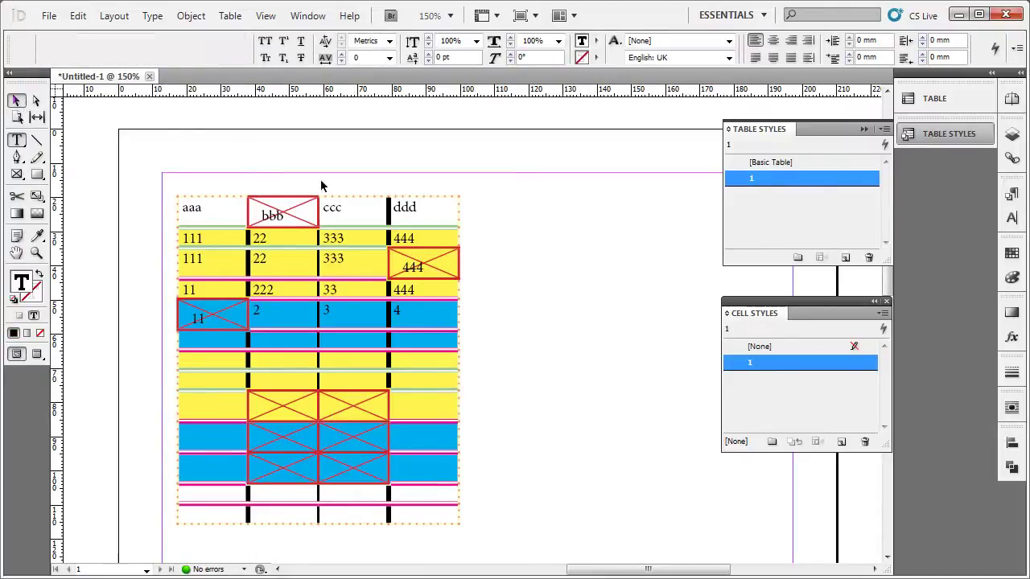
{"action": "left_click", "coordinate": [518, 288]}
{"action": "left_click_drag", "start_coordinate": [423, 361], "coordinate": [490, 355]}
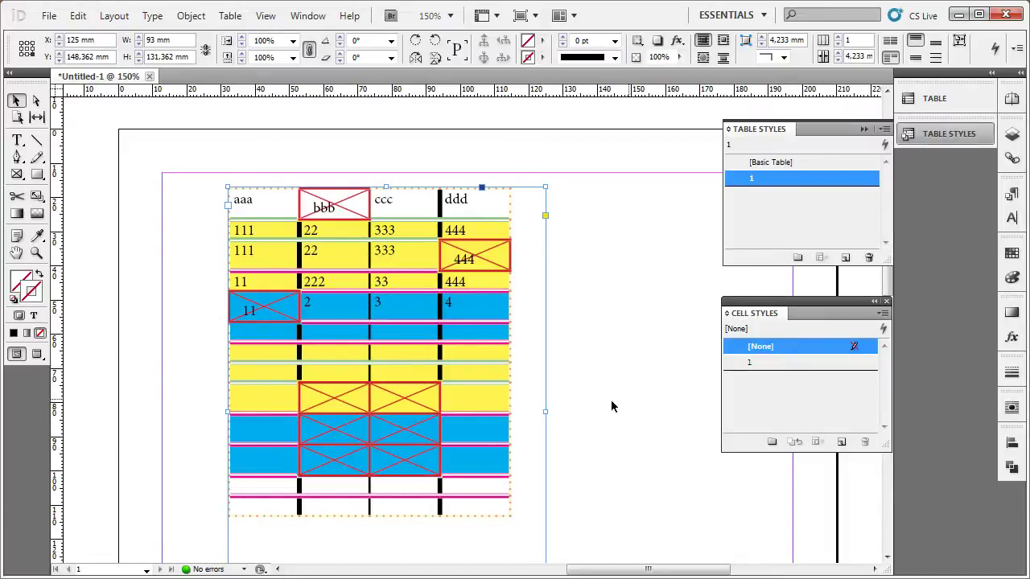
Apply cell style 1 to every cell of the table
{"action": "left_click_drag", "start_coordinate": [234, 197], "coordinate": [570, 529]}
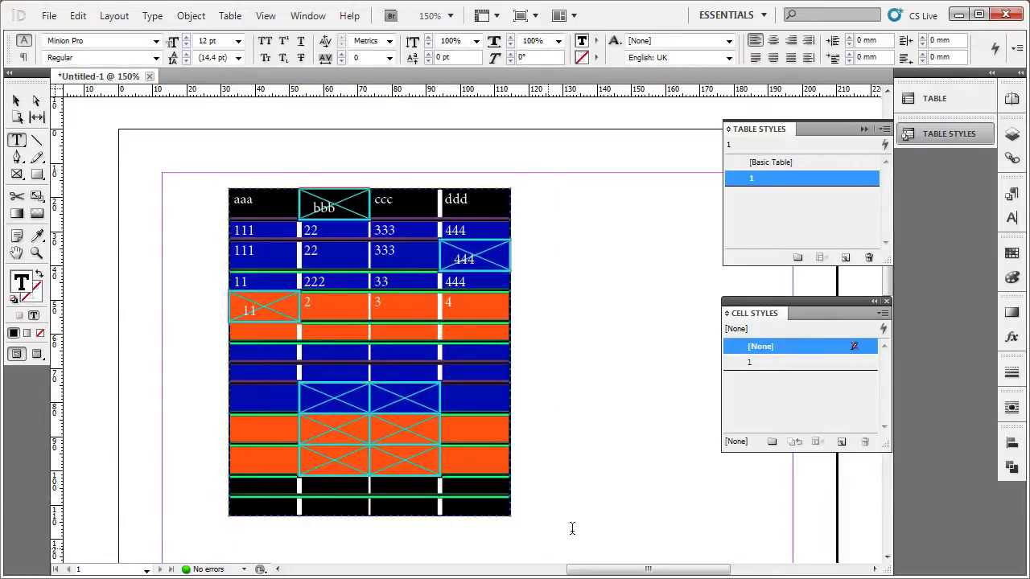
{"action": "left_click", "coordinate": [770, 363]}
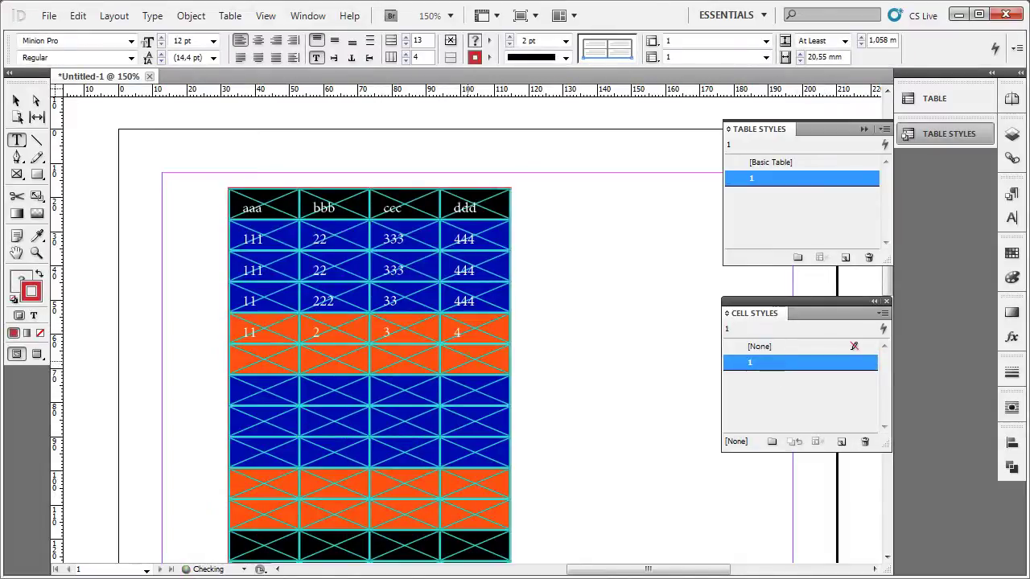
{"action": "left_click", "coordinate": [467, 354]}
{"action": "scroll", "coordinate": [468, 354], "scroll_direction": "down", "scroll_amount": 5}
{"action": "scroll", "coordinate": [468, 354], "scroll_direction": "up", "scroll_amount": 3}
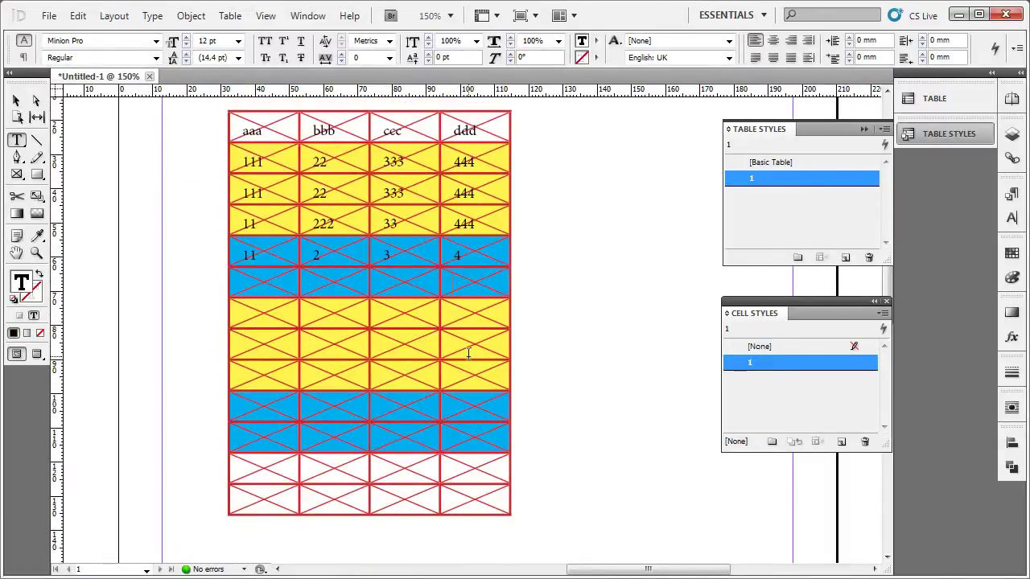
Move the Cell Styles panel up closer beneath the Table Styles panel
{"action": "left_click_drag", "start_coordinate": [362, 286], "coordinate": [453, 471]}
{"action": "left_click", "coordinate": [452, 471]}
{"action": "left_click_drag", "start_coordinate": [830, 313], "coordinate": [832, 292]}
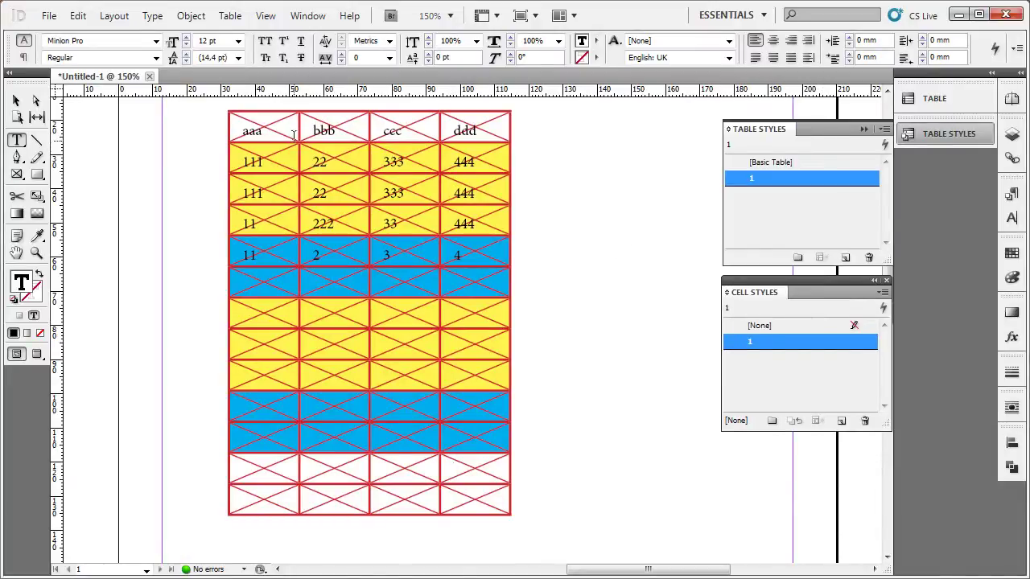
{"action": "left_click", "coordinate": [238, 118]}
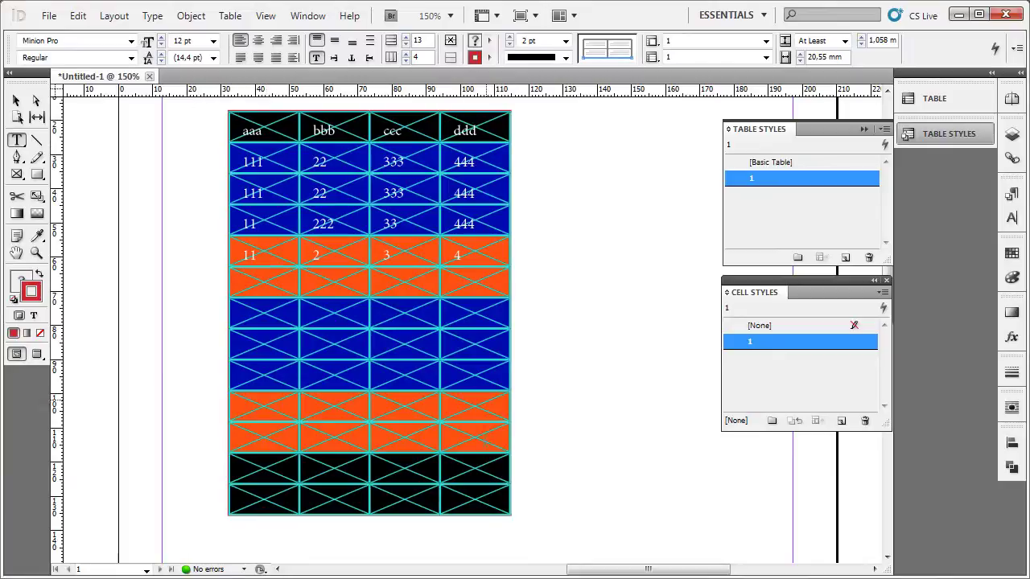
{"action": "left_click", "coordinate": [289, 143]}
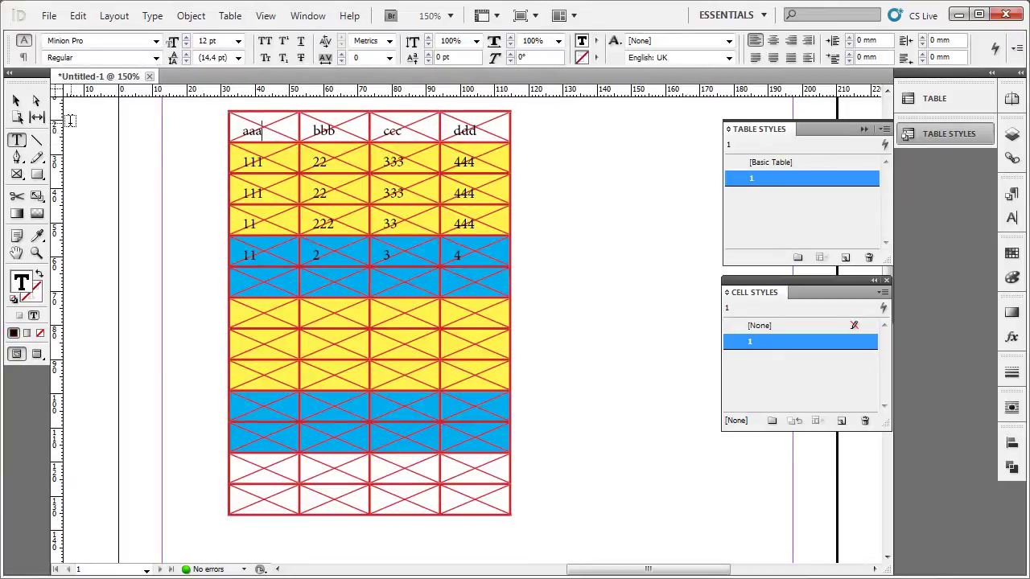
{"action": "left_click_drag", "start_coordinate": [249, 161], "coordinate": [503, 224]}
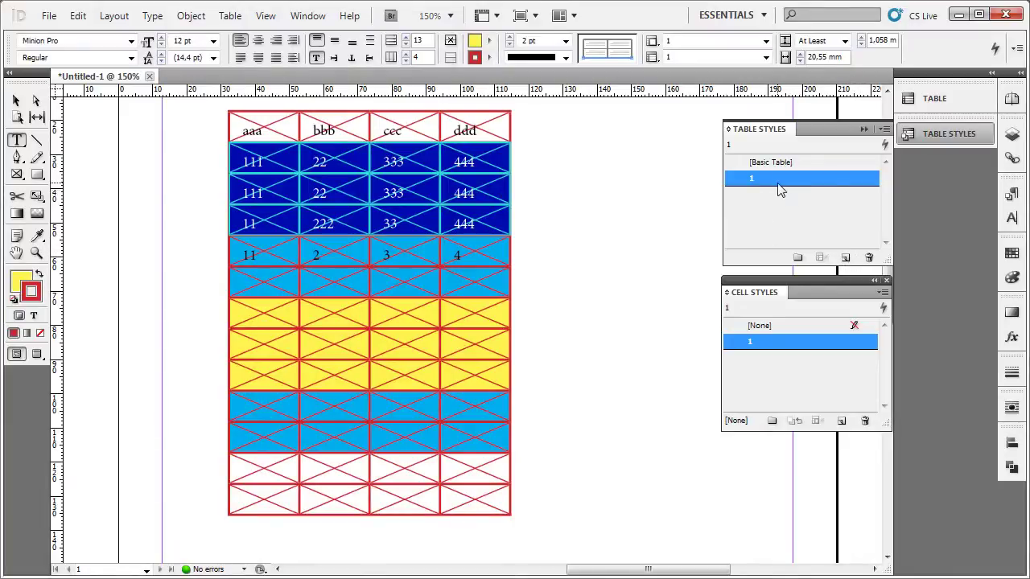
{"action": "left_click", "coordinate": [320, 193]}
{"action": "key", "text": "Escape"}
Delete the table's frame from the page, and dock the collapsed Cell Styles panel beneath Table Styles
{"action": "left_click", "coordinate": [16, 100]}
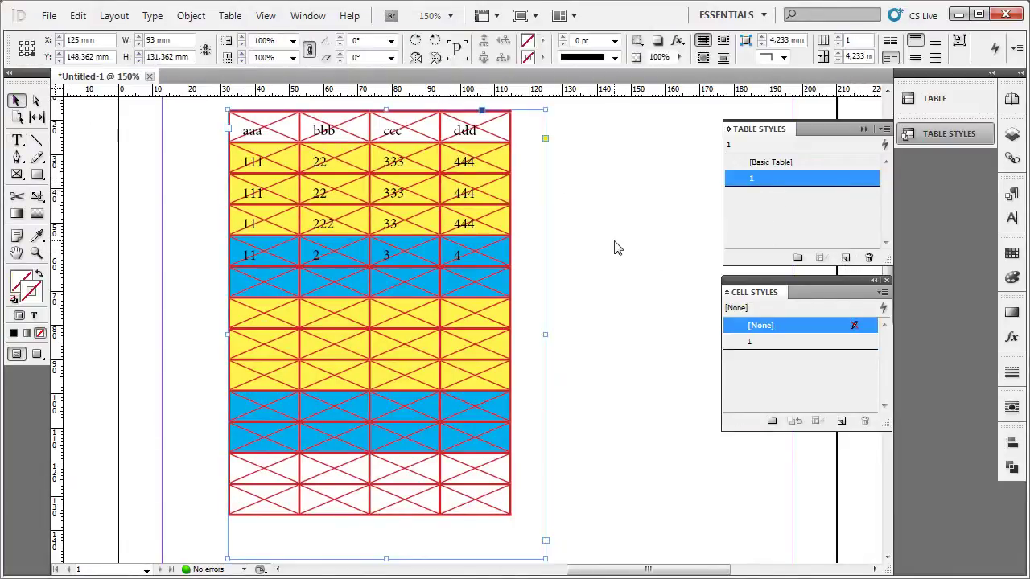
{"action": "key", "text": "Delete"}
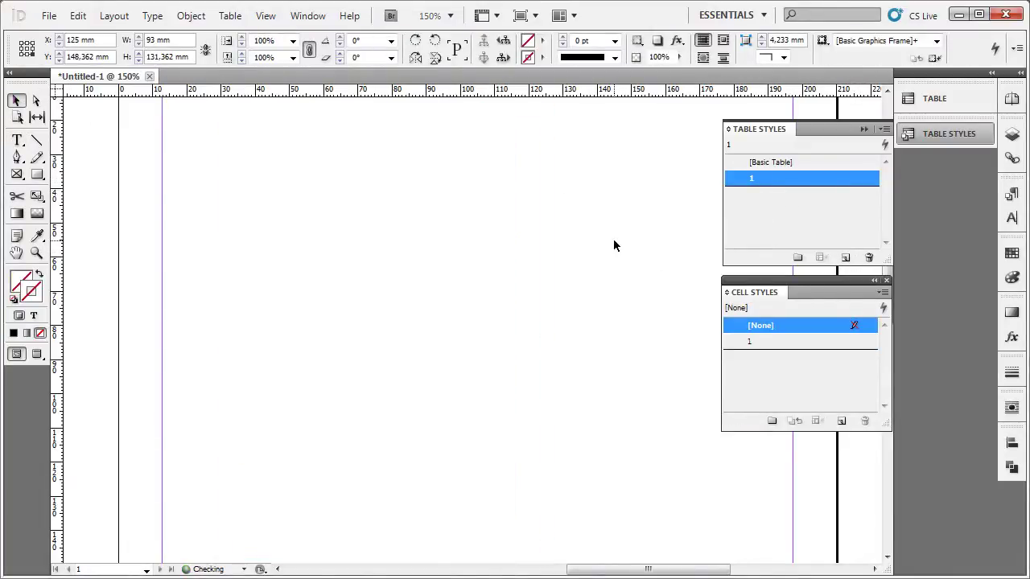
{"action": "left_click", "coordinate": [933, 135]}
{"action": "left_click_drag", "start_coordinate": [846, 292], "coordinate": [964, 168]}
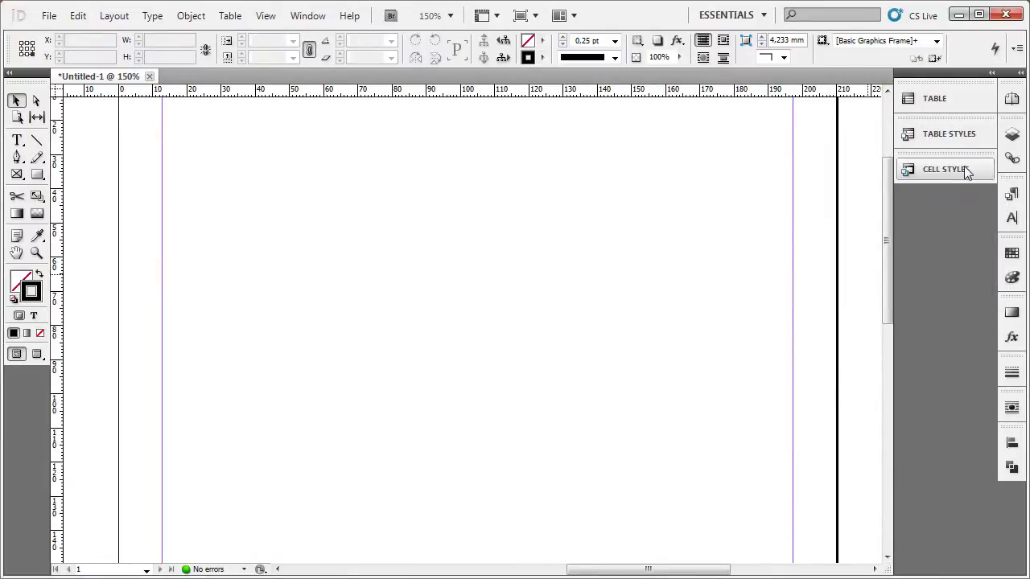
{"action": "left_click", "coordinate": [964, 168]}
{"action": "left_click", "coordinate": [964, 168]}
Create a text frame of about 143 × 78 mm on the page, paste the tab-separated sample data, and remove the trailing empty line
{"action": "left_click", "coordinate": [19, 141]}
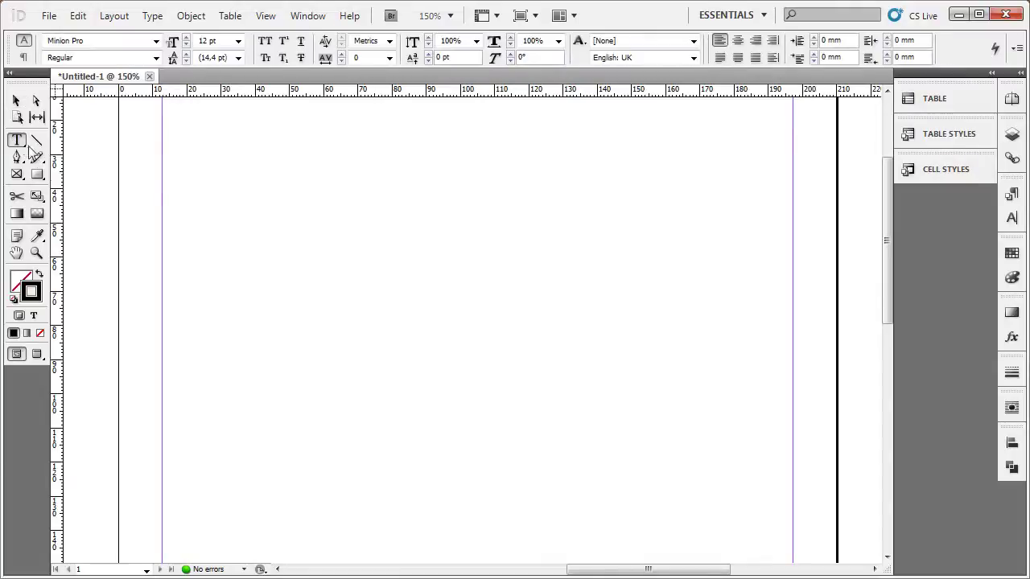
{"action": "scroll", "coordinate": [444, 254], "scroll_direction": "up", "scroll_amount": 3}
{"action": "scroll", "coordinate": [440, 246], "scroll_direction": "down", "scroll_amount": 2}
{"action": "left_click_drag", "start_coordinate": [288, 222], "coordinate": [779, 488]}
{"action": "key", "text": "ctrl+v"}
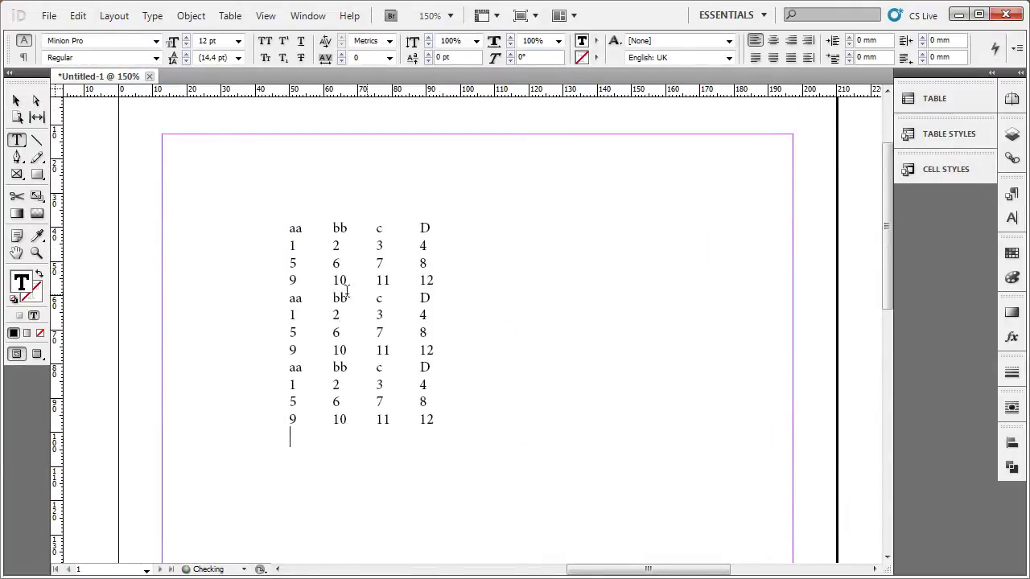
{"action": "key", "text": "BackSpace"}
Convert all the pasted text to a table with Tab as column separator, Paragraph as row separator and table style 1
{"action": "key", "text": "ctrl+a"}
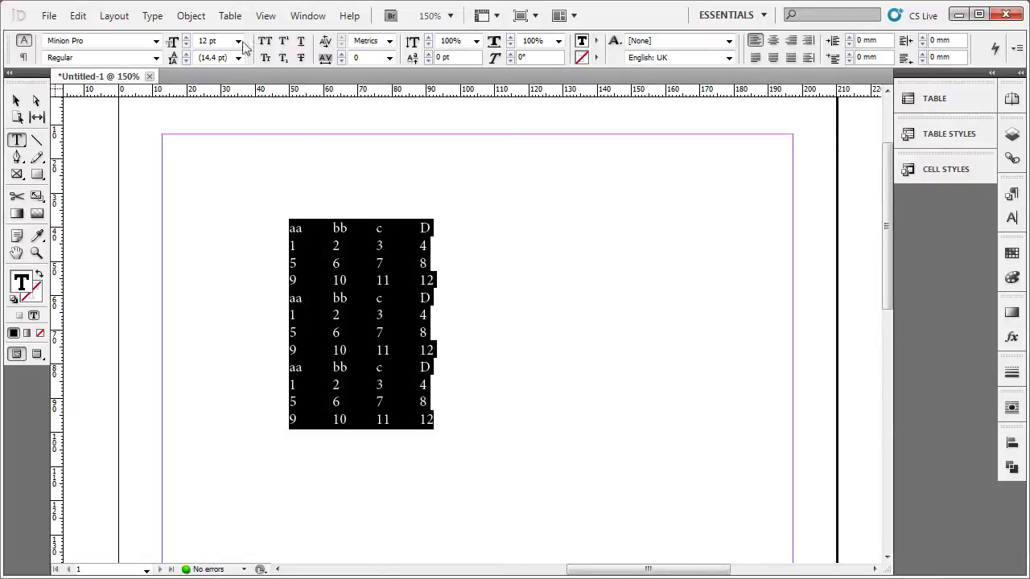
{"action": "left_click", "coordinate": [230, 15]}
{"action": "left_click", "coordinate": [287, 51]}
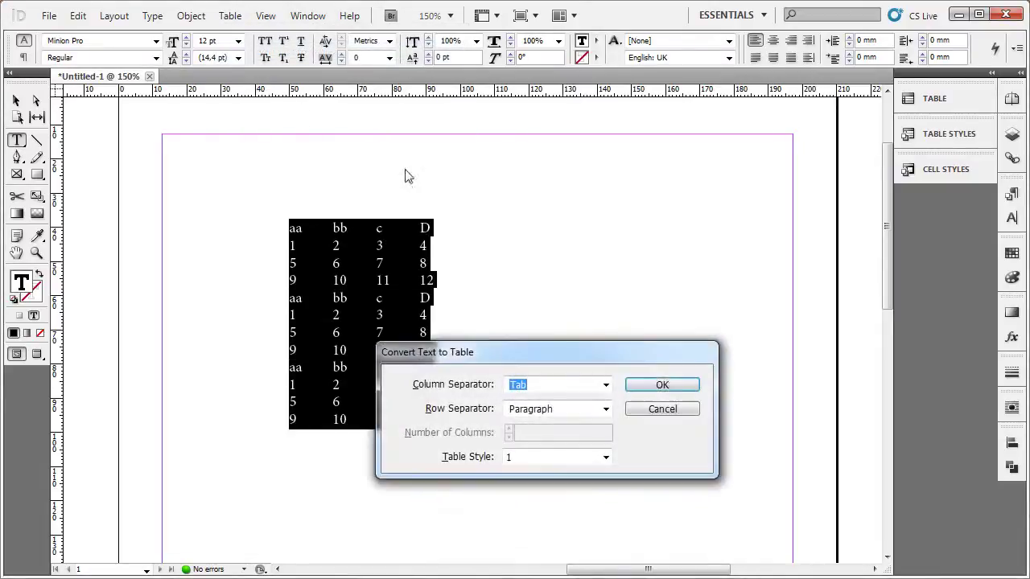
{"action": "left_click", "coordinate": [680, 388]}
{"action": "key", "text": "Escape"}
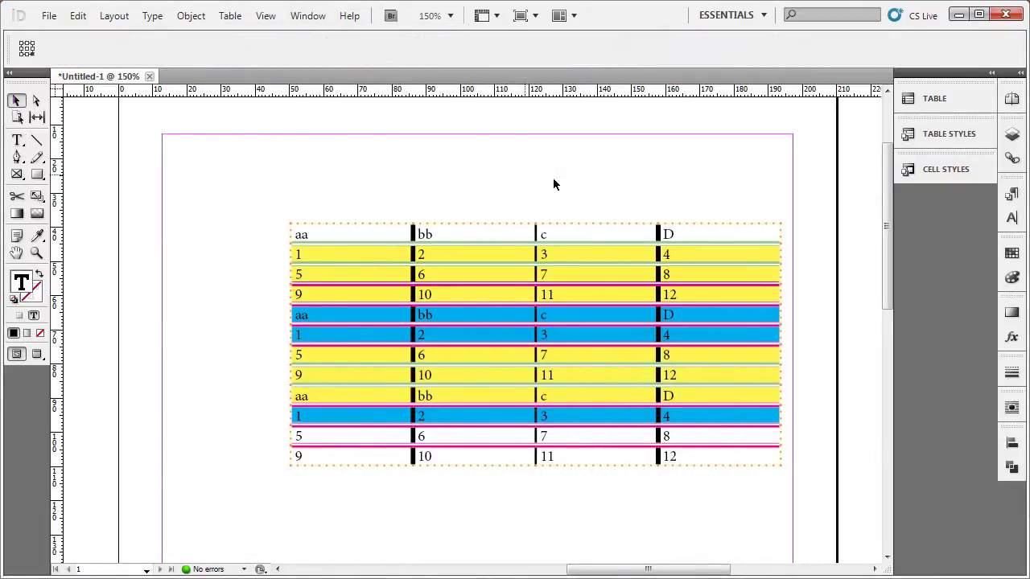
Apply the [Basic Table] style to the whole table and move its frame about 35 mm left and 10 mm up
{"action": "left_click", "coordinate": [913, 134]}
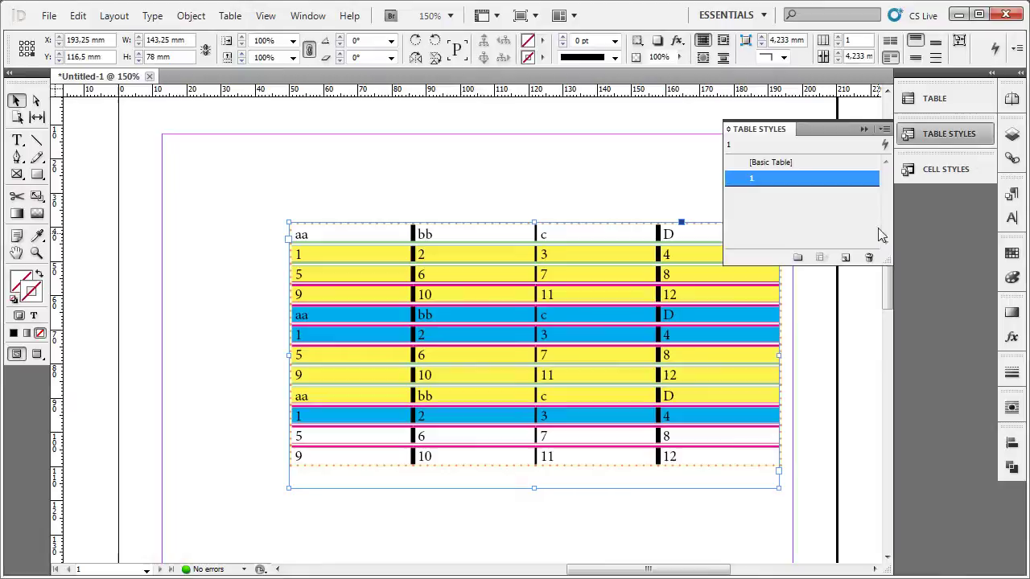
{"action": "double_click", "coordinate": [375, 233]}
{"action": "key", "text": "ctrl+alt+a"}
{"action": "left_click", "coordinate": [771, 162]}
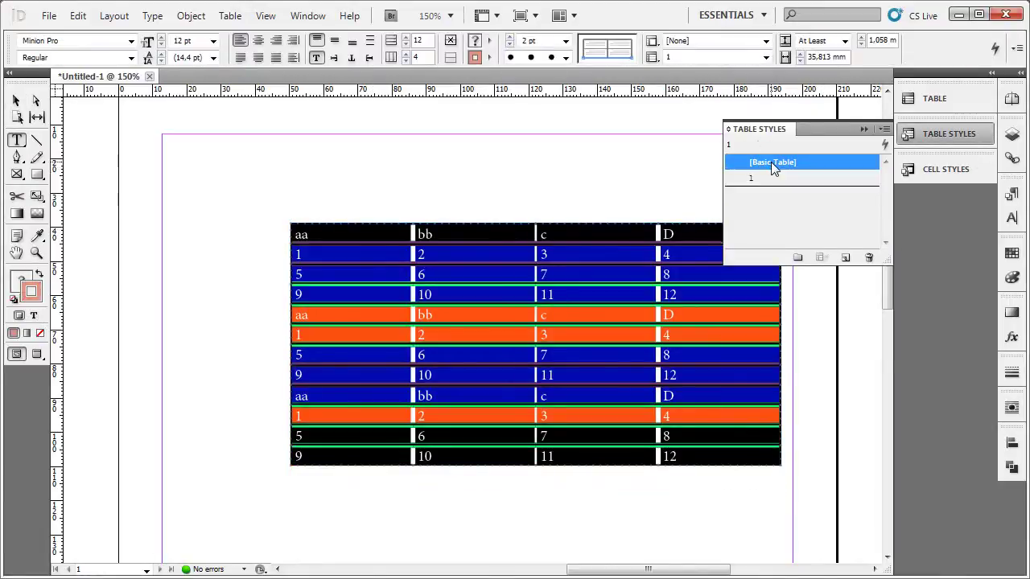
{"action": "key", "text": "Escape"}
{"action": "key", "text": "ctrl+shift+a"}
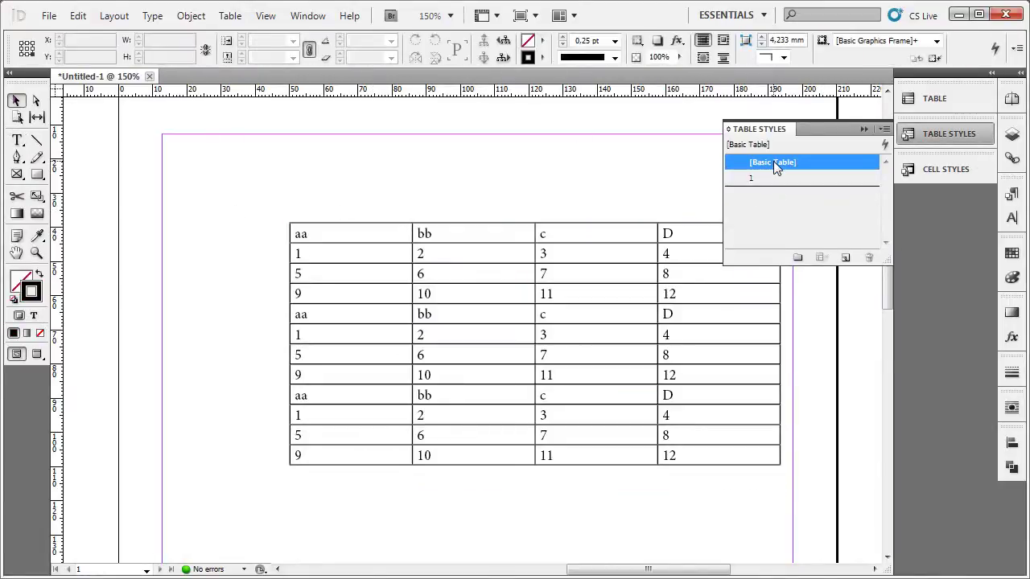
{"action": "left_click_drag", "start_coordinate": [580, 350], "coordinate": [459, 314]}
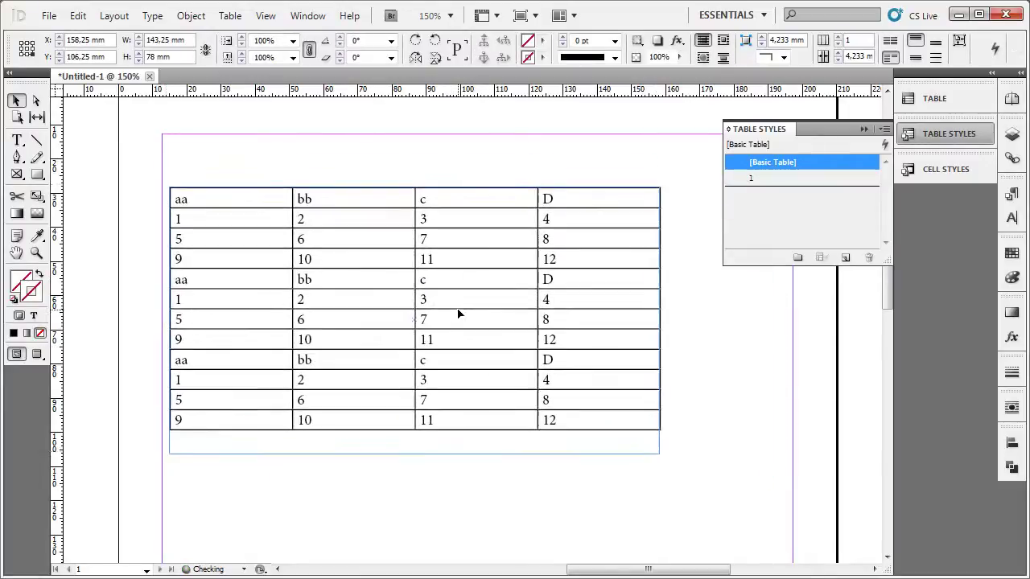
{"action": "left_click", "coordinate": [447, 169]}
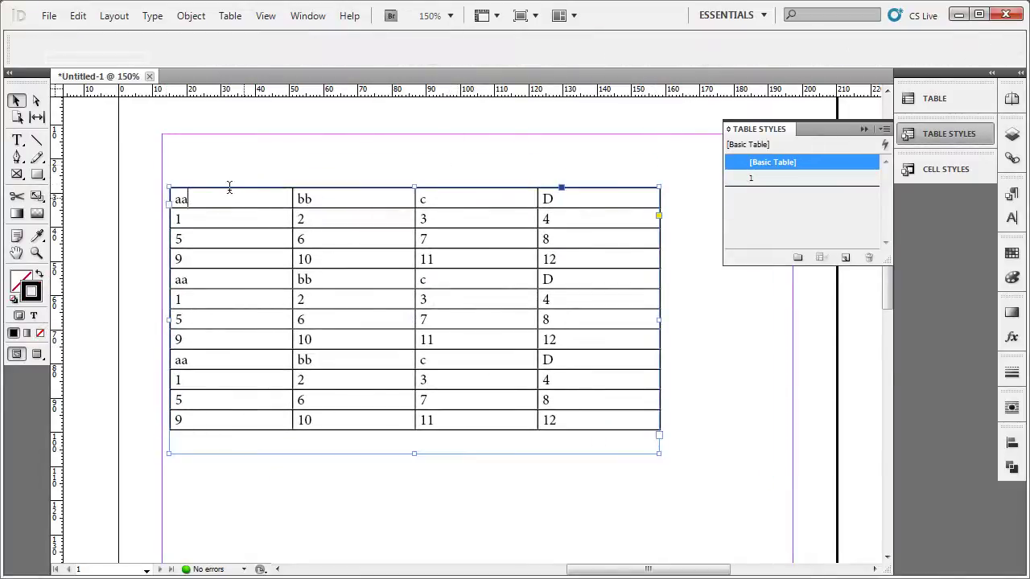
Merge the aa and bb cells in the table's first row into one cell
{"action": "double_click", "coordinate": [229, 195]}
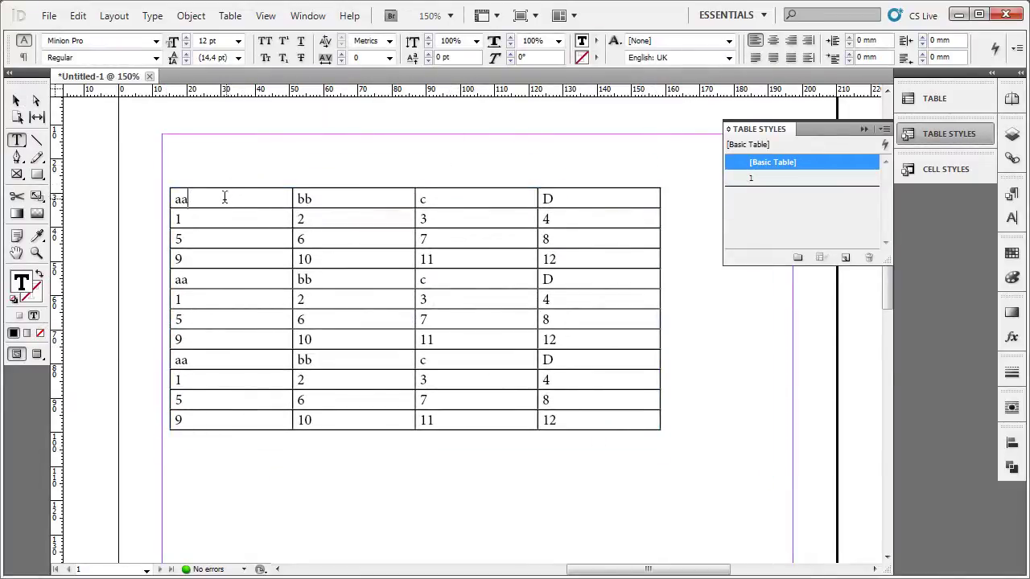
{"action": "left_click_drag", "start_coordinate": [218, 195], "coordinate": [340, 202]}
{"action": "left_click", "coordinate": [259, 193]}
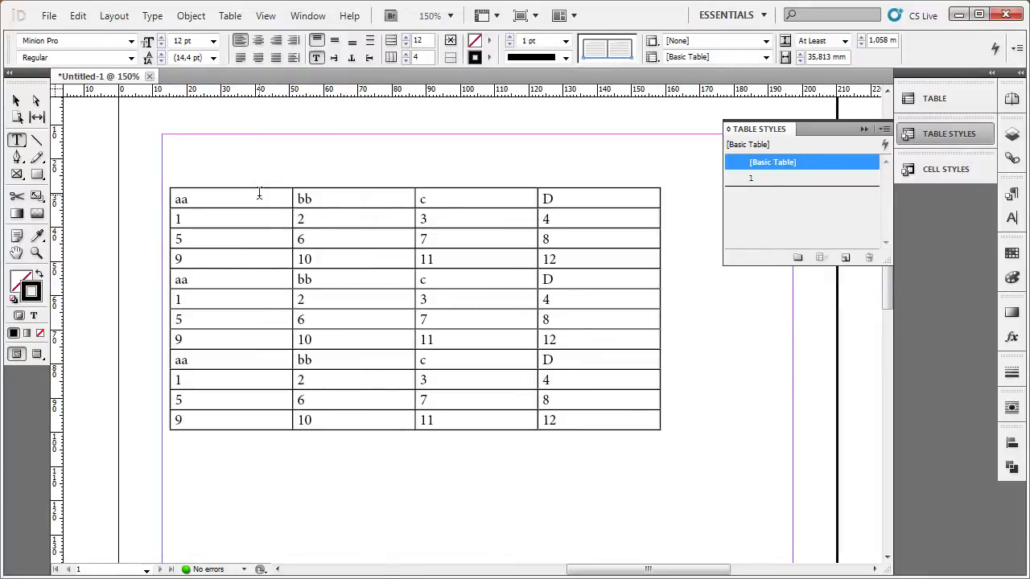
{"action": "left_click_drag", "start_coordinate": [260, 193], "coordinate": [361, 201]}
{"action": "right_click", "coordinate": [360, 197]}
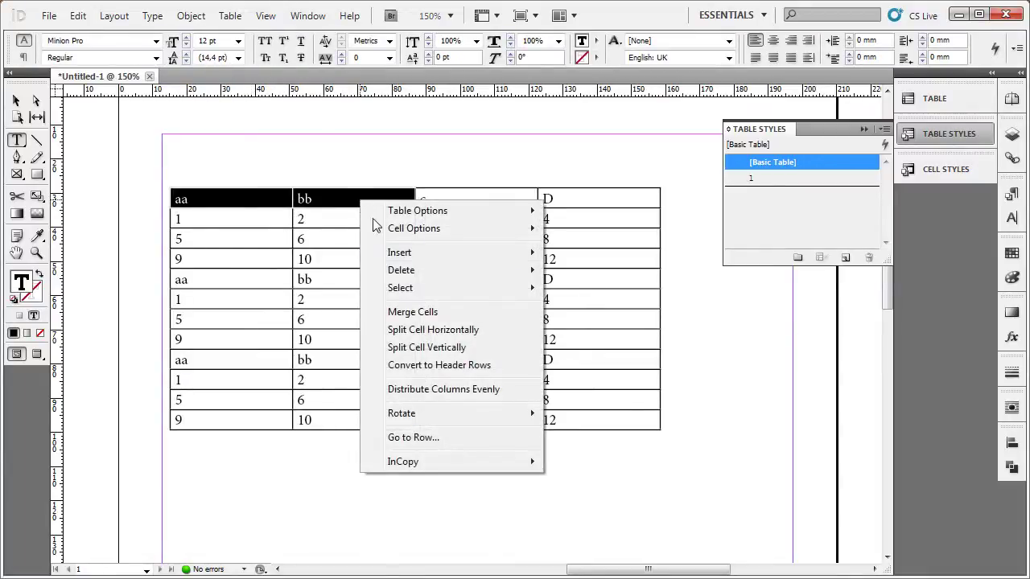
{"action": "left_click", "coordinate": [445, 313]}
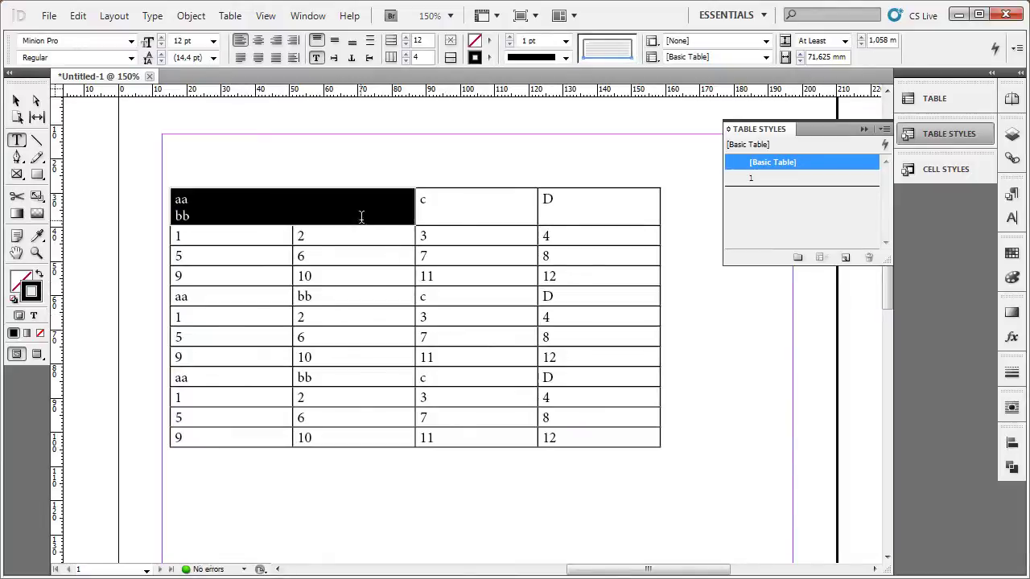
Merge the 3 × 3 block of cells in rows seven to nine, columns two to four, into one cell
{"action": "left_click_drag", "start_coordinate": [335, 332], "coordinate": [574, 376]}
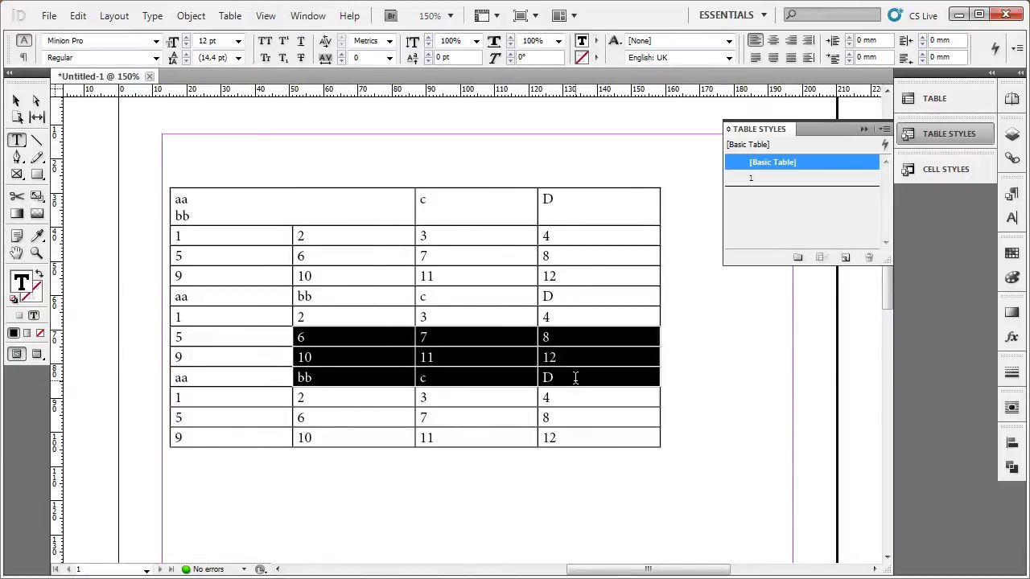
{"action": "right_click", "coordinate": [574, 378]}
{"action": "key", "text": "Escape"}
Fit the table's text frame to its content after merging the 3 × 3 cell block
{"action": "left_click", "coordinate": [17, 100]}
{"action": "left_click", "coordinate": [283, 240]}
{"action": "scroll", "coordinate": [374, 243], "scroll_direction": "down", "scroll_amount": 3}
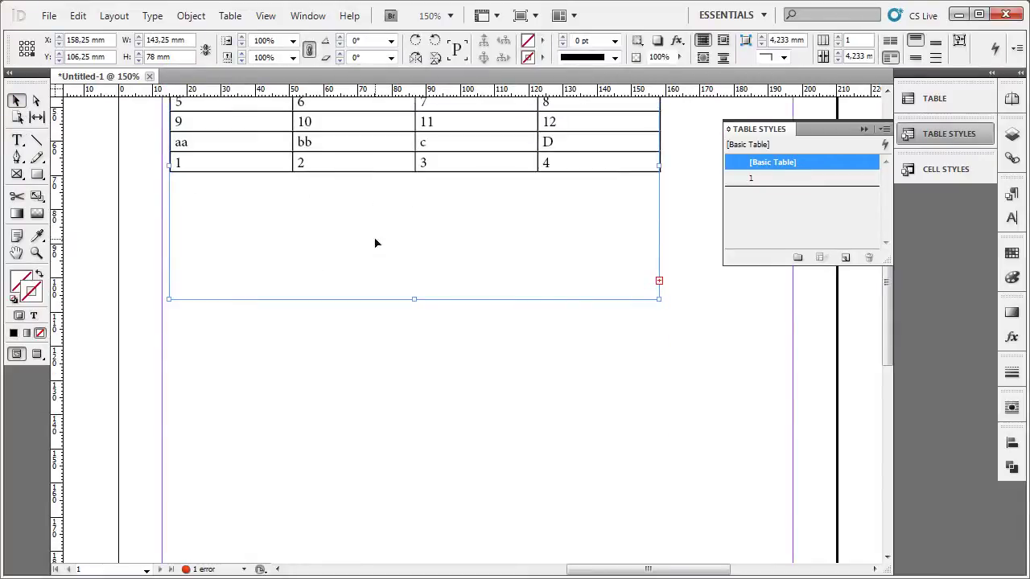
{"action": "key", "text": "ctrl+alt+c"}
{"action": "scroll", "coordinate": [593, 237], "scroll_direction": "up", "scroll_amount": 3}
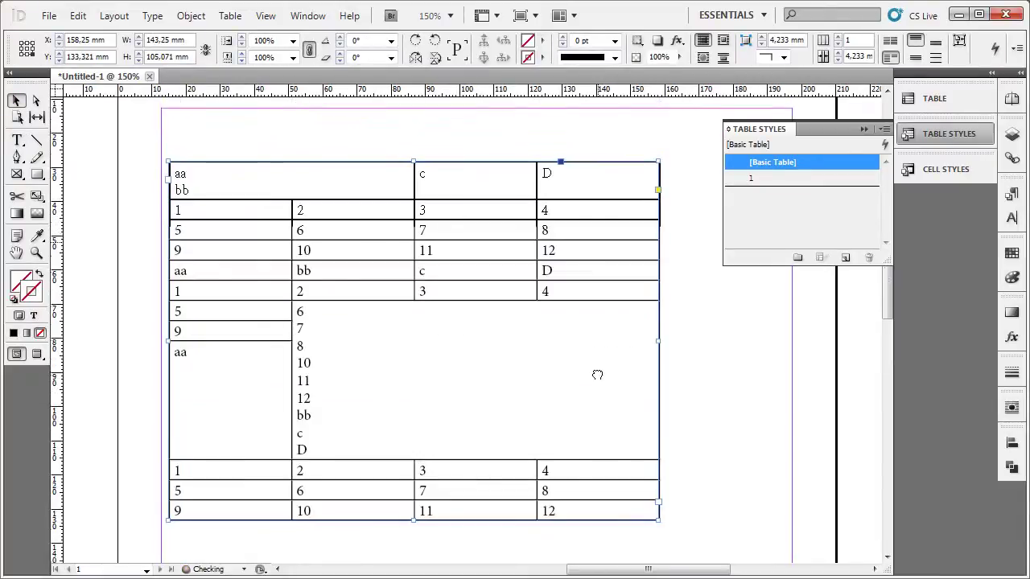
Unmerge the large merged cell in the lower part of the table
{"action": "left_click_drag", "start_coordinate": [478, 243], "coordinate": [479, 245]}
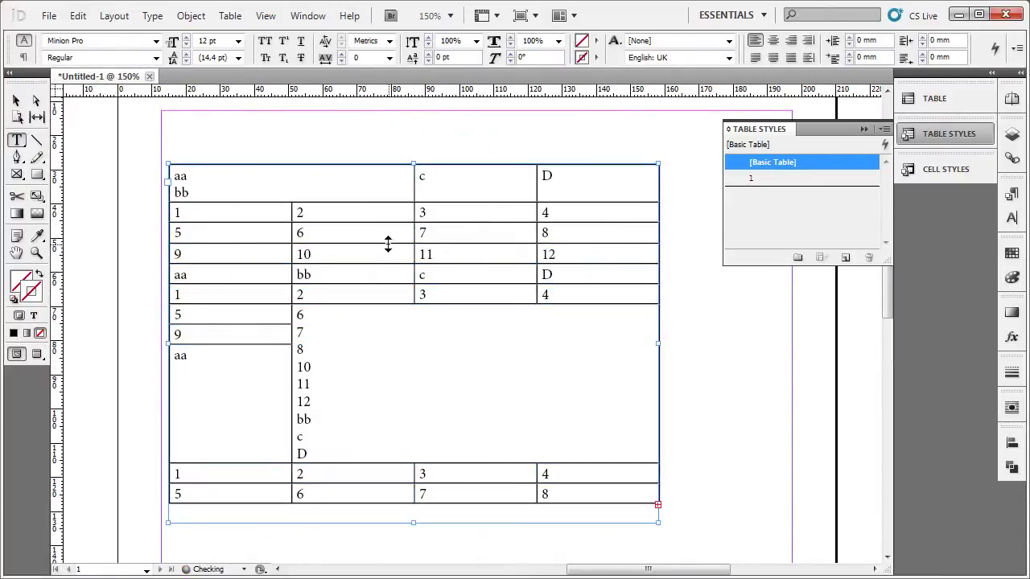
{"action": "left_click_drag", "start_coordinate": [334, 315], "coordinate": [593, 448]}
{"action": "left_click", "coordinate": [300, 288]}
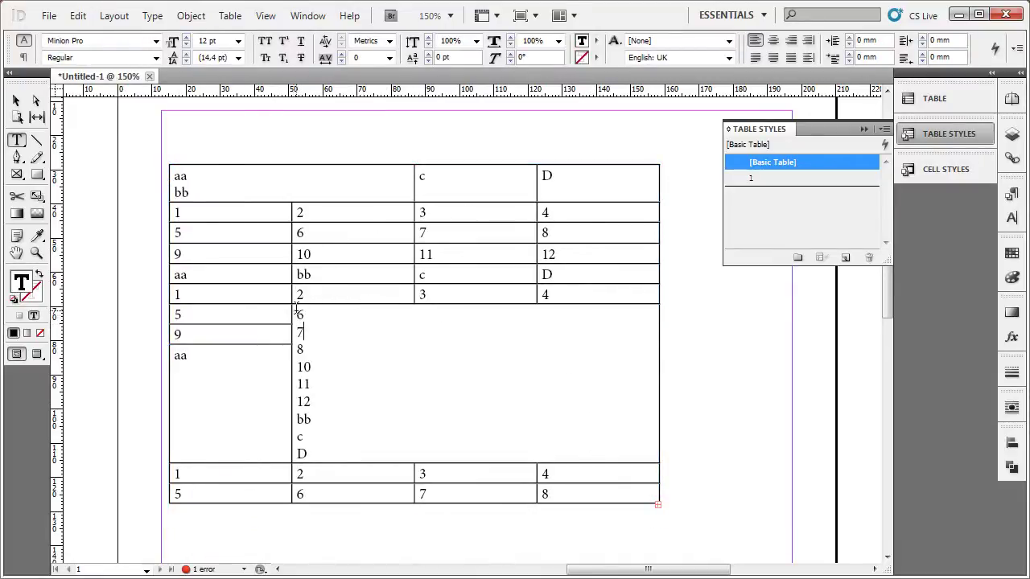
{"action": "left_click_drag", "start_coordinate": [296, 312], "coordinate": [707, 434]}
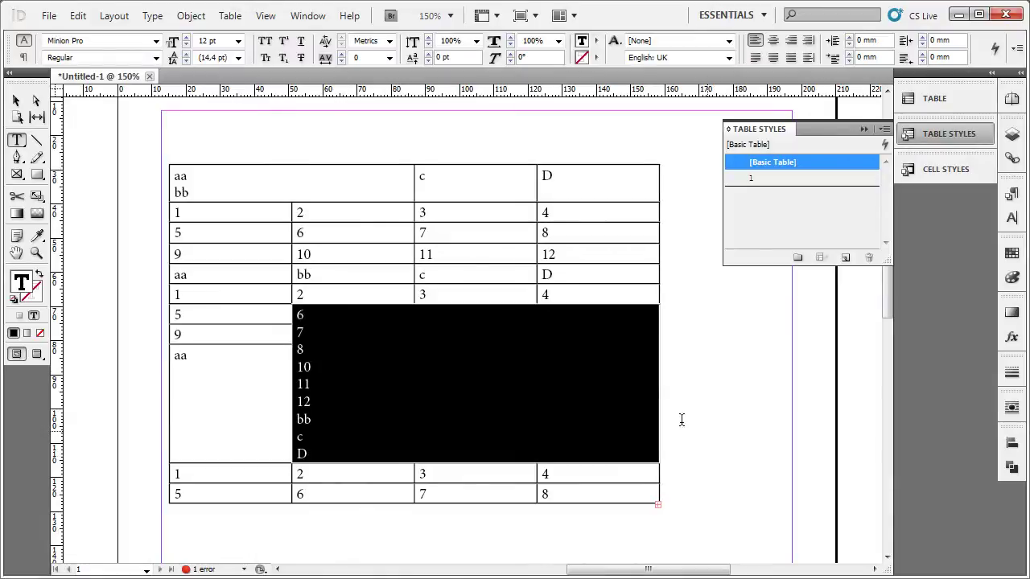
{"action": "right_click", "coordinate": [470, 367]}
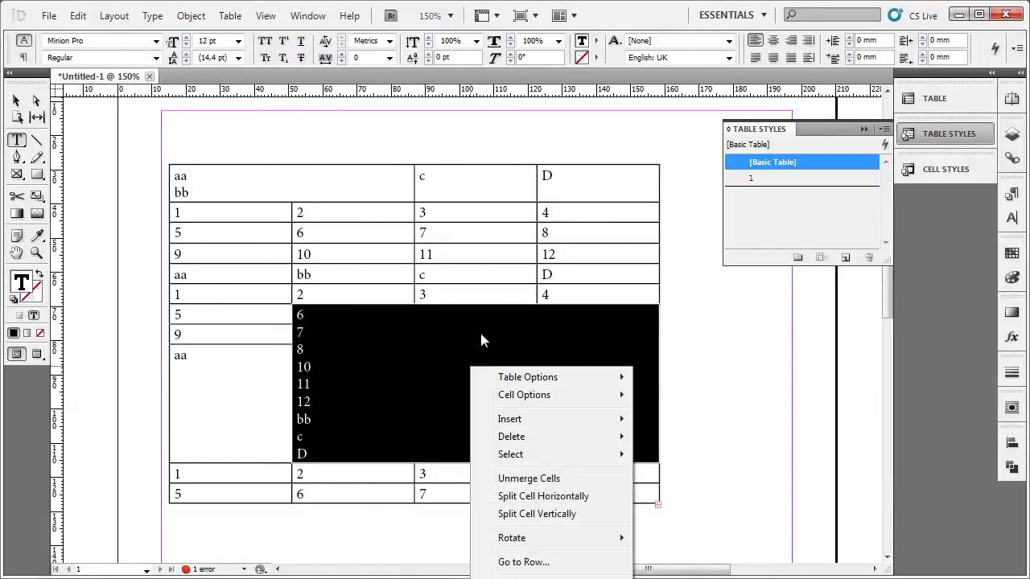
{"action": "left_click", "coordinate": [531, 478]}
{"action": "left_click", "coordinate": [386, 384]}
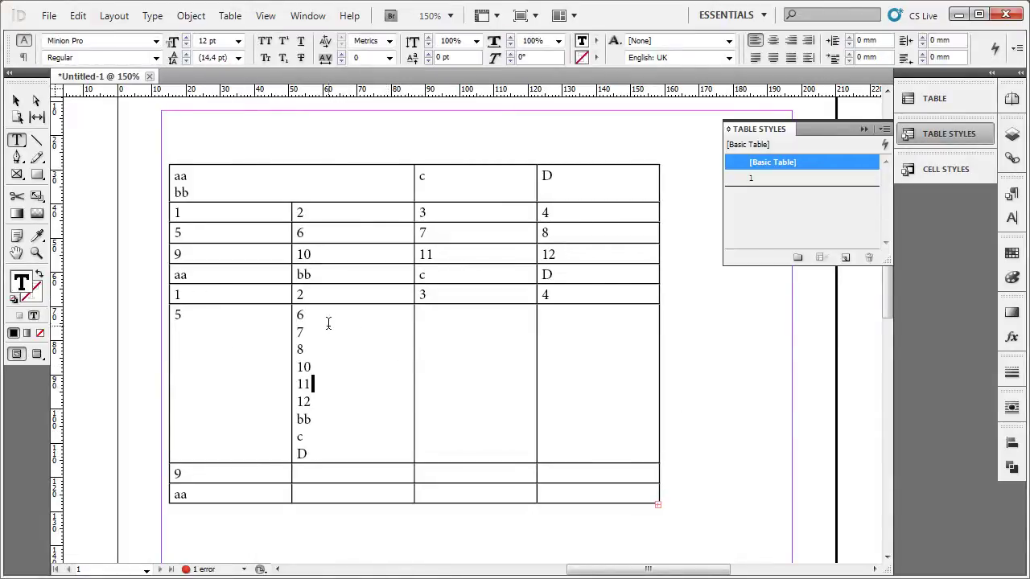
{"action": "left_click_drag", "start_coordinate": [328, 323], "coordinate": [588, 352]}
{"action": "left_click", "coordinate": [567, 377]}
{"action": "left_click_drag", "start_coordinate": [354, 321], "coordinate": [588, 347]}
{"action": "left_click", "coordinate": [203, 321]}
{"action": "scroll", "coordinate": [626, 338], "scroll_direction": "down", "scroll_amount": 5}
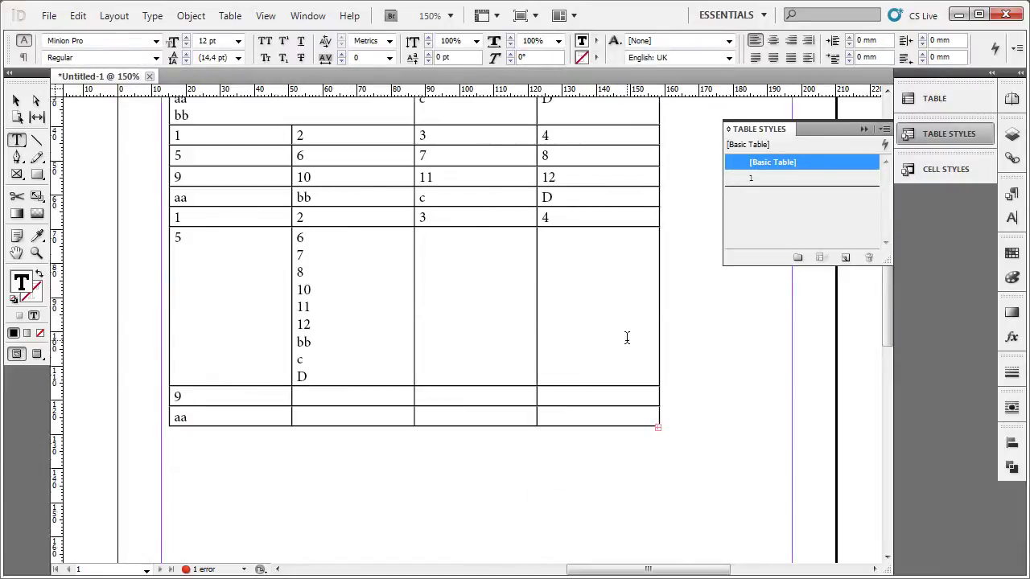
{"action": "scroll", "coordinate": [482, 322], "scroll_direction": "up", "scroll_amount": 5}
Fit the text frame to the unmerged table so that every row is included, and deselect it
{"action": "left_click", "coordinate": [16, 100]}
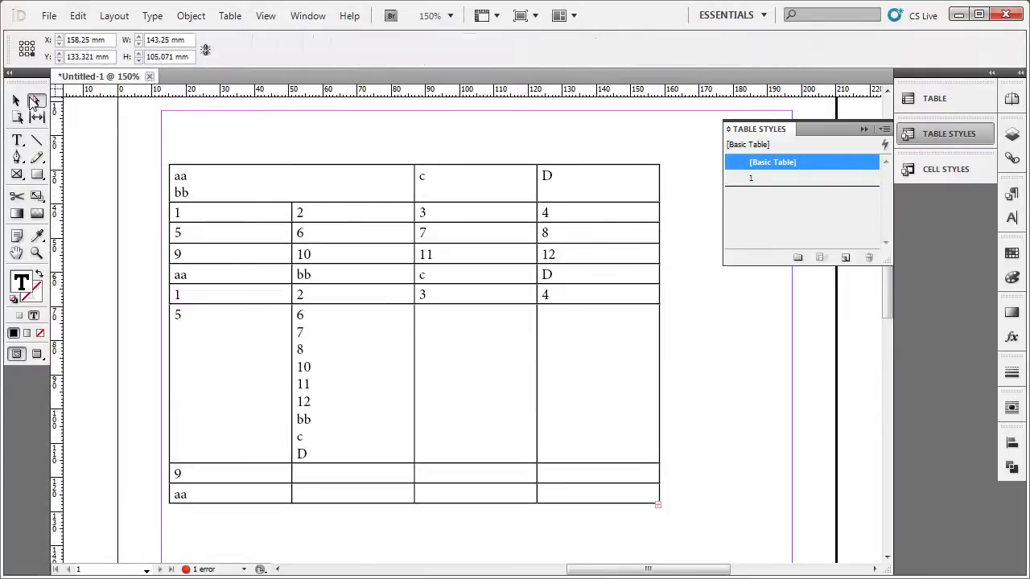
{"action": "left_click", "coordinate": [383, 304]}
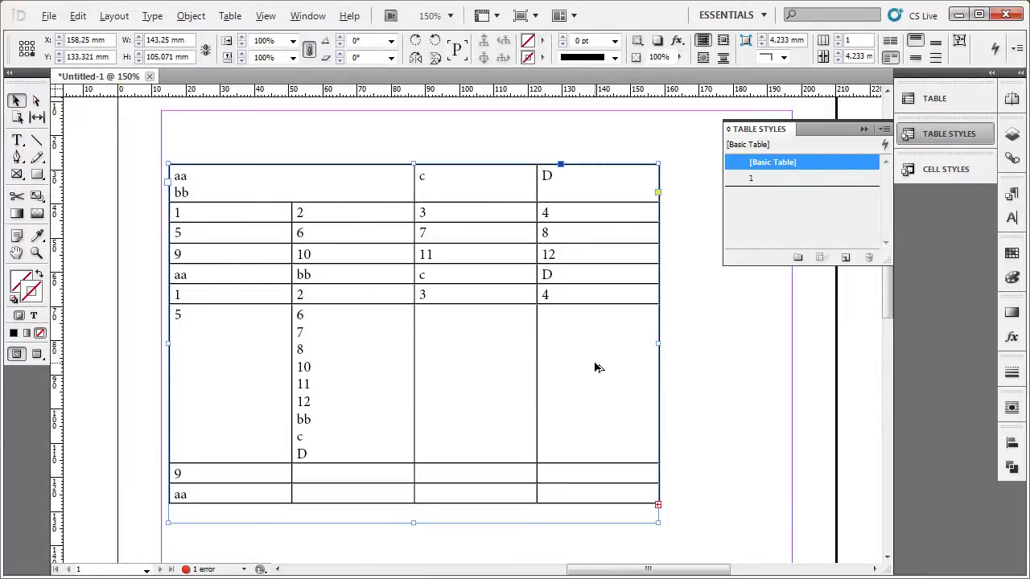
{"action": "key", "text": "ctrl+alt+c"}
{"action": "left_click", "coordinate": [786, 361]}
{"action": "scroll", "coordinate": [786, 361], "scroll_direction": "down", "scroll_amount": 3}
{"action": "scroll", "coordinate": [786, 361], "scroll_direction": "up", "scroll_amount": 3}
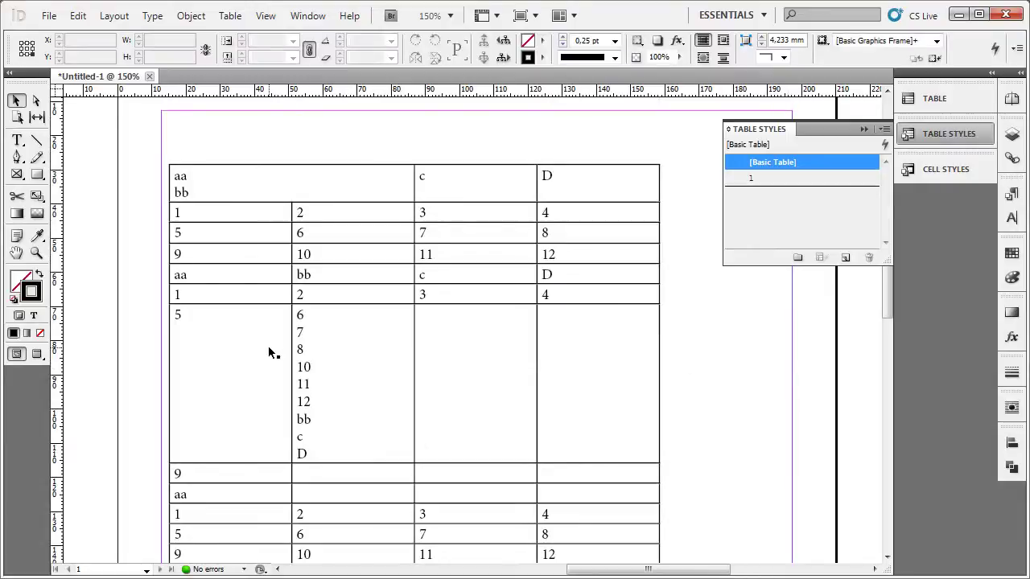
Delete the tall seventh row, which starts with 5, from the table
{"action": "double_click", "coordinate": [241, 344]}
{"action": "left_click_drag", "start_coordinate": [438, 245], "coordinate": [437, 28]}
{"action": "left_click_drag", "start_coordinate": [229, 322], "coordinate": [522, 340]}
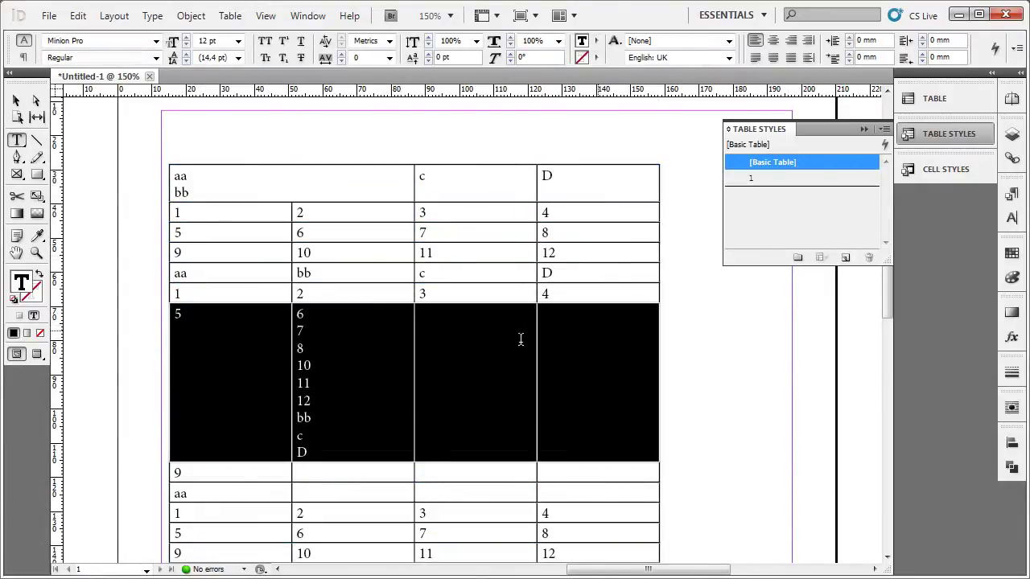
{"action": "right_click", "coordinate": [522, 342]}
{"action": "mouse_move", "coordinate": [651, 414]}
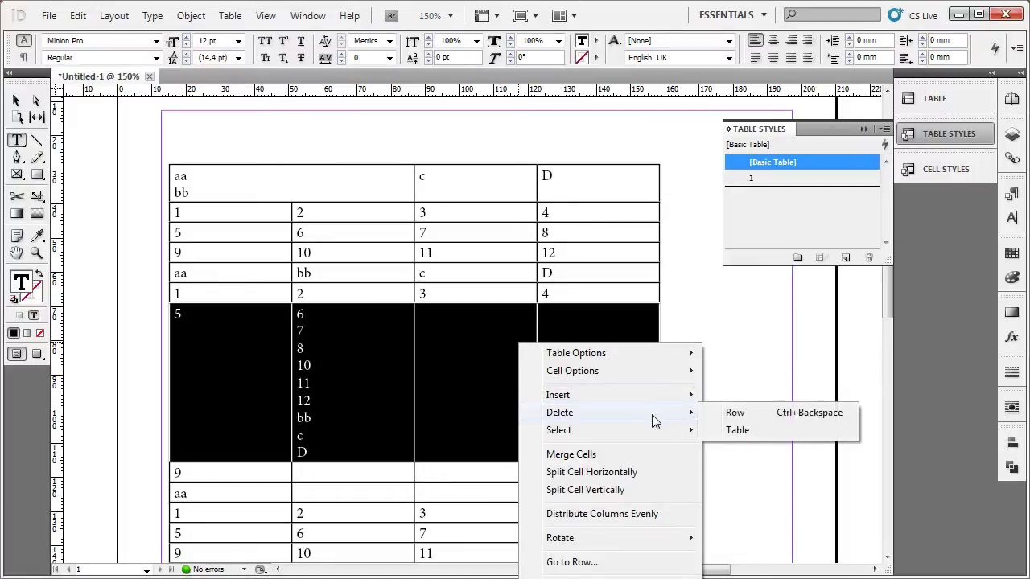
{"action": "left_click", "coordinate": [757, 415]}
Delete the entire table from its text frame
{"action": "left_click", "coordinate": [246, 214]}
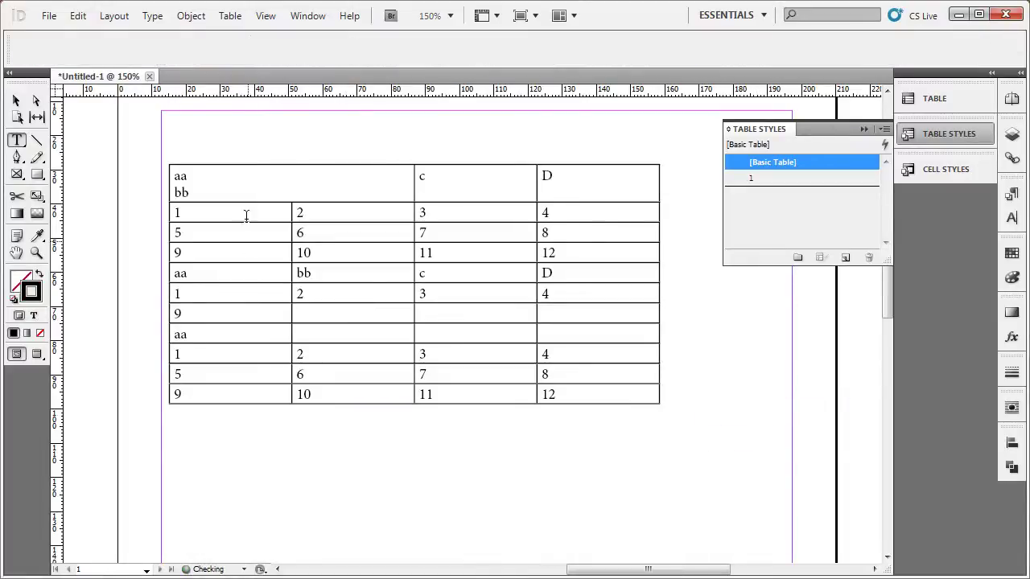
{"action": "key", "text": "ctrl+alt+a"}
{"action": "scroll", "coordinate": [761, 537], "scroll_direction": "down", "scroll_amount": 2}
{"action": "right_click", "coordinate": [591, 235]}
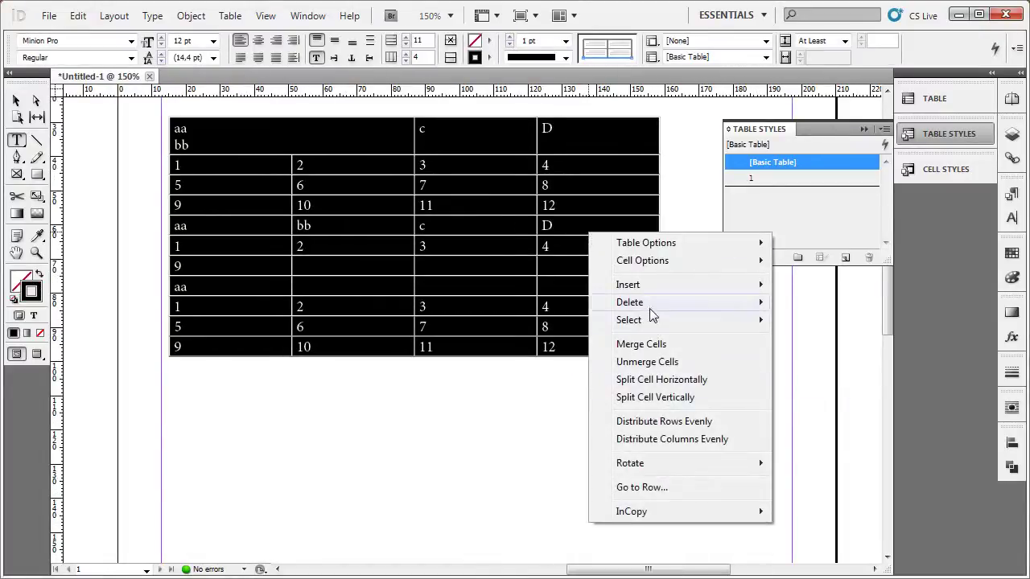
{"action": "mouse_move", "coordinate": [649, 304]}
{"action": "left_click", "coordinate": [807, 303]}
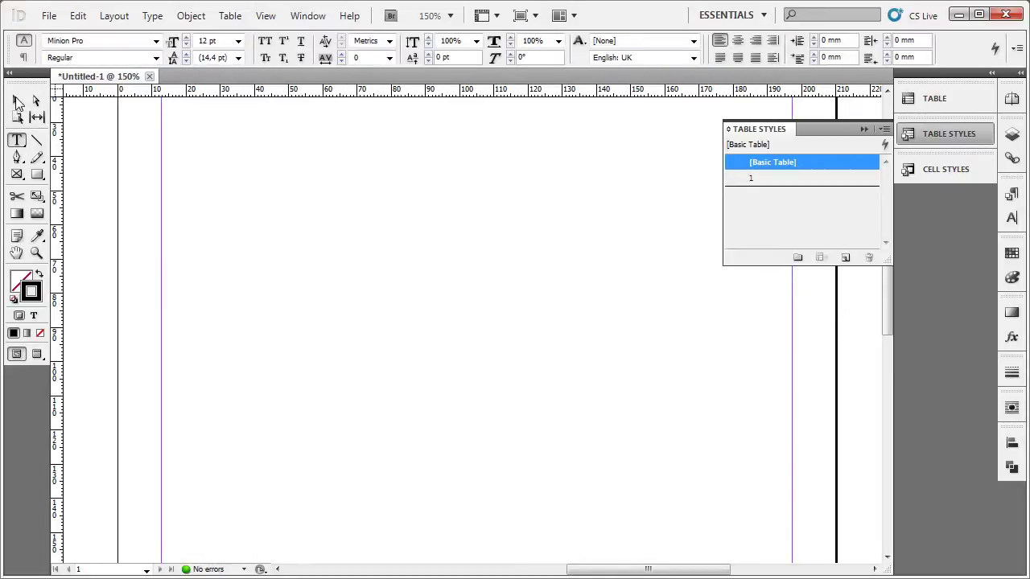
Paste the tab-separated sample data into the existing empty text frame
{"action": "left_click", "coordinate": [17, 102]}
{"action": "left_click", "coordinate": [437, 285]}
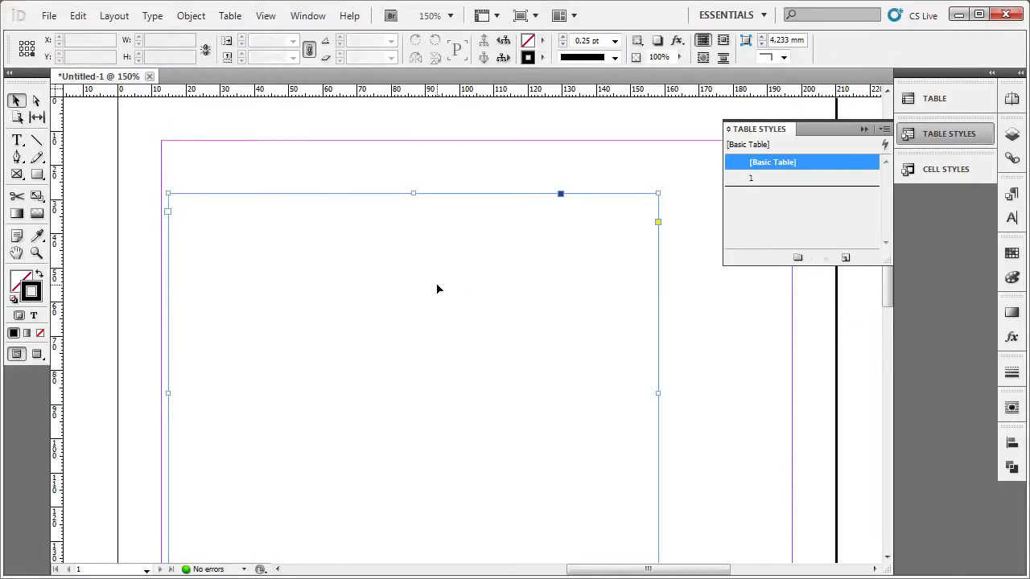
{"action": "double_click", "coordinate": [437, 284]}
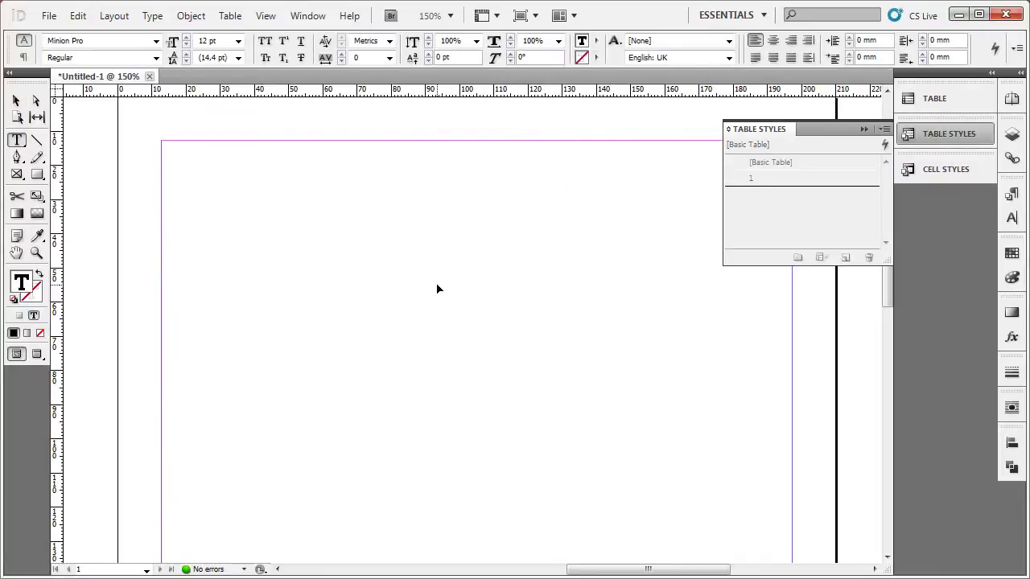
{"action": "key", "text": "ctrl+v"}
Convert all the newly pasted text to a table with Tab and Paragraph separators and the [Basic Table] style
{"action": "key", "text": "ctrl+a"}
{"action": "left_click", "coordinate": [230, 15]}
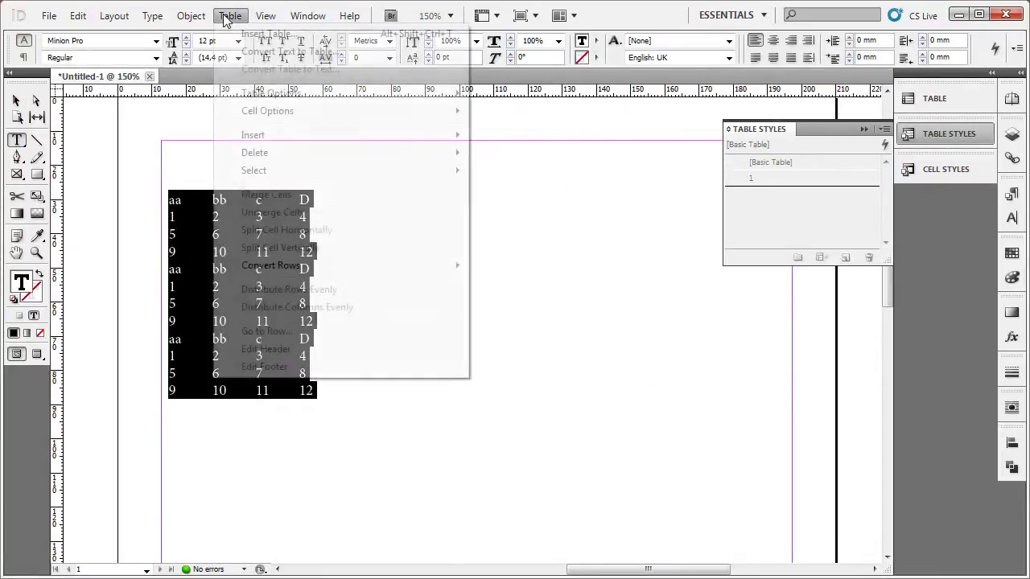
{"action": "left_click", "coordinate": [265, 51]}
{"action": "left_click", "coordinate": [658, 385]}
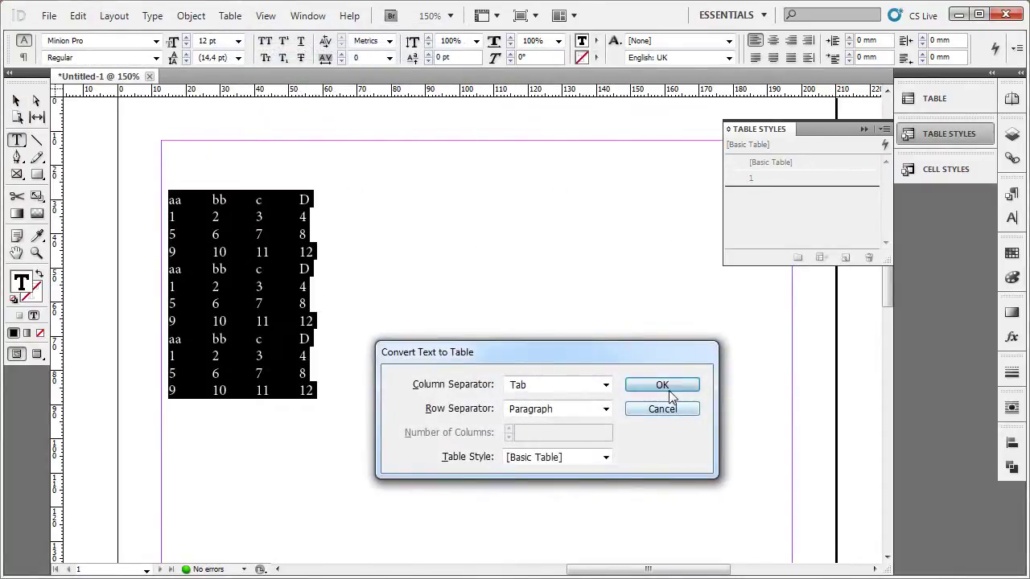
Select all cells of the new table and rotate their text by 90°
{"action": "left_click", "coordinate": [14, 102]}
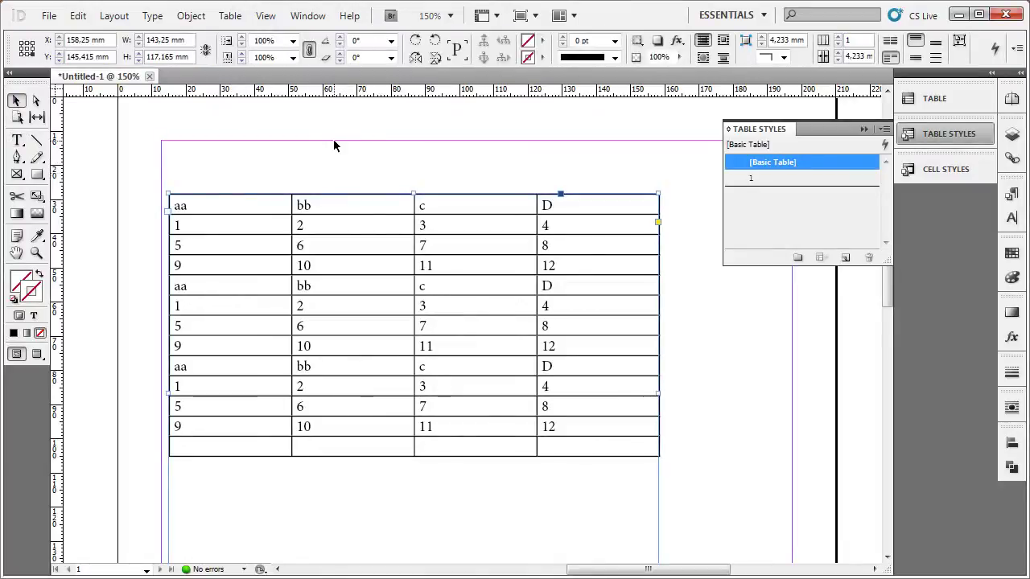
{"action": "left_click", "coordinate": [338, 164]}
{"action": "double_click", "coordinate": [499, 232]}
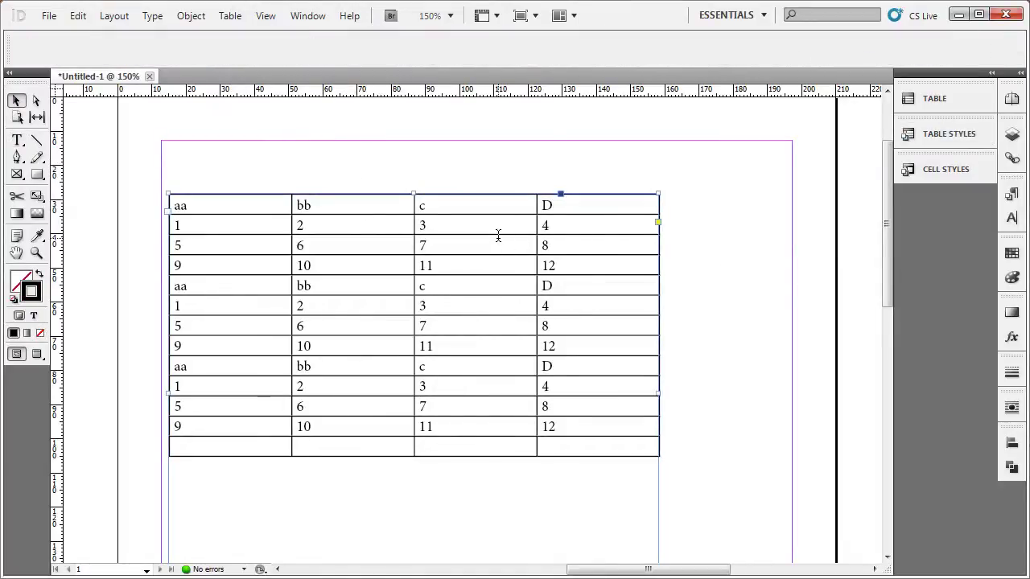
{"action": "left_click", "coordinate": [937, 99]}
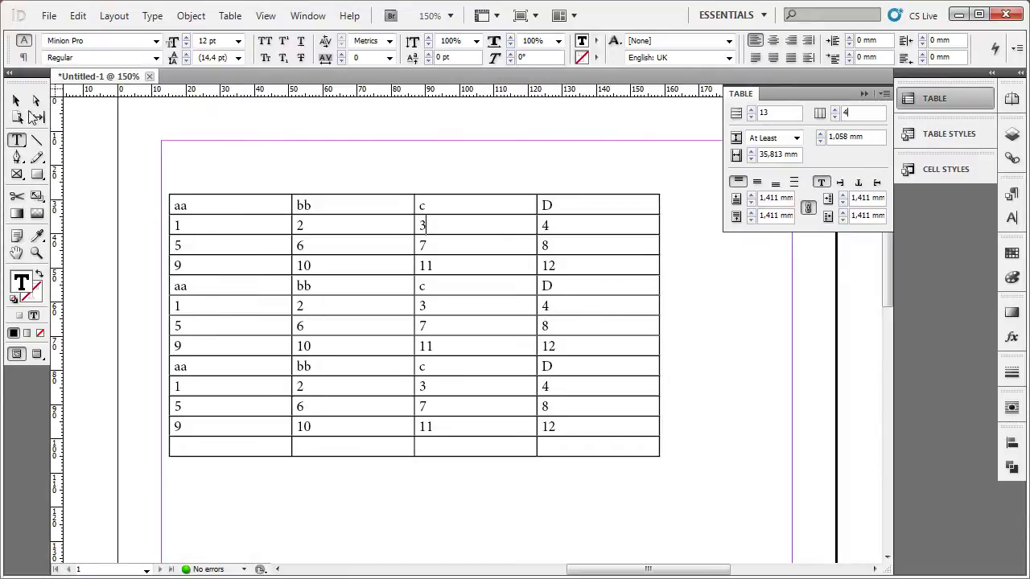
{"action": "key", "text": "ctrl+alt+a"}
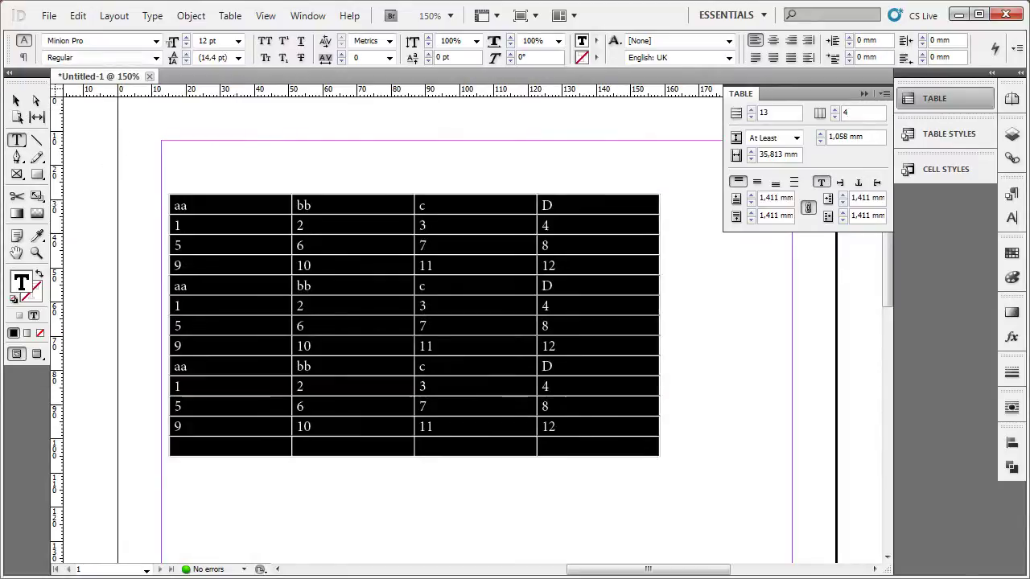
{"action": "left_click", "coordinate": [840, 184]}
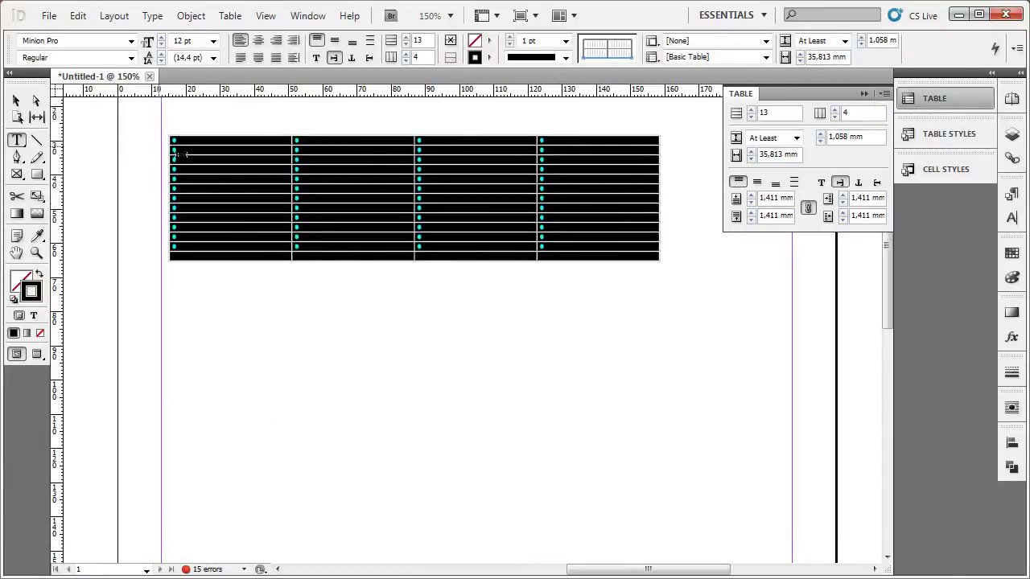
Increase the heights of the table's rows one after another until the rotated text fits in each filled row
{"action": "left_click_drag", "start_coordinate": [283, 145], "coordinate": [283, 245]}
{"action": "left_click_drag", "start_coordinate": [279, 290], "coordinate": [280, 336]}
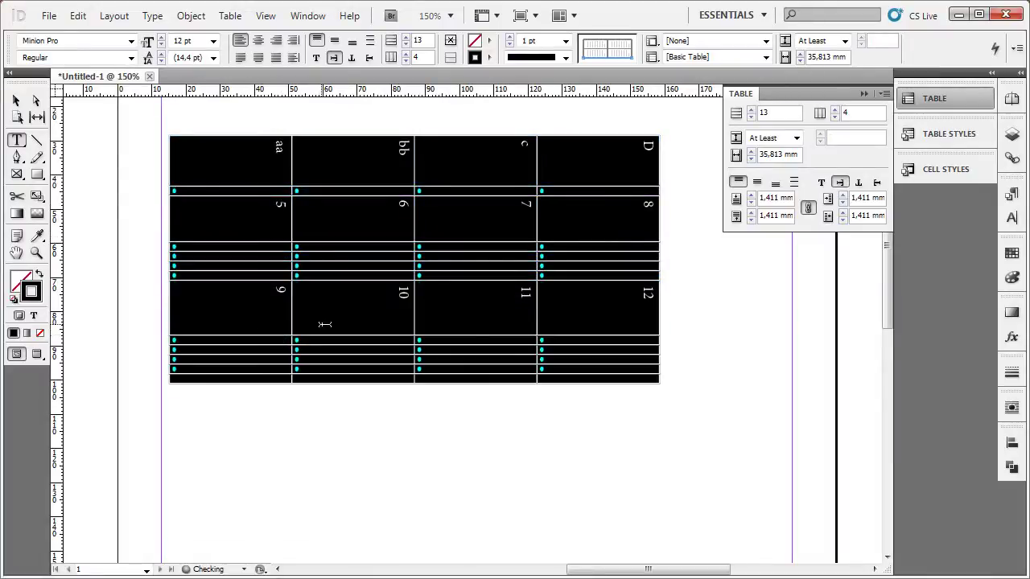
{"action": "left_click", "coordinate": [511, 233]}
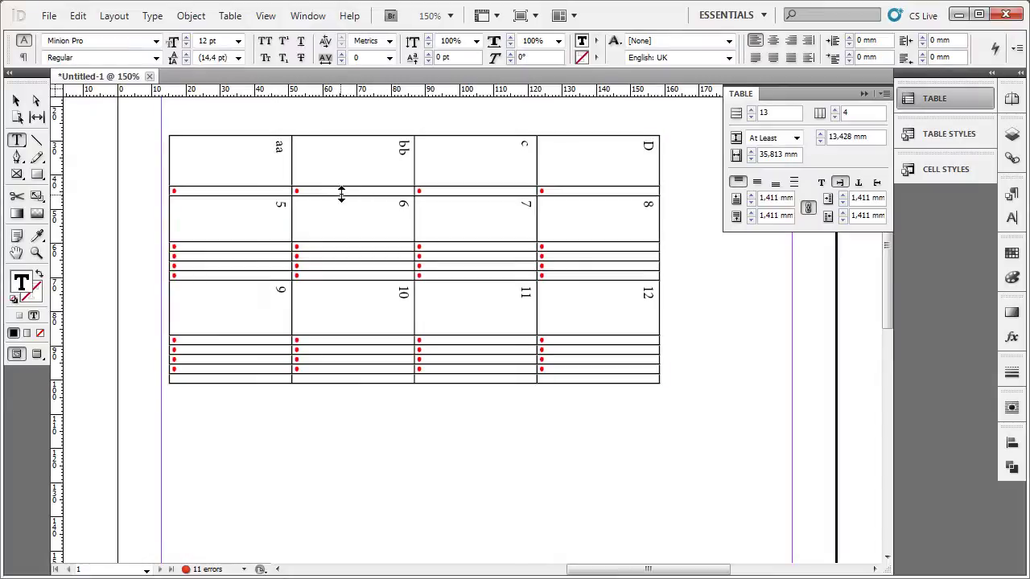
{"action": "left_click_drag", "start_coordinate": [341, 195], "coordinate": [346, 209]}
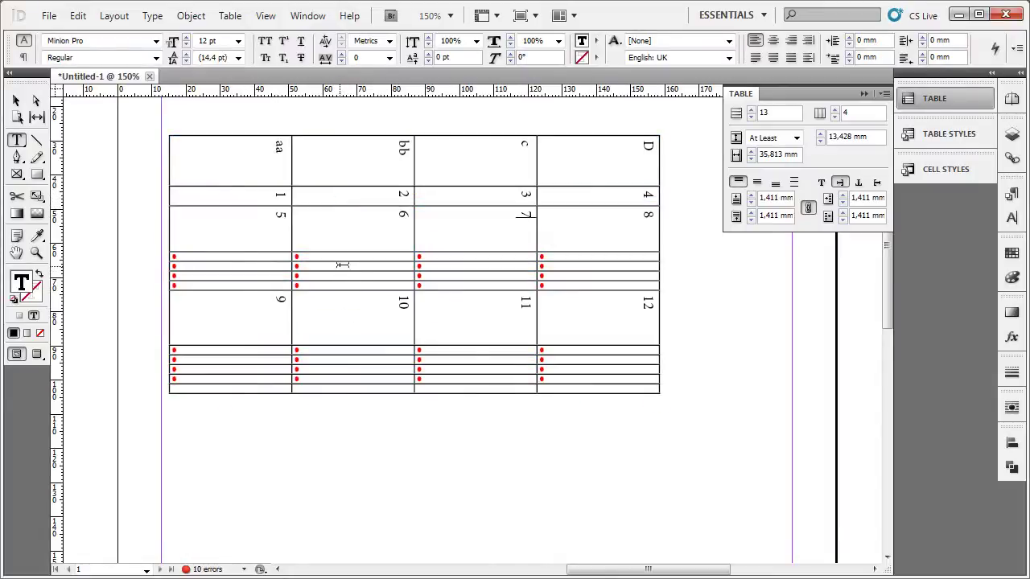
{"action": "left_click_drag", "start_coordinate": [342, 265], "coordinate": [338, 364]}
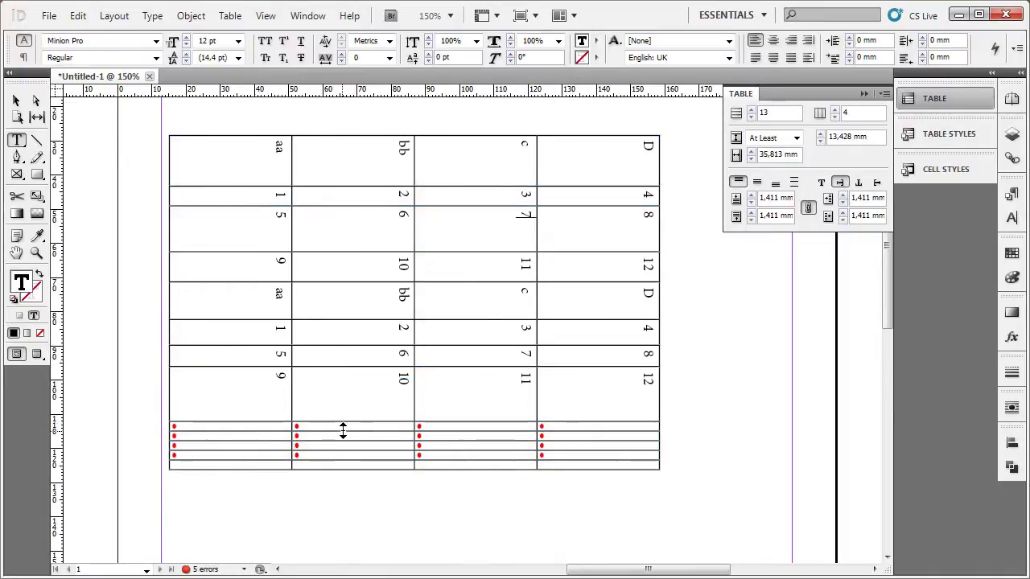
{"action": "left_click_drag", "start_coordinate": [344, 426], "coordinate": [324, 523]}
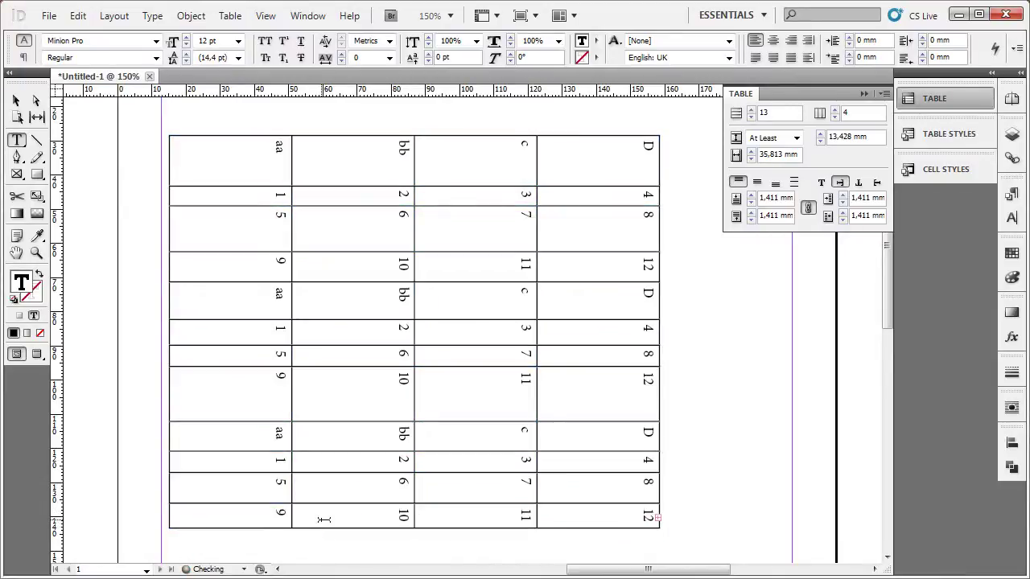
Enlarge the table's text frame to about 161.5 mm wide and 137.5 mm high to make room for the last row
{"action": "left_click_drag", "start_coordinate": [253, 143], "coordinate": [643, 503]}
{"action": "left_click", "coordinate": [16, 100]}
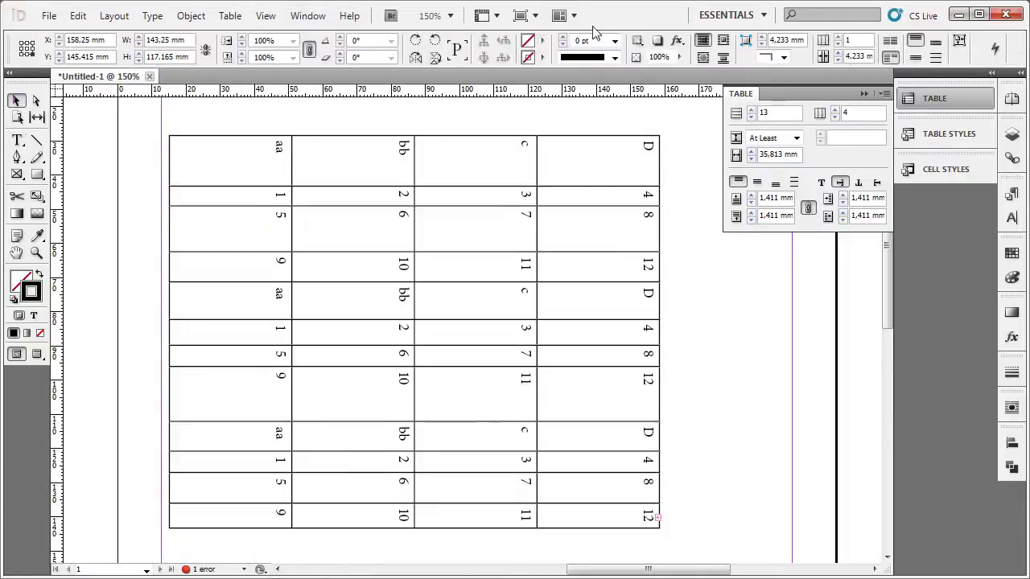
{"action": "scroll", "coordinate": [542, 368], "scroll_direction": "down", "scroll_amount": 6}
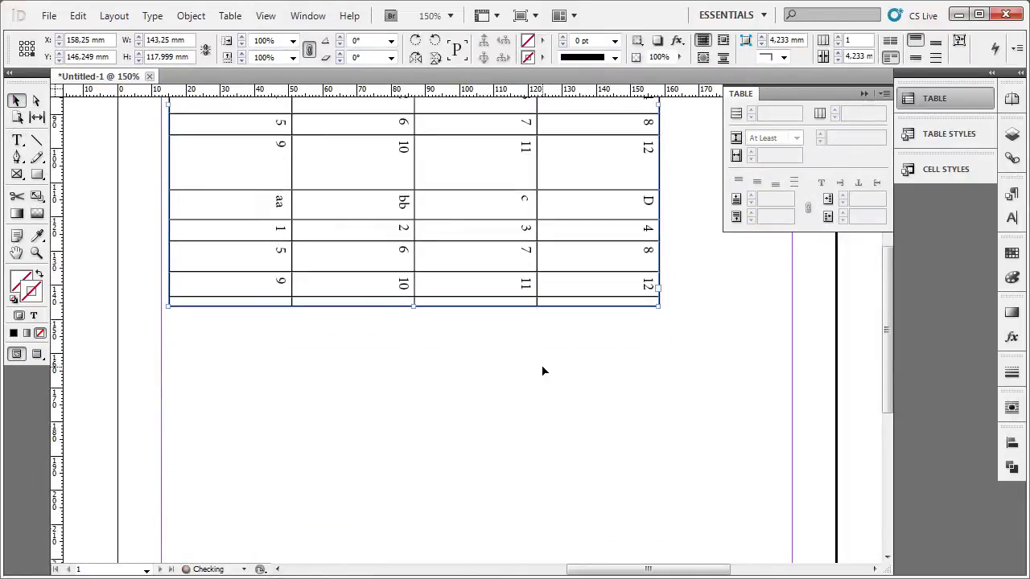
{"action": "scroll", "coordinate": [469, 416], "scroll_direction": "up", "scroll_amount": 7}
{"action": "scroll", "coordinate": [413, 481], "scroll_direction": "down", "scroll_amount": 3}
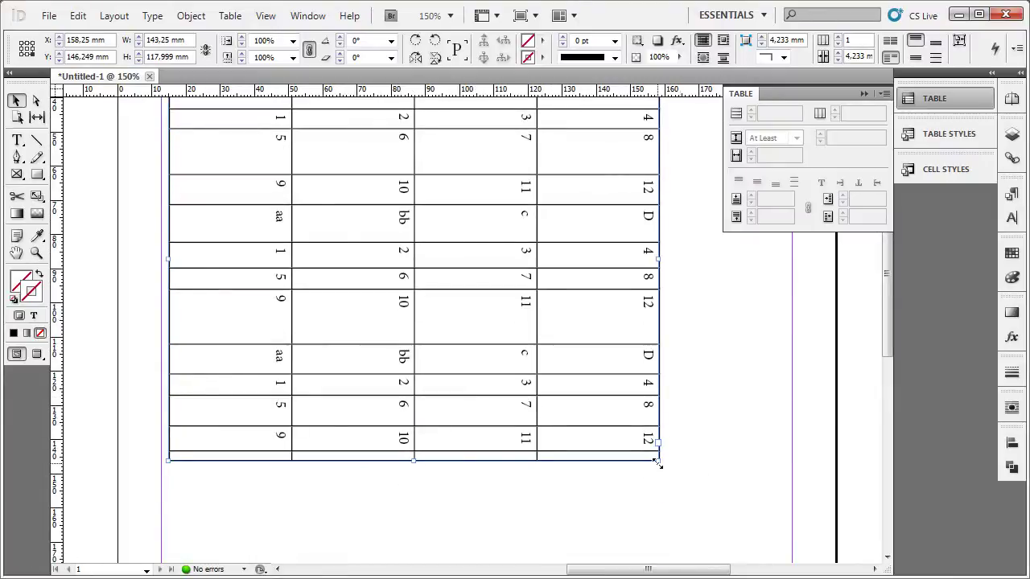
{"action": "scroll", "coordinate": [658, 464], "scroll_direction": "up", "scroll_amount": 5}
Try the other text rotations, including 270°, on all table cells and set the rotation to 0°
{"action": "double_click", "coordinate": [343, 308]}
{"action": "scroll", "coordinate": [343, 308], "scroll_direction": "down", "scroll_amount": 10}
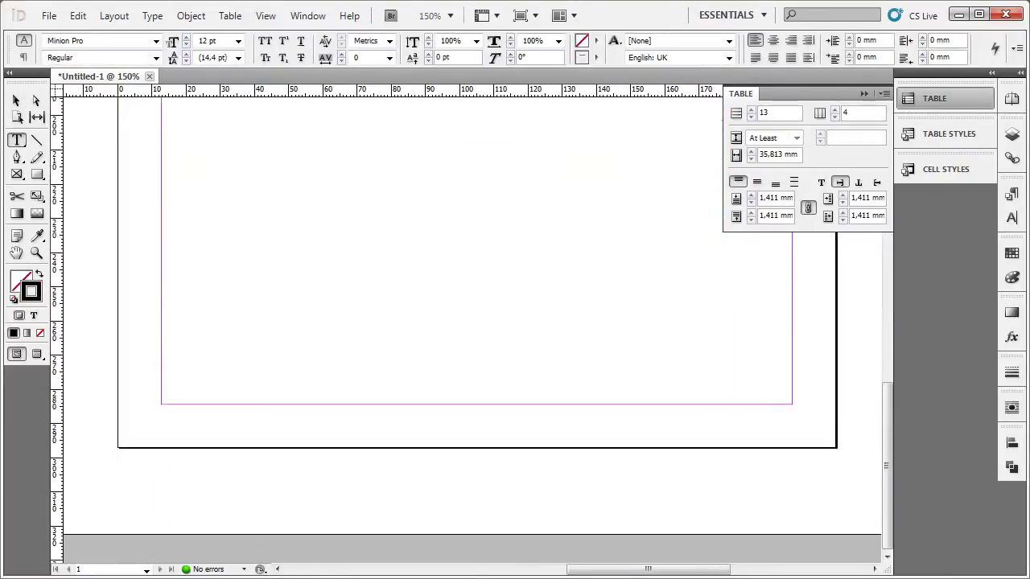
{"action": "key", "text": "ctrl+alt+a"}
{"action": "scroll", "coordinate": [789, 379], "scroll_direction": "up", "scroll_amount": 10}
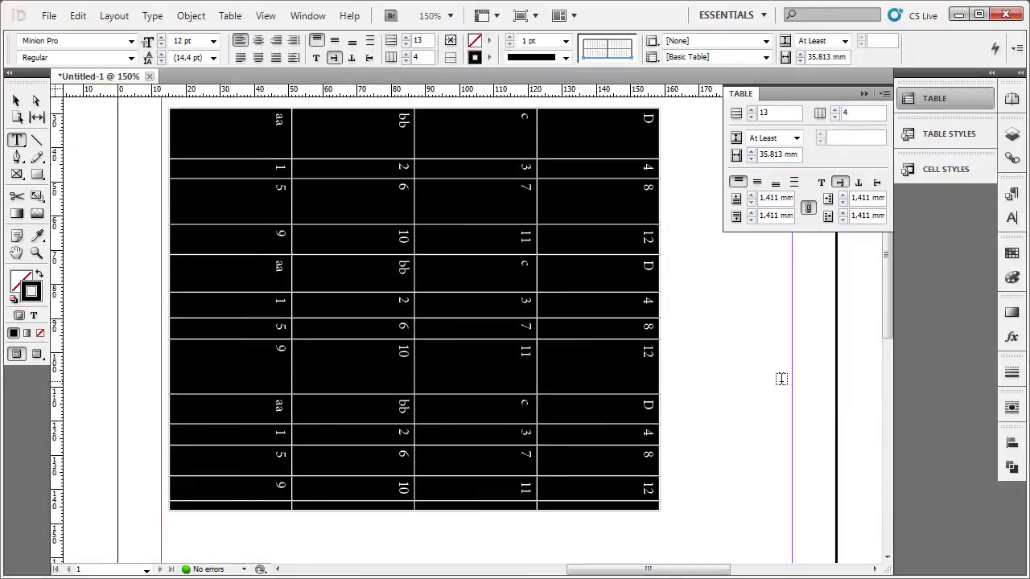
{"action": "left_click", "coordinate": [857, 183]}
{"action": "left_click", "coordinate": [876, 183]}
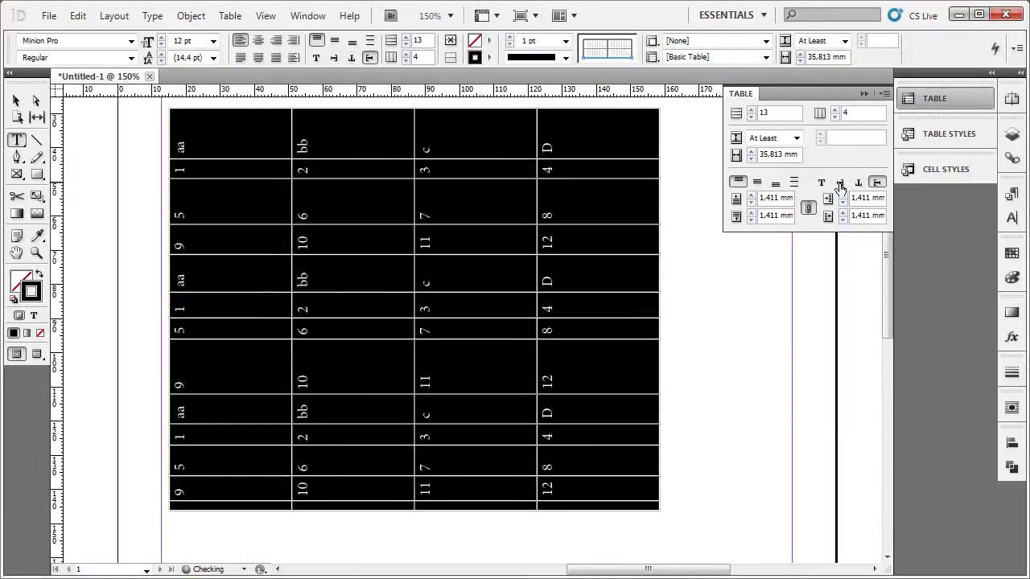
{"action": "left_click", "coordinate": [839, 183]}
{"action": "left_click", "coordinate": [822, 183]}
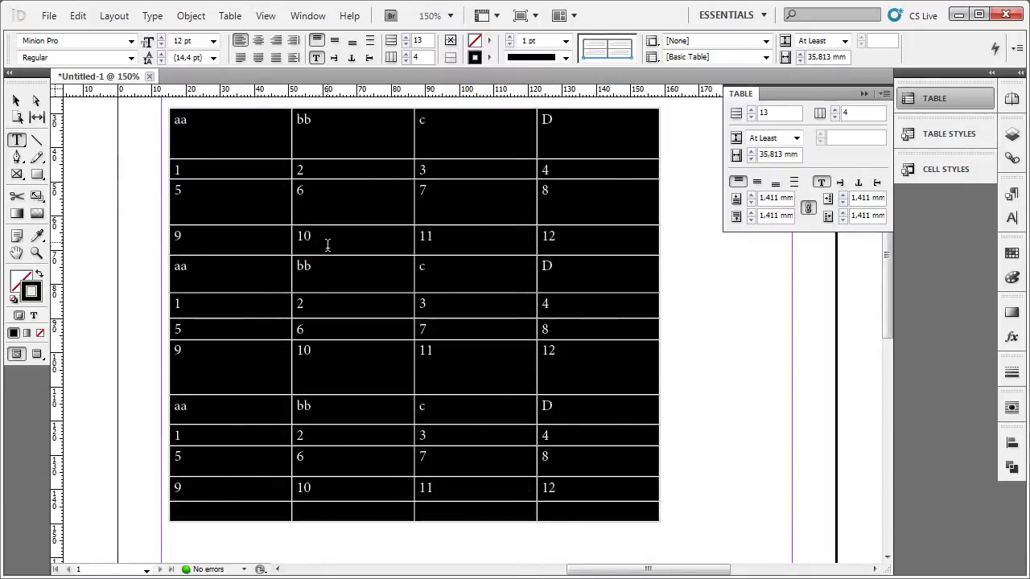
Set the top cell inset of all cells to 0 mm and the bottom cell inset to 5 mm
{"action": "left_click", "coordinate": [751, 197]}
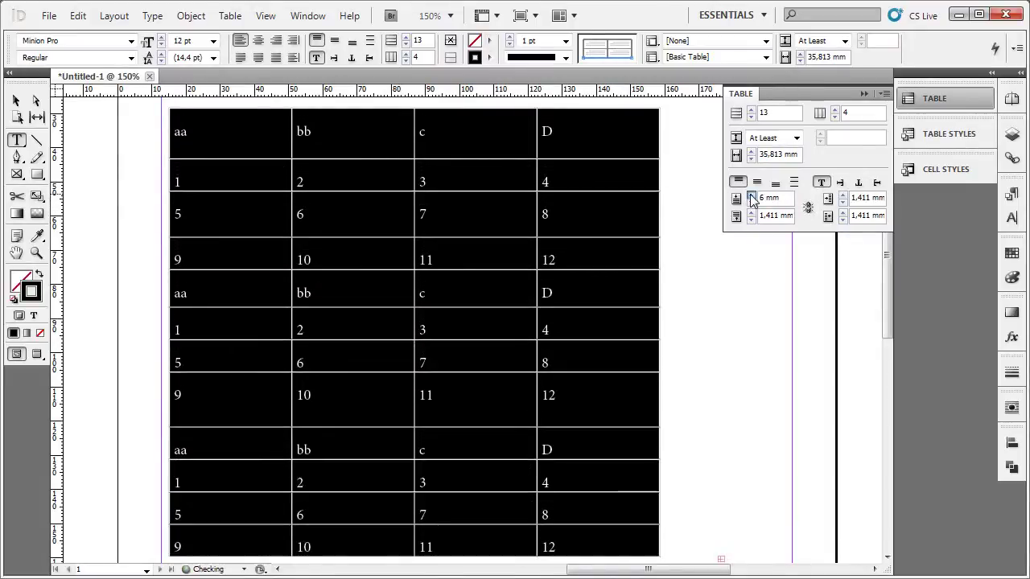
{"action": "left_click", "coordinate": [752, 201]}
{"action": "left_click", "coordinate": [751, 201]}
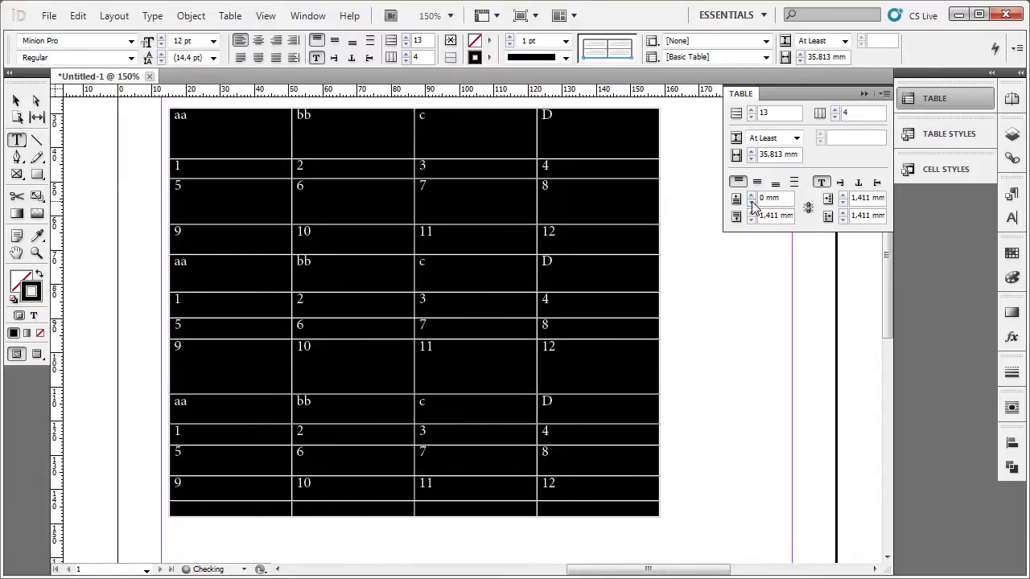
{"action": "left_click", "coordinate": [752, 212]}
{"action": "left_click", "coordinate": [751, 212]}
{"action": "left_click", "coordinate": [751, 212]}
{"action": "left_click", "coordinate": [752, 213]}
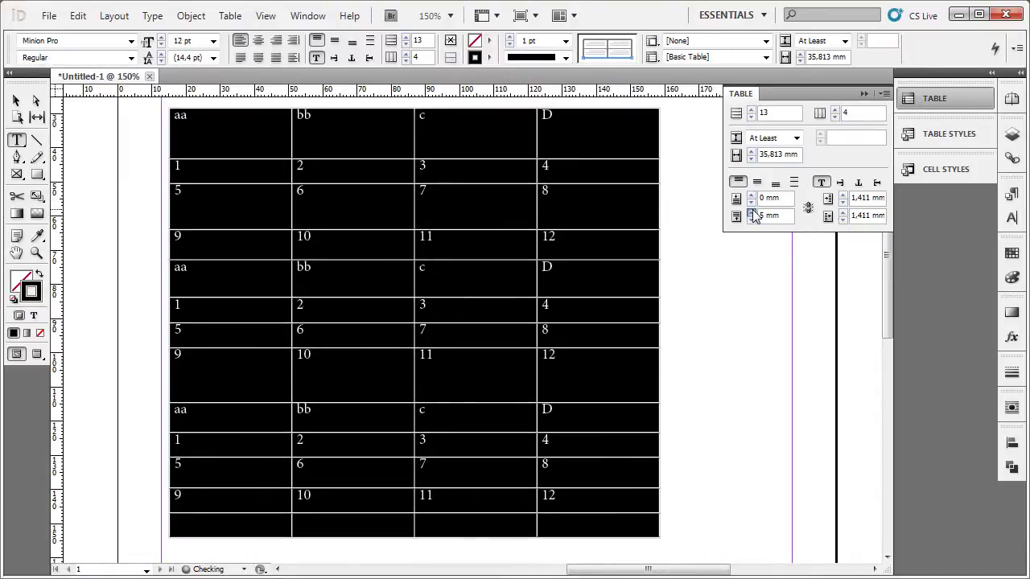
Set both the left and right cell insets of all cells to 5 mm
{"action": "left_click", "coordinate": [843, 197]}
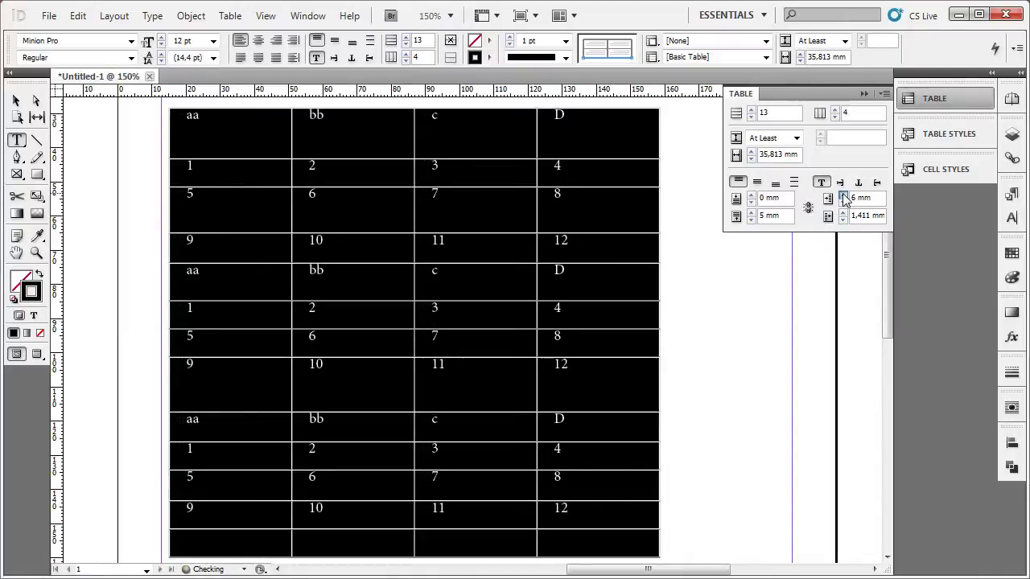
{"action": "left_click", "coordinate": [842, 201]}
{"action": "left_click", "coordinate": [842, 201]}
{"action": "left_click", "coordinate": [843, 202]}
{"action": "left_click", "coordinate": [842, 201]}
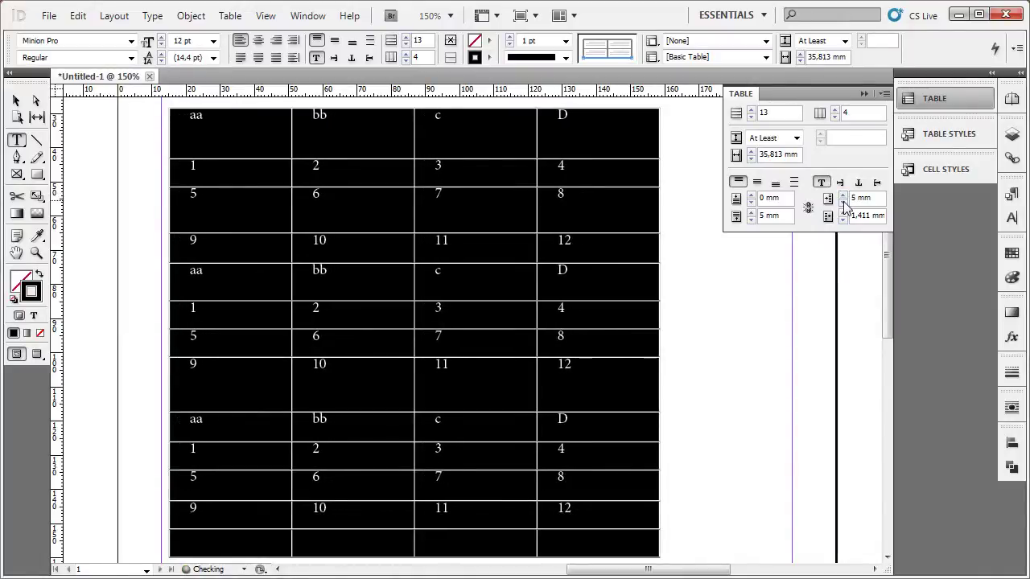
{"action": "left_click", "coordinate": [842, 213]}
{"action": "left_click", "coordinate": [842, 213]}
{"action": "left_click", "coordinate": [842, 212]}
{"action": "left_click", "coordinate": [843, 214]}
{"action": "left_click", "coordinate": [842, 214]}
{"action": "left_click", "coordinate": [842, 214]}
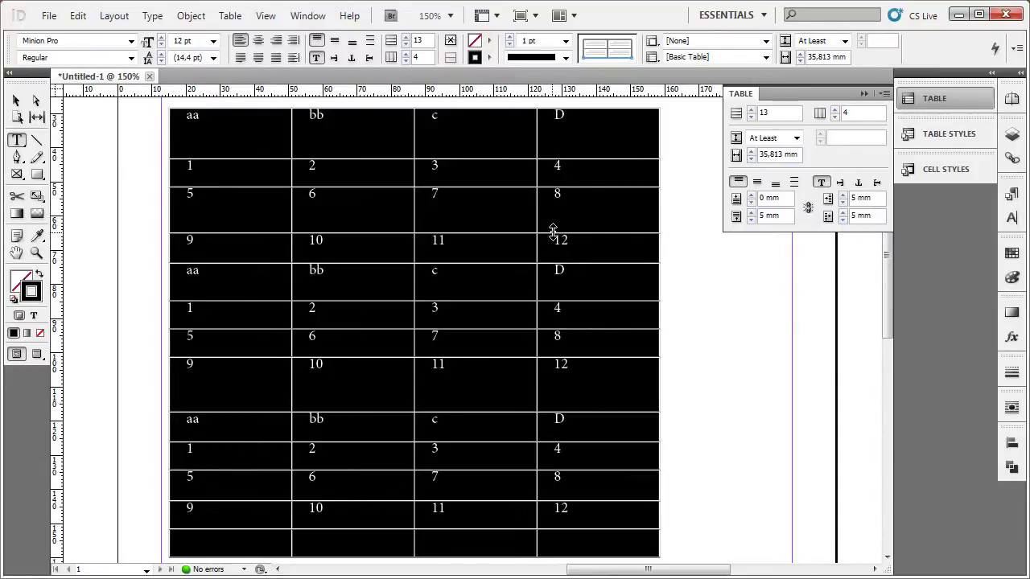
Try the Exactly row height option on all cells, then restore At Least
{"action": "left_click", "coordinate": [797, 139]}
{"action": "left_click", "coordinate": [768, 162]}
{"action": "left_click", "coordinate": [794, 139]}
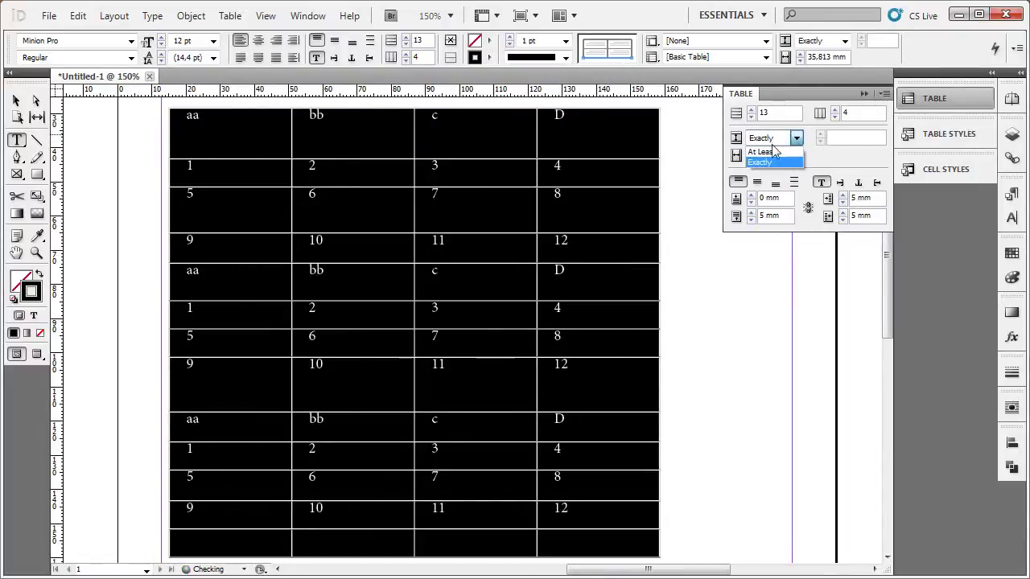
{"action": "left_click", "coordinate": [763, 152]}
Examine the reformatted table and its text frame from the first row to the last
{"action": "left_click", "coordinate": [502, 152]}
{"action": "scroll", "coordinate": [501, 152], "scroll_direction": "up", "scroll_amount": 1}
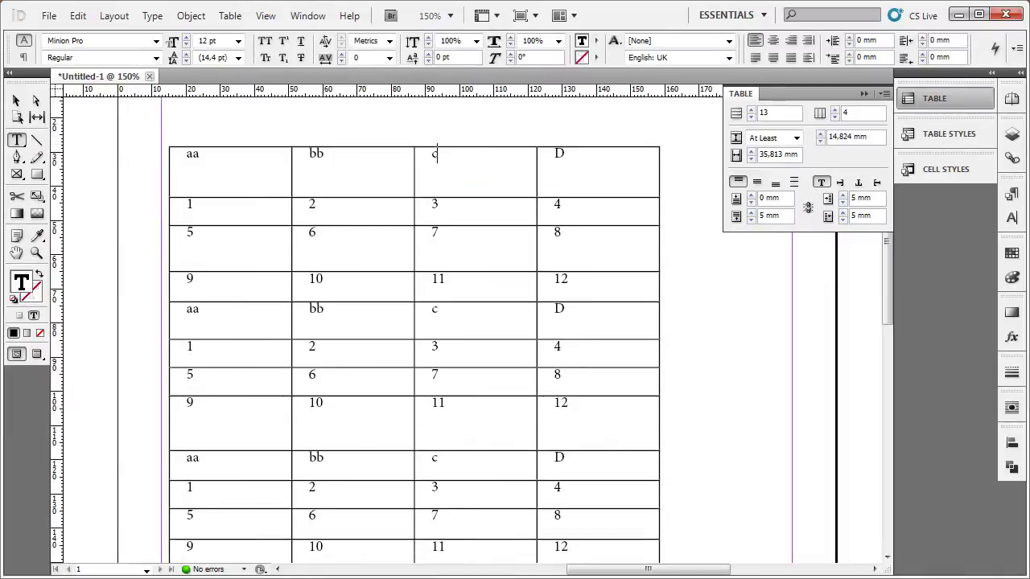
{"action": "left_click", "coordinate": [14, 100]}
{"action": "scroll", "coordinate": [681, 255], "scroll_direction": "down", "scroll_amount": 5}
{"action": "scroll", "coordinate": [690, 255], "scroll_direction": "up", "scroll_amount": 5}
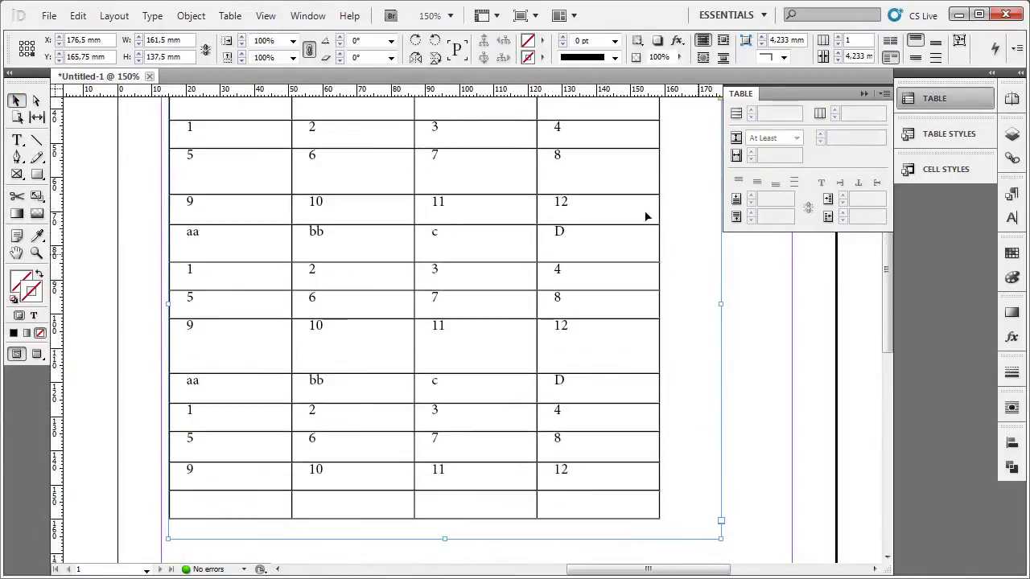
{"action": "scroll", "coordinate": [481, 259], "scroll_direction": "up", "scroll_amount": 1}
{"action": "scroll", "coordinate": [451, 259], "scroll_direction": "down", "scroll_amount": 3}
{"action": "scroll", "coordinate": [336, 220], "scroll_direction": "up", "scroll_amount": 2}
{"action": "double_click", "coordinate": [248, 189]}
{"action": "scroll", "coordinate": [332, 256], "scroll_direction": "down", "scroll_amount": 3}
{"action": "scroll", "coordinate": [333, 245], "scroll_direction": "up", "scroll_amount": 3}
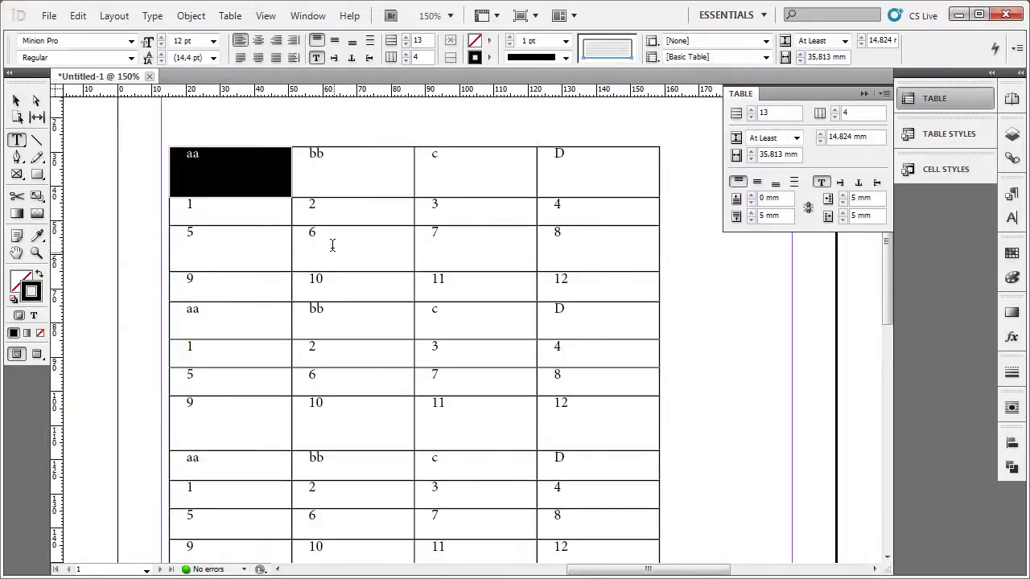
Fill the second- and third-column cells of rows three to eight with red C=15 M=100 Y=100 K=0
{"action": "scroll", "coordinate": [413, 298], "scroll_direction": "down", "scroll_amount": 1}
{"action": "left_click", "coordinate": [325, 193]}
{"action": "left_click_drag", "start_coordinate": [325, 193], "coordinate": [507, 375]}
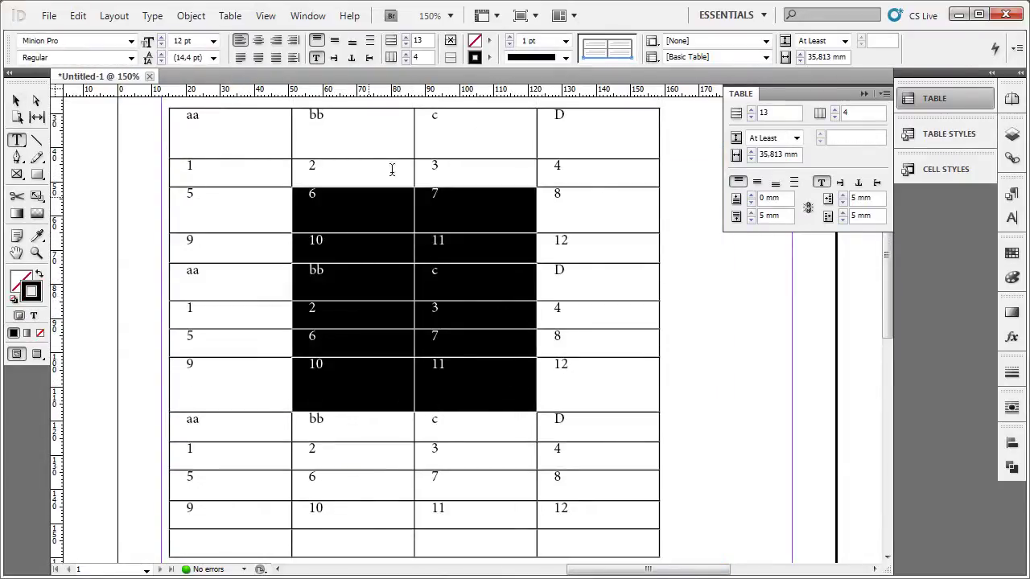
{"action": "left_click", "coordinate": [488, 40]}
{"action": "left_click", "coordinate": [541, 188]}
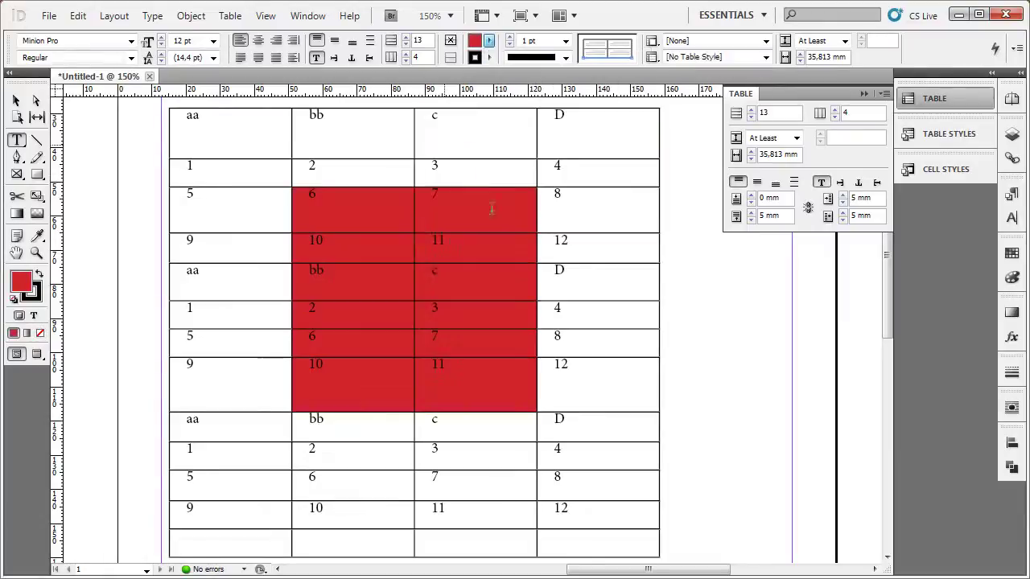
Fill the third- and fourth-column cells of rows one to five with green C=75 M=5 Y=100 K=0
{"action": "left_click_drag", "start_coordinate": [482, 282], "coordinate": [538, 115]}
{"action": "left_click", "coordinate": [489, 40]}
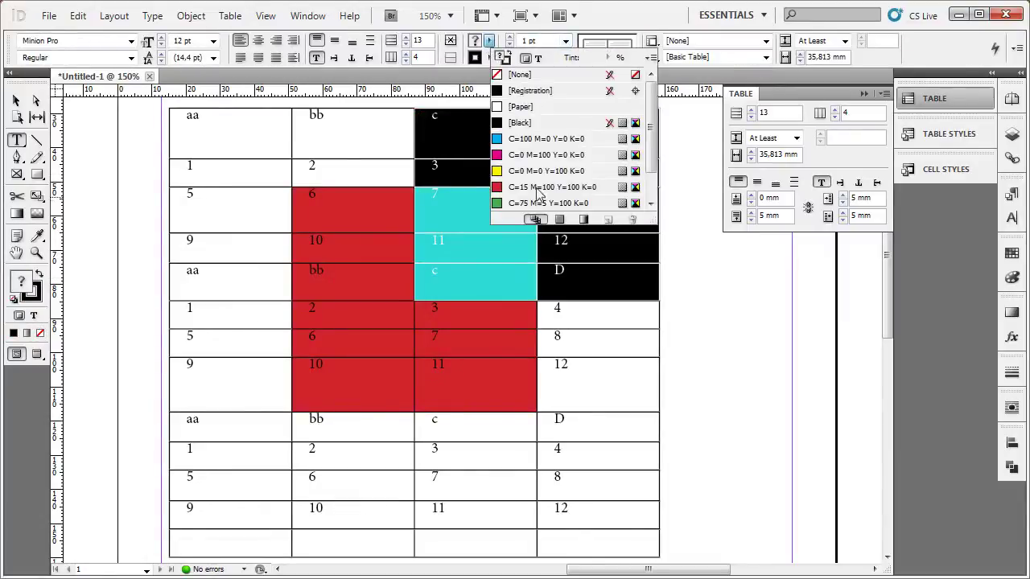
{"action": "left_click", "coordinate": [535, 186]}
{"action": "left_click", "coordinate": [427, 420]}
Fill the first- and second-column cells of rows eight to eleven with blue C=100 M=90 Y=10 K=0
{"action": "scroll", "coordinate": [426, 420], "scroll_direction": "down", "scroll_amount": 2}
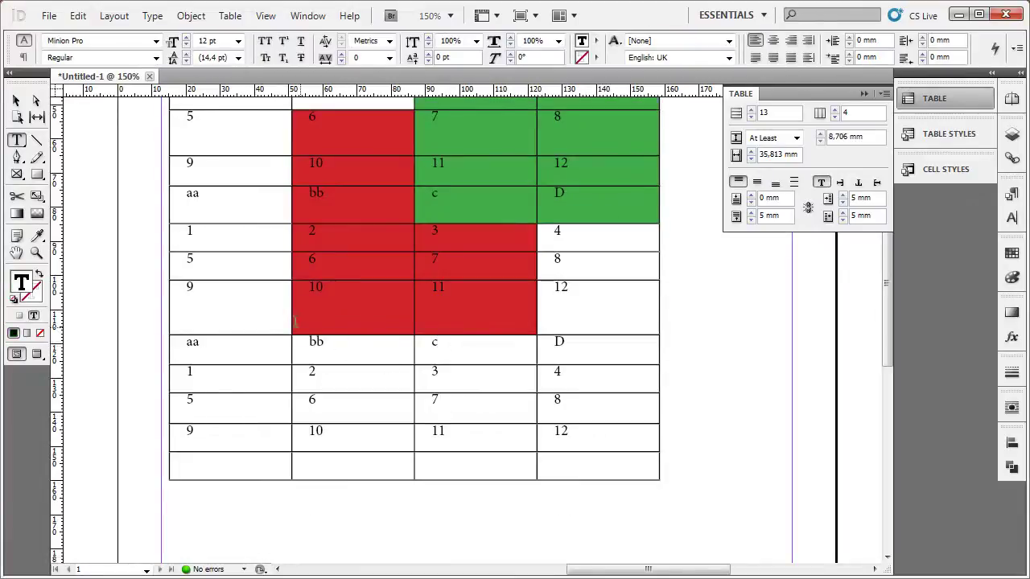
{"action": "left_click_drag", "start_coordinate": [201, 298], "coordinate": [335, 420]}
{"action": "left_click", "coordinate": [489, 40]}
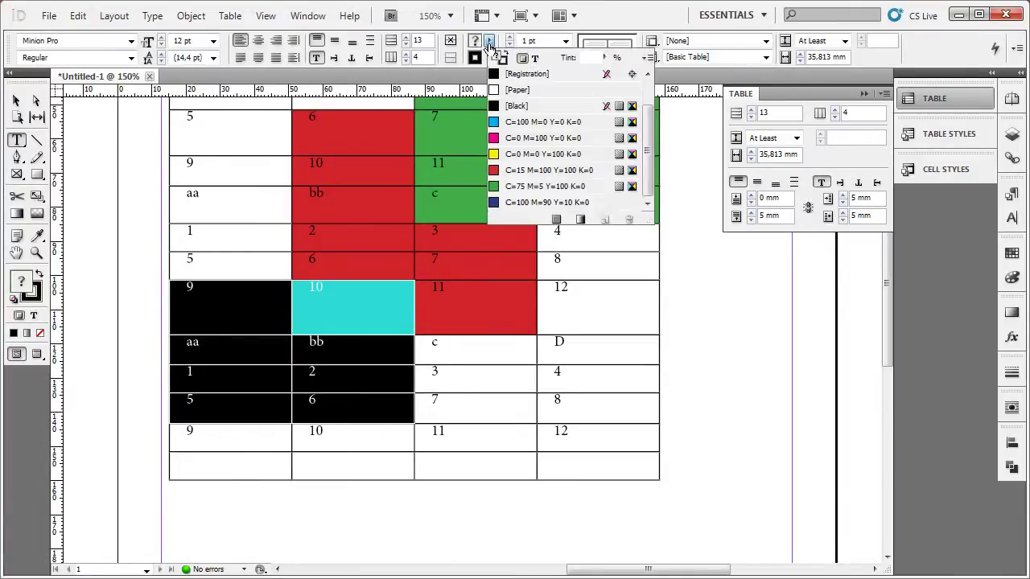
{"action": "left_click", "coordinate": [538, 202]}
{"action": "left_click", "coordinate": [437, 305]}
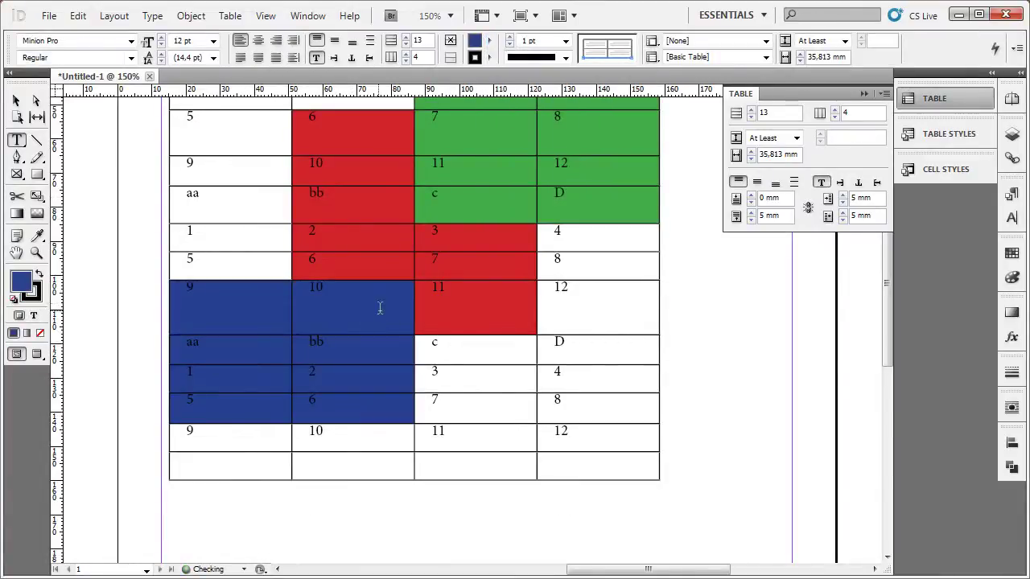
Apply cell style 1 to the D cell in the ninth row and the aa cell in the fifth row
{"action": "left_click", "coordinate": [935, 177]}
{"action": "left_click", "coordinate": [774, 215]}
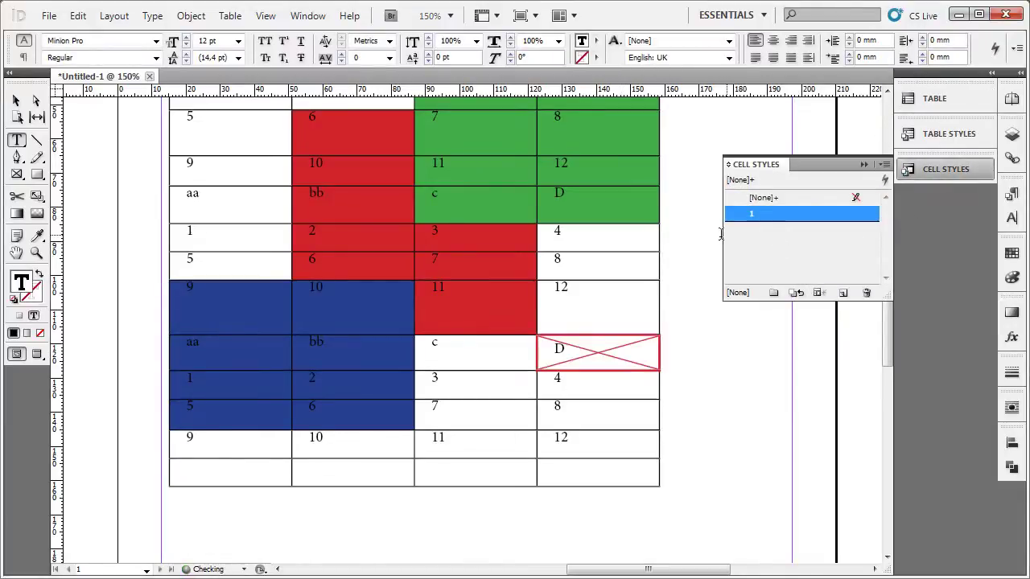
{"action": "left_click", "coordinate": [215, 202]}
{"action": "left_click", "coordinate": [807, 214]}
{"action": "scroll", "coordinate": [338, 256], "scroll_direction": "up", "scroll_amount": 3}
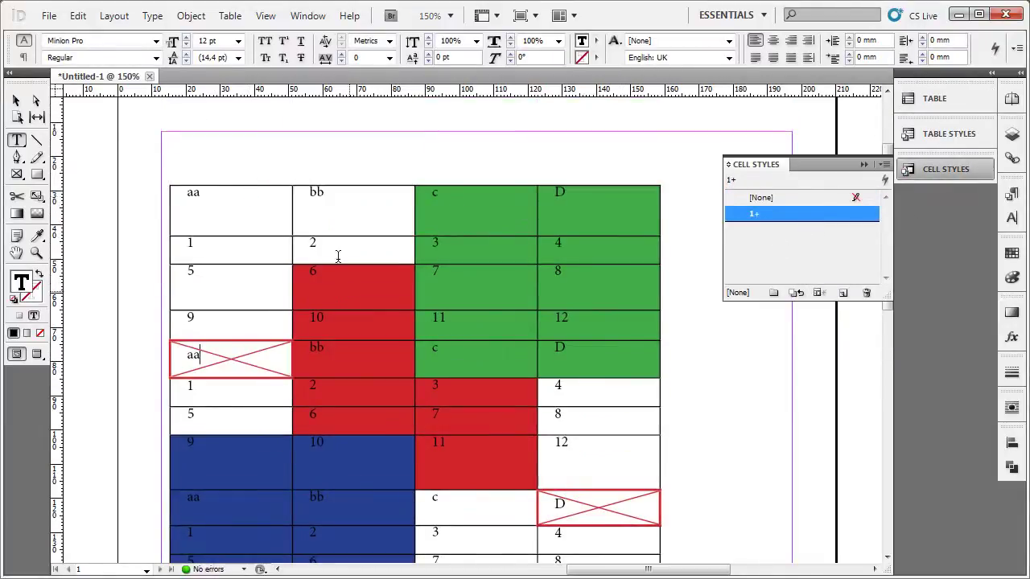
Apply cell style 1 to the bb cell in the first row and the 11 cell in the twelfth row
{"action": "left_click", "coordinate": [342, 202]}
{"action": "left_click", "coordinate": [804, 214]}
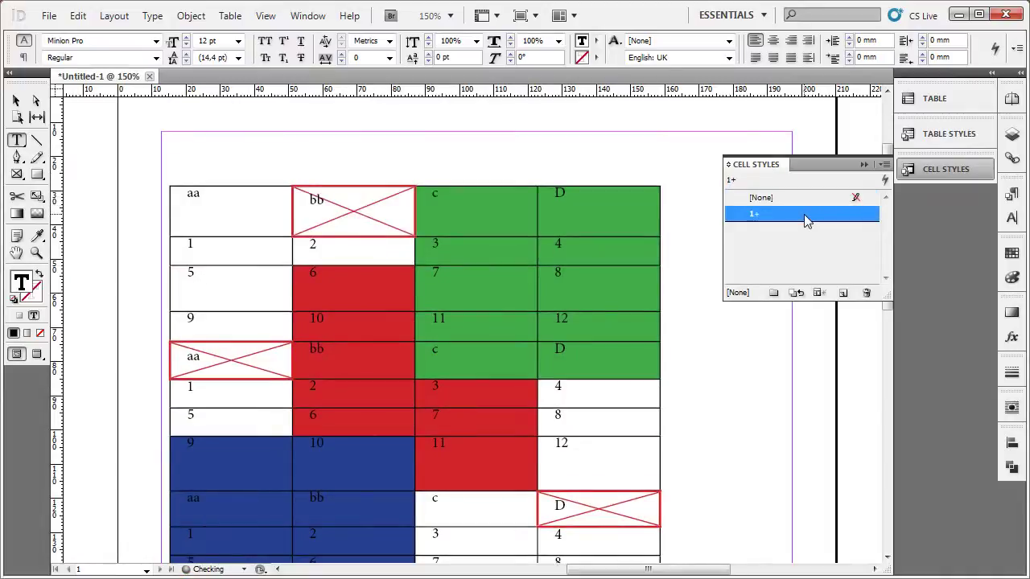
{"action": "scroll", "coordinate": [511, 333], "scroll_direction": "down", "scroll_amount": 3}
{"action": "left_click", "coordinate": [510, 396]}
{"action": "left_click", "coordinate": [805, 214]}
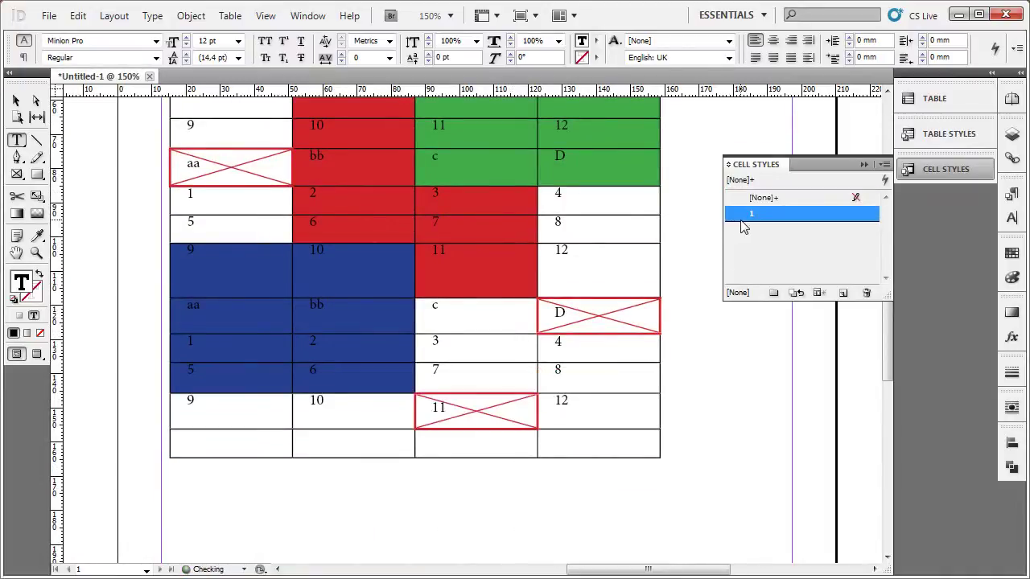
Apply table style 1 to the whole table
{"action": "scroll", "coordinate": [228, 138], "scroll_direction": "up", "scroll_amount": 1}
{"action": "left_click", "coordinate": [229, 138]}
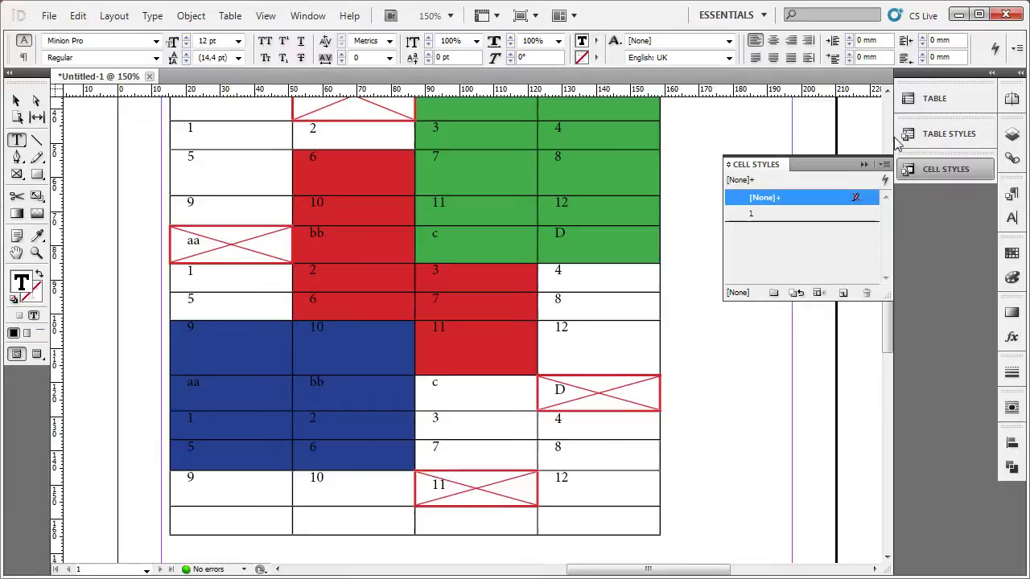
{"action": "left_click", "coordinate": [949, 134]}
{"action": "left_click", "coordinate": [772, 180]}
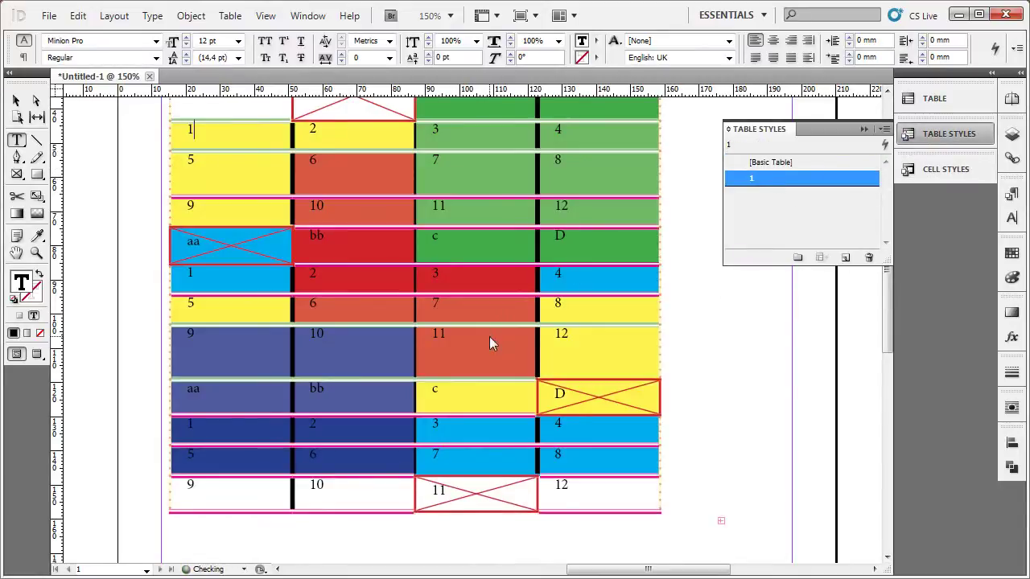
{"action": "scroll", "coordinate": [489, 336], "scroll_direction": "up", "scroll_amount": 1}
{"action": "scroll", "coordinate": [232, 225], "scroll_direction": "down", "scroll_amount": 3}
{"action": "scroll", "coordinate": [232, 226], "scroll_direction": "up", "scroll_amount": 1}
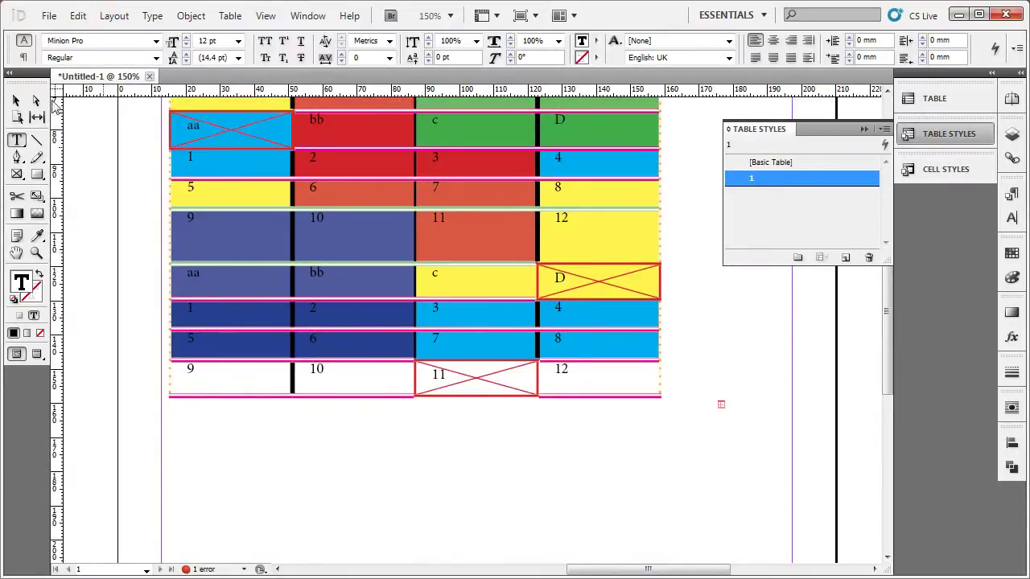
Fit the text frame to its content and select the third cell of the table's seventh row
{"action": "left_click", "coordinate": [17, 100]}
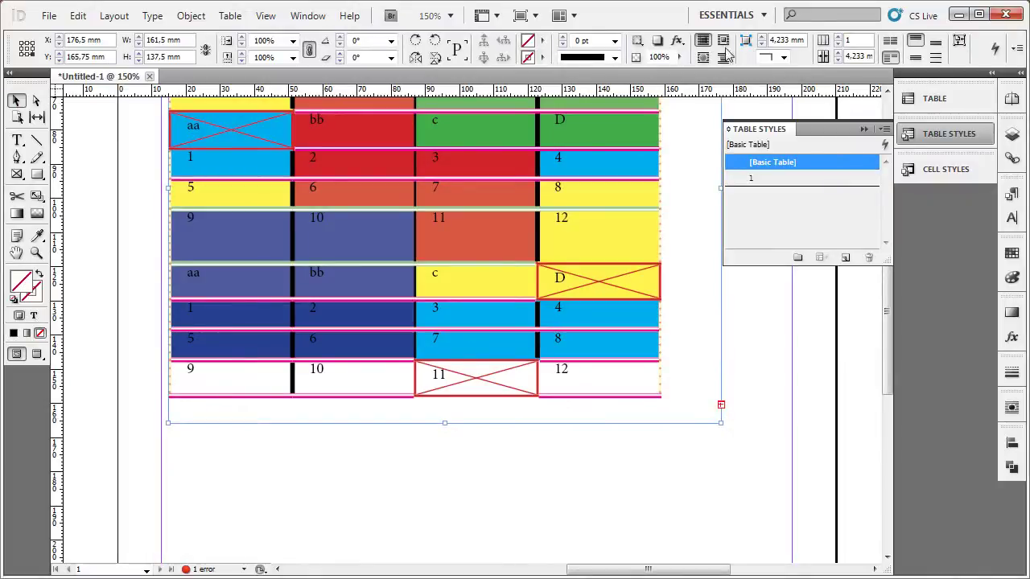
{"action": "left_click", "coordinate": [959, 40]}
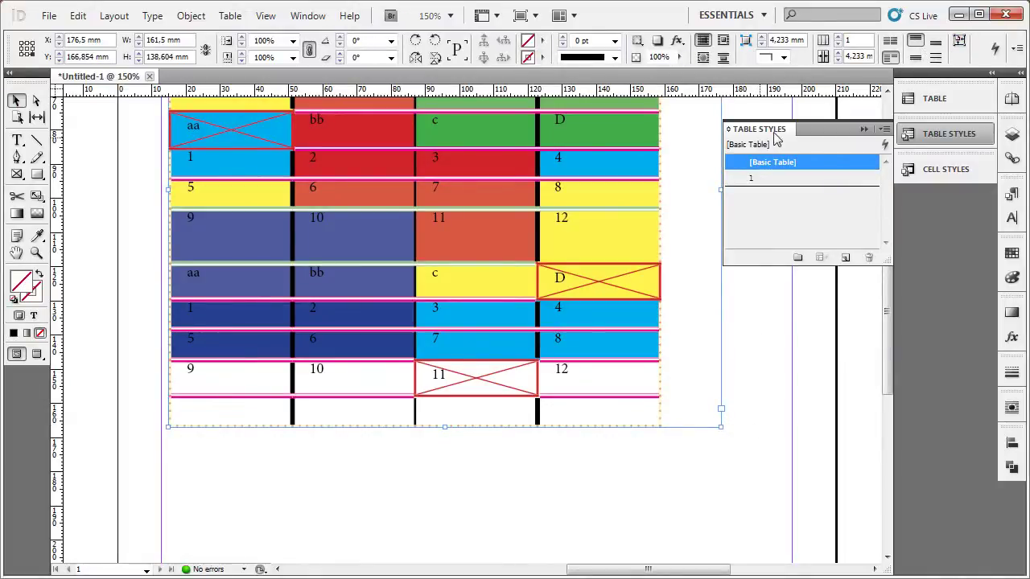
{"action": "left_click", "coordinate": [949, 133]}
{"action": "scroll", "coordinate": [802, 430], "scroll_direction": "up", "scroll_amount": 2}
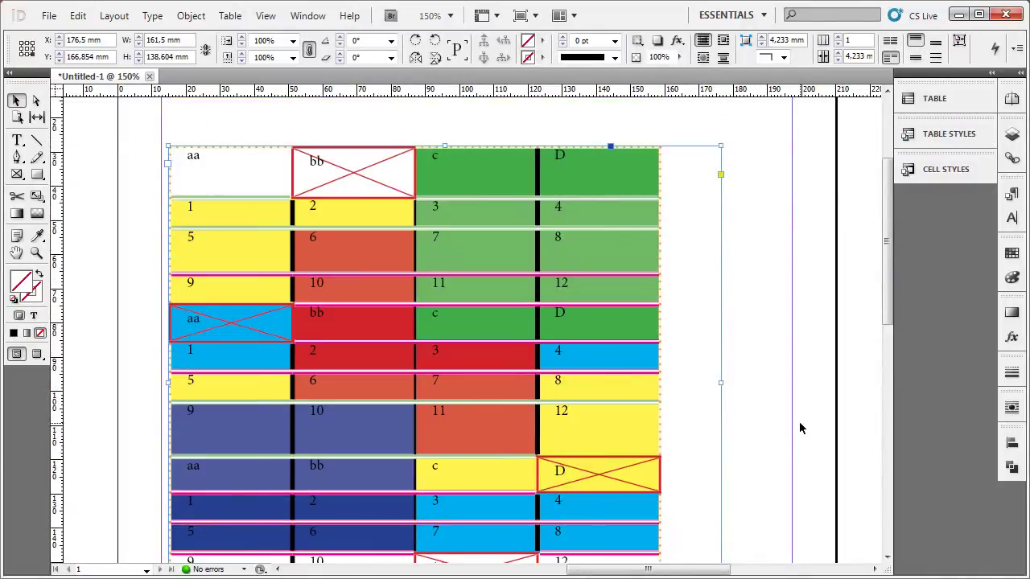
{"action": "scroll", "coordinate": [469, 322], "scroll_direction": "down", "scroll_amount": 1}
{"action": "double_click", "coordinate": [447, 315]}
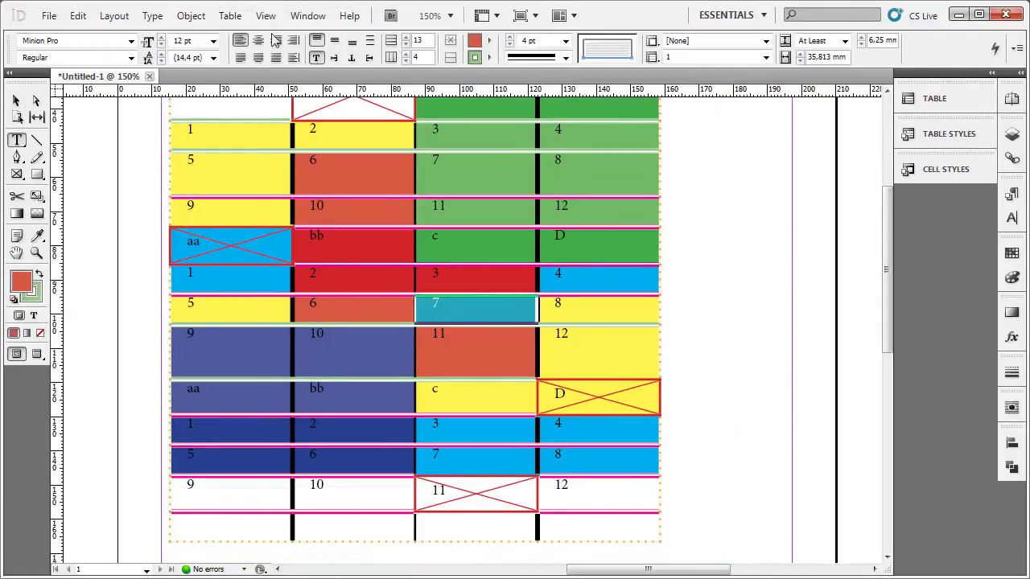
{"action": "left_click", "coordinate": [230, 15]}
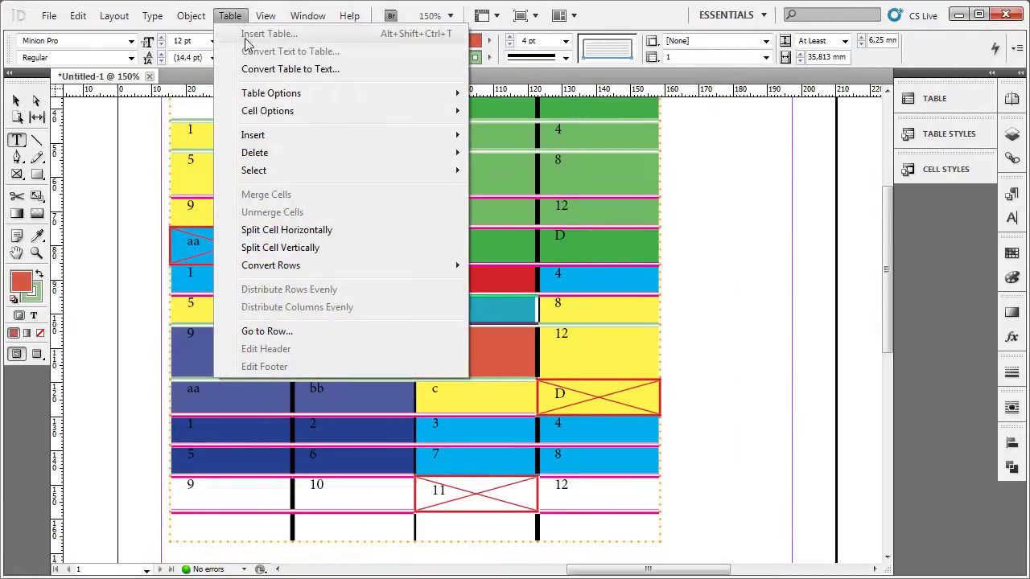
{"action": "mouse_move", "coordinate": [285, 267]}
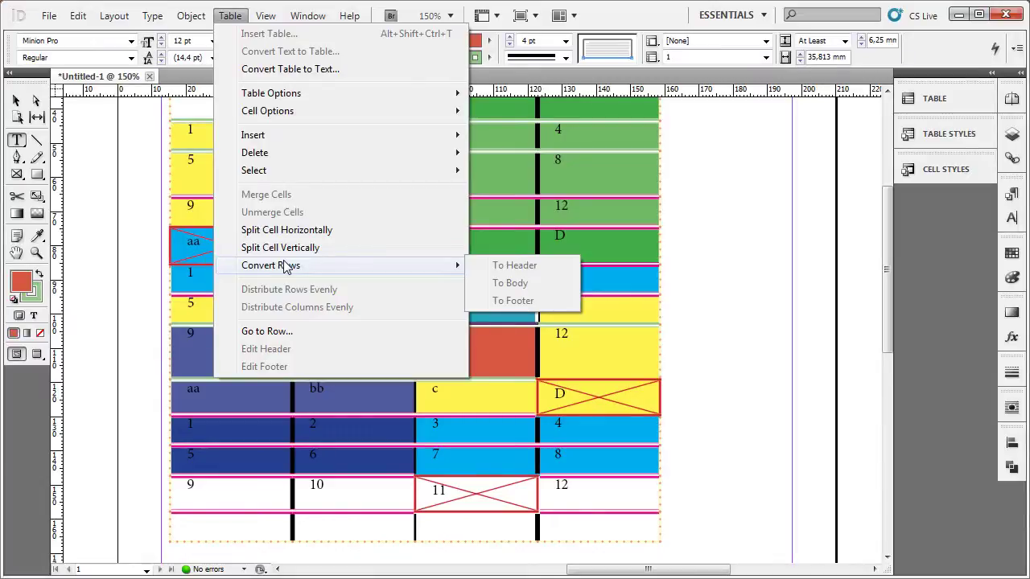
{"action": "left_click", "coordinate": [609, 233]}
Convert the table's first row, from aa to D, to a header row
{"action": "scroll", "coordinate": [608, 233], "scroll_direction": "up", "scroll_amount": 1}
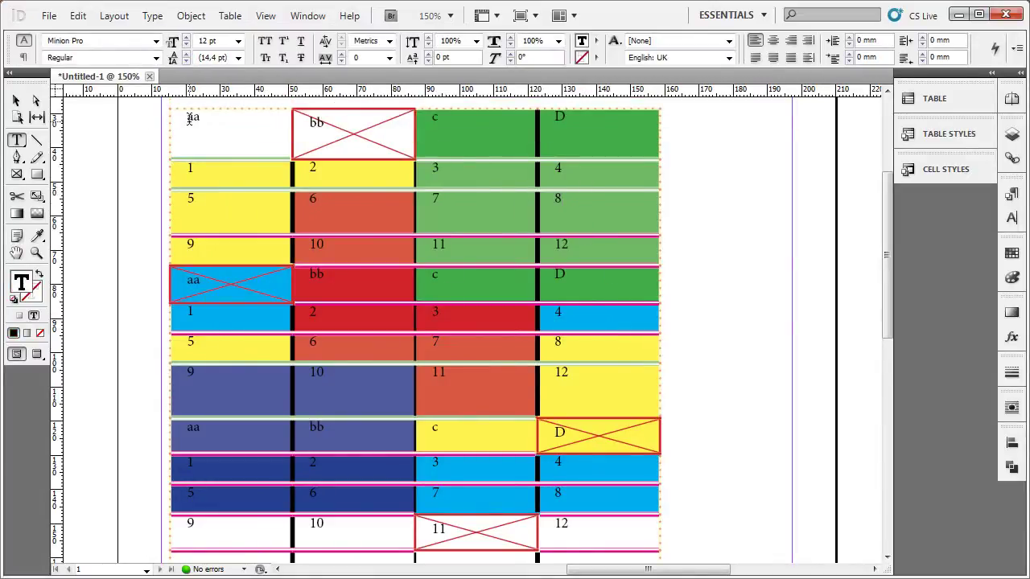
{"action": "left_click_drag", "start_coordinate": [190, 120], "coordinate": [728, 112]}
{"action": "left_click", "coordinate": [191, 17]}
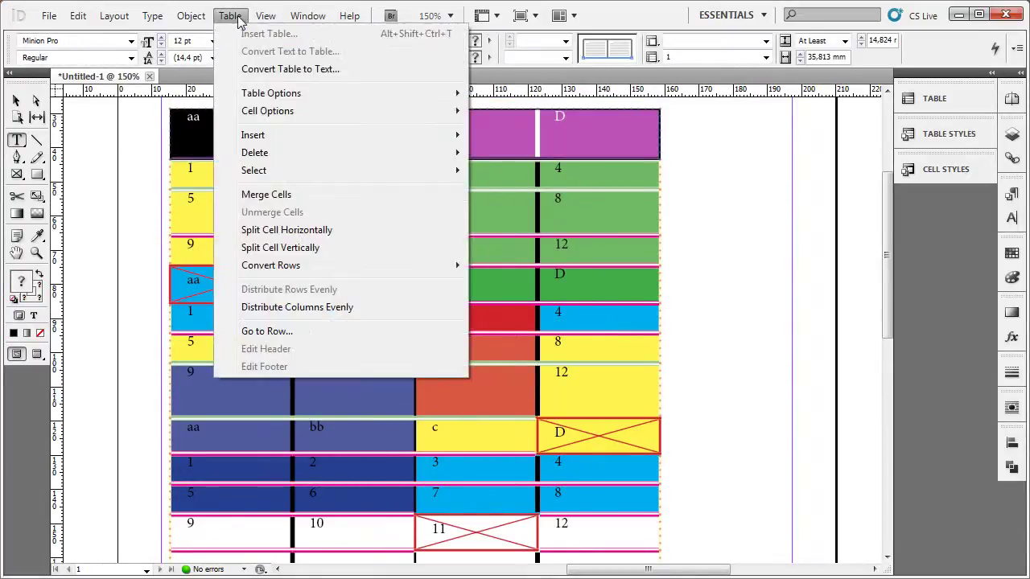
{"action": "mouse_move", "coordinate": [322, 266]}
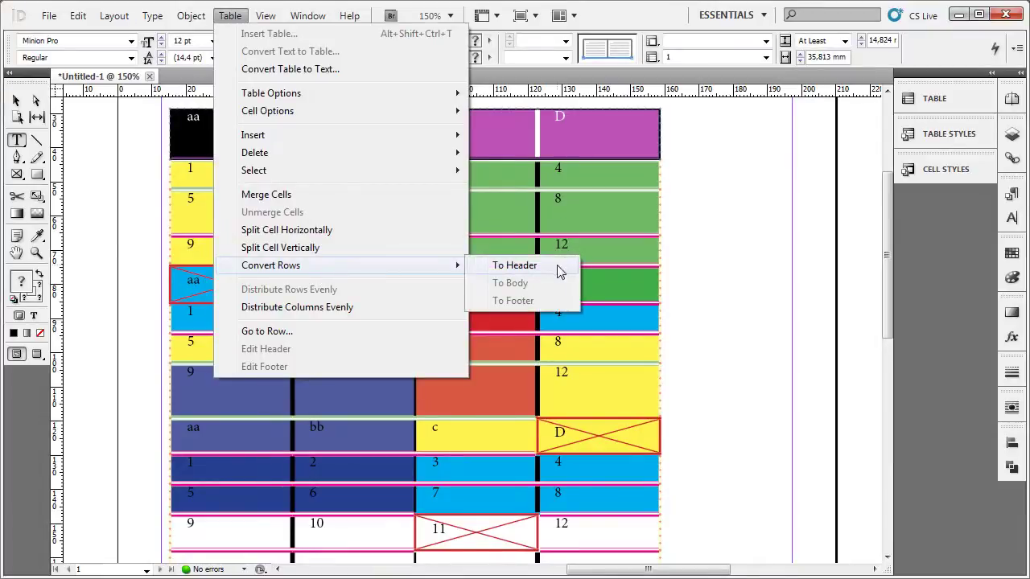
{"action": "left_click", "coordinate": [560, 265]}
{"action": "left_click", "coordinate": [616, 158]}
{"action": "scroll", "coordinate": [230, 191], "scroll_direction": "up", "scroll_amount": 1}
{"action": "left_click_drag", "start_coordinate": [216, 167], "coordinate": [603, 171]}
{"action": "left_click", "coordinate": [606, 172]}
{"action": "left_click_drag", "start_coordinate": [270, 172], "coordinate": [587, 172]}
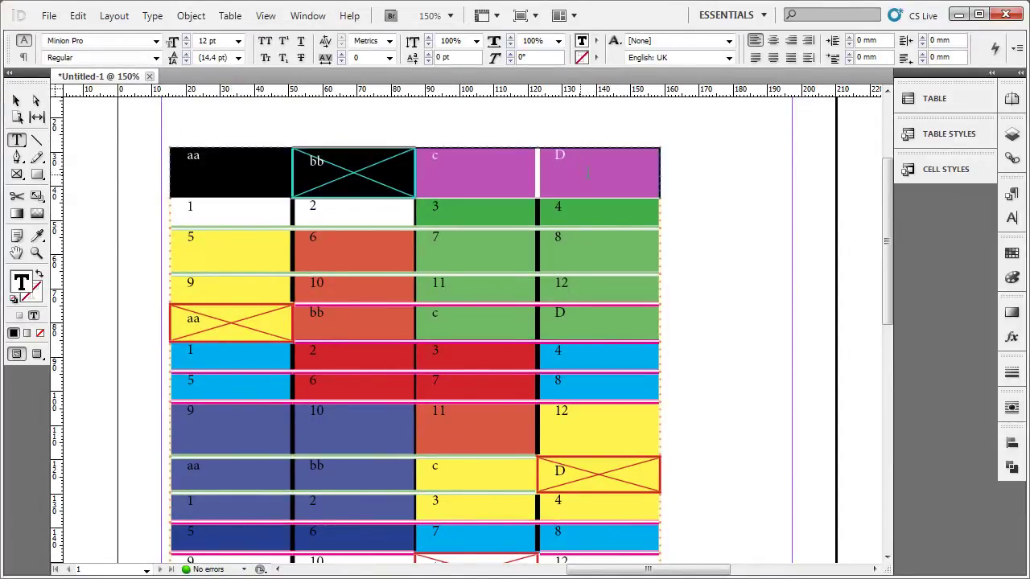
{"action": "left_click", "coordinate": [231, 16]}
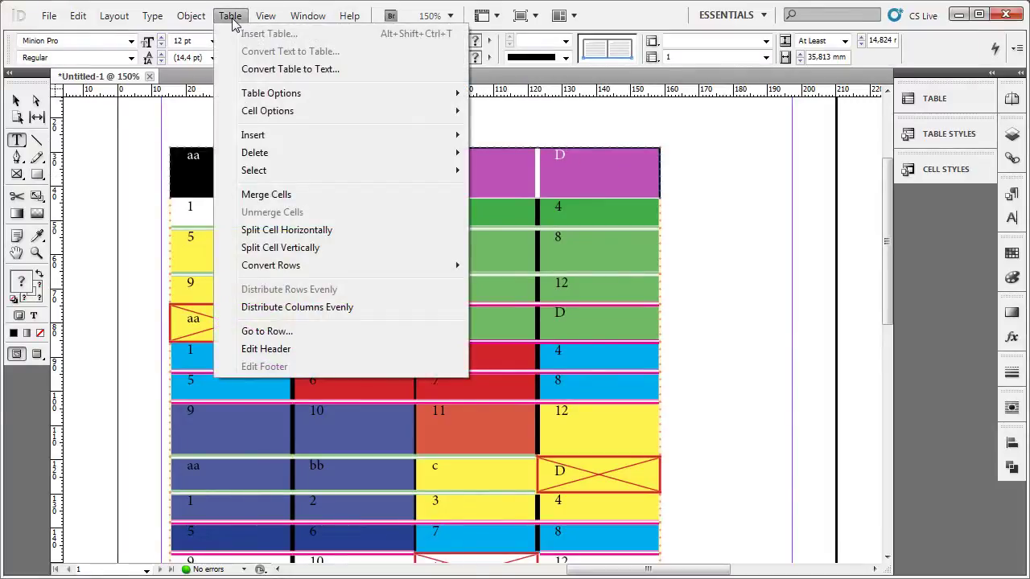
{"action": "left_click", "coordinate": [233, 18]}
{"action": "left_click", "coordinate": [299, 230]}
{"action": "left_click_drag", "start_coordinate": [193, 171], "coordinate": [611, 181]}
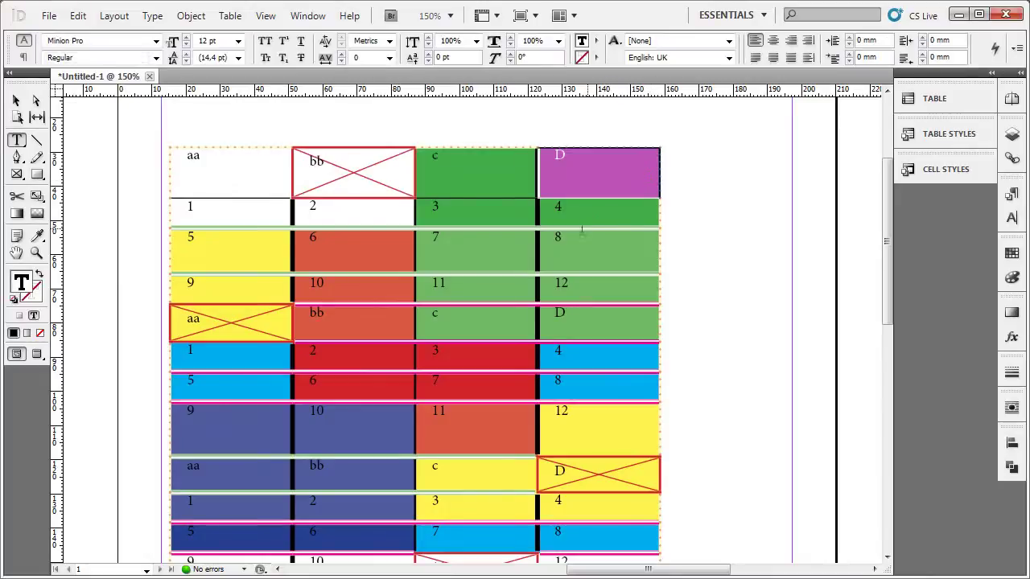
Convert the empty last row of the table to a footer row
{"action": "scroll", "coordinate": [313, 371], "scroll_direction": "down", "scroll_amount": 1}
{"action": "scroll", "coordinate": [314, 372], "scroll_direction": "down", "scroll_amount": 3}
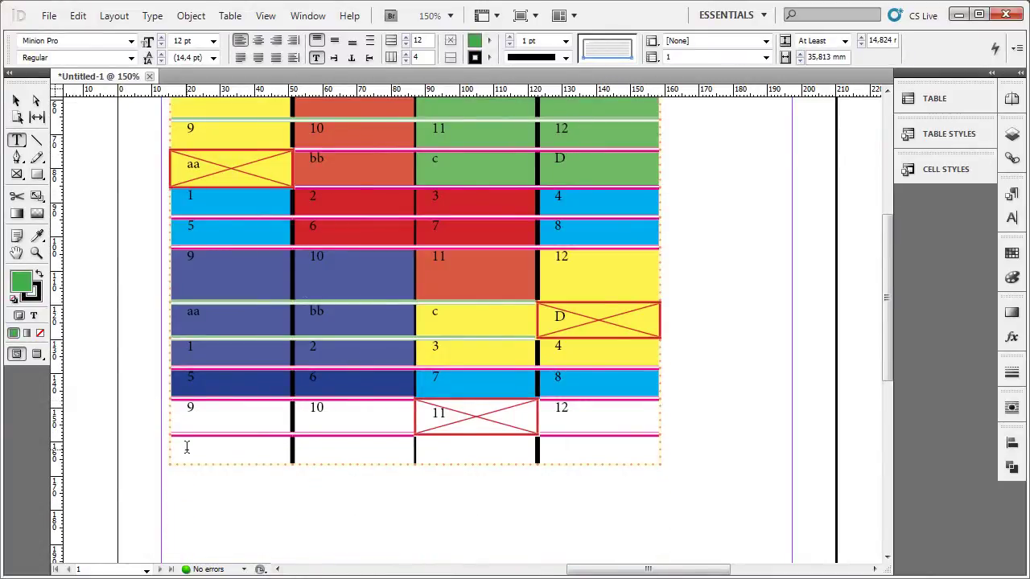
{"action": "left_click_drag", "start_coordinate": [186, 447], "coordinate": [577, 450]}
{"action": "left_click", "coordinate": [228, 18]}
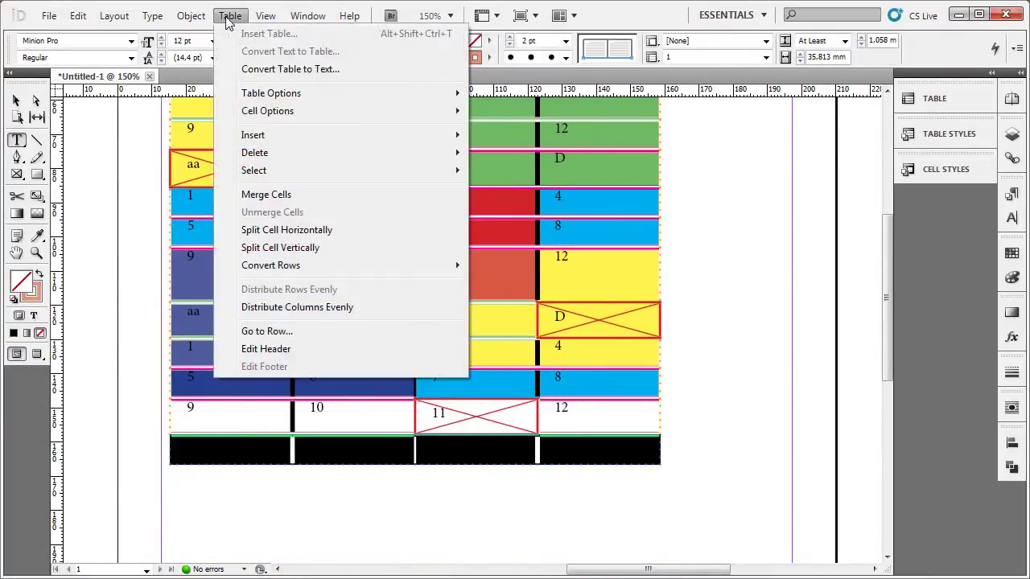
{"action": "mouse_move", "coordinate": [287, 271]}
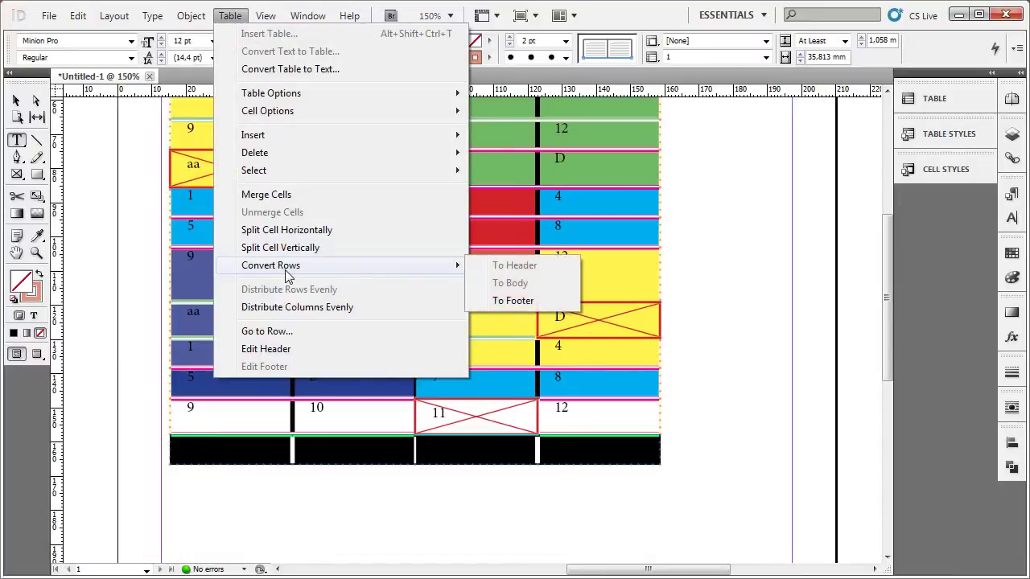
{"action": "left_click", "coordinate": [527, 303]}
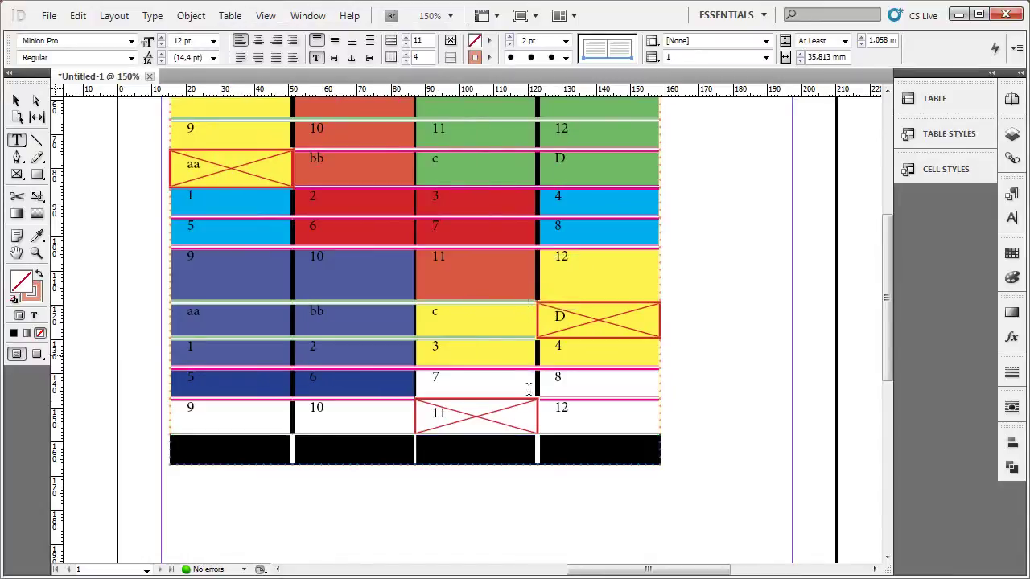
{"action": "left_click", "coordinate": [497, 445]}
Examine the row conversion options for body rows in the middle of the table, with several rows, one row and a single cell selected
{"action": "scroll", "coordinate": [450, 430], "scroll_direction": "up", "scroll_amount": 1}
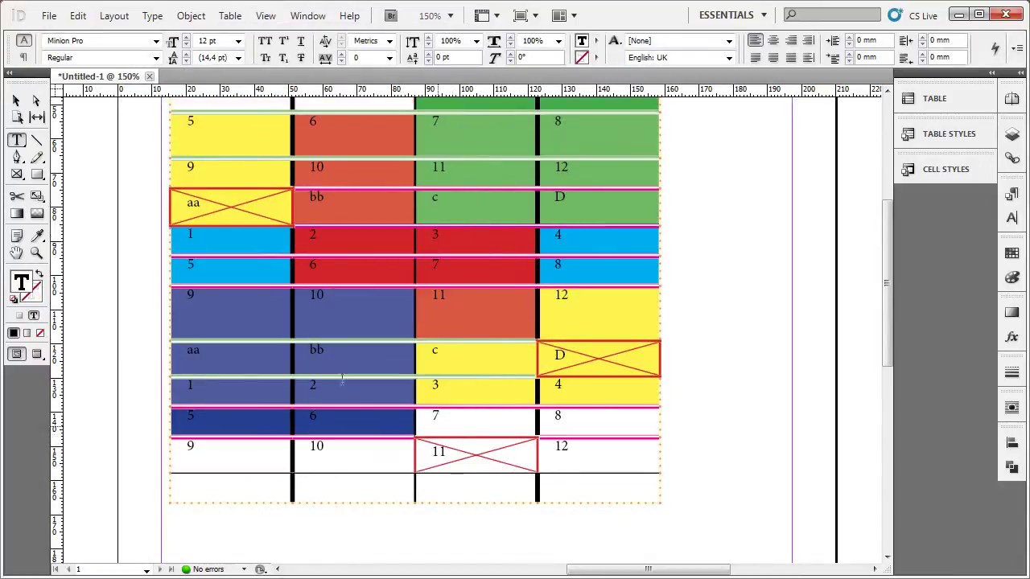
{"action": "left_click_drag", "start_coordinate": [219, 236], "coordinate": [609, 290]}
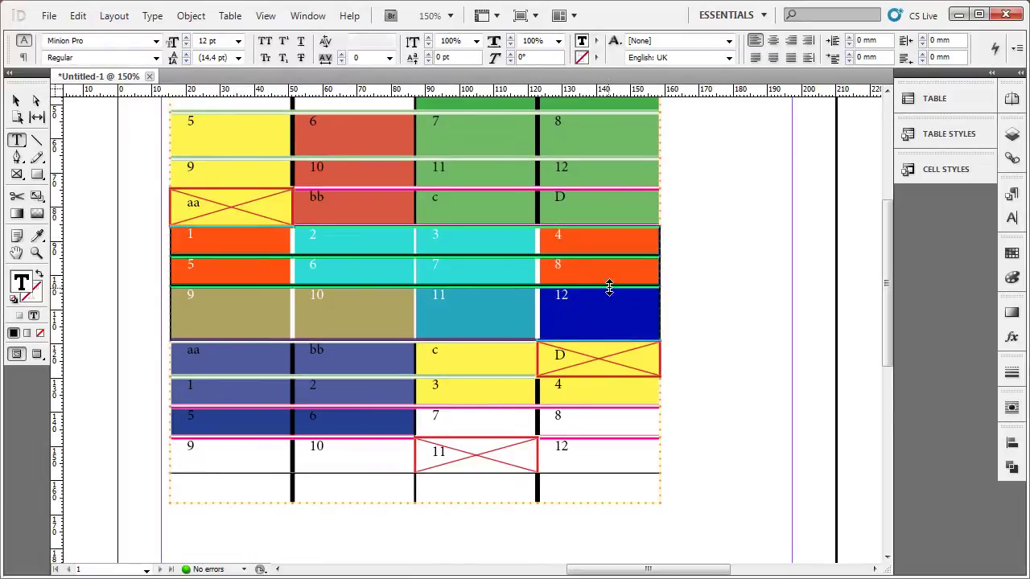
{"action": "left_click", "coordinate": [230, 16]}
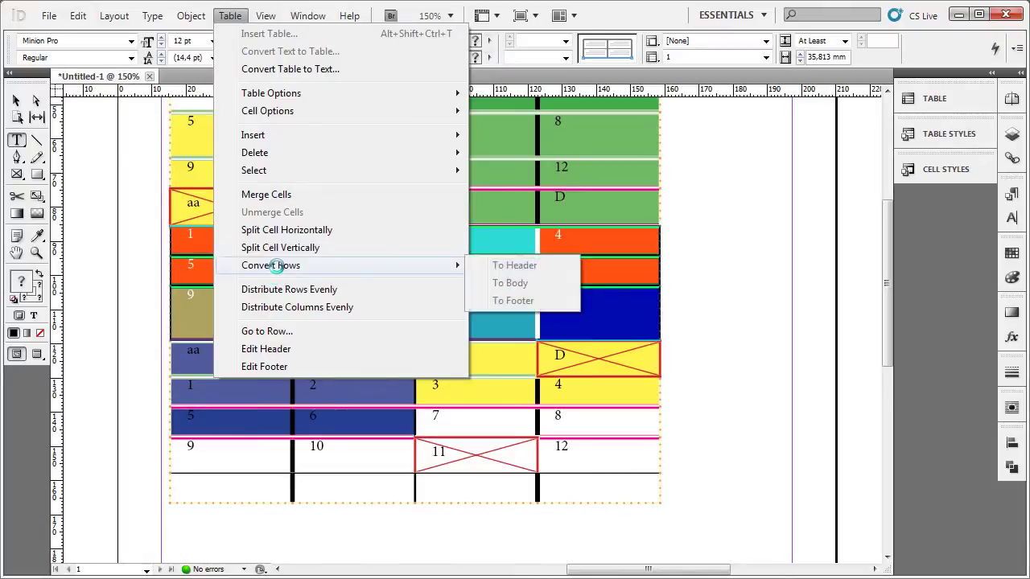
{"action": "left_click", "coordinate": [284, 227]}
{"action": "left_click_drag", "start_coordinate": [281, 237], "coordinate": [611, 242]}
{"action": "left_click", "coordinate": [230, 16]}
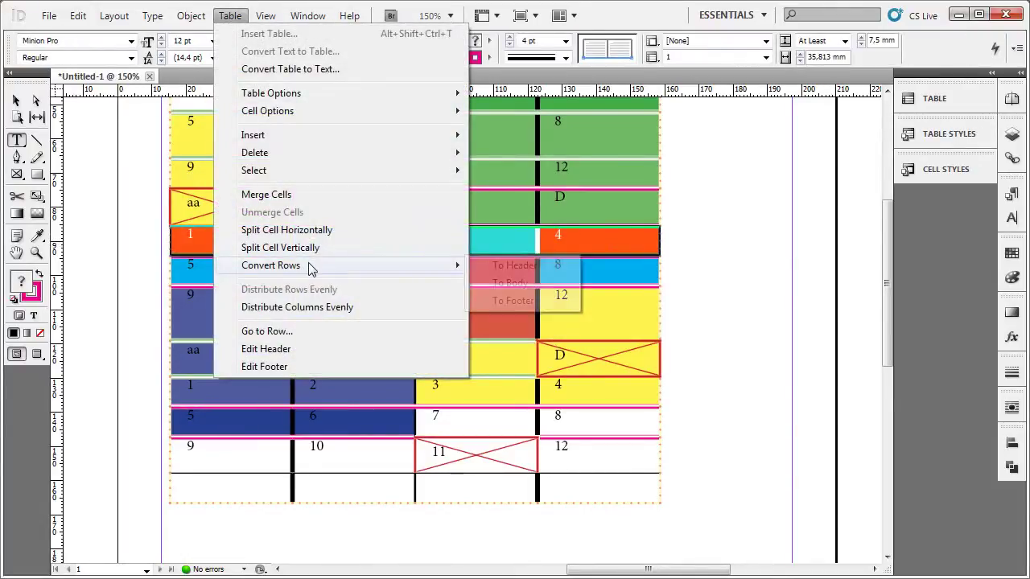
{"action": "left_click", "coordinate": [501, 285]}
{"action": "left_click_drag", "start_coordinate": [443, 241], "coordinate": [384, 236]}
{"action": "left_click", "coordinate": [230, 15]}
{"action": "mouse_move", "coordinate": [309, 268]}
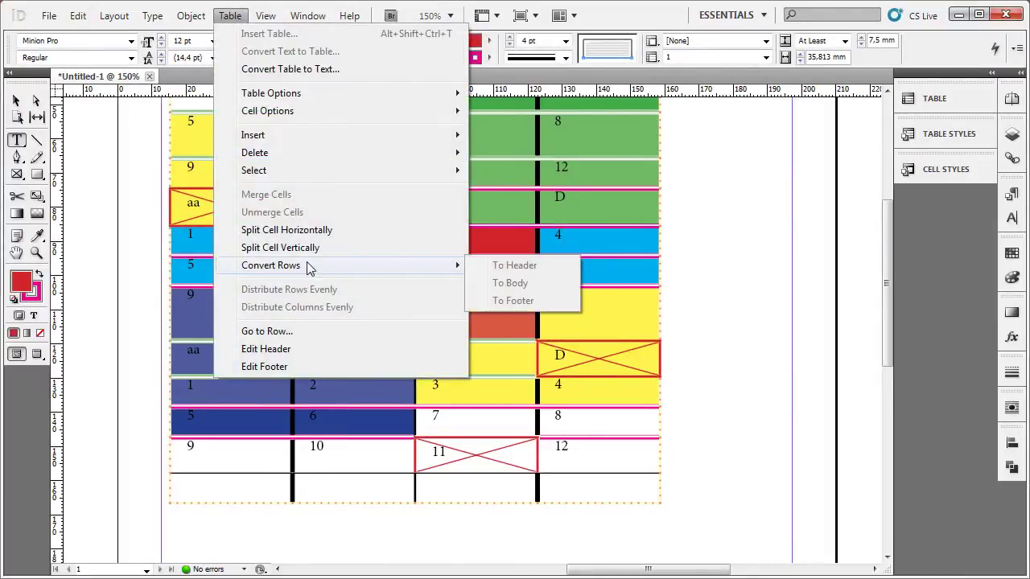
{"action": "left_click", "coordinate": [521, 158]}
Use Go to Row to select body row 7 of the table
{"action": "left_click", "coordinate": [316, 233]}
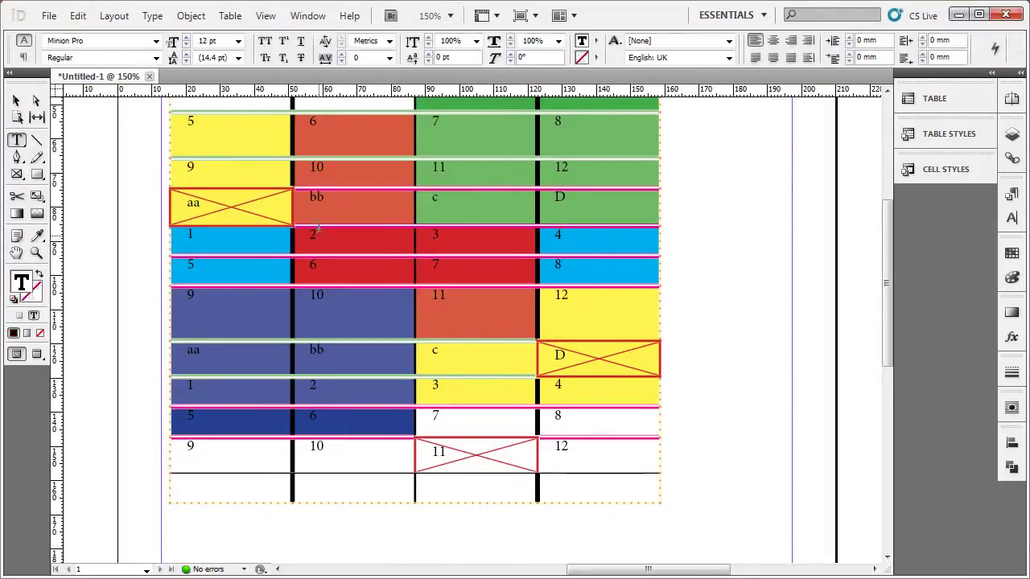
{"action": "left_click", "coordinate": [231, 16]}
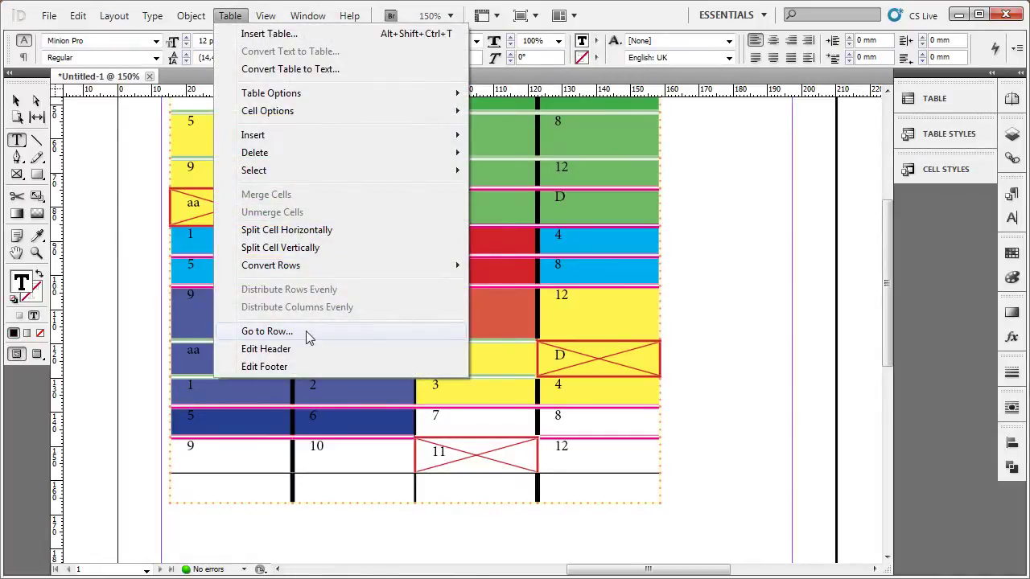
{"action": "left_click", "coordinate": [267, 331]}
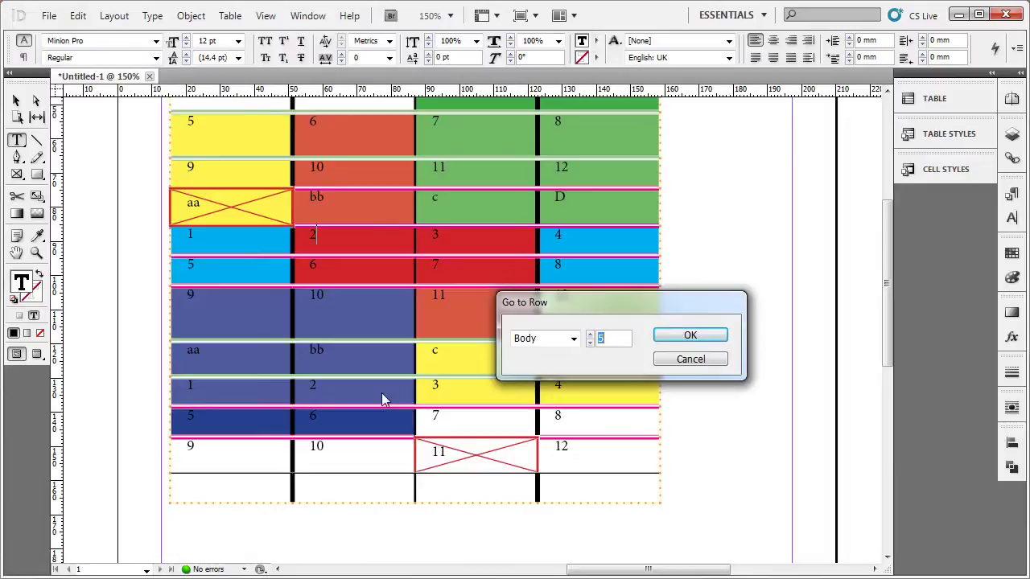
{"action": "left_click", "coordinate": [574, 339]}
{"action": "left_click", "coordinate": [524, 354]}
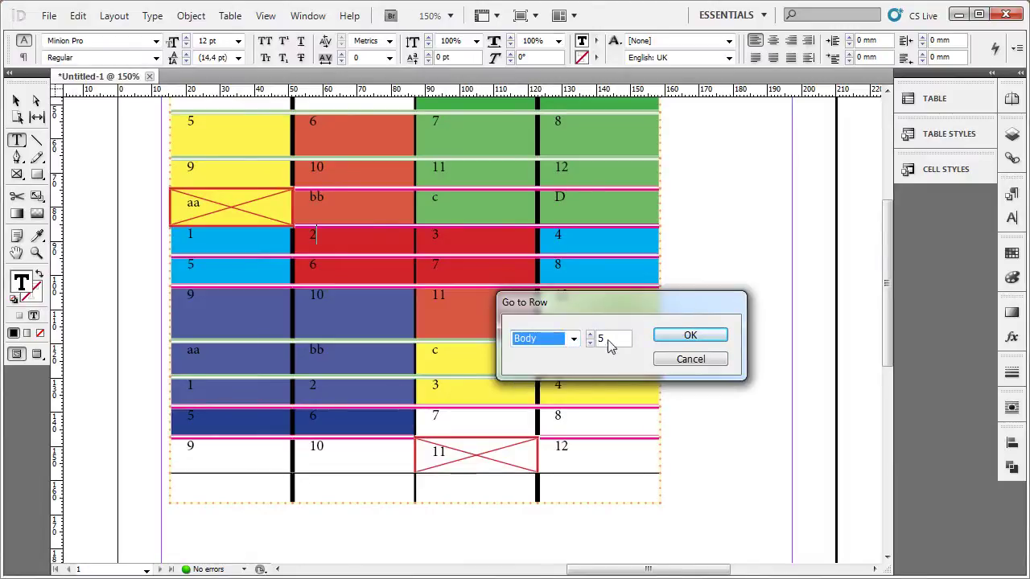
{"action": "double_click", "coordinate": [604, 339]}
{"action": "type", "text": "7"}
{"action": "key", "text": "Return"}
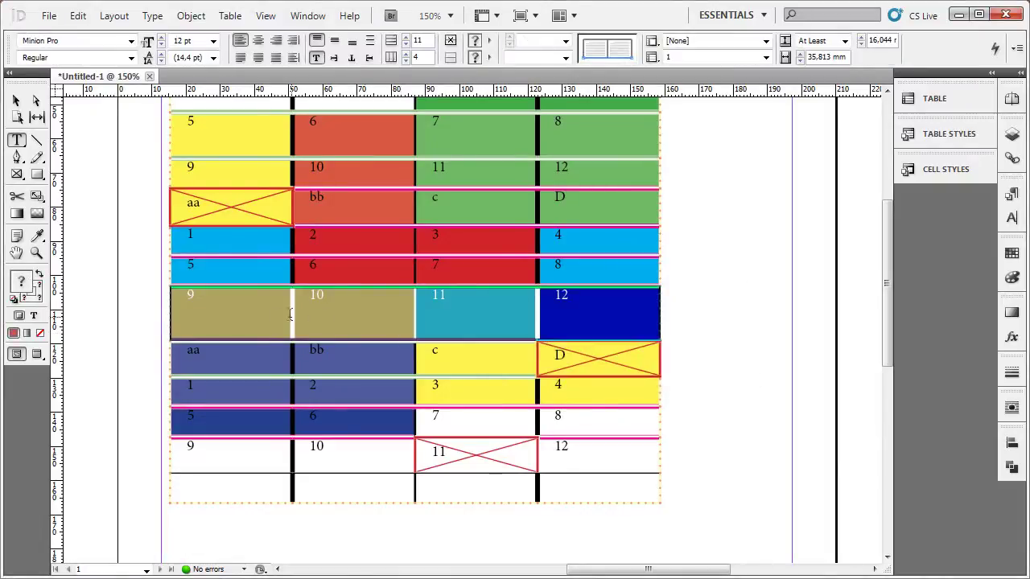
Use Go to Row to select body row 5 of the table
{"action": "scroll", "coordinate": [209, 391], "scroll_direction": "up", "scroll_amount": 4}
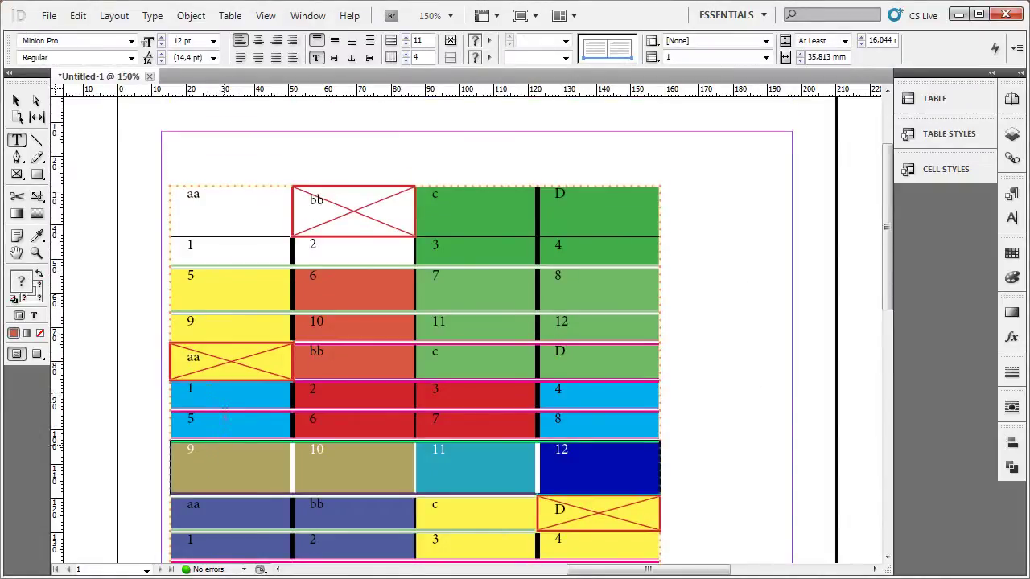
{"action": "left_click", "coordinate": [208, 467]}
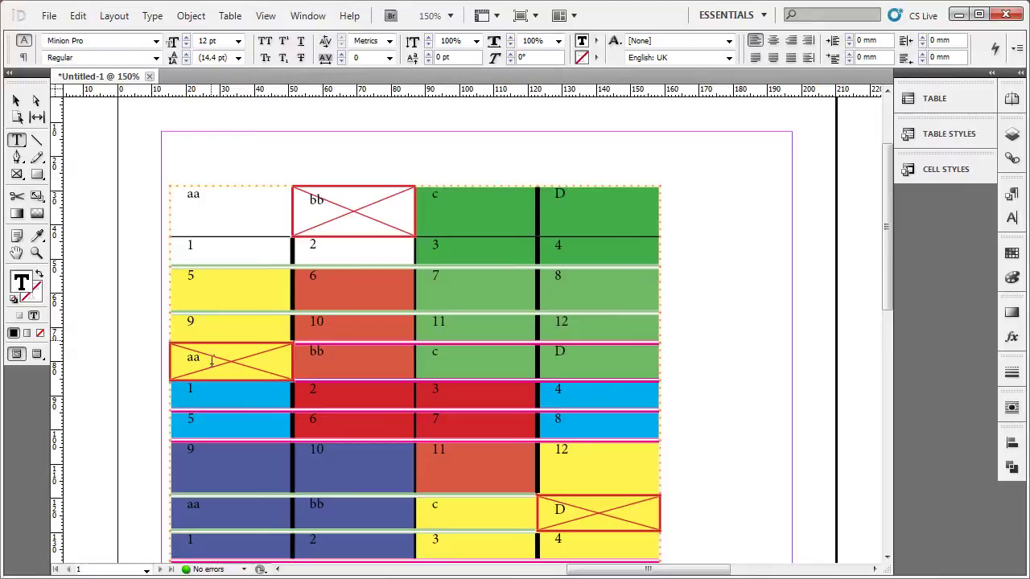
{"action": "left_click", "coordinate": [230, 15]}
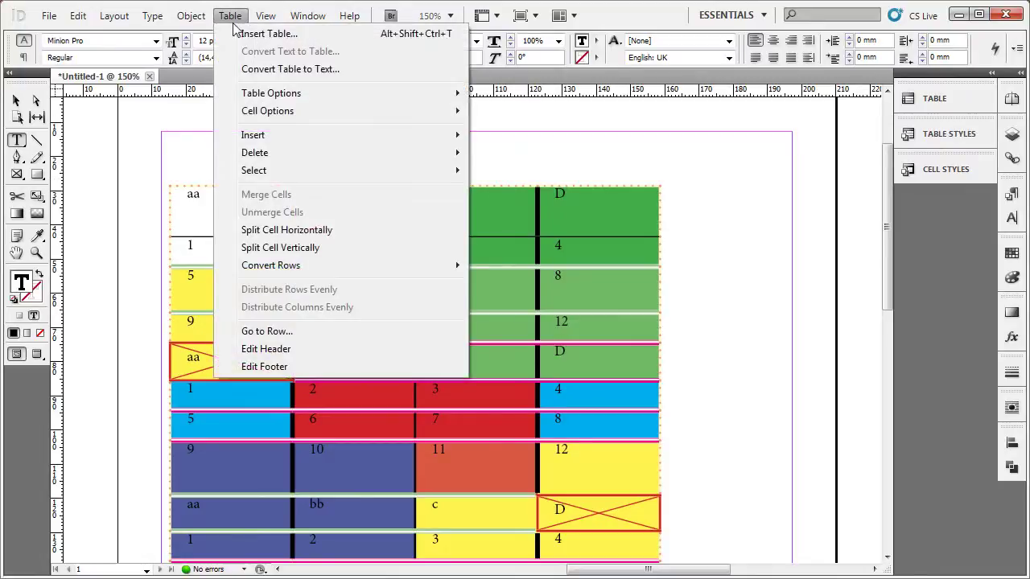
{"action": "left_click", "coordinate": [283, 331]}
{"action": "left_click", "coordinate": [575, 338]}
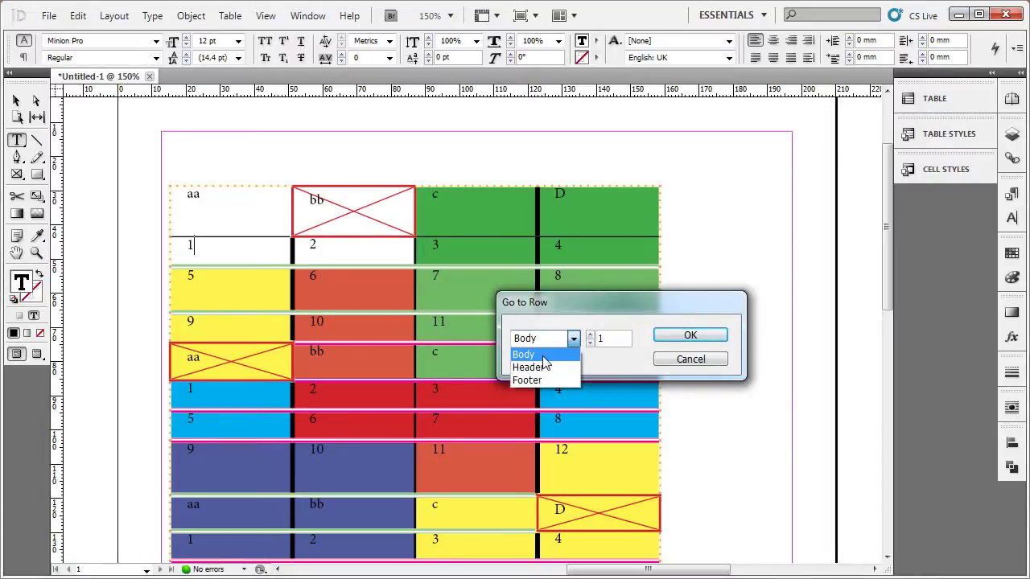
{"action": "left_click", "coordinate": [543, 356]}
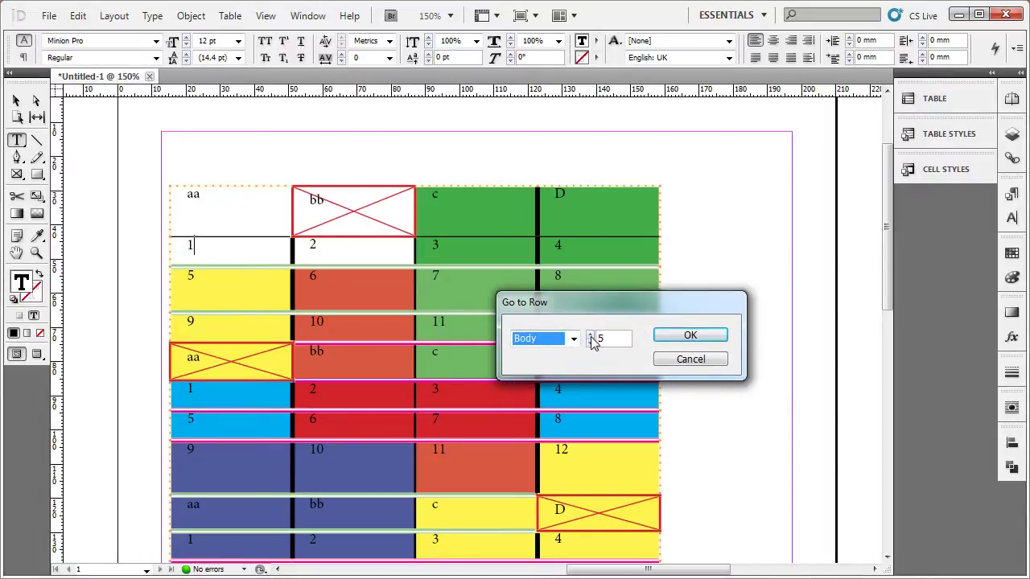
{"action": "left_click", "coordinate": [689, 336]}
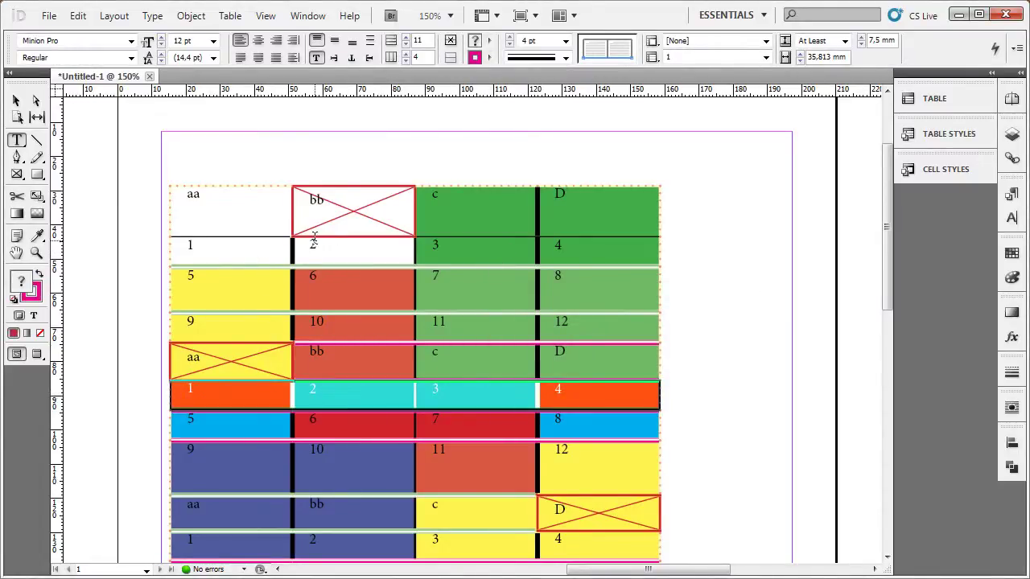
{"action": "left_click_drag", "start_coordinate": [209, 194], "coordinate": [605, 206]}
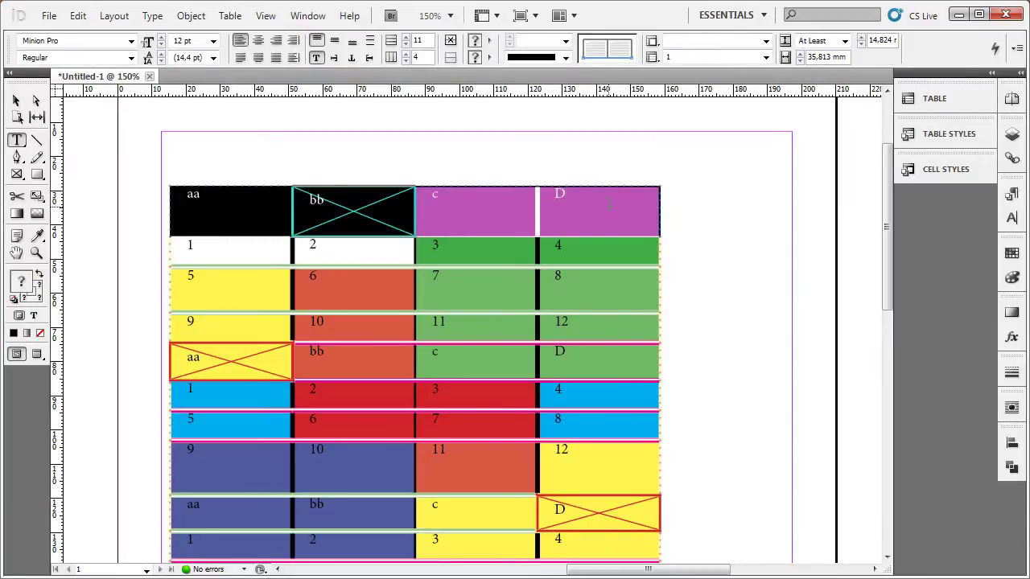
{"action": "left_click", "coordinate": [268, 473]}
{"action": "scroll", "coordinate": [268, 473], "scroll_direction": "down", "scroll_amount": 5}
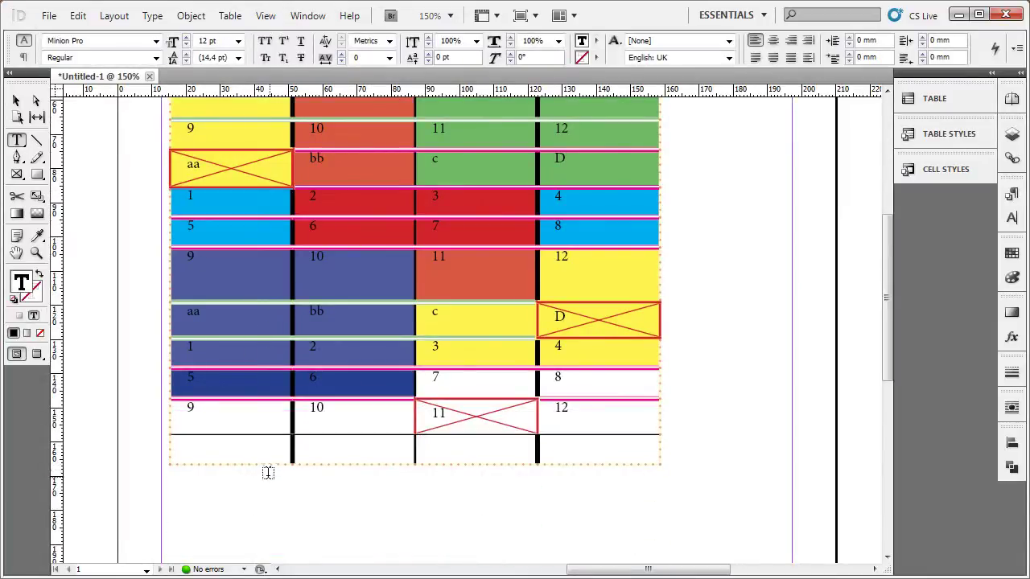
{"action": "scroll", "coordinate": [244, 431], "scroll_direction": "up", "scroll_amount": 5}
{"action": "left_click", "coordinate": [209, 205]}
{"action": "key", "text": "Escape"}
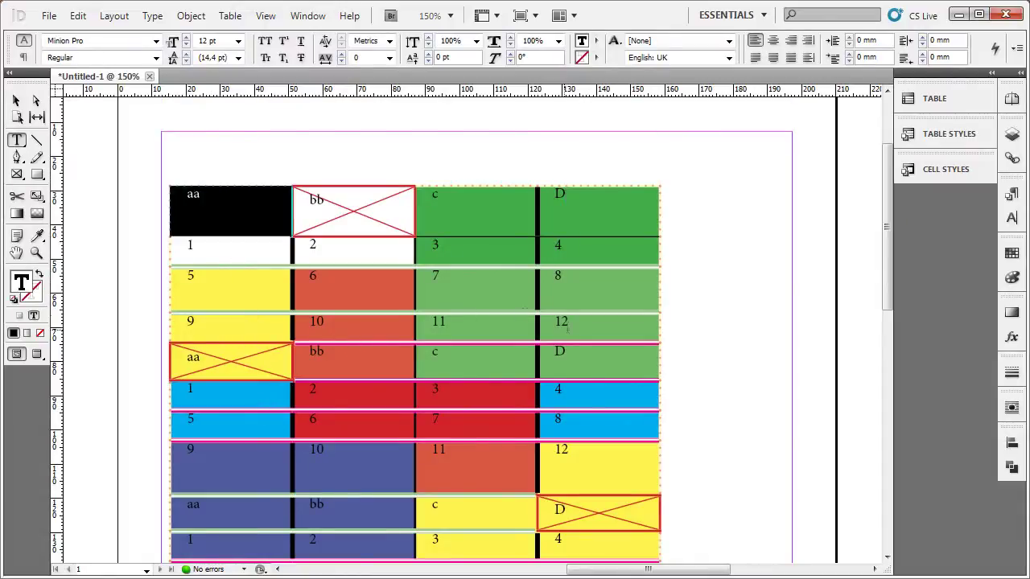
Convert the three body rows directly below the header, from 1 to 12, to header rows
{"action": "left_click_drag", "start_coordinate": [575, 327], "coordinate": [321, 250]}
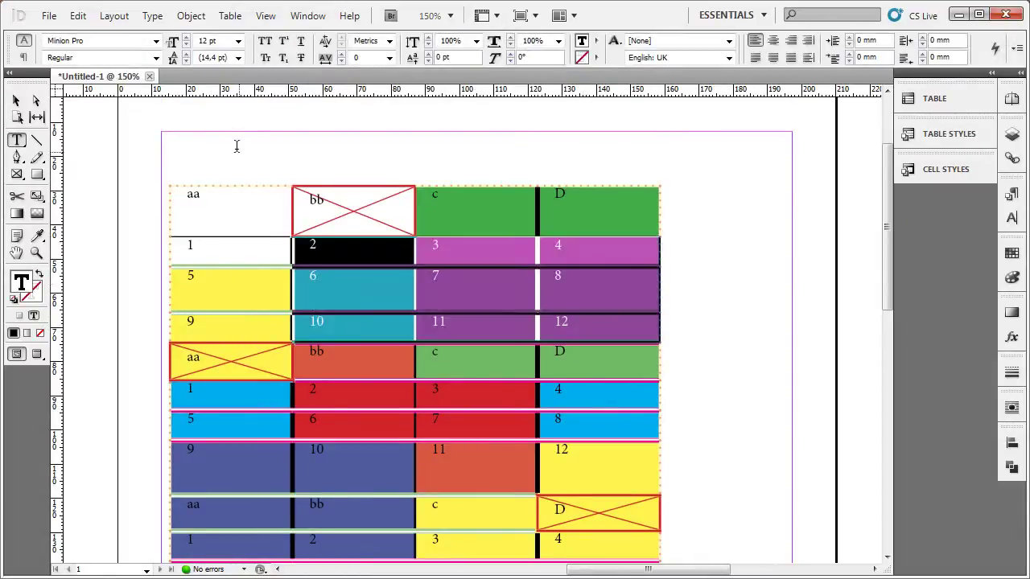
{"action": "left_click_drag", "start_coordinate": [153, 230], "coordinate": [101, 199]}
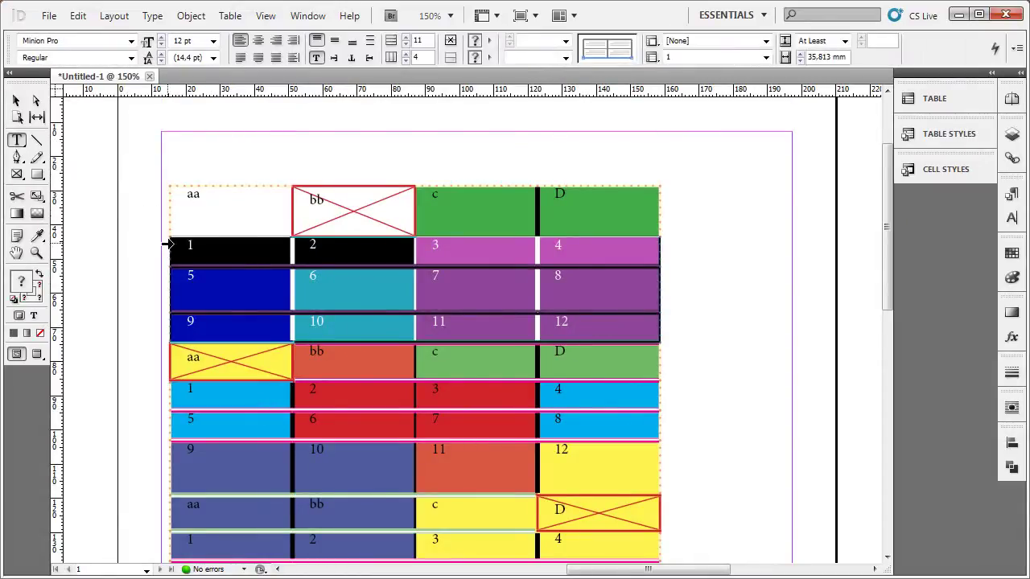
{"action": "left_click", "coordinate": [230, 16]}
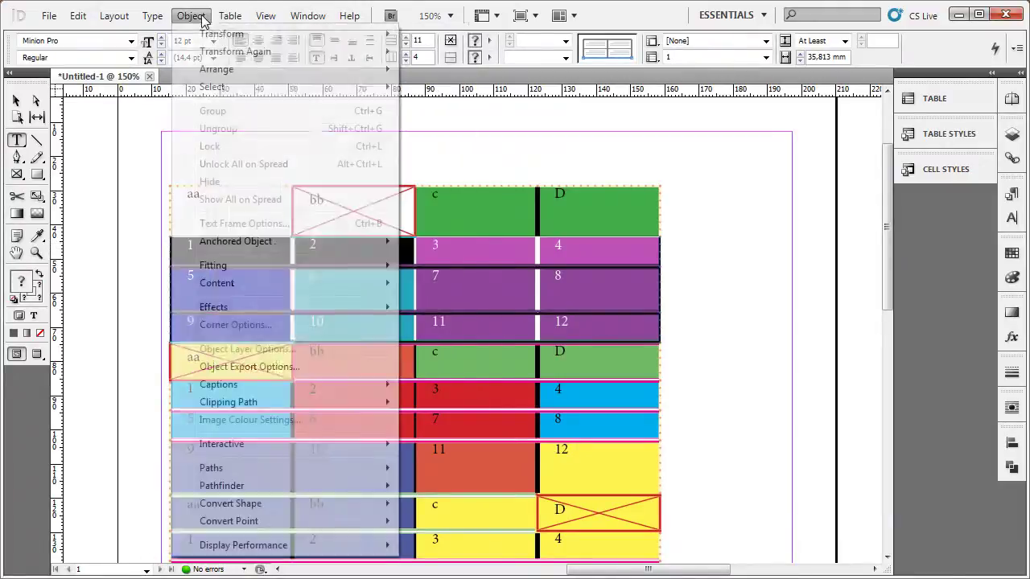
{"action": "left_click", "coordinate": [190, 16]}
{"action": "left_click", "coordinate": [230, 16]}
{"action": "mouse_move", "coordinate": [453, 266]}
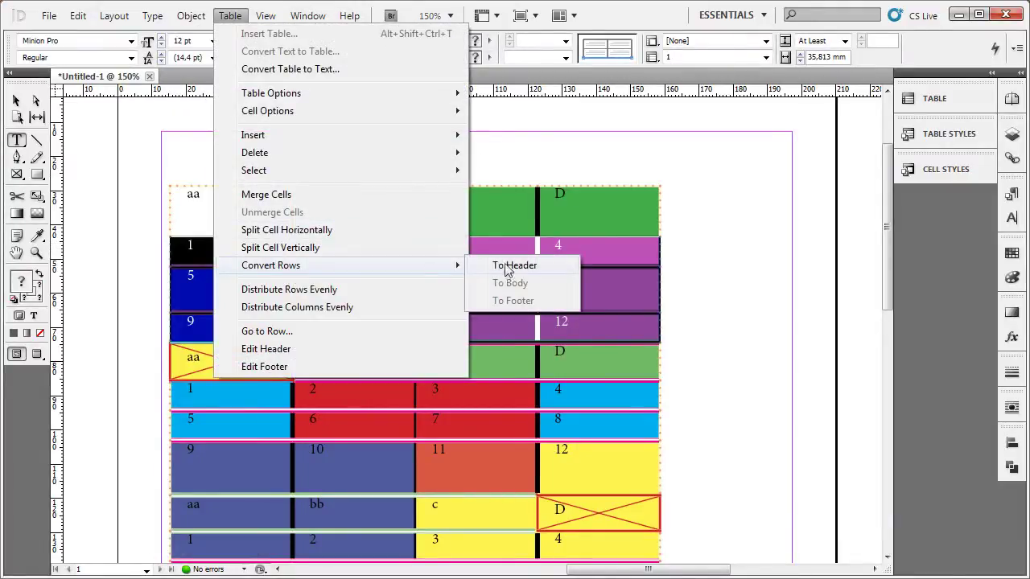
{"action": "left_click", "coordinate": [508, 267]}
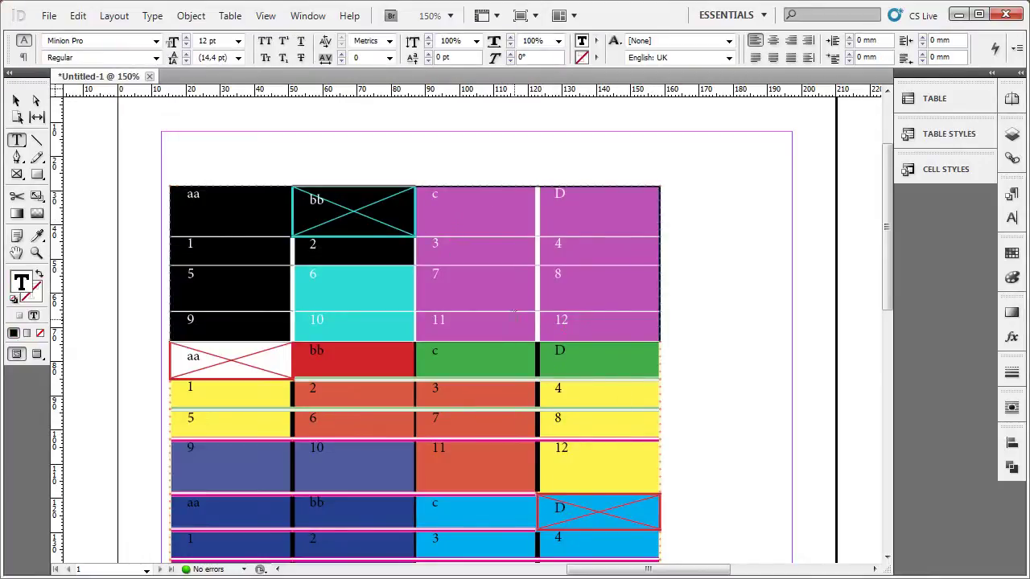
Examine cell selection within the four header rows, selecting column c and then all header cells, and look over the rest of the table
{"action": "left_click", "coordinate": [471, 211]}
{"action": "left_click", "coordinate": [475, 185]}
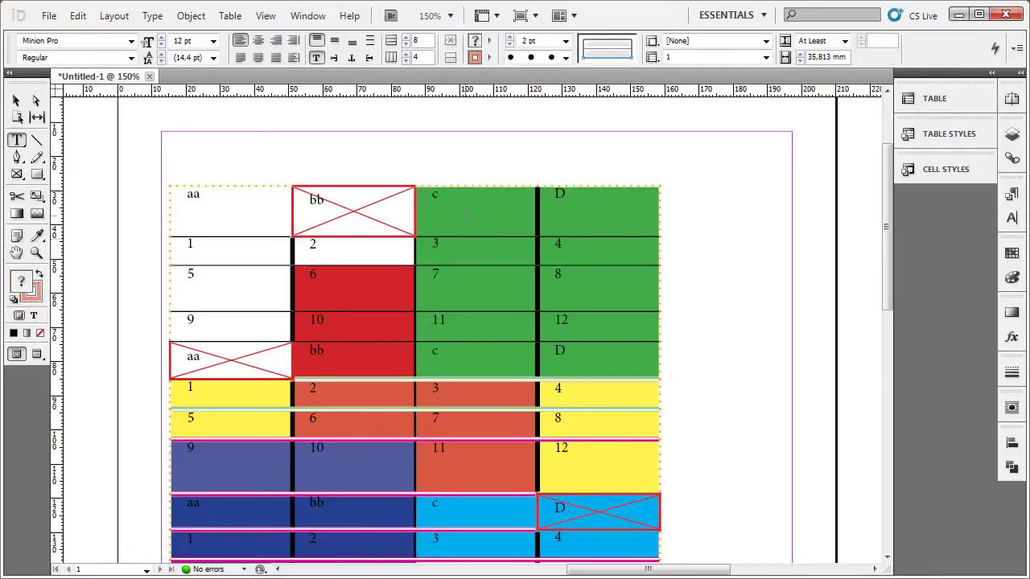
{"action": "left_click_drag", "start_coordinate": [471, 205], "coordinate": [469, 330]}
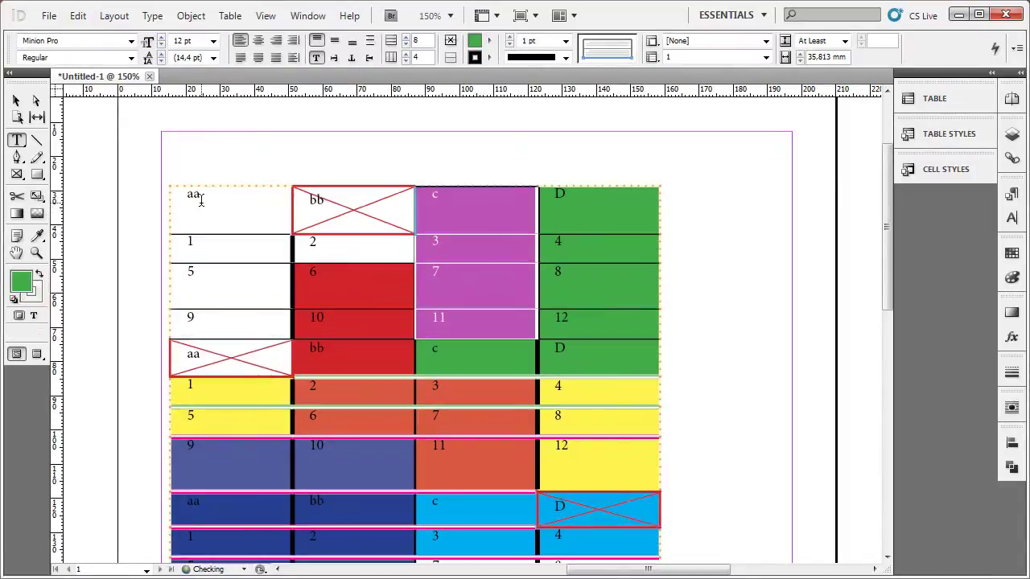
{"action": "left_click_drag", "start_coordinate": [217, 214], "coordinate": [637, 485]}
{"action": "scroll", "coordinate": [482, 338], "scroll_direction": "down", "scroll_amount": 6}
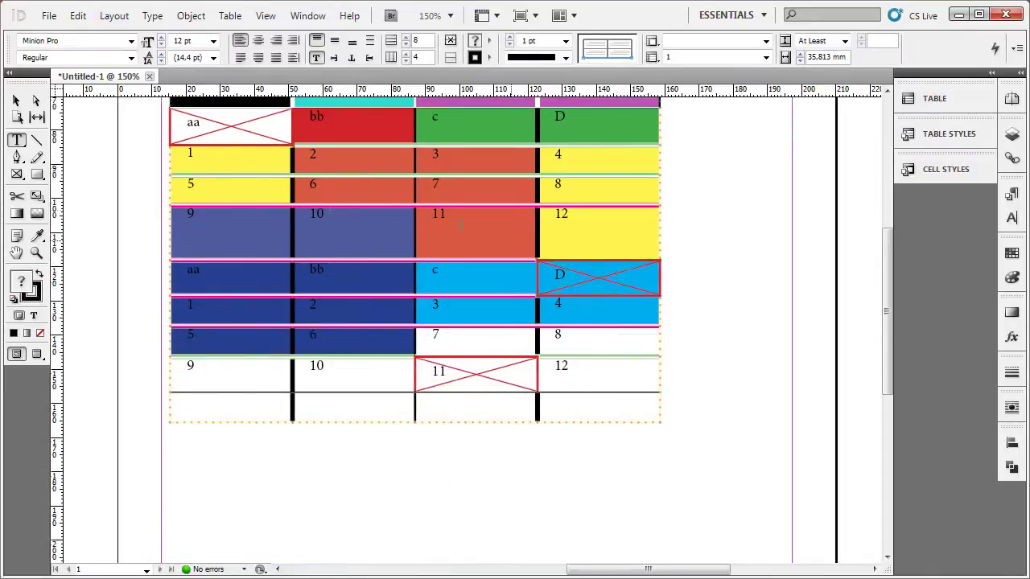
{"action": "scroll", "coordinate": [330, 208], "scroll_direction": "up", "scroll_amount": 5}
{"action": "left_click_drag", "start_coordinate": [220, 167], "coordinate": [602, 278]}
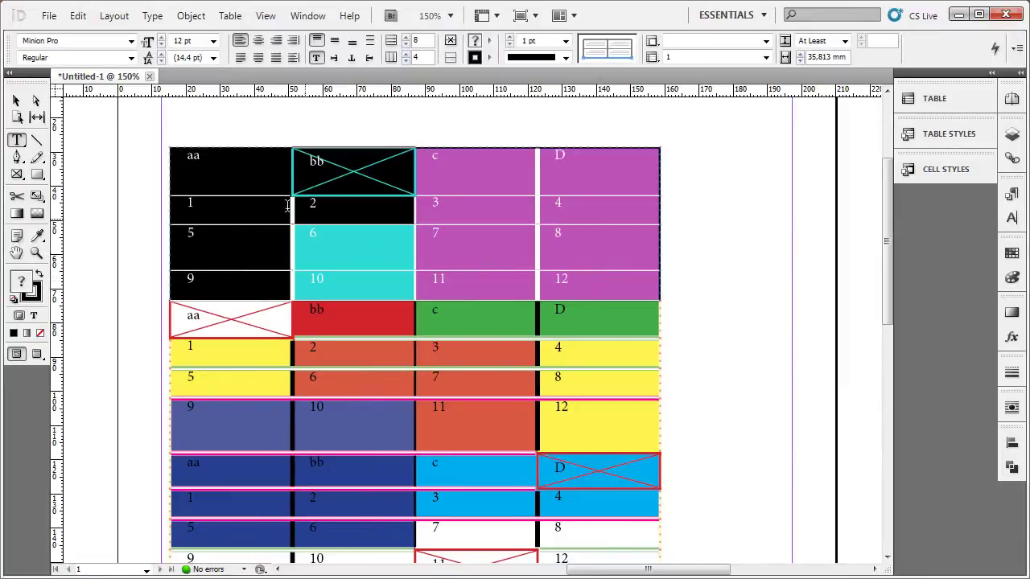
{"action": "left_click_drag", "start_coordinate": [272, 175], "coordinate": [648, 302]}
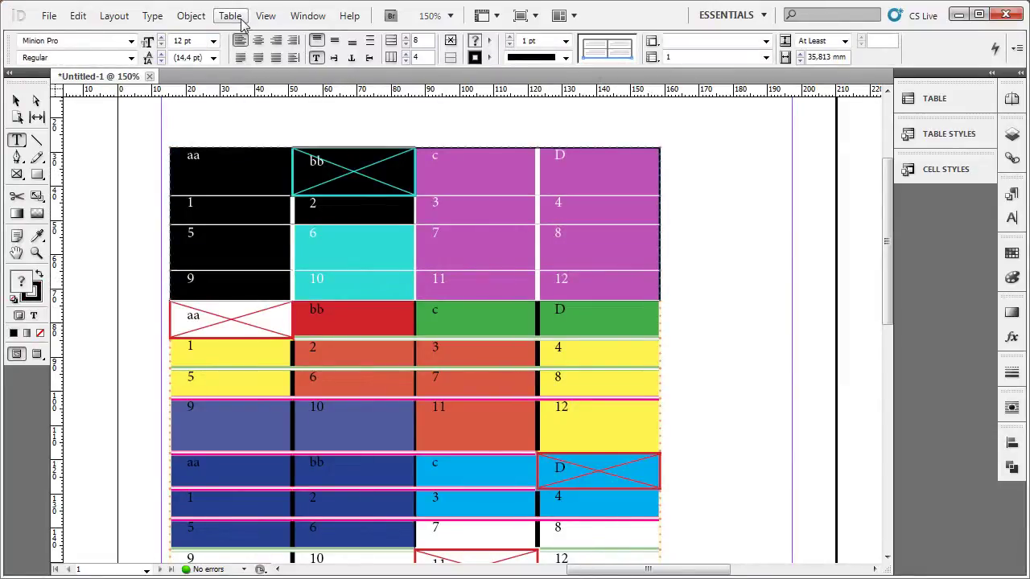
{"action": "left_click", "coordinate": [214, 161]}
{"action": "left_click_drag", "start_coordinate": [209, 161], "coordinate": [672, 357]}
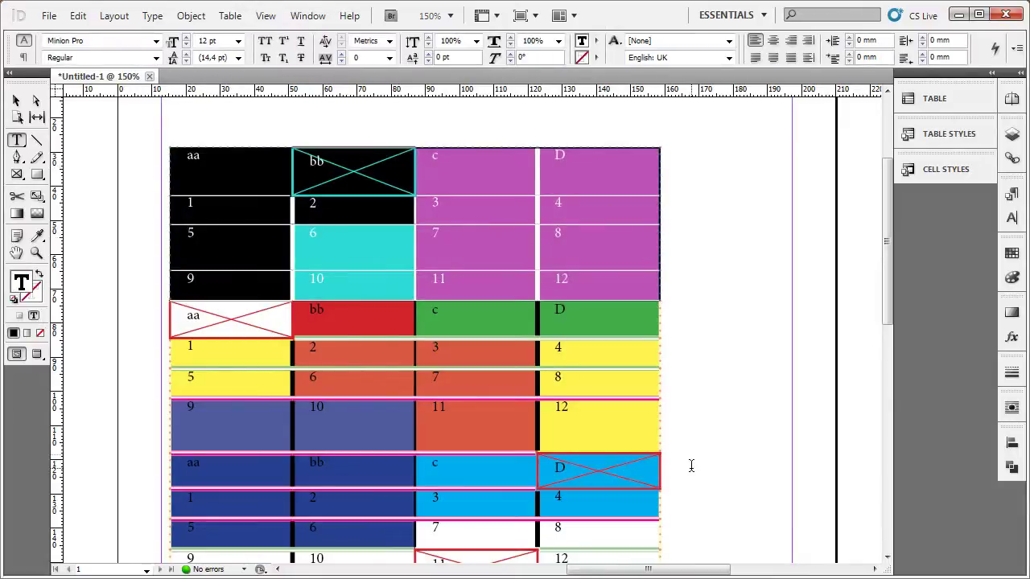
{"action": "scroll", "coordinate": [510, 391], "scroll_direction": "down", "scroll_amount": 3}
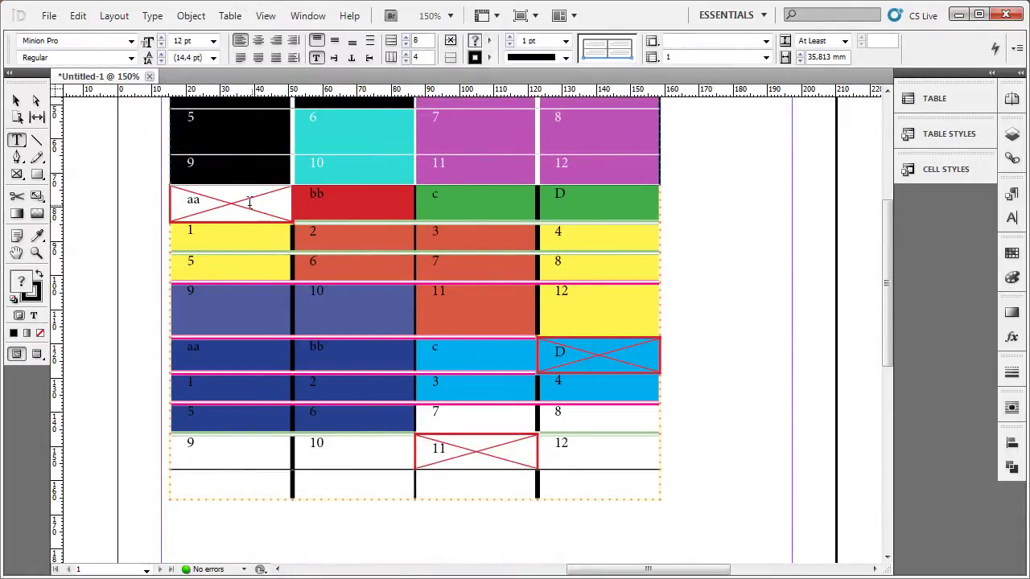
{"action": "scroll", "coordinate": [603, 404], "scroll_direction": "up", "scroll_amount": 2}
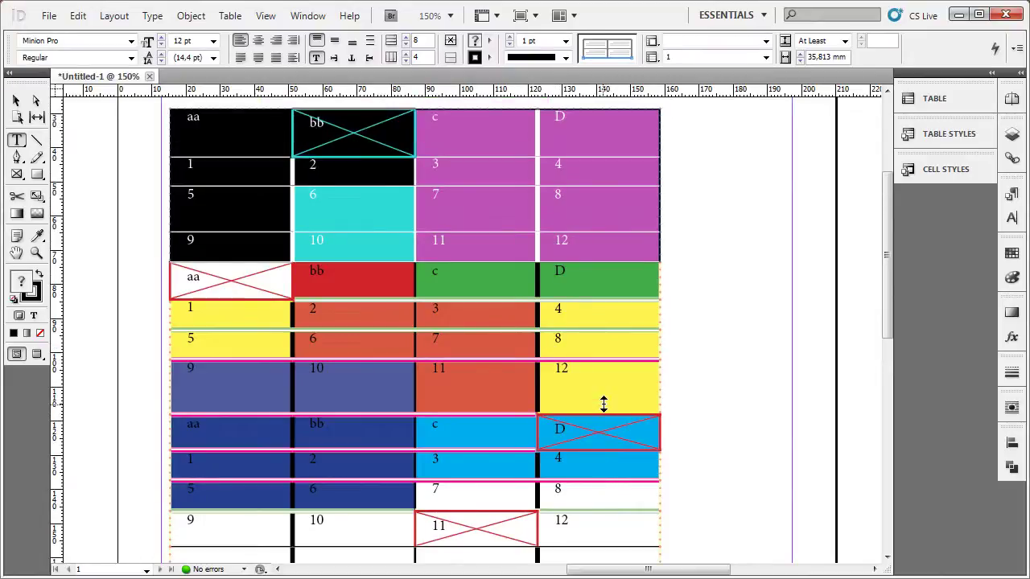
{"action": "scroll", "coordinate": [626, 380], "scroll_direction": "up", "scroll_amount": 3}
{"action": "scroll", "coordinate": [644, 378], "scroll_direction": "down", "scroll_amount": 4}
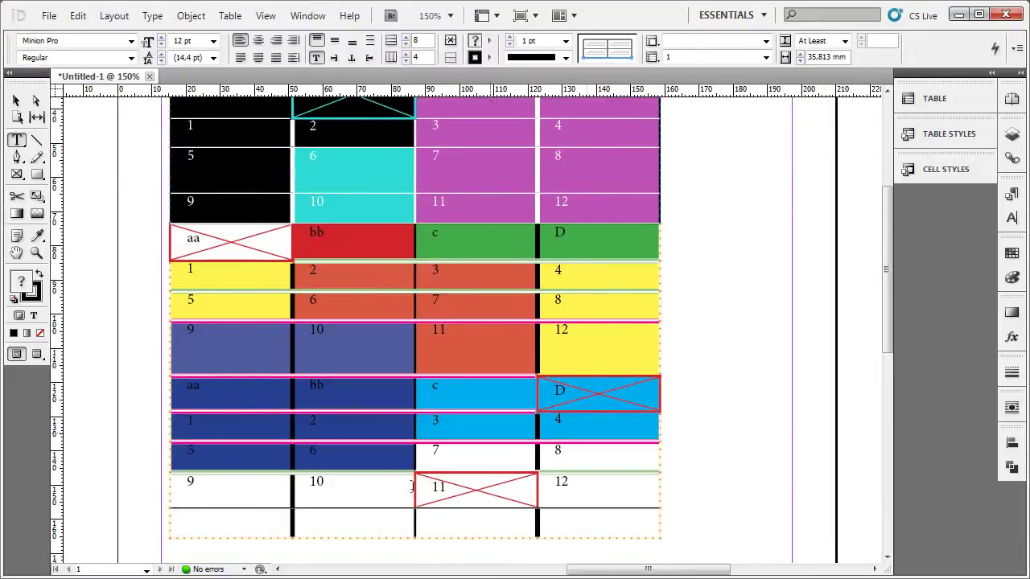
Examine cell selection in the footer row, and in a block of body rows extended towards the footer
{"action": "left_click", "coordinate": [238, 520]}
{"action": "left_click_drag", "start_coordinate": [238, 520], "coordinate": [597, 519]}
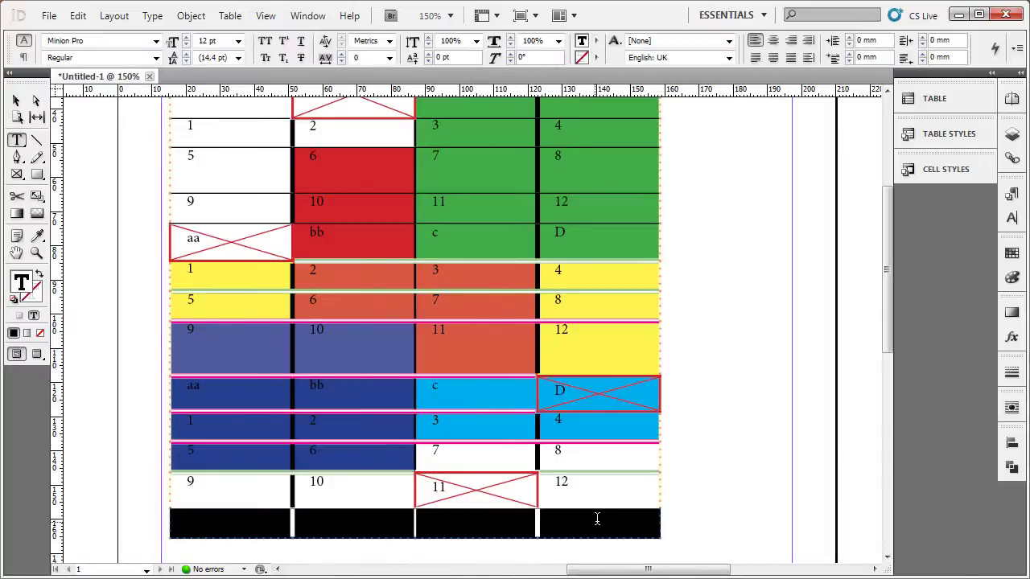
{"action": "left_click", "coordinate": [206, 524]}
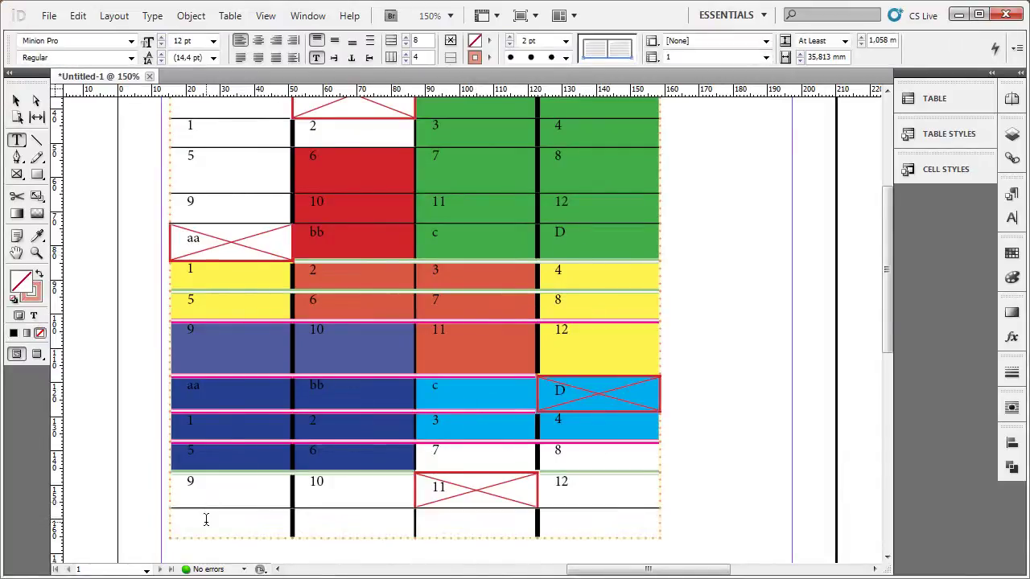
{"action": "left_click", "coordinate": [173, 520]}
{"action": "left_click", "coordinate": [185, 521]}
{"action": "left_click_drag", "start_coordinate": [185, 521], "coordinate": [659, 513]}
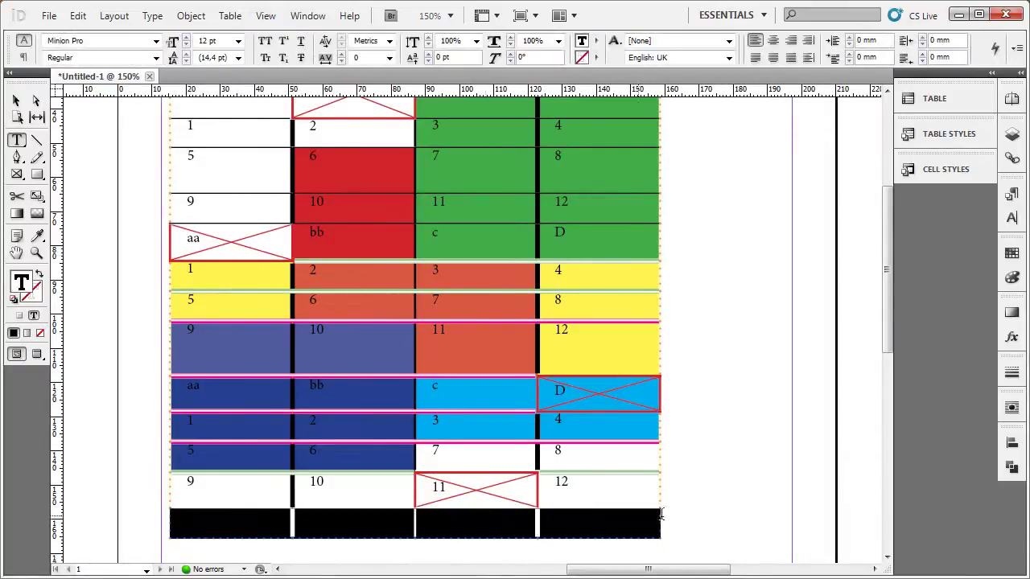
{"action": "left_click", "coordinate": [626, 518]}
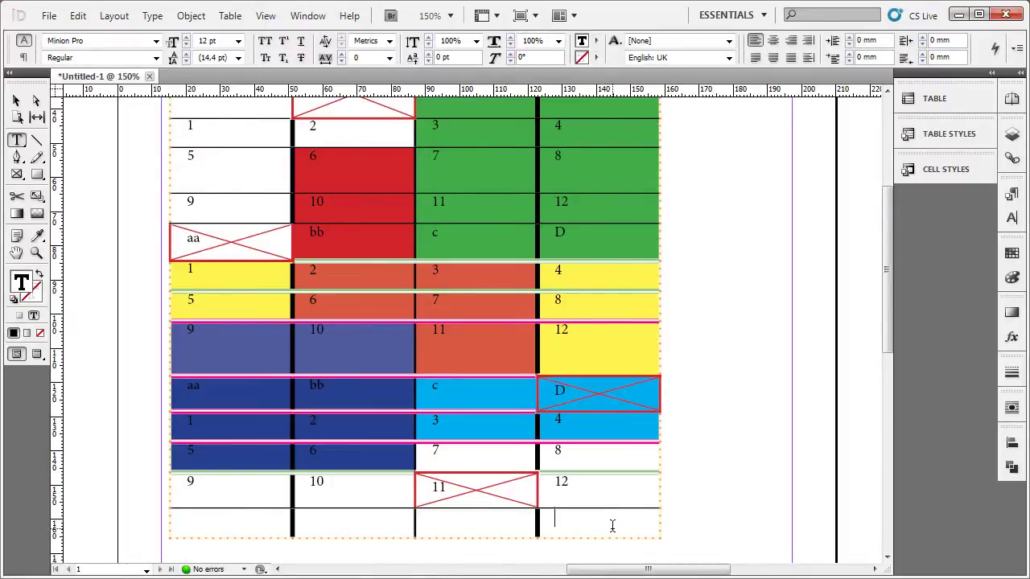
{"action": "left_click_drag", "start_coordinate": [611, 526], "coordinate": [281, 520]}
{"action": "left_click", "coordinate": [282, 419]}
{"action": "left_click_drag", "start_coordinate": [280, 329], "coordinate": [432, 556]}
{"action": "scroll", "coordinate": [459, 326], "scroll_direction": "down", "scroll_amount": 5}
{"action": "scroll", "coordinate": [459, 324], "scroll_direction": "up", "scroll_amount": 4}
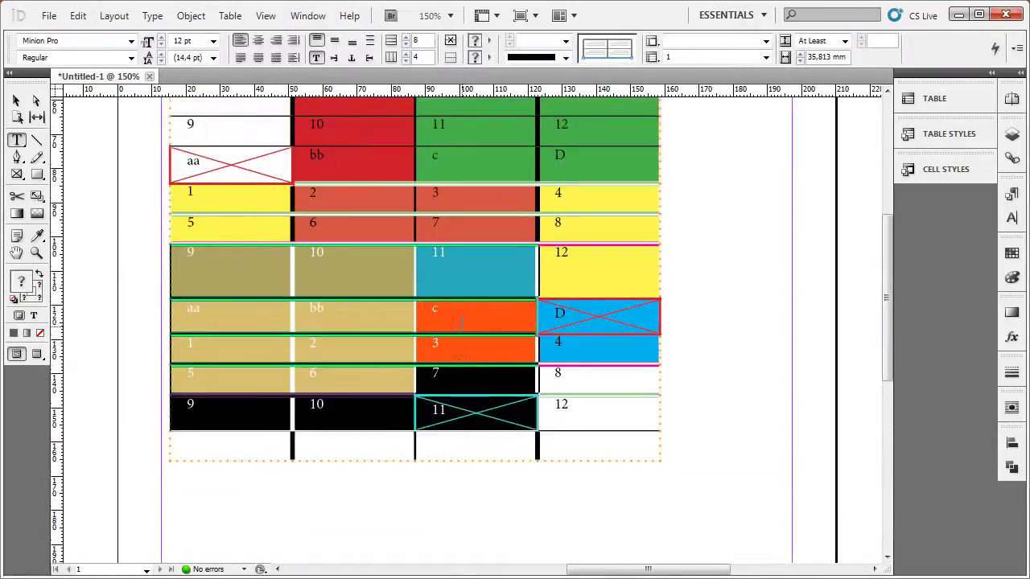
Delete the text frame that contains the whole table
{"action": "left_click", "coordinate": [445, 256]}
{"action": "scroll", "coordinate": [445, 266], "scroll_direction": "up", "scroll_amount": 1}
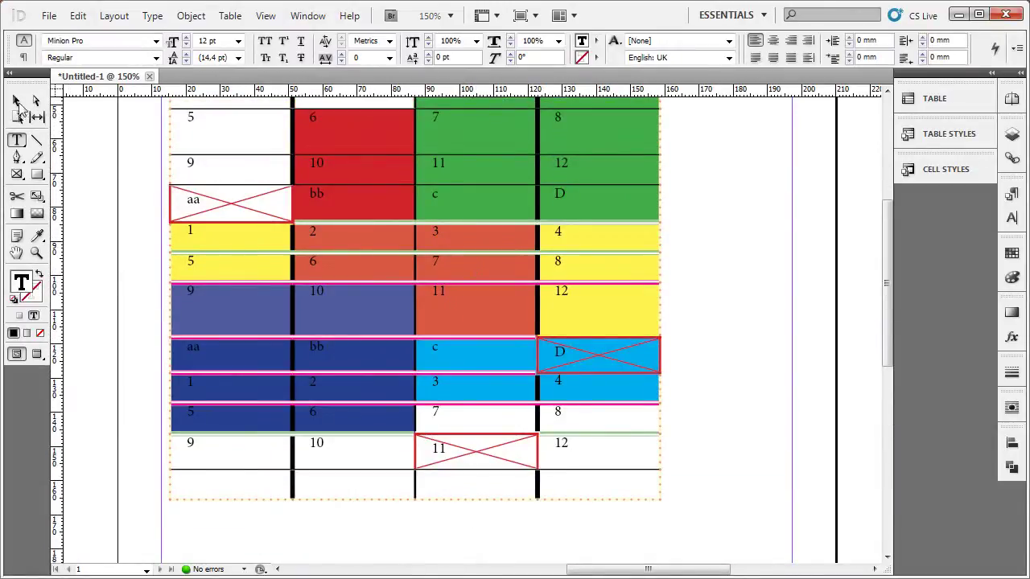
{"action": "left_click", "coordinate": [18, 102]}
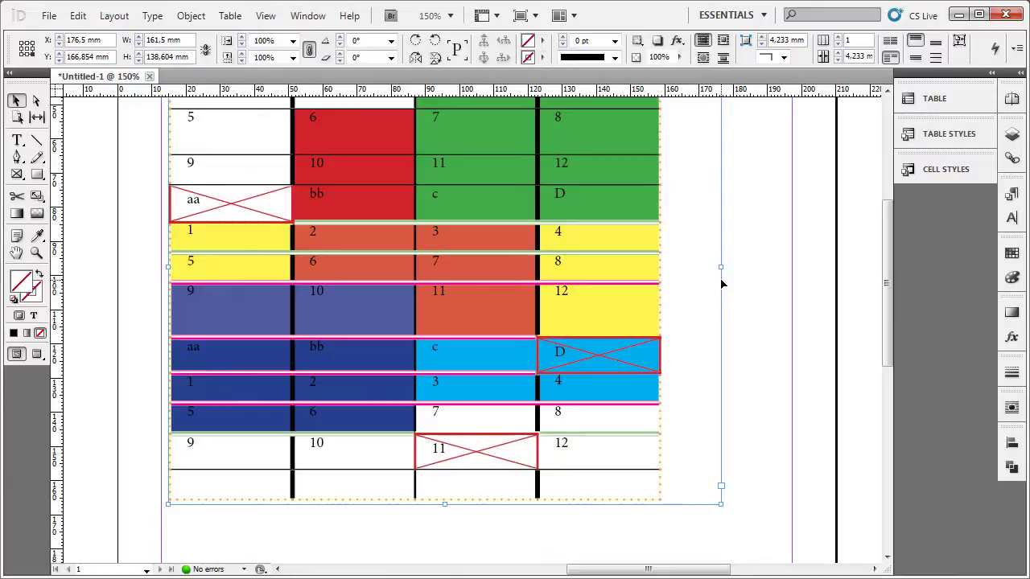
{"action": "key", "text": "Delete"}
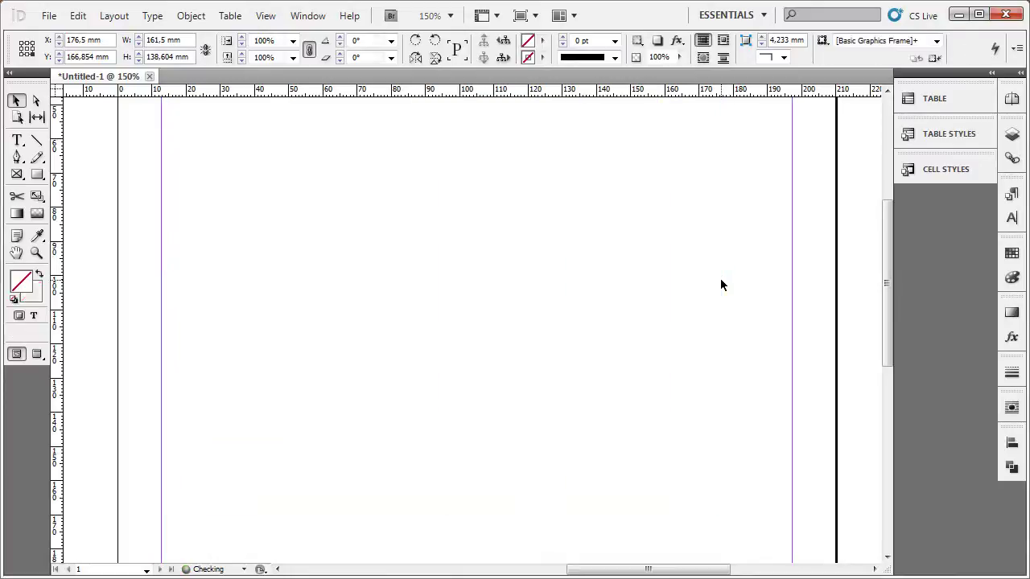